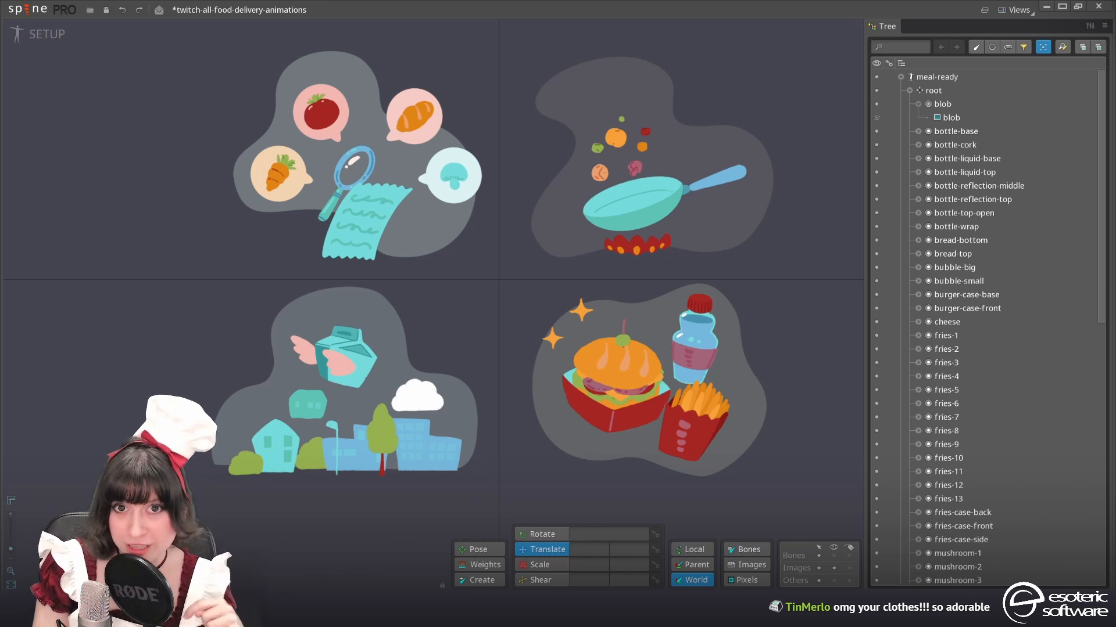
# Save the twitch-all-food-delivery-animations project
pyautogui.moveTo(487, 229); pyautogui.dragTo(517, 203)
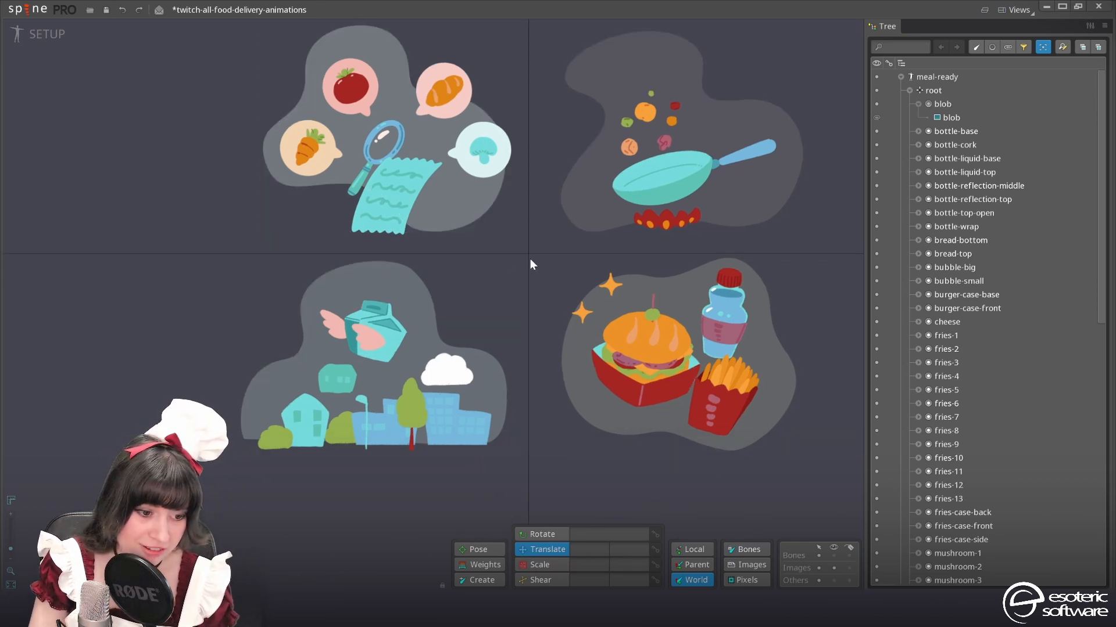
pyautogui.moveTo(526, 266); pyautogui.dragTo(502, 282)
pyautogui.moveTo(355, 165); pyautogui.dragTo(353, 189)
pyautogui.hotkey('ctrl', 's')
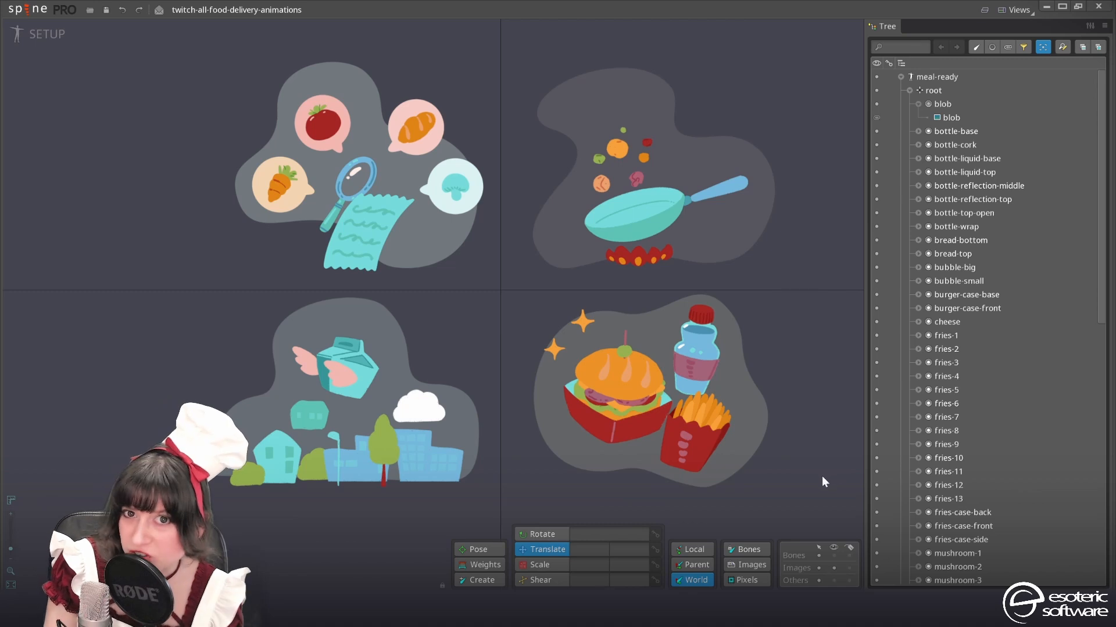
# Try moving the burger's bread-top, mushroom-1 and mushroom-4 images off the burger, undo the moves and save the project
pyautogui.moveTo(651, 357); pyautogui.dragTo(651, 231)
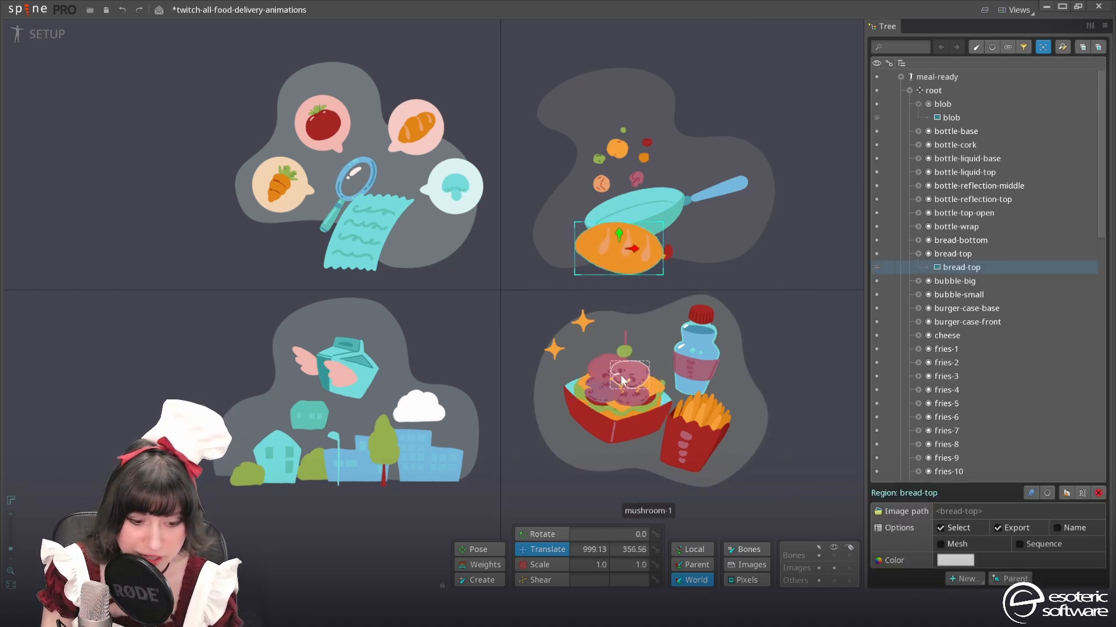
pyautogui.click(628, 360)
pyautogui.moveTo(629, 360); pyautogui.dragTo(629, 297)
pyautogui.click(615, 360)
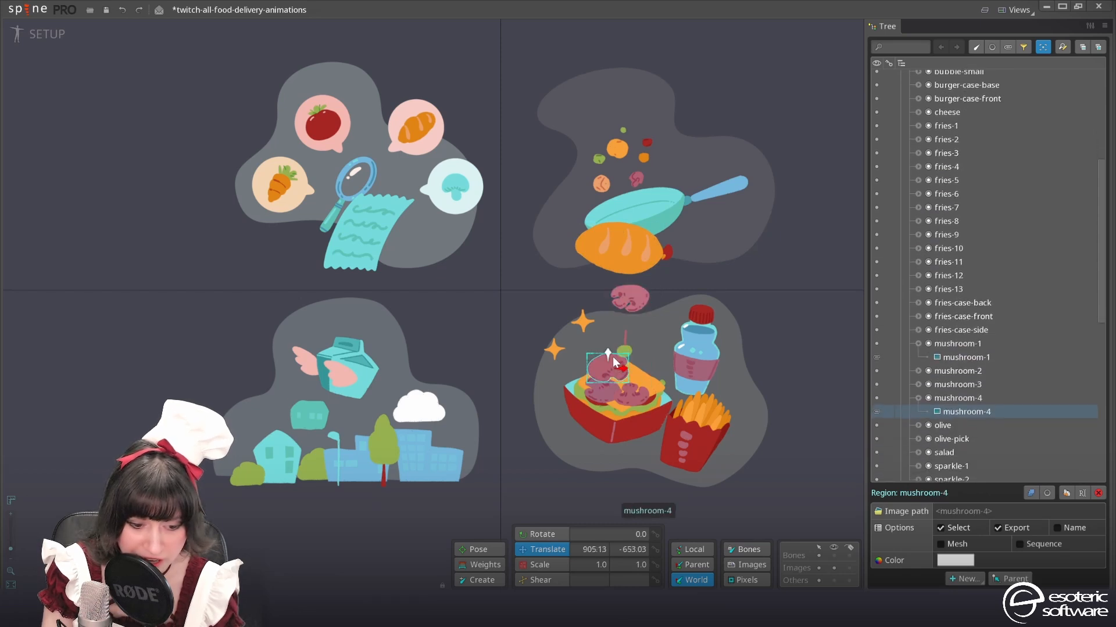
pyautogui.moveTo(608, 355); pyautogui.dragTo(620, 312)
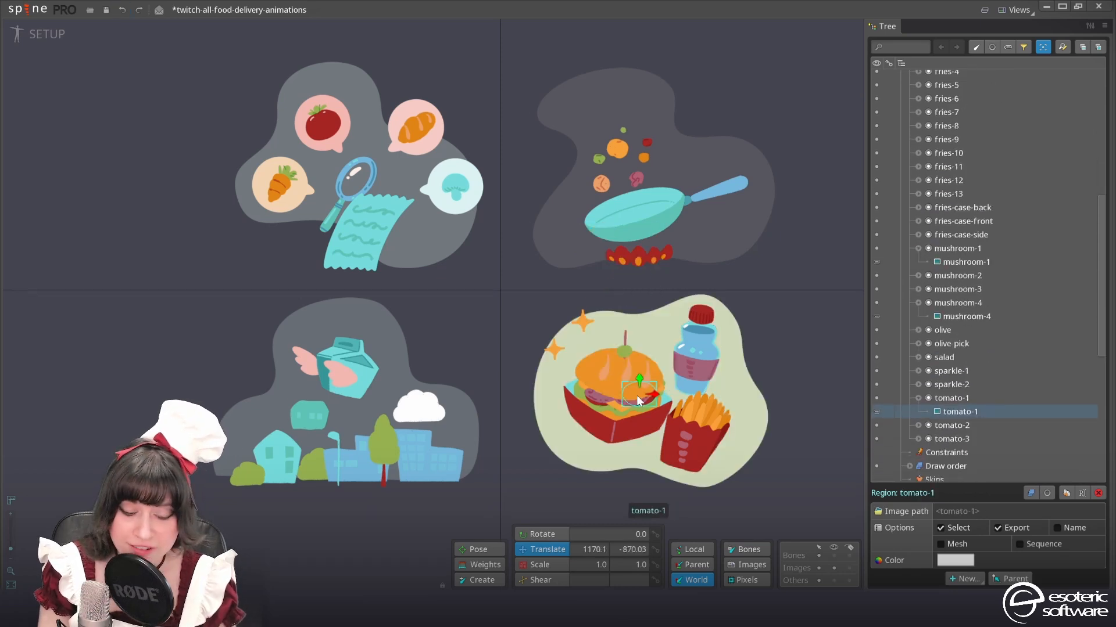
pyautogui.hotkey('ctrl', 's')
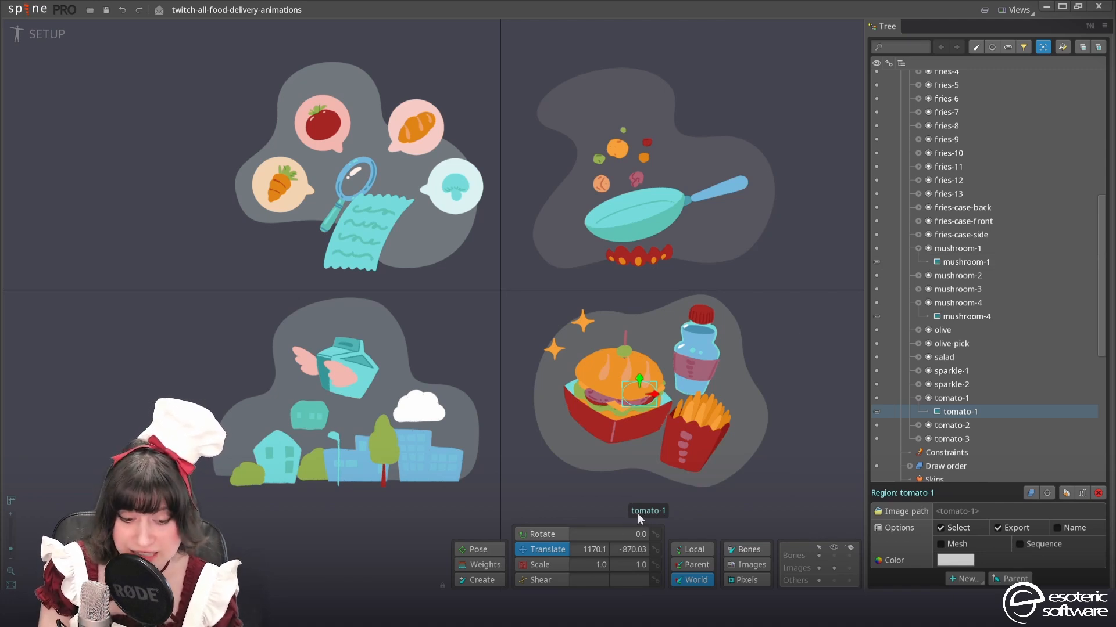
# Collapse the tree to its four skeletons, expand meal-ready and select its root bone
pyautogui.scroll(8, 1029, 356)
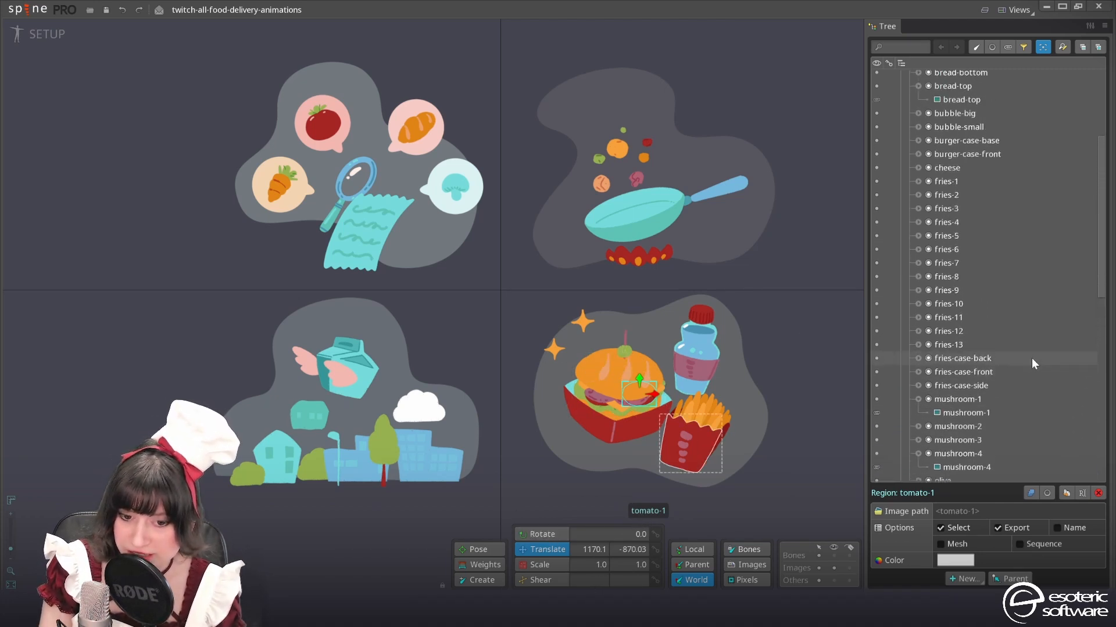
pyautogui.rightClick(931, 82)
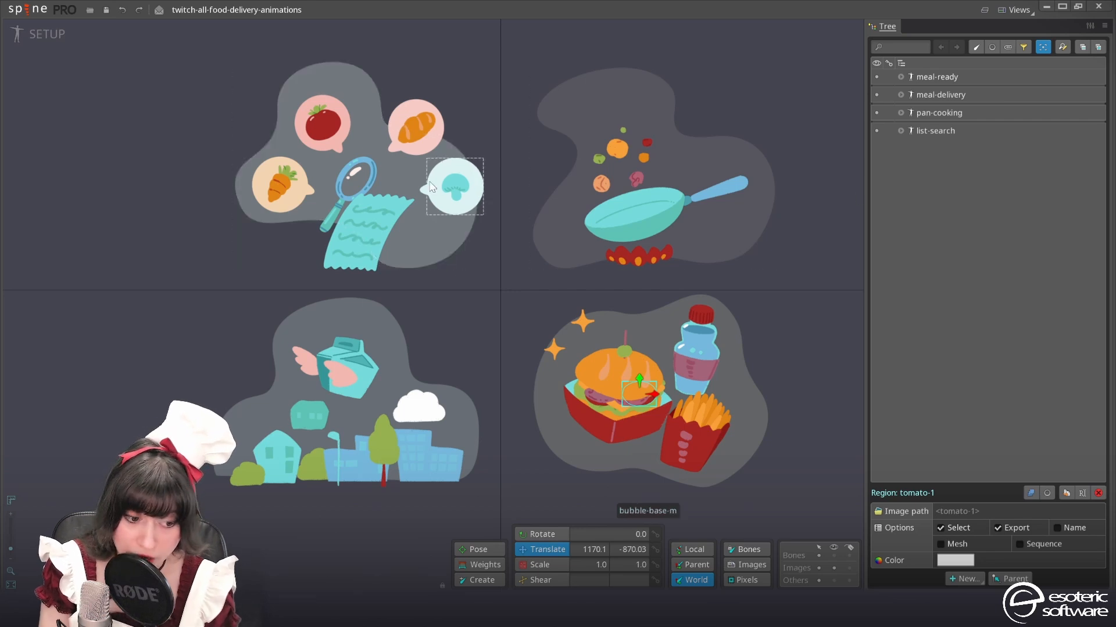
pyautogui.click(935, 76)
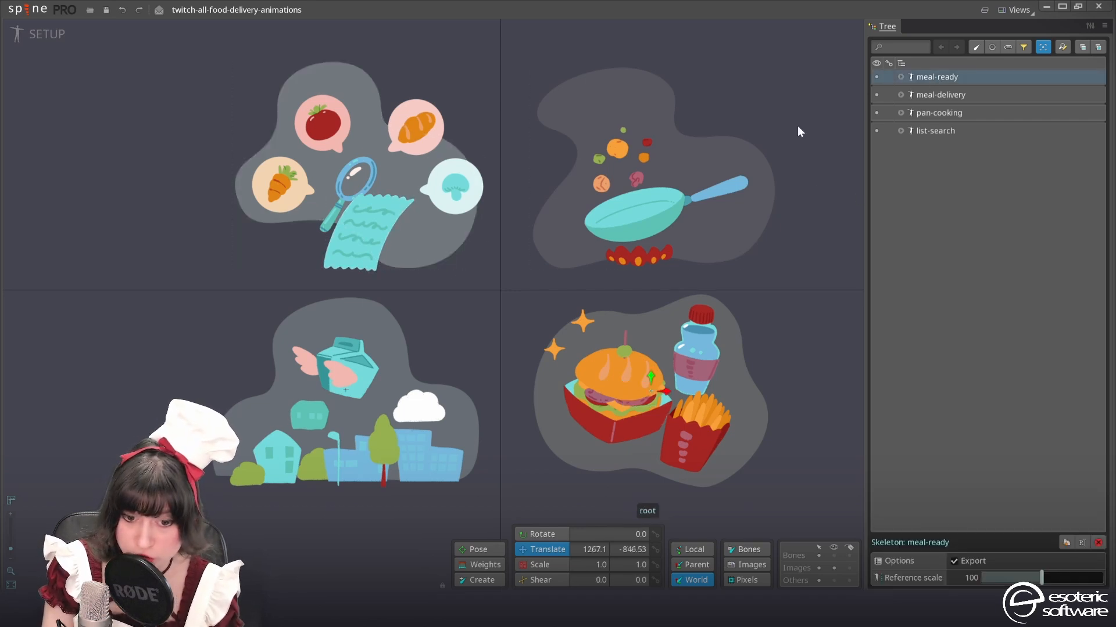
pyautogui.click(900, 77)
pyautogui.click(929, 90)
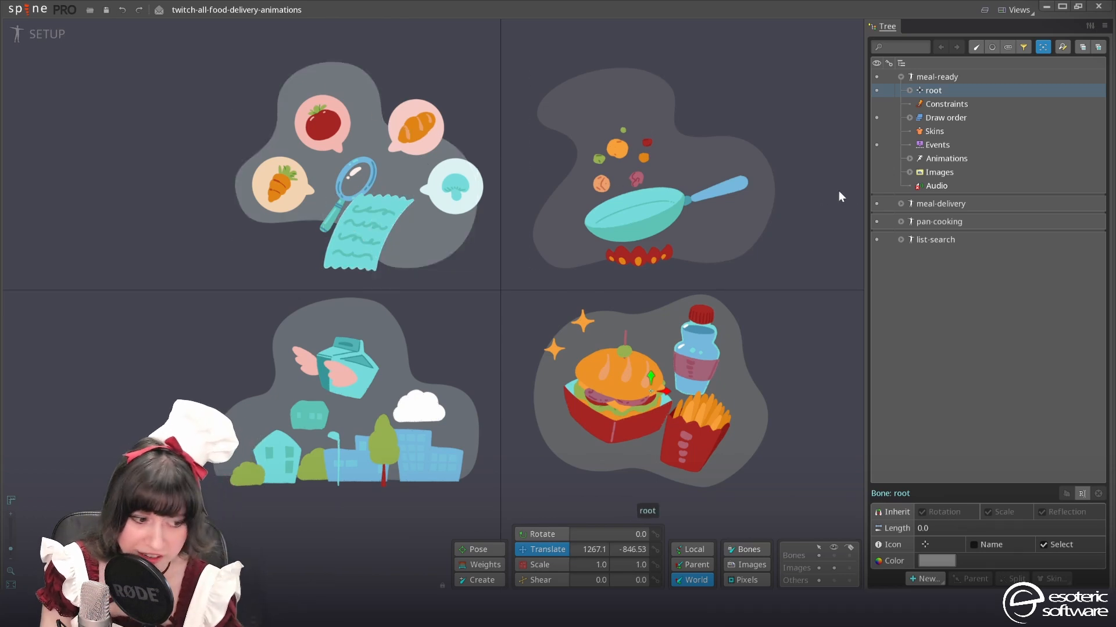
# Try setting the meal-ready root bone's translation to 0, 0, and undo the change
pyautogui.click(591, 549)
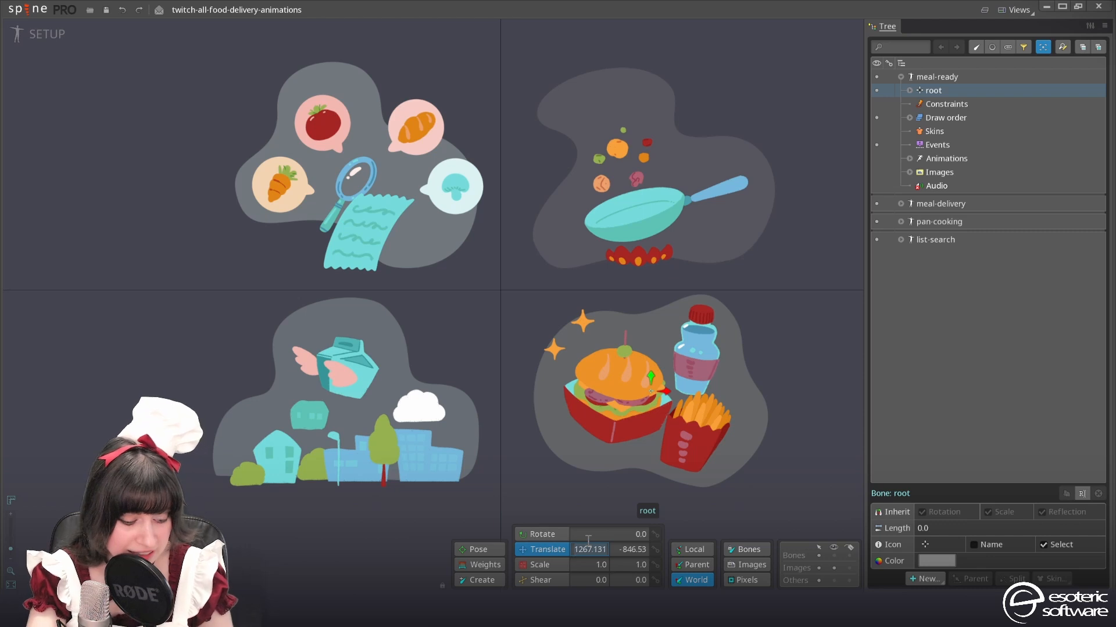
pyautogui.write('0')
pyautogui.press('Tab')
pyautogui.write('0')
pyautogui.press('Tab')
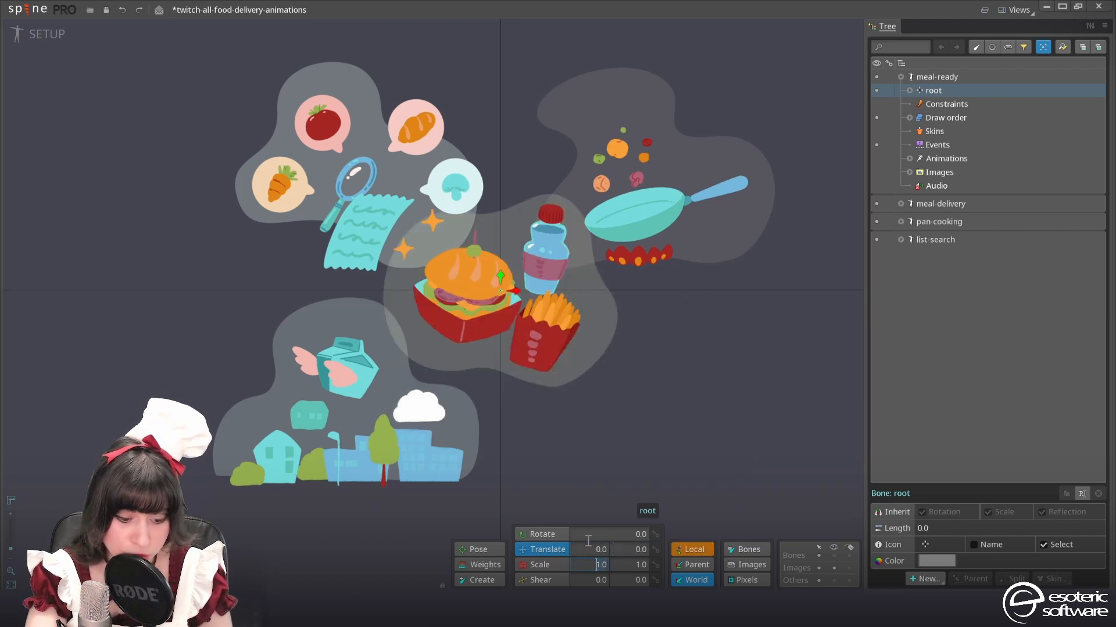
pyautogui.moveTo(644, 468); pyautogui.dragTo(643, 568)
pyautogui.hotkey('ctrl', 'z')
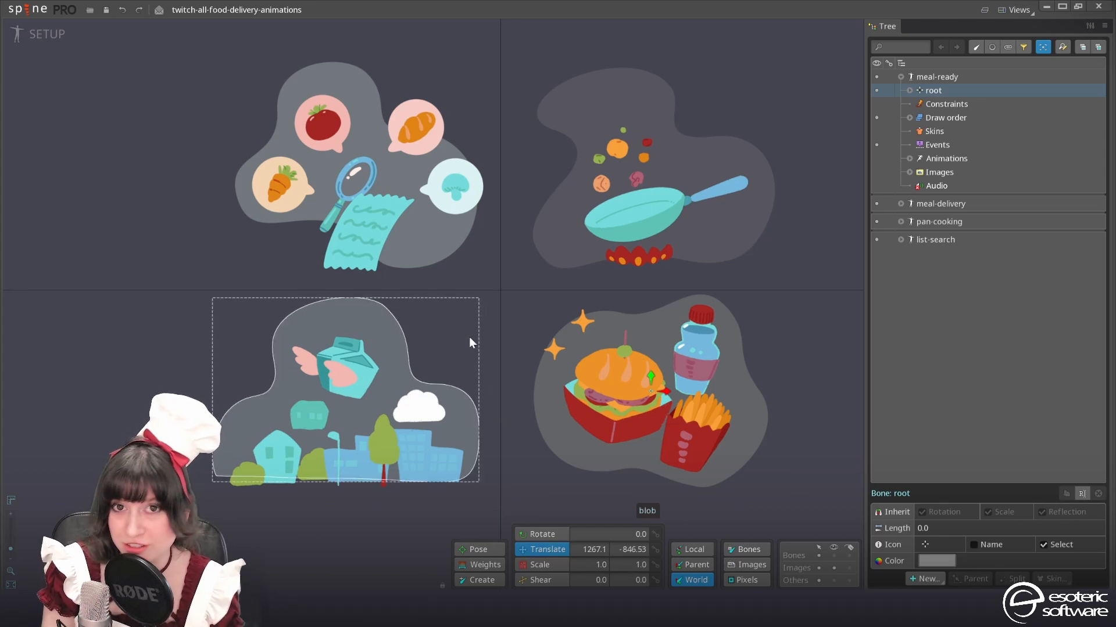
# Preview the list-search blob slot at full opacity with color FFFFFFFF and discard the color change
pyautogui.scroll(2, 441, 301)
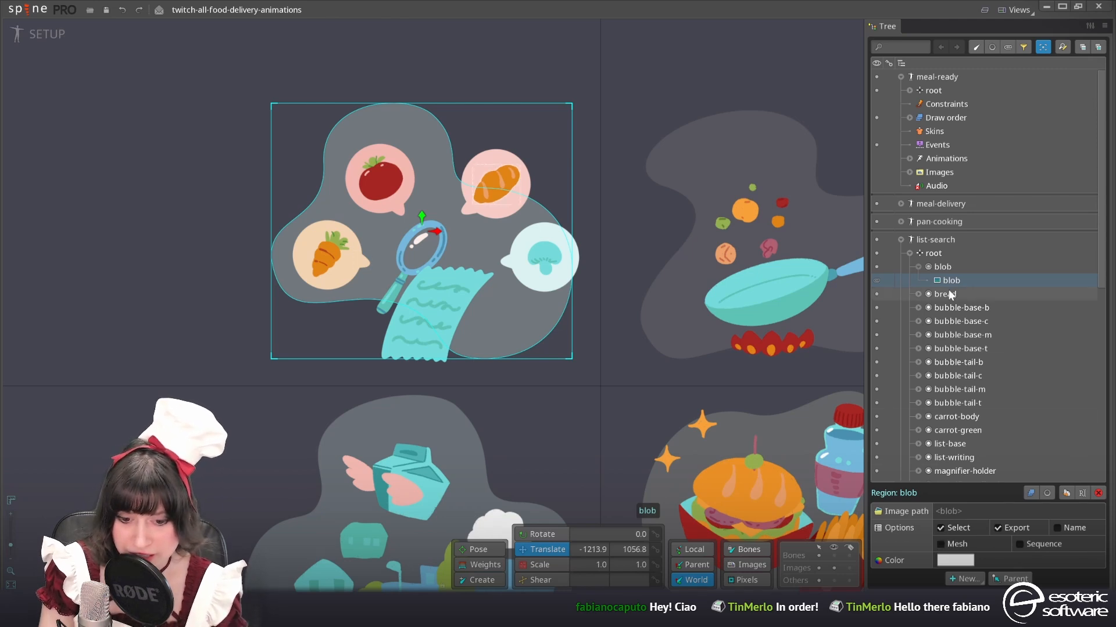
pyautogui.click(958, 269)
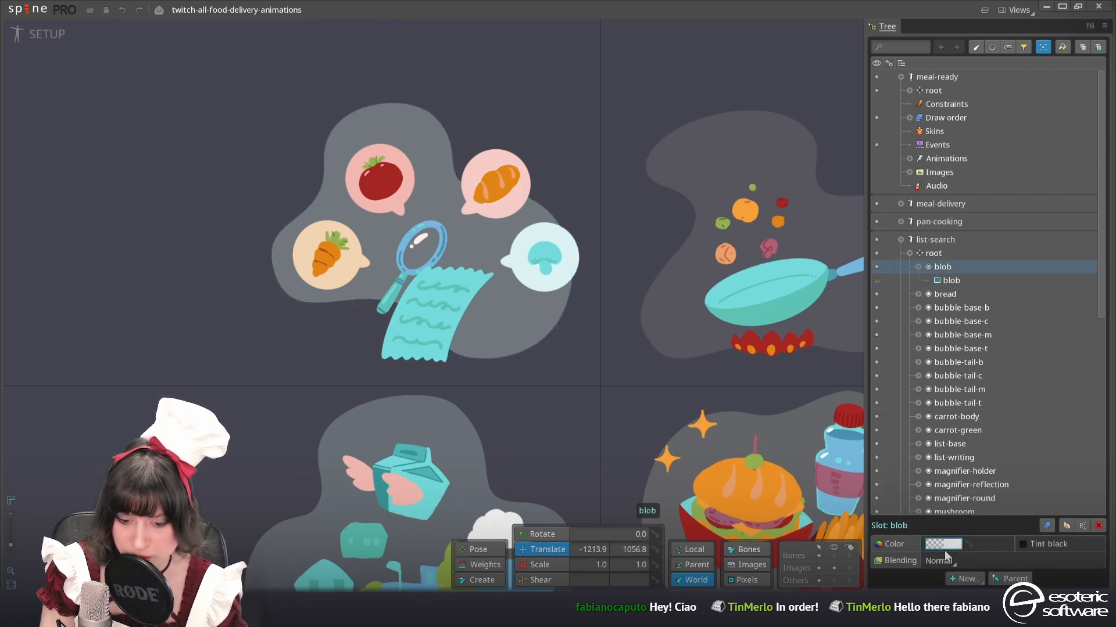
pyautogui.click(943, 546)
pyautogui.moveTo(731, 371); pyautogui.dragTo(713, 107)
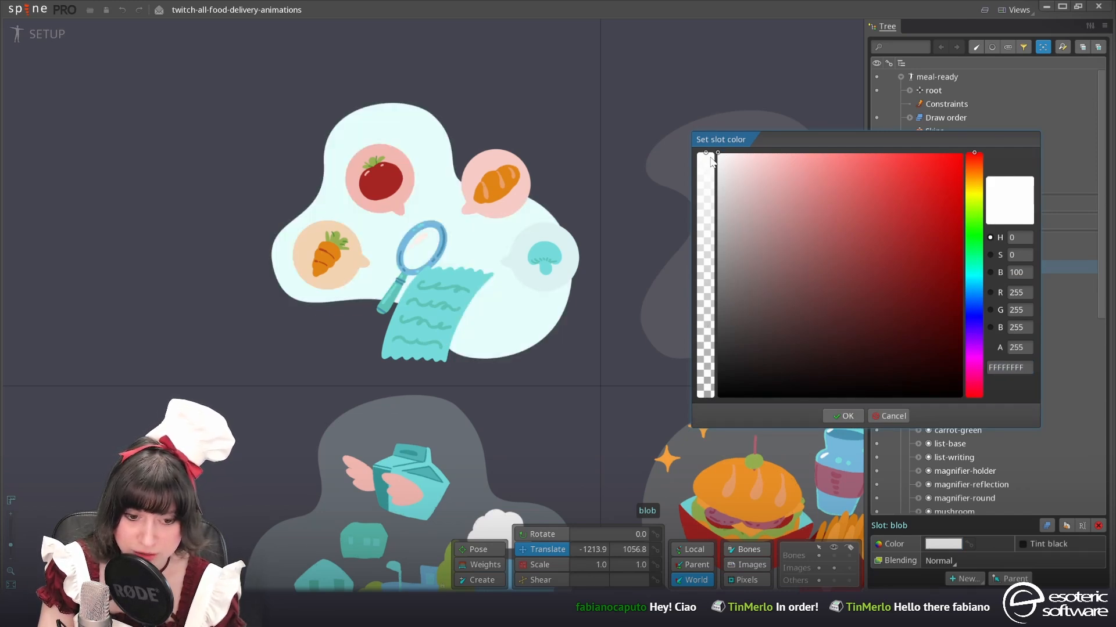
pyautogui.moveTo(746, 137); pyautogui.dragTo(499, 168)
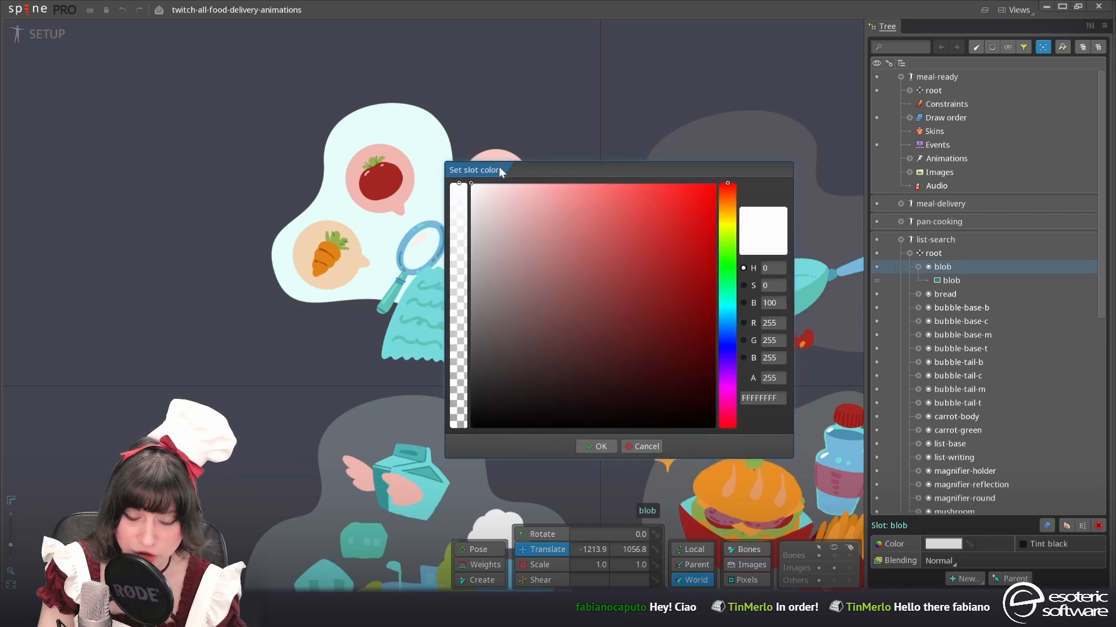
pyautogui.click(636, 449)
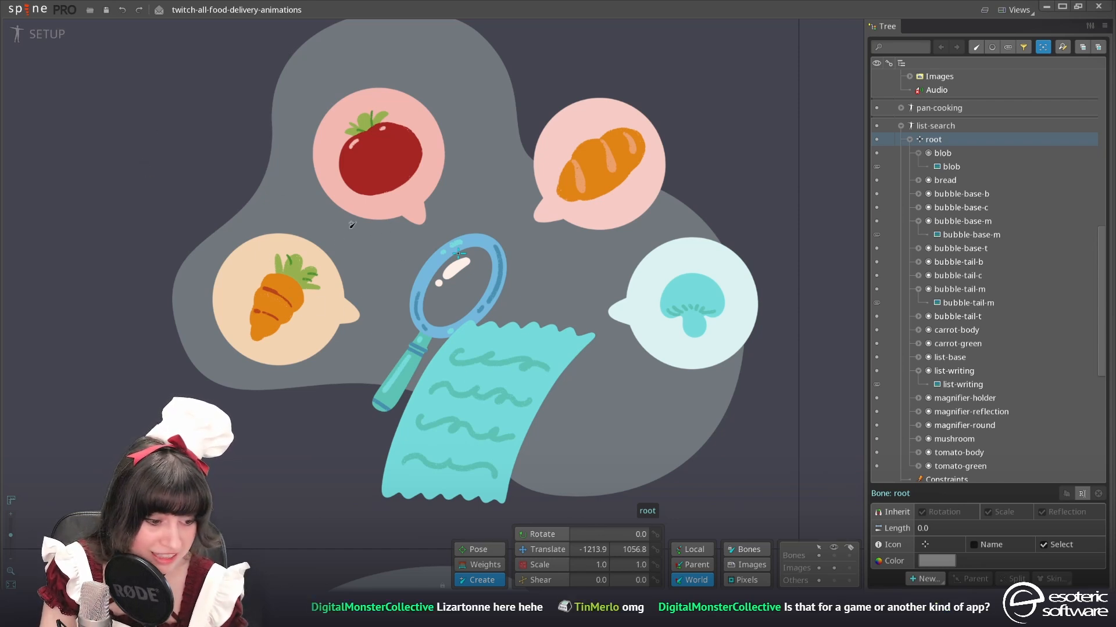
# Draw a bone about 307 units long down the magnifier handle, attaching the magnifier-holder, magnifier-reflection and magnifier-round slots to it
pyautogui.scroll(-1, 436, 356)
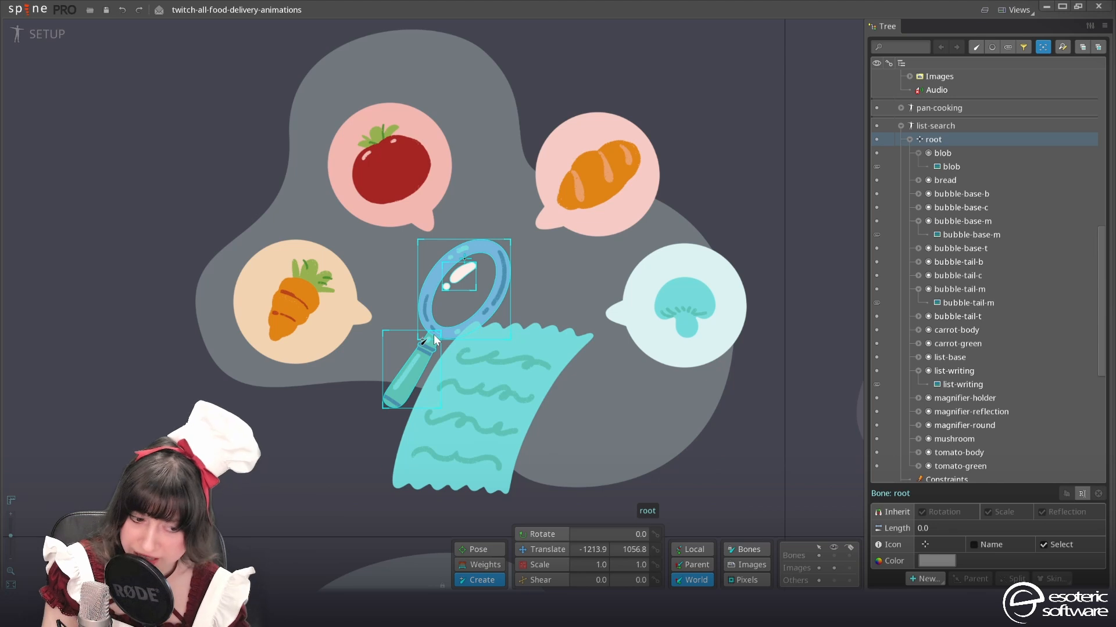
pyautogui.moveTo(433, 335); pyautogui.dragTo(390, 403)
pyautogui.click(526, 534)
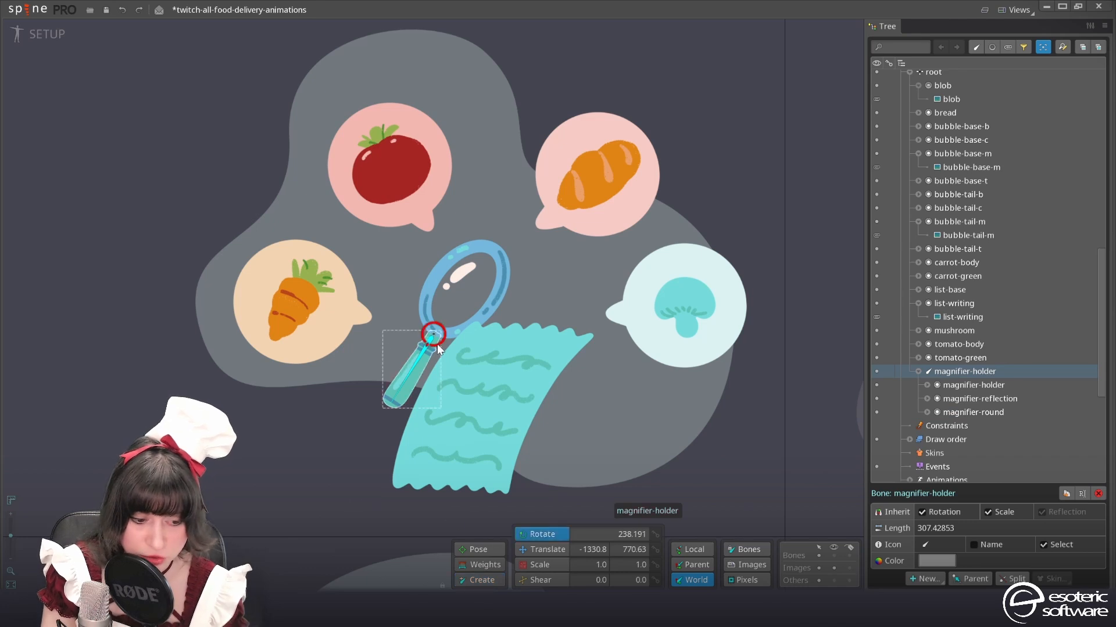
# Switch to Animate mode and return to Setup mode
pyautogui.click(41, 34)
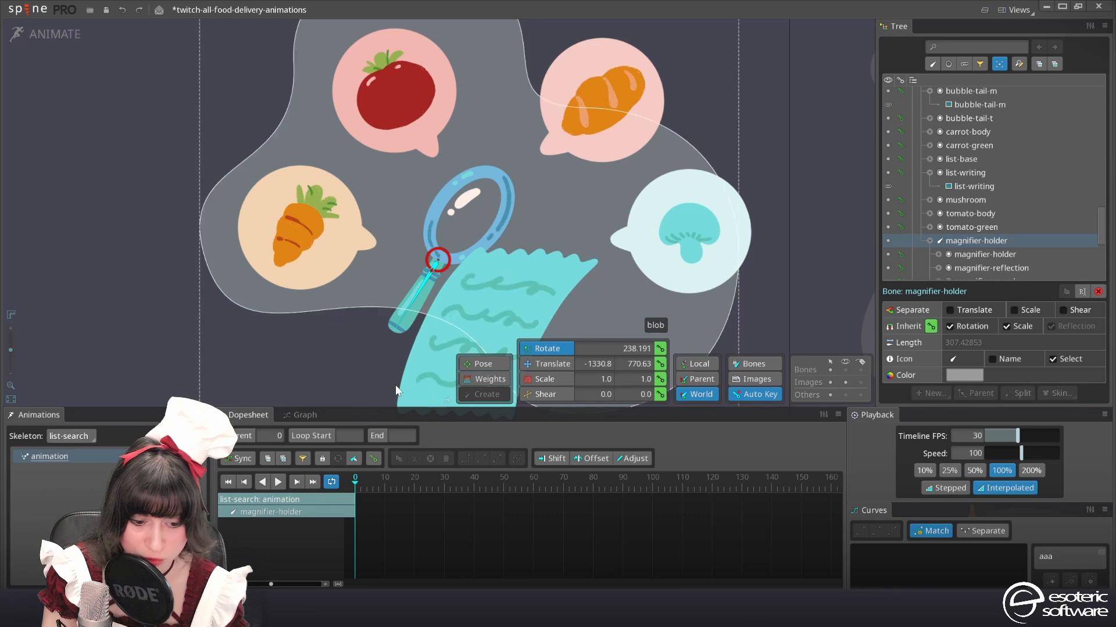
pyautogui.moveTo(346, 377); pyautogui.dragTo(413, 355)
pyautogui.hotkey('ctrl', 'z')
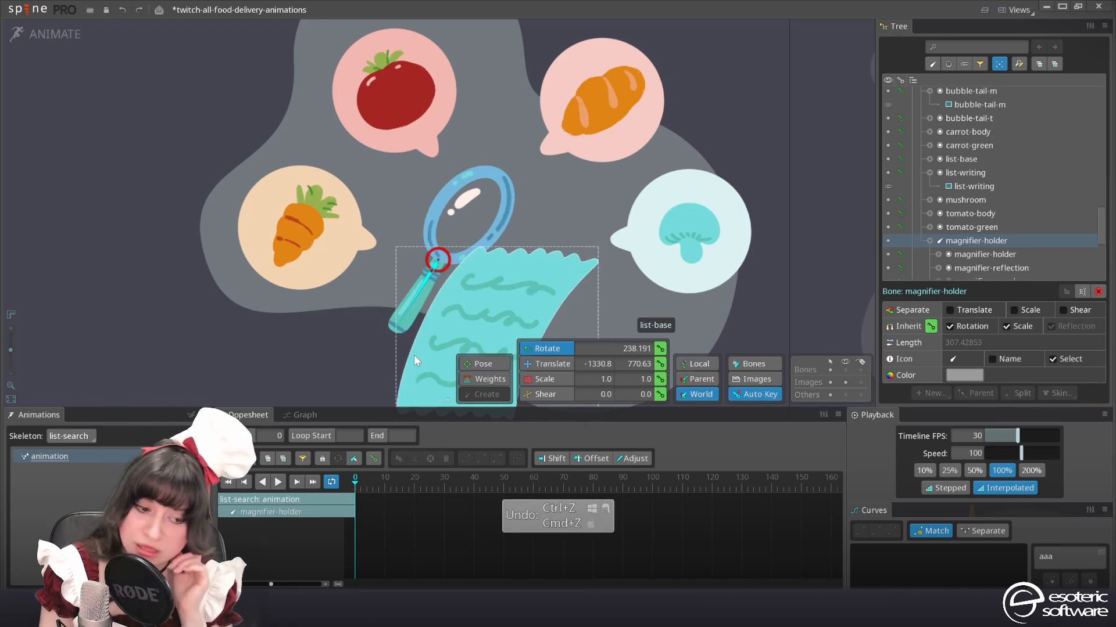
pyautogui.hotkey('ctrl', 'Tab')
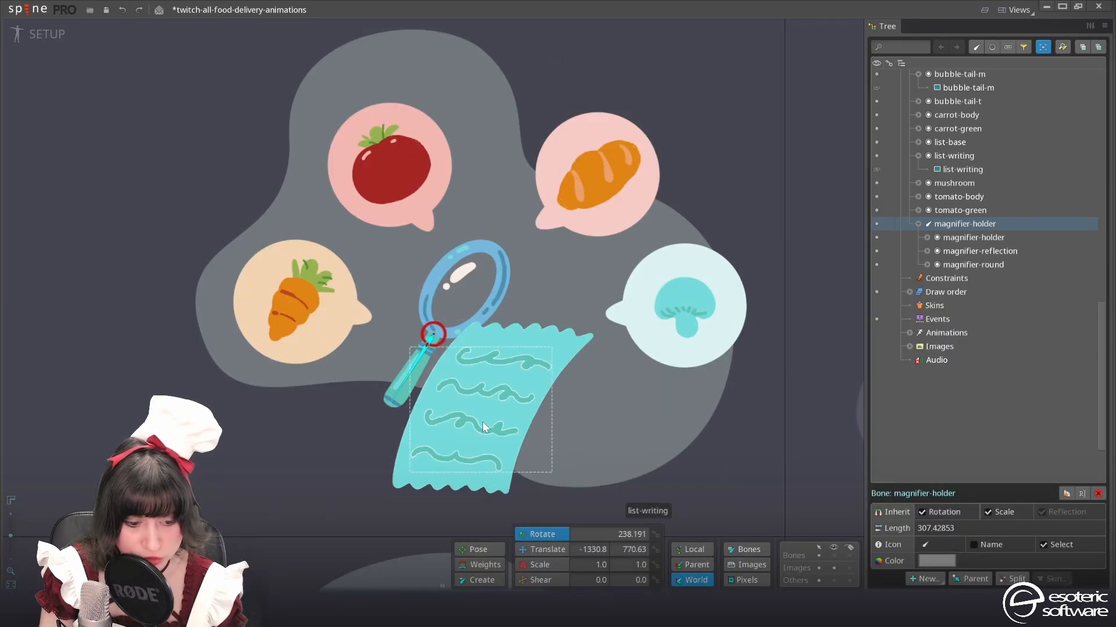
# Create a new parent bone for the list-base slot in the list-search skeleton
pyautogui.click(545, 350)
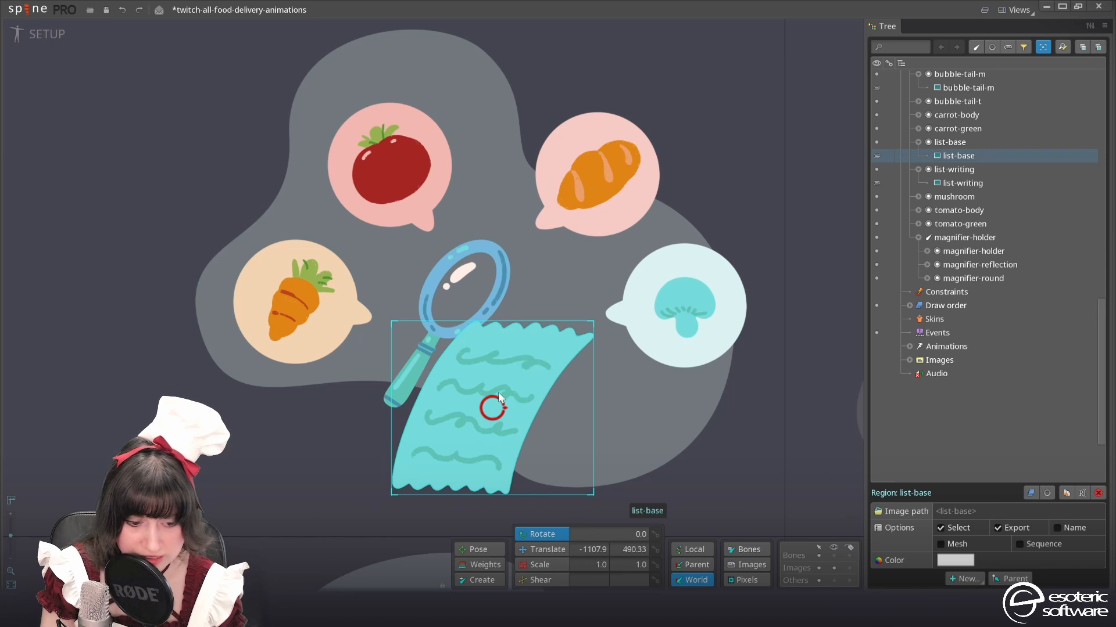
pyautogui.click(966, 579)
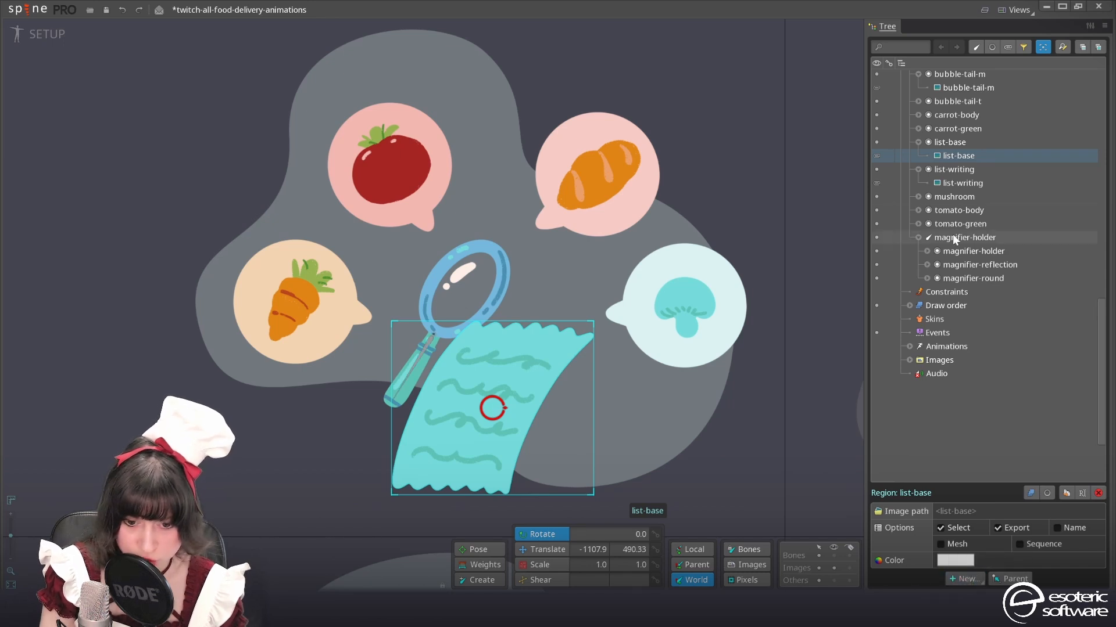
pyautogui.click(953, 143)
pyautogui.click(964, 579)
pyautogui.click(969, 489)
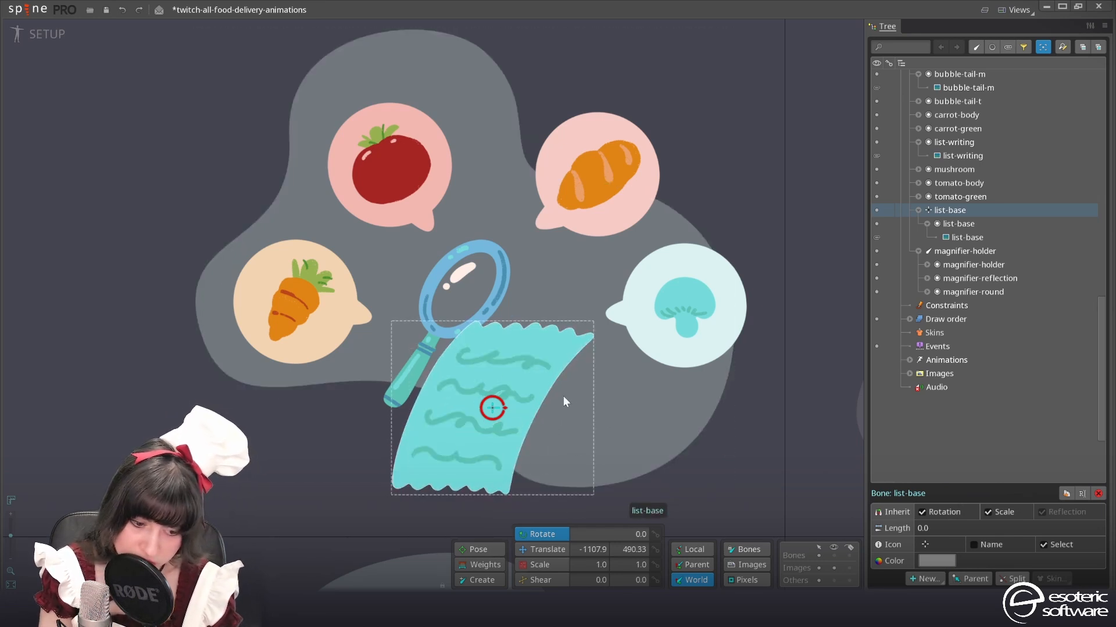
# Shift the list-base bone to about X -1150.4 with bones and images compensated, and parent the list-writing slot to it
pyautogui.scroll(2, 558, 385)
pyautogui.click(559, 547)
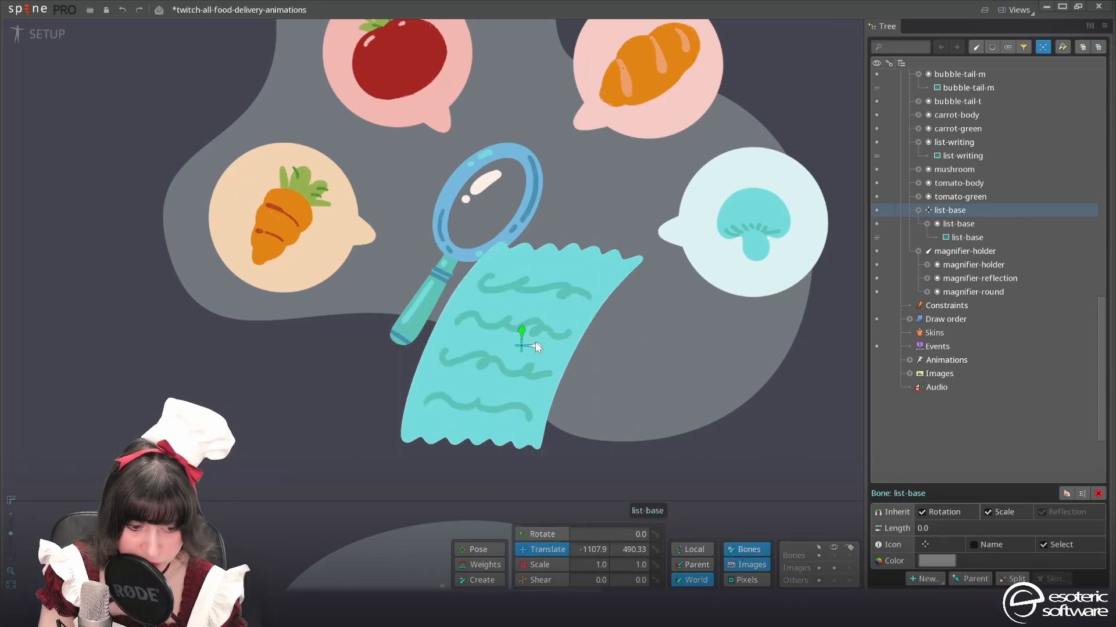
pyautogui.moveTo(526, 350); pyautogui.dragTo(513, 351)
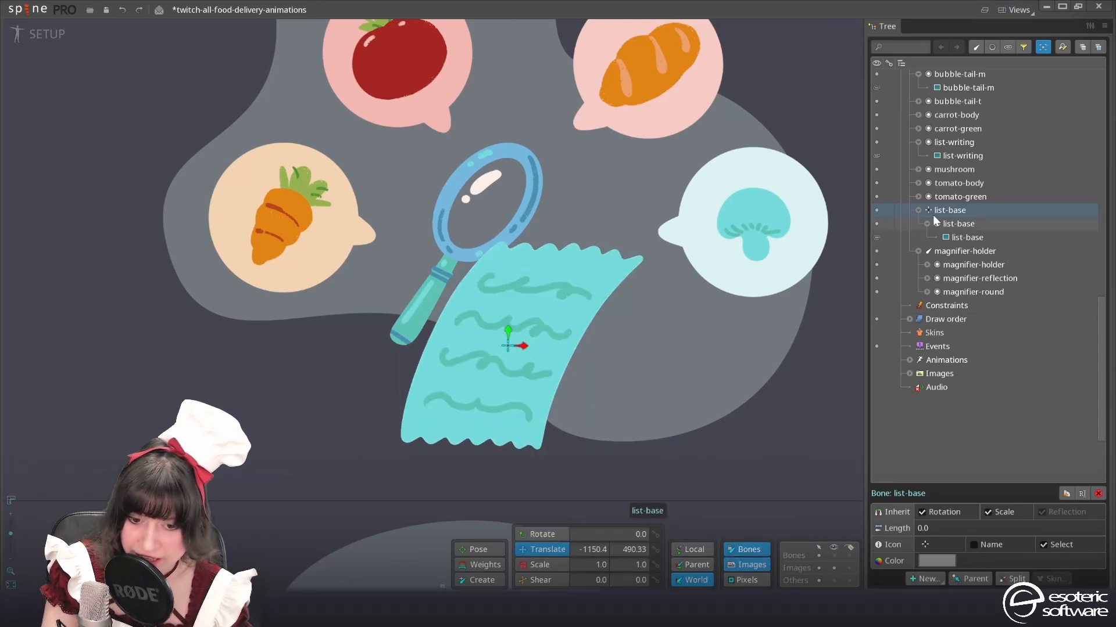
pyautogui.click(971, 142)
pyautogui.moveTo(947, 214); pyautogui.dragTo(950, 212)
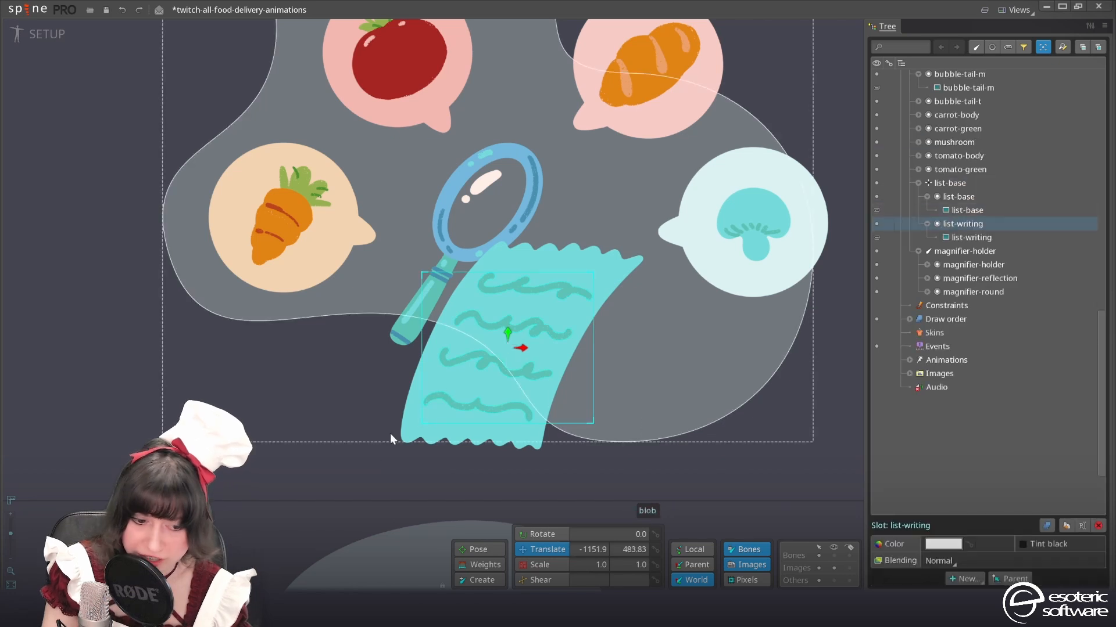
# Create a parent bone for each of the bubble-base-b, bubble-base-c, bubble-base-m and bubble-base-t slots
pyautogui.scroll(-2, 399, 302)
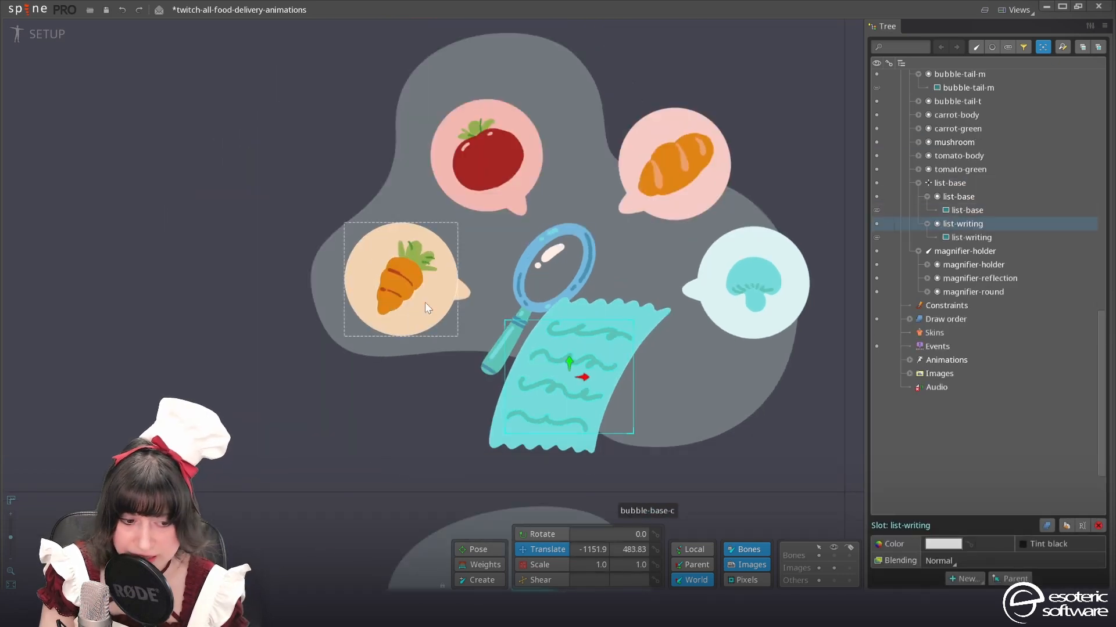
pyautogui.click(424, 302)
pyautogui.click(966, 137)
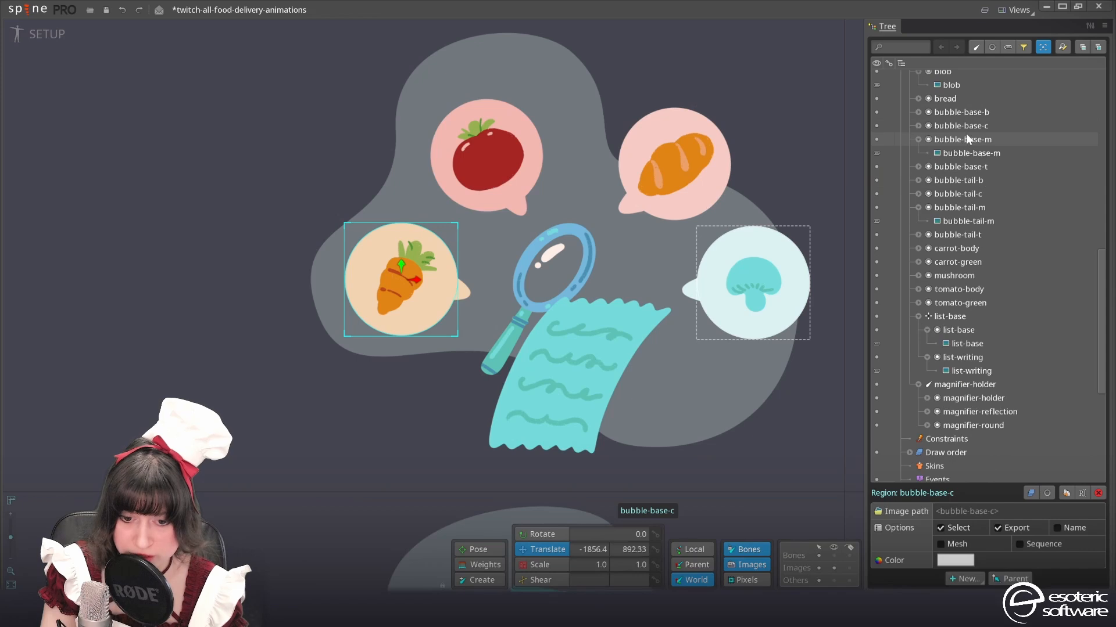
pyautogui.keyDown('shift'); pyautogui.click(967, 110); pyautogui.keyUp('shift')
pyautogui.keyDown('ctrl'); pyautogui.click(957, 167); pyautogui.keyUp('ctrl')
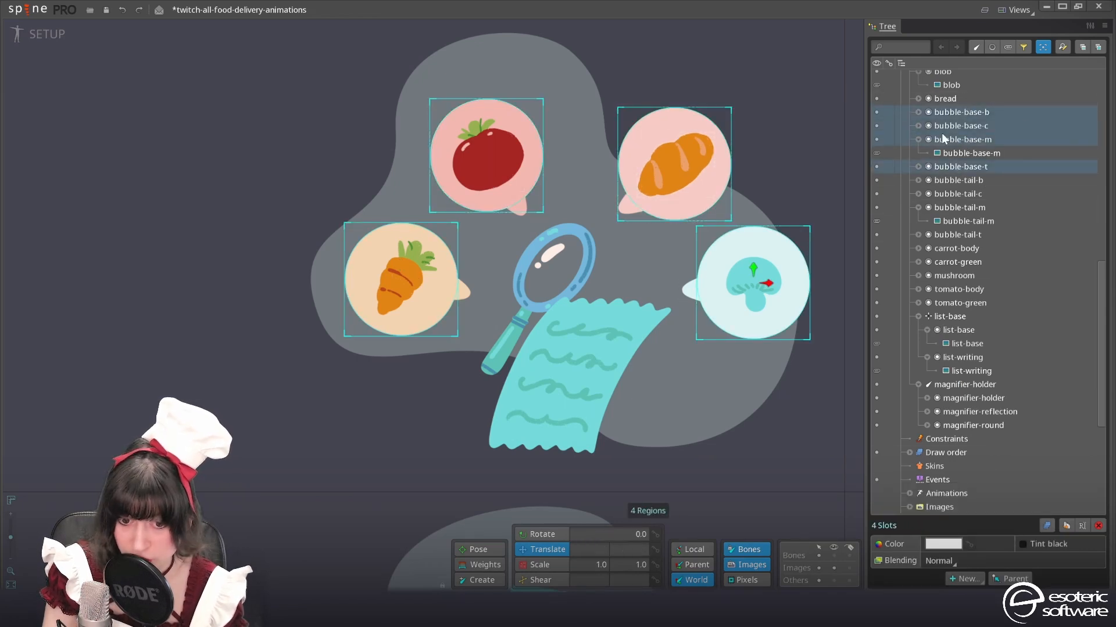
pyautogui.click(964, 579)
pyautogui.click(976, 561)
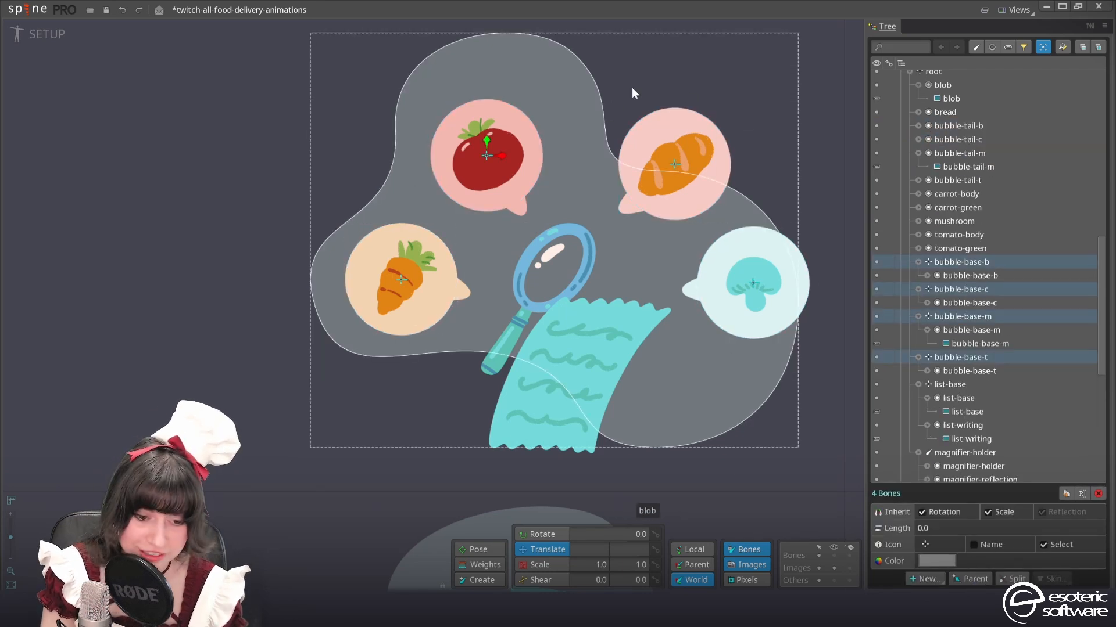
# Create a parent bone for each of the bread, carrot-body, mushroom and tomato-body slots
pyautogui.moveTo(550, 219); pyautogui.dragTo(611, 155)
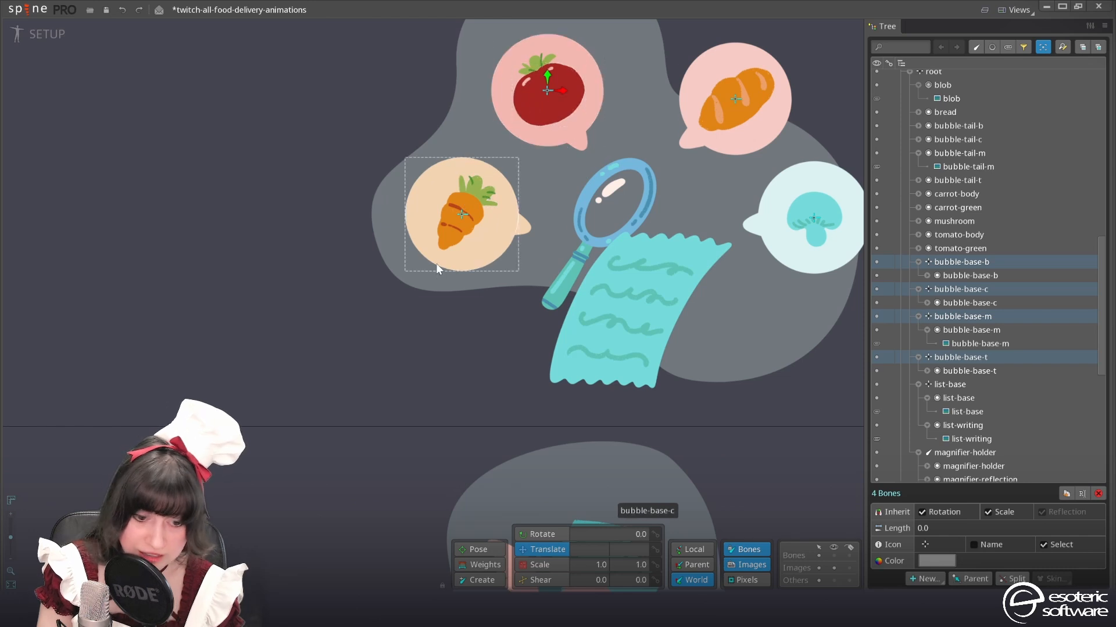
pyautogui.click(450, 224)
pyautogui.keyDown('ctrl'); pyautogui.click(966, 234); pyautogui.keyUp('ctrl')
pyautogui.scroll(1, 964, 113)
pyautogui.keyDown('ctrl'); pyautogui.click(957, 263); pyautogui.keyUp('ctrl')
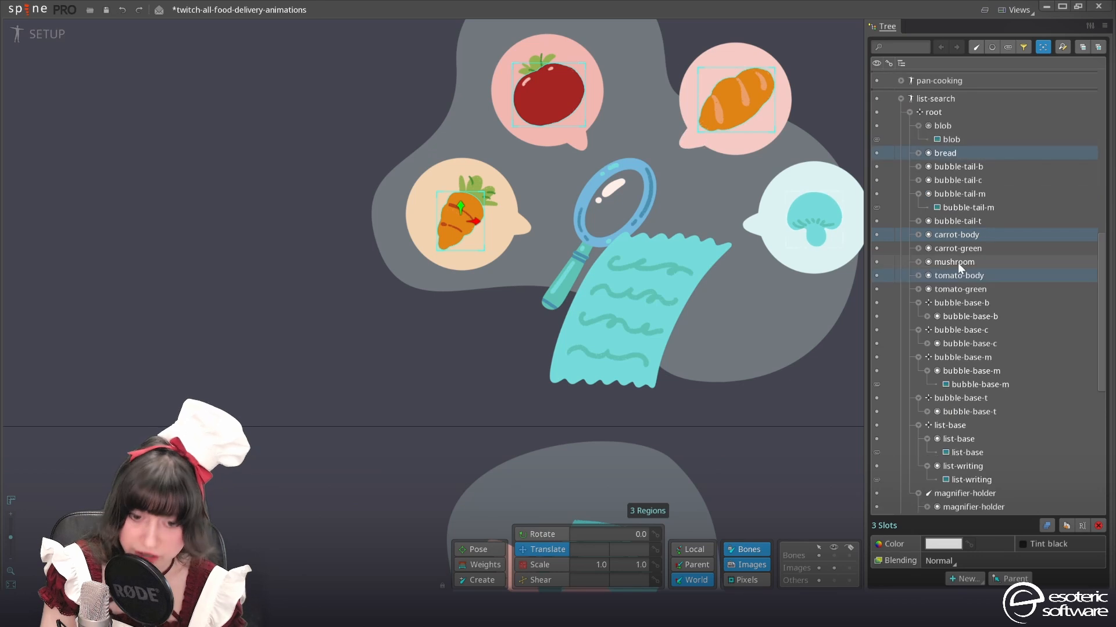
pyautogui.click(976, 580)
pyautogui.click(967, 555)
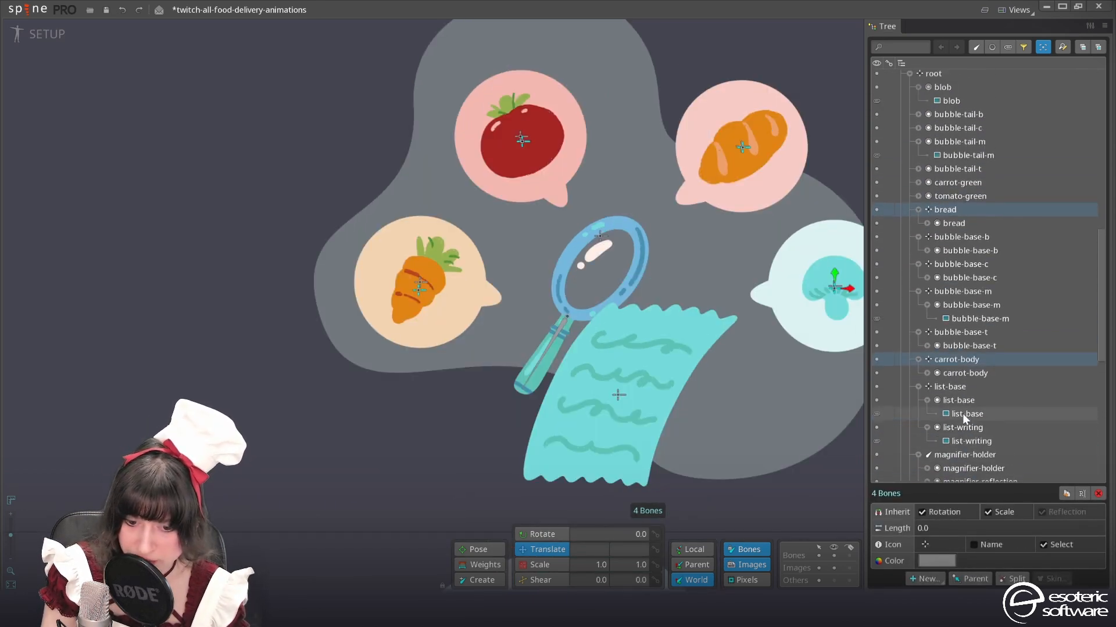
# Give the bread, carrot-body, mushroom and tomato-body bones an asterisk-shaped icon and a green color
pyautogui.click(925, 546)
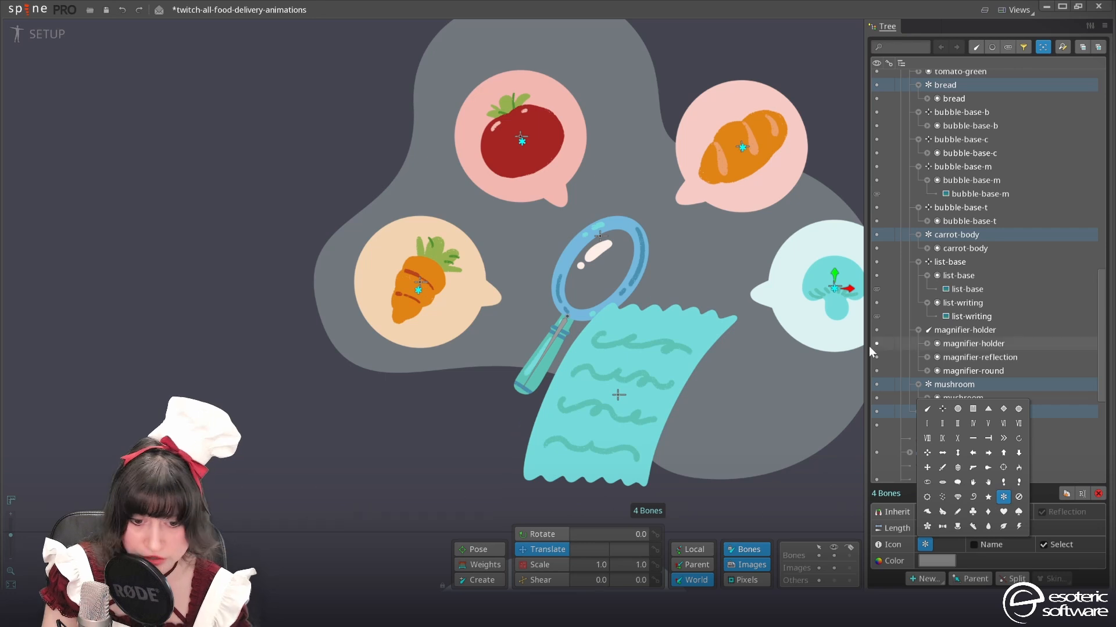
pyautogui.click(936, 561)
pyautogui.moveTo(616, 172); pyautogui.dragTo(792, 141)
pyautogui.hotkey('ctrl', 'v')
pyautogui.click(775, 417)
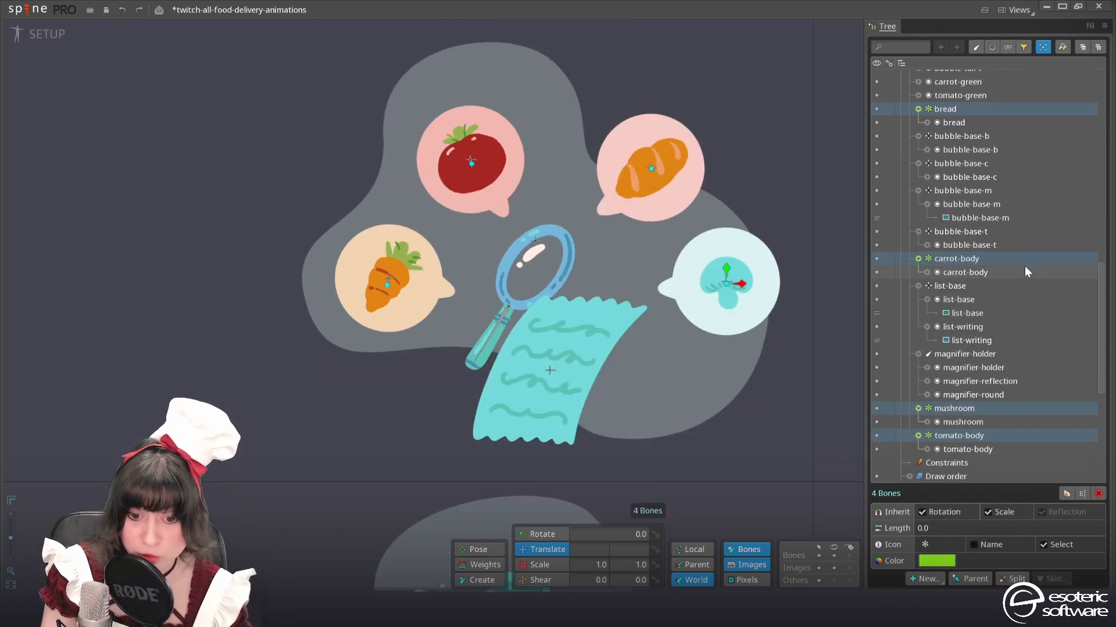
pyautogui.scroll(5, 957, 162)
pyautogui.scroll(-2, 935, 204)
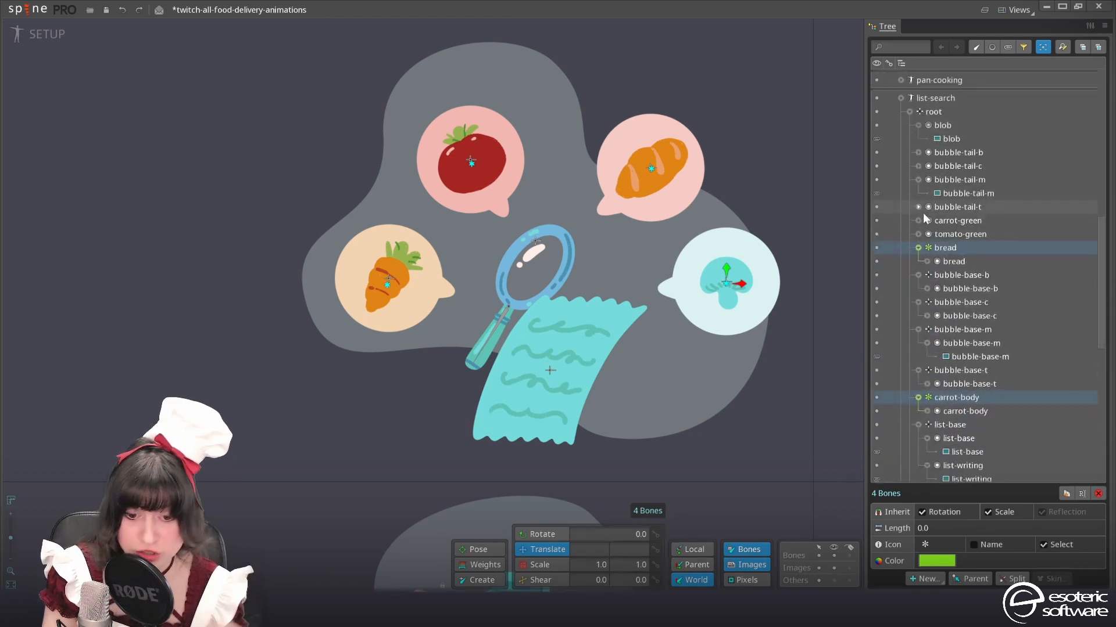
# Parent the bubble-tail-b slot to the bubble-base-b bone and the bubble-tail-m slot to the bubble-base-m bone
pyautogui.scroll(10, 935, 175)
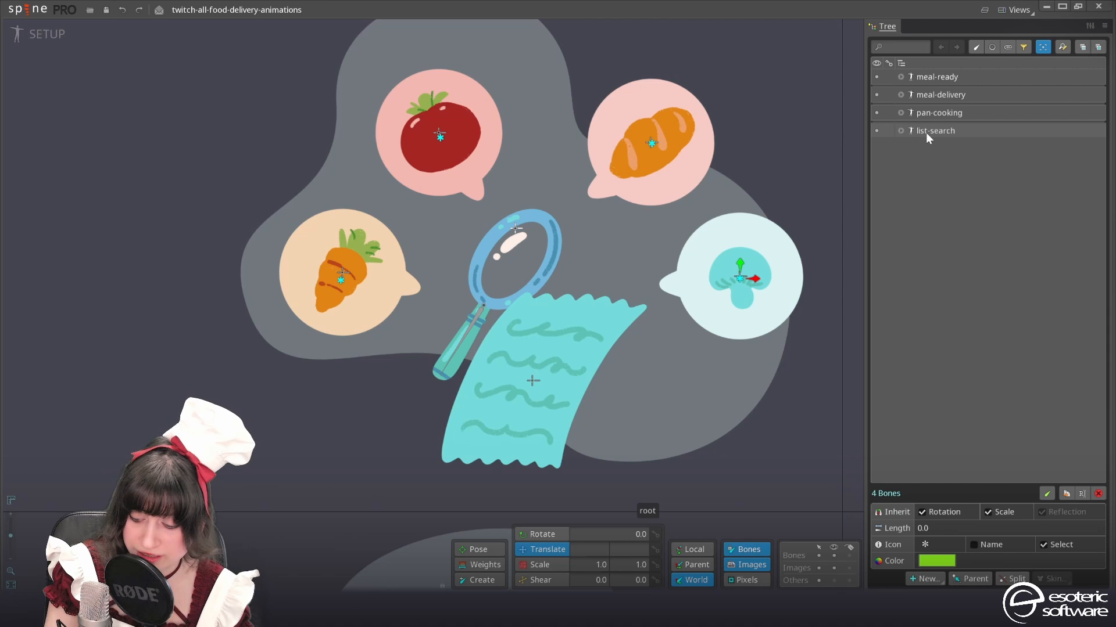
pyautogui.click(900, 132)
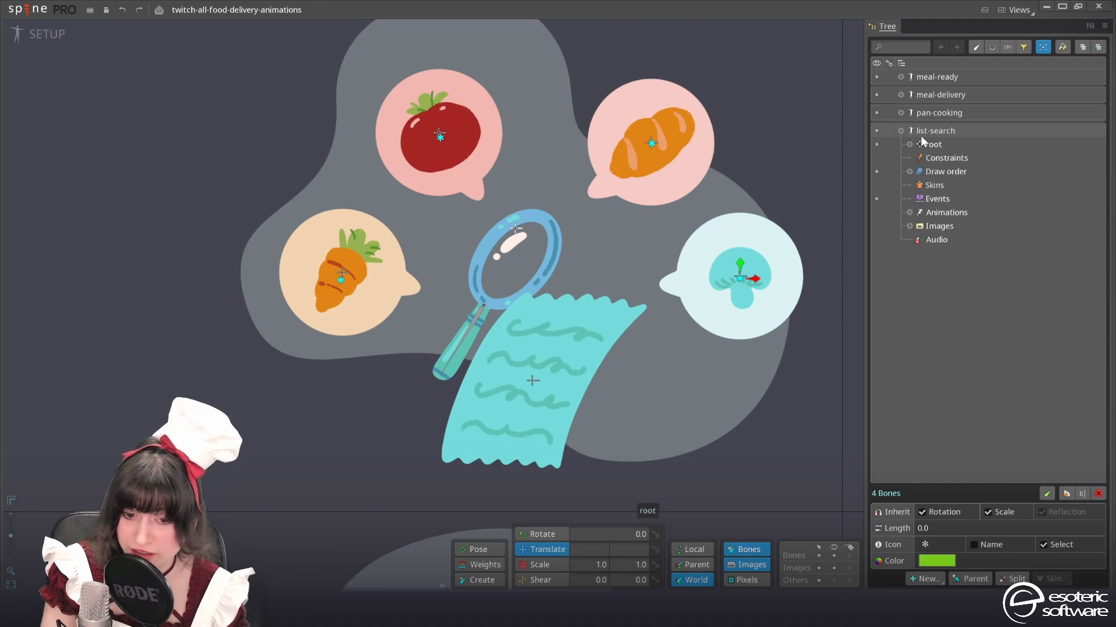
pyautogui.click(906, 145)
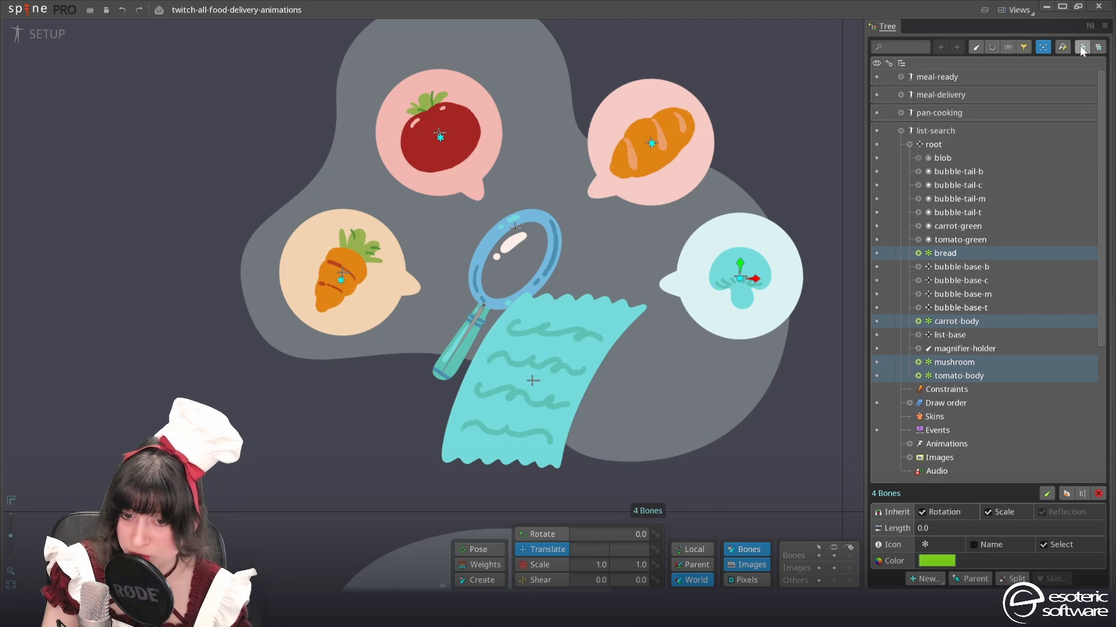
pyautogui.click(976, 173)
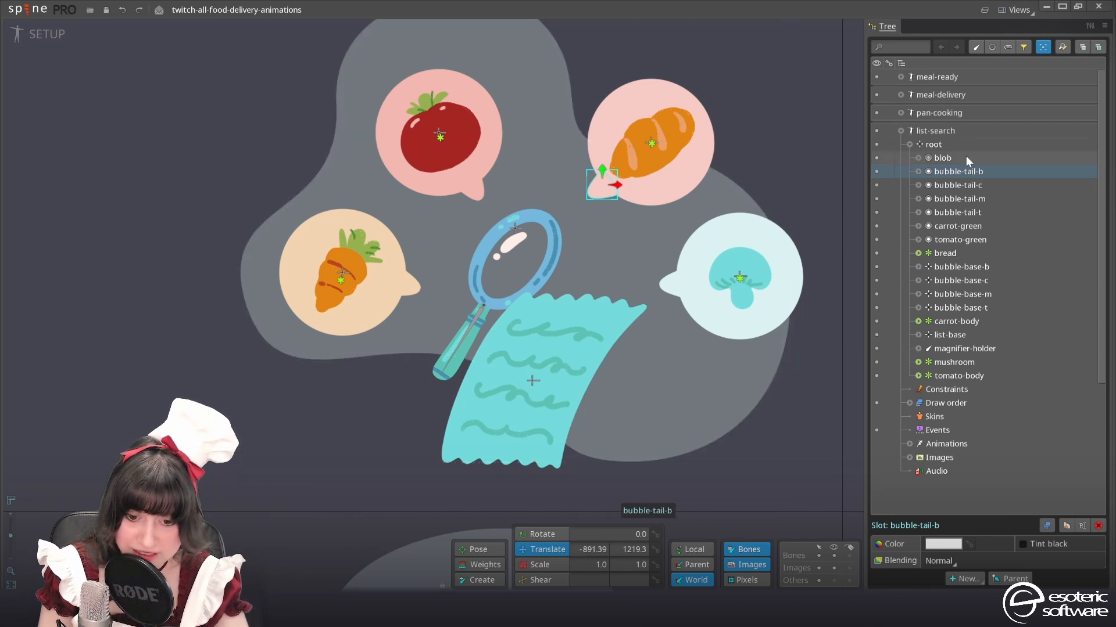
pyautogui.press('p')
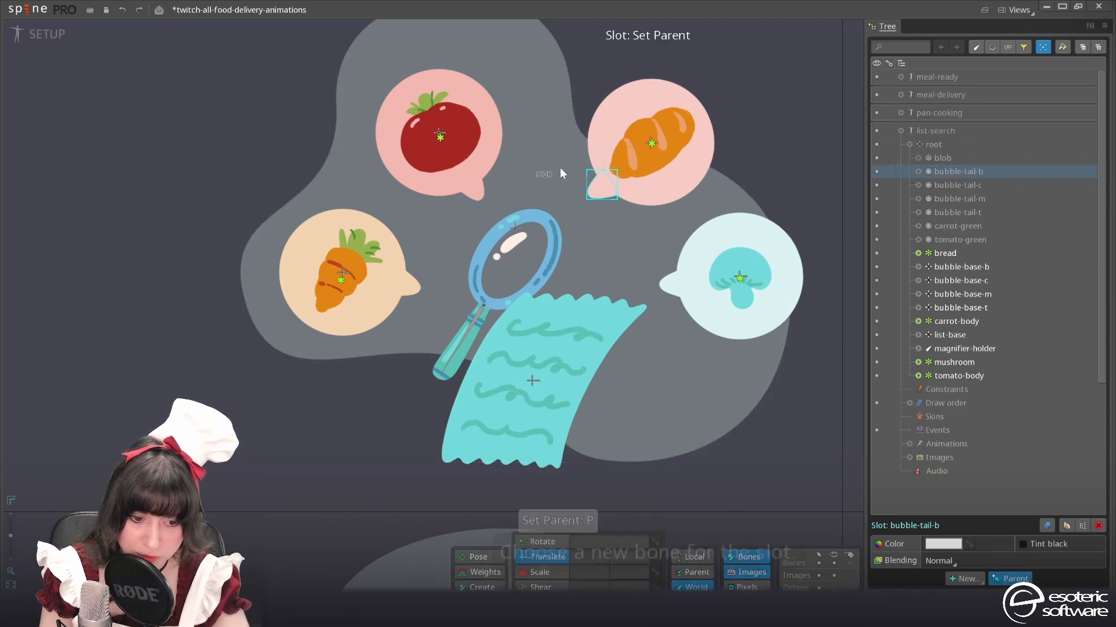
pyautogui.click(642, 141)
pyautogui.click(671, 286)
pyautogui.press('p')
pyautogui.click(738, 272)
# Parent the bubble-tail-t slot to the bubble-base-t bone and the bubble-tail-c slot to the bubble-base-c bone
pyautogui.click(475, 190)
pyautogui.press('p')
pyautogui.click(439, 133)
pyautogui.click(409, 285)
pyautogui.press('p')
pyautogui.click(343, 273)
# Parent the carrot-green slot to the carrot-body bone and tomato-green to the tomato-body bone, then save the project
pyautogui.click(910, 144)
pyautogui.click(909, 145)
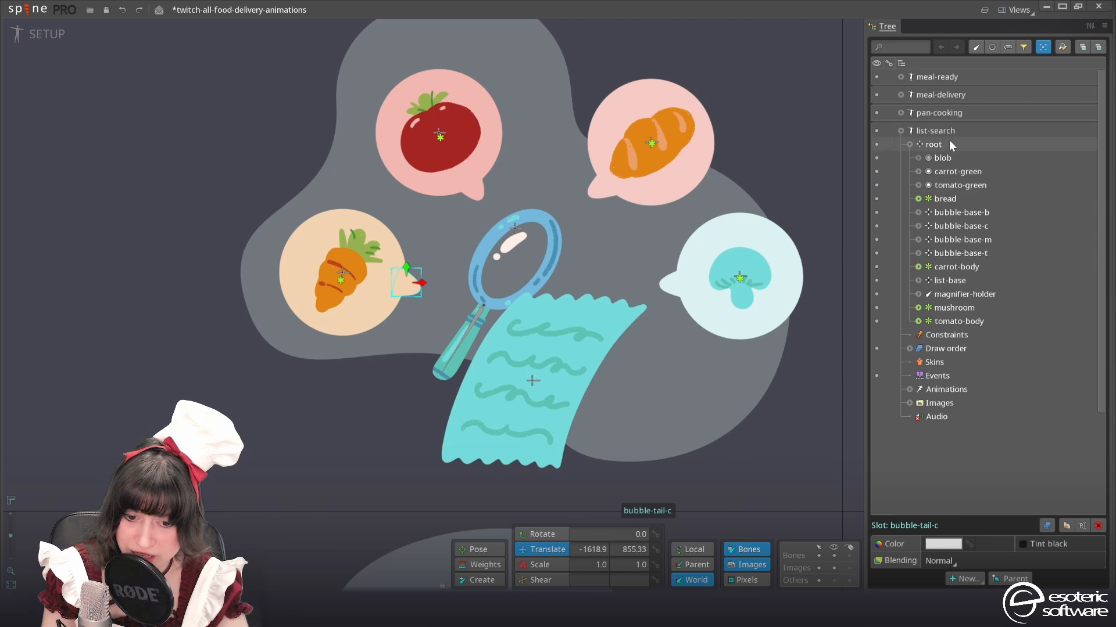
pyautogui.click(958, 171)
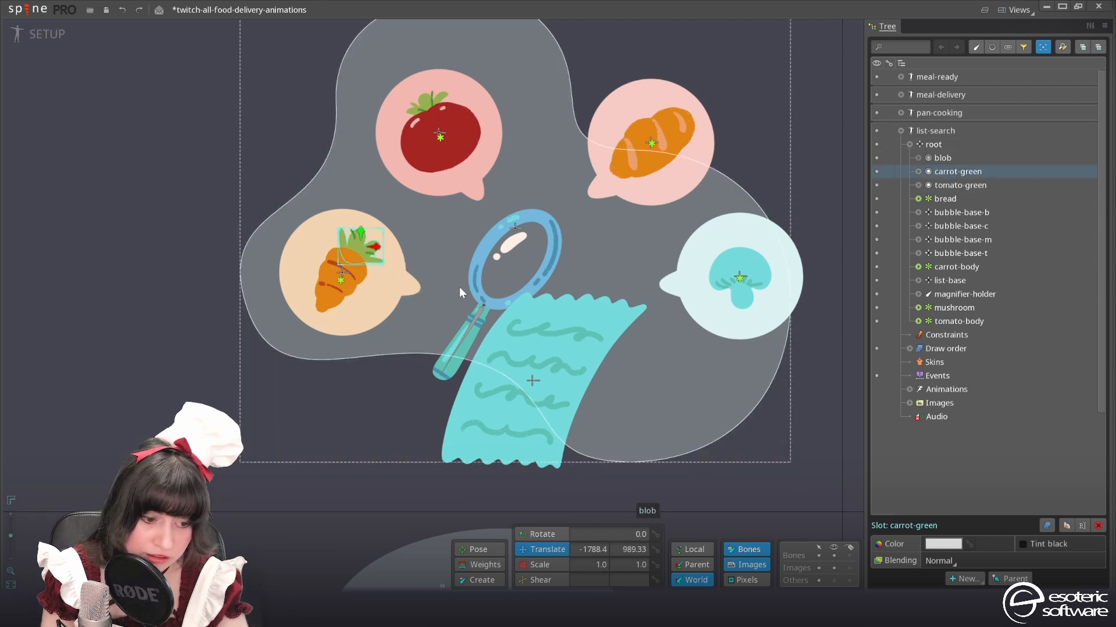
pyautogui.press('p')
pyautogui.click(341, 282)
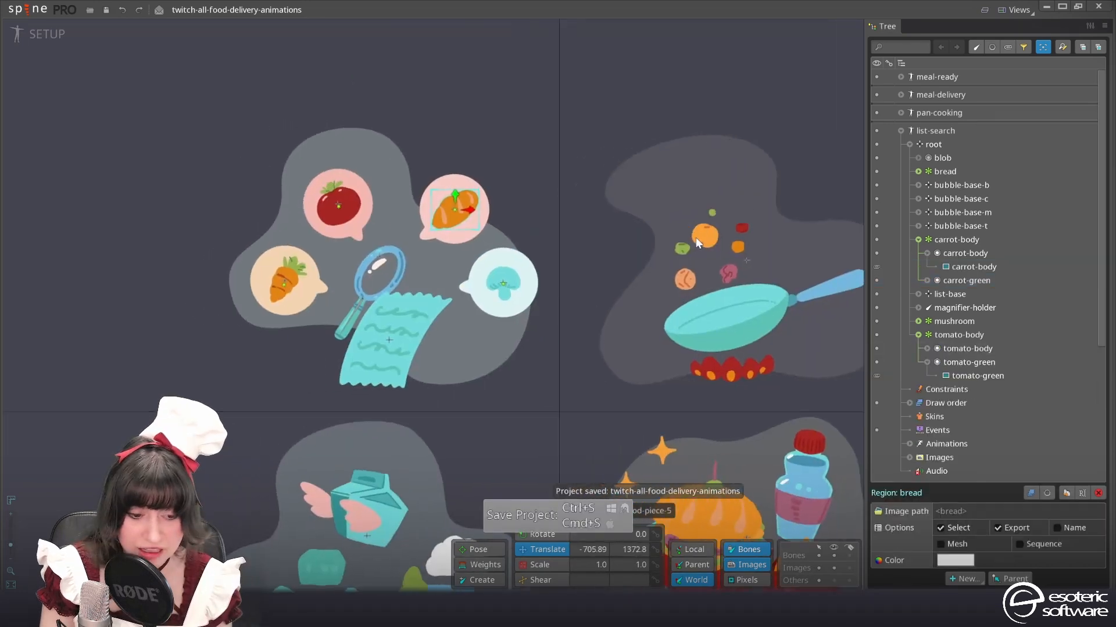
# Switch from Setup mode to Animate mode for the list-search skeleton
pyautogui.scroll(4, 818, 243)
pyautogui.moveTo(614, 265); pyautogui.dragTo(631, 258)
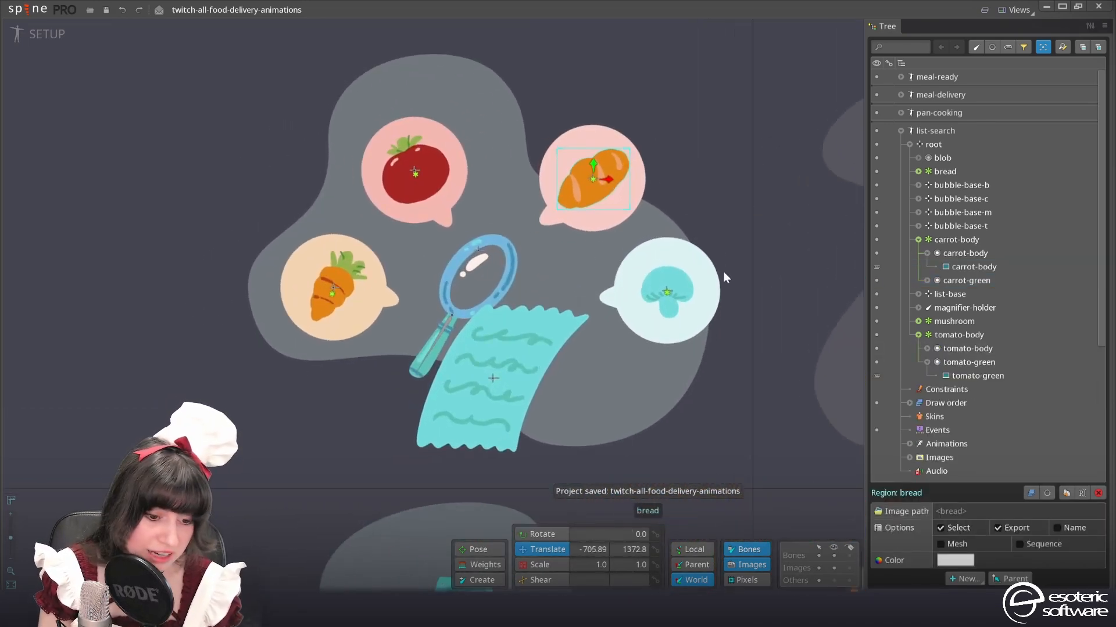
pyautogui.click(34, 33)
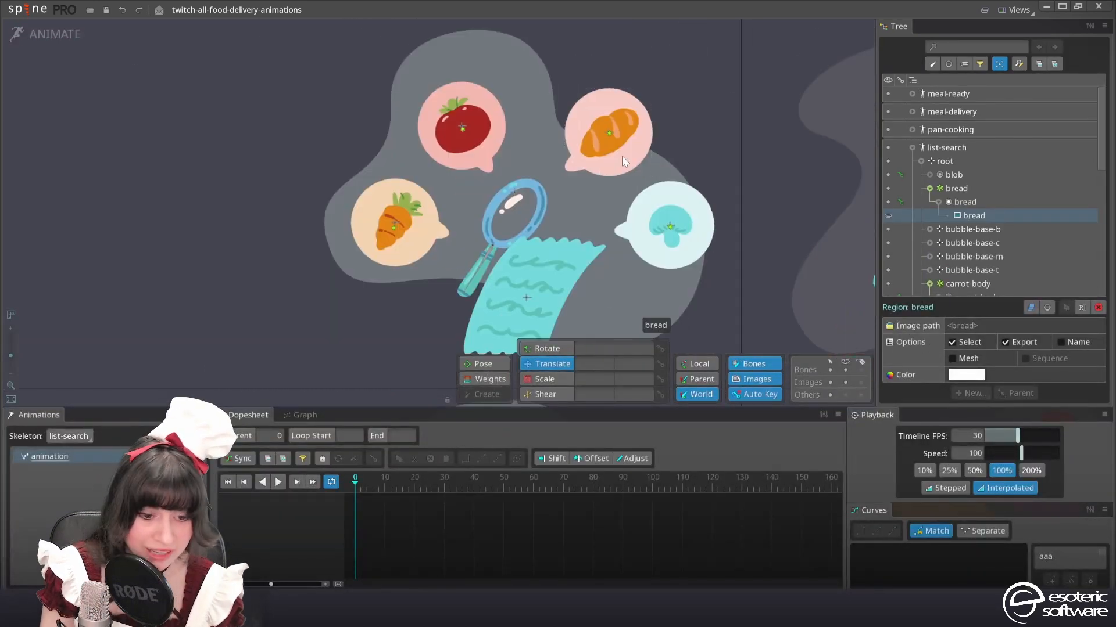
pyautogui.scroll(5, 509, 208)
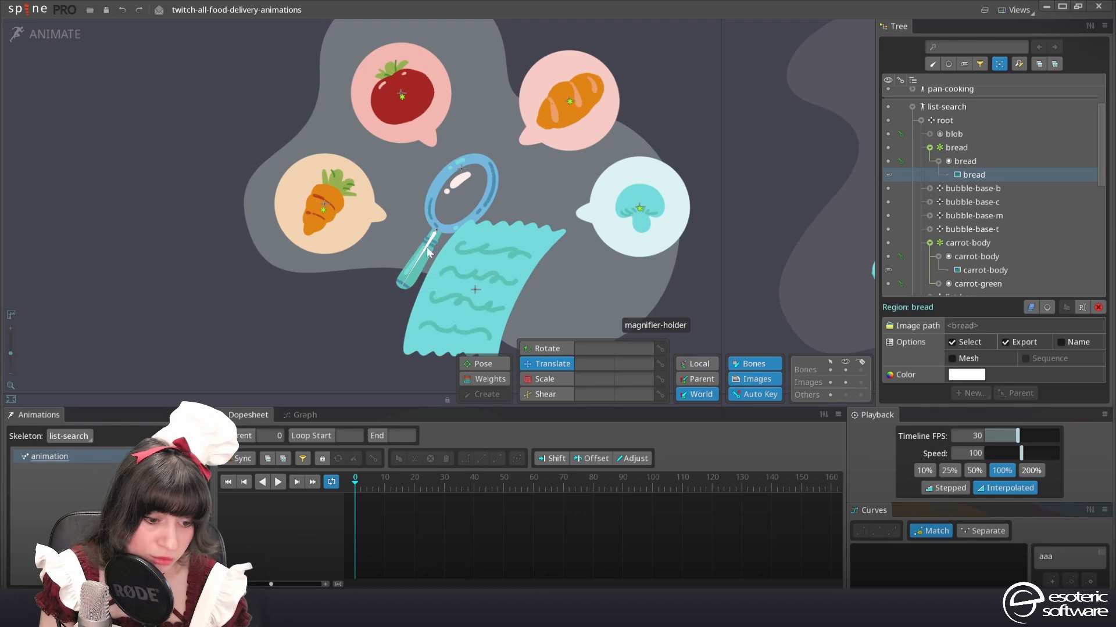
# Key the list-base bone's translation at frames 0 and 50
pyautogui.click(427, 246)
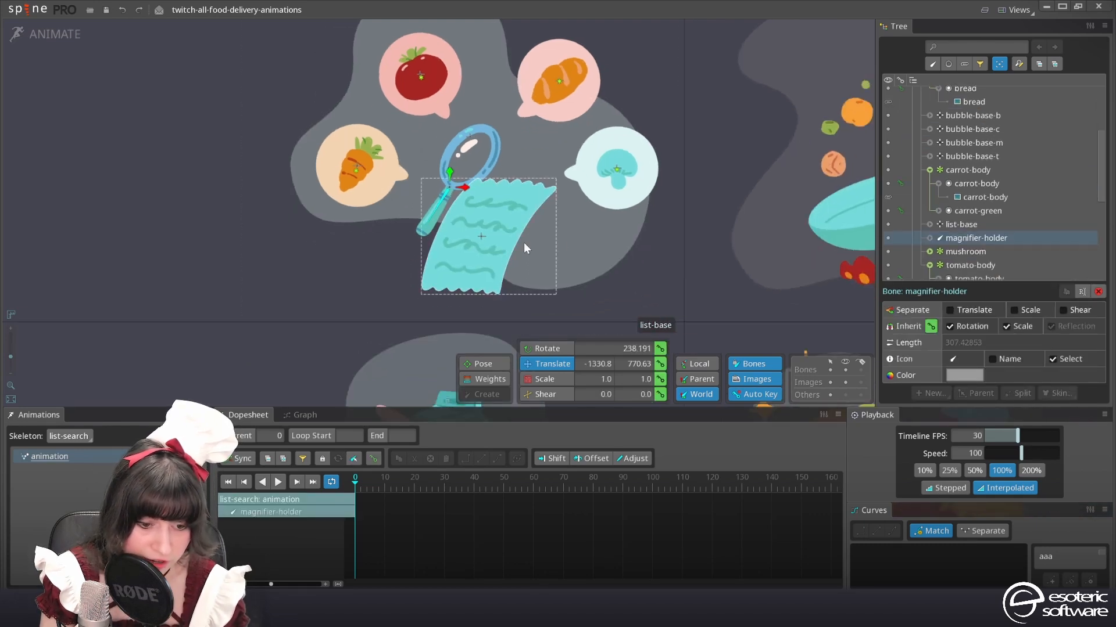
pyautogui.scroll(2, 570, 236)
pyautogui.click(434, 327)
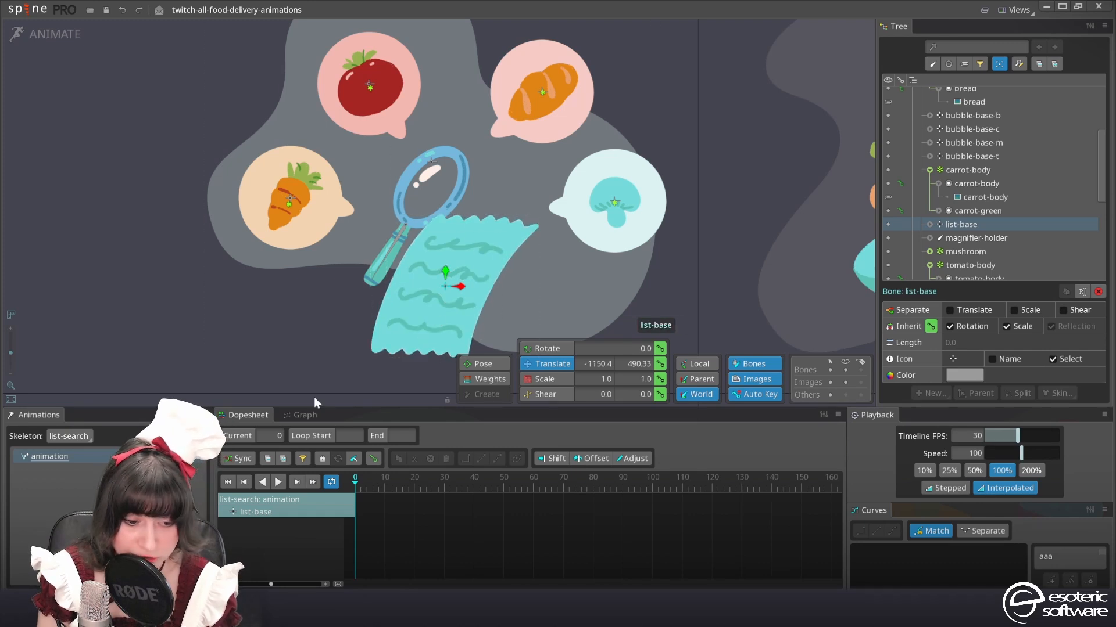
pyautogui.click(660, 364)
pyautogui.moveTo(430, 482); pyautogui.dragTo(504, 480)
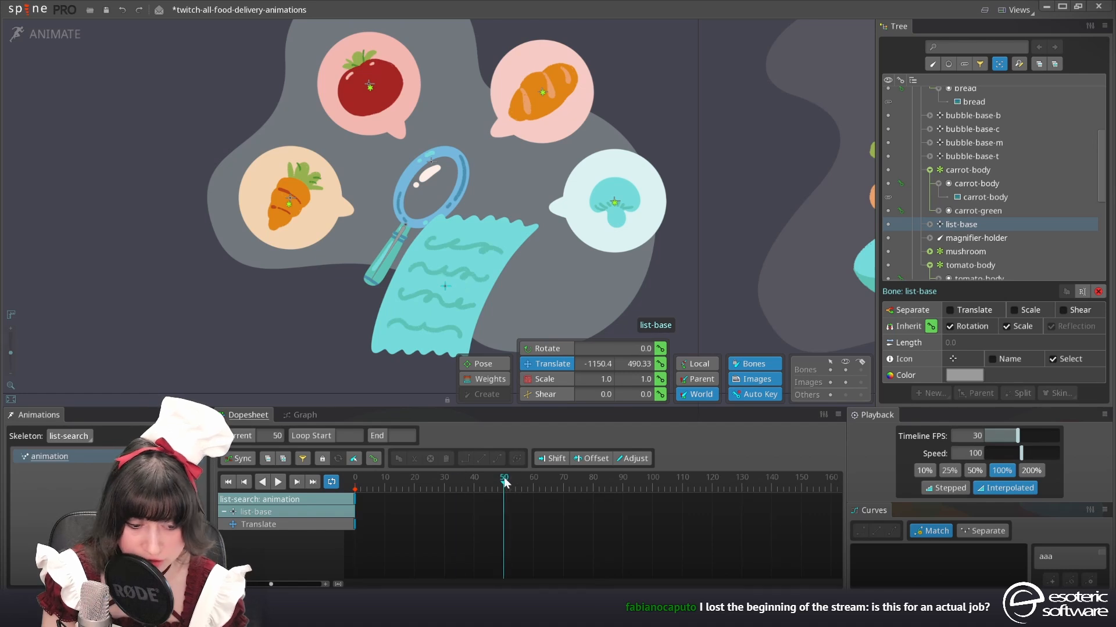
pyautogui.click(660, 363)
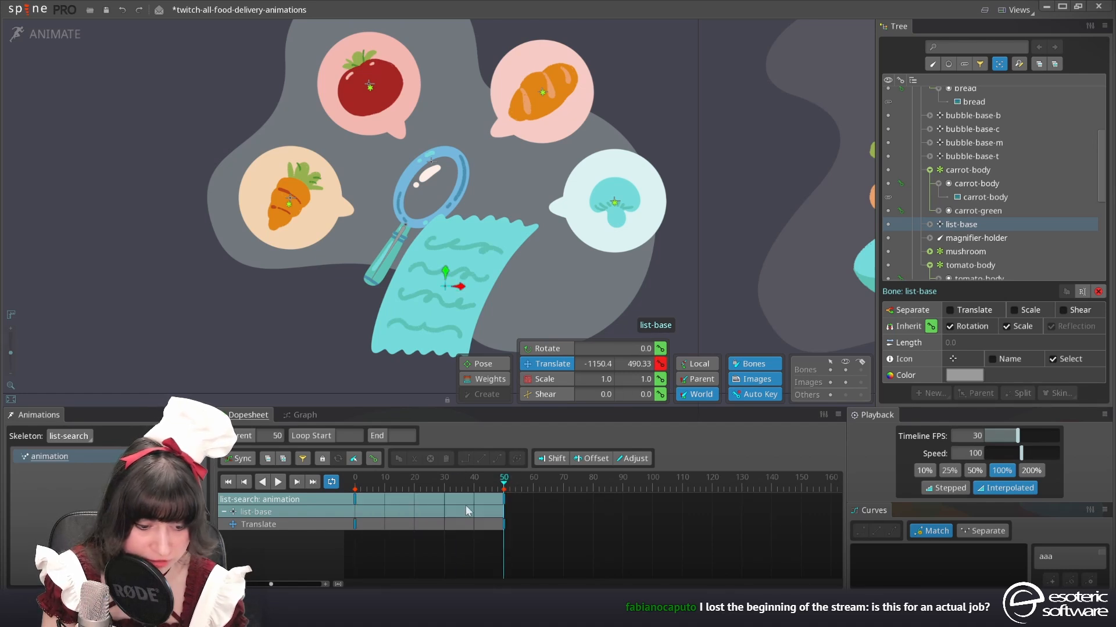
# Move the list-base bone down to about Y 424 at frame 25 and play the animation
pyautogui.click(429, 482)
pyautogui.moveTo(464, 211); pyautogui.dragTo(462, 228)
pyautogui.click(278, 482)
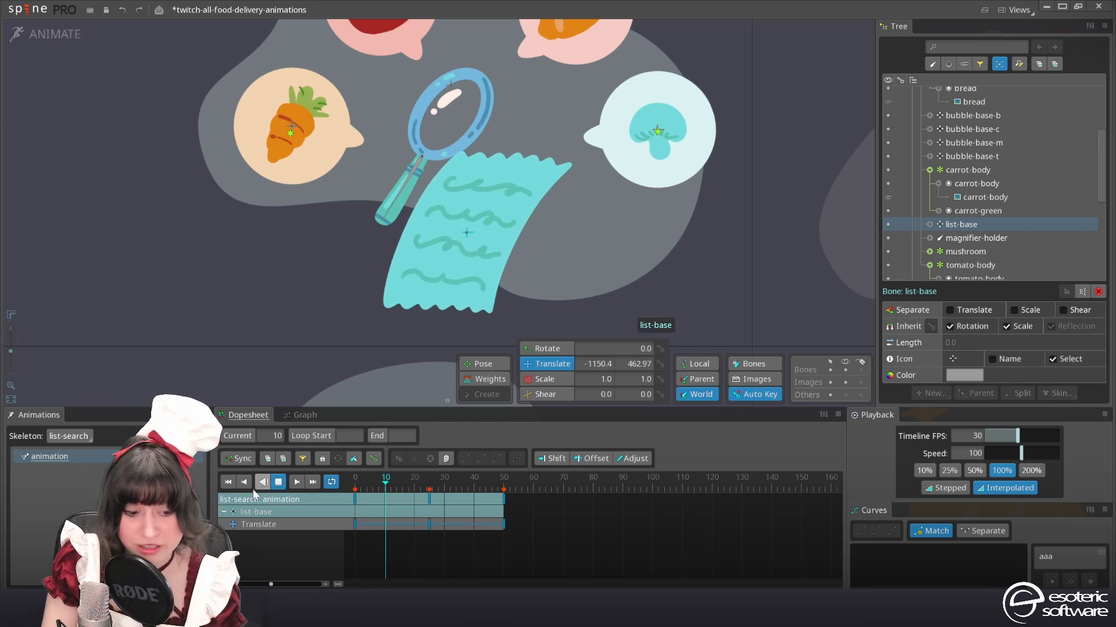
# Apply Bezier curves to all list-base translate keys and close the Playback view
pyautogui.moveTo(563, 555); pyautogui.dragTo(344, 501)
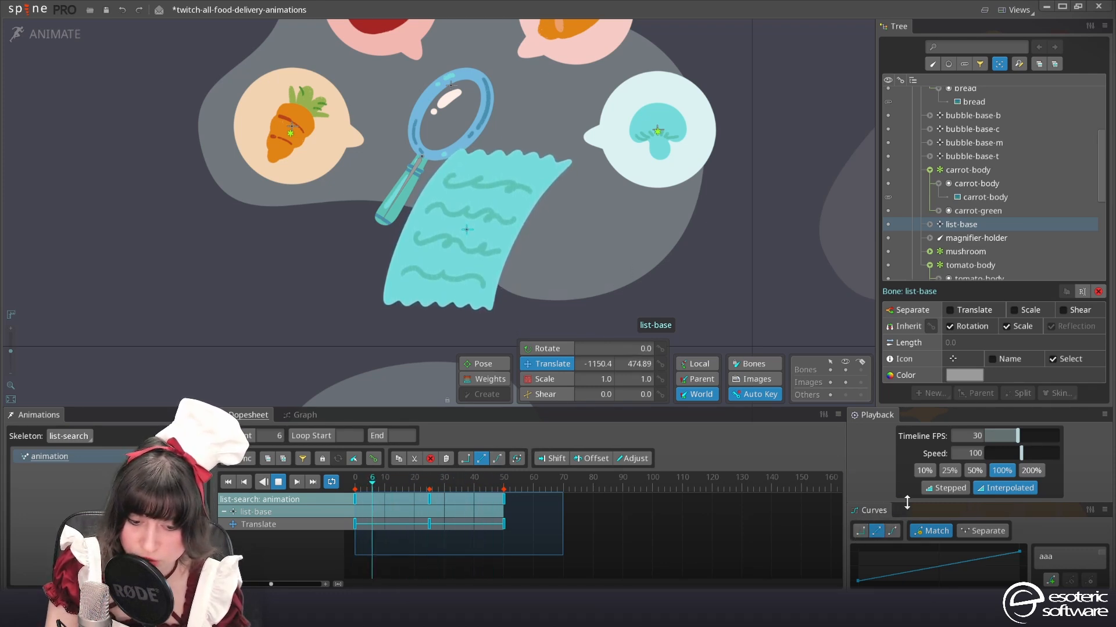
pyautogui.click(1104, 415)
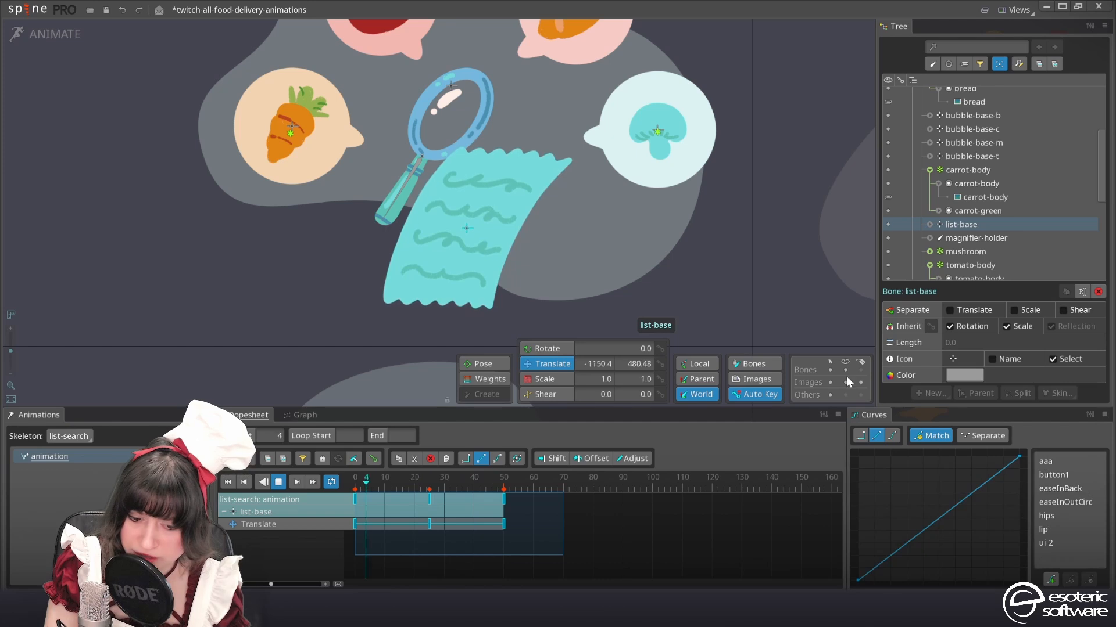
pyautogui.click(892, 435)
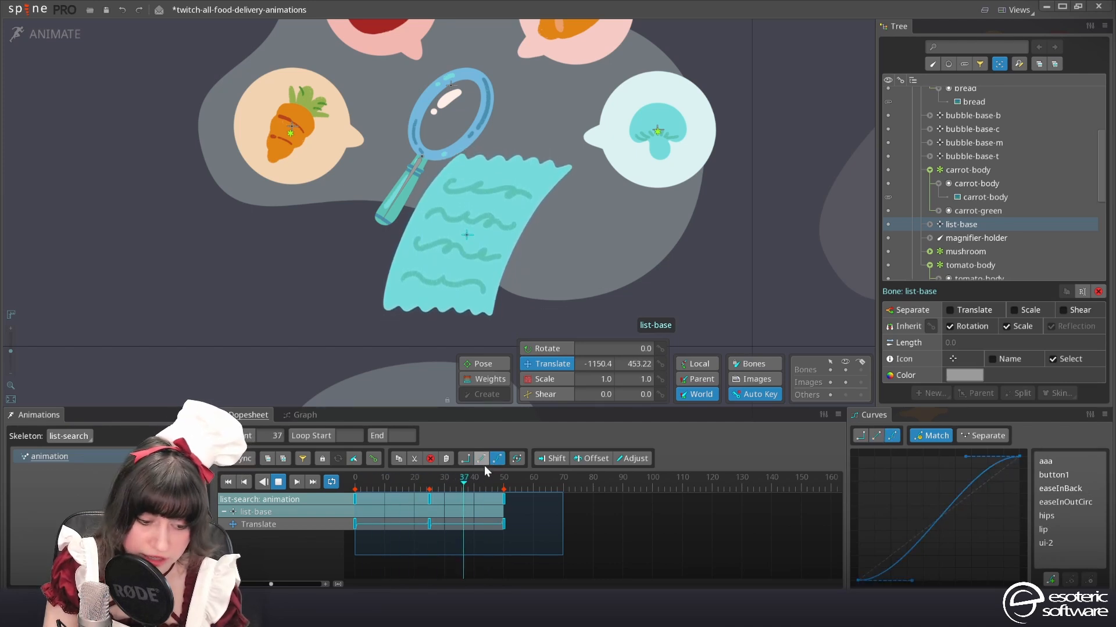
pyautogui.moveTo(911, 580); pyautogui.dragTo(891, 539)
pyautogui.hotkey('ctrl', 'z')
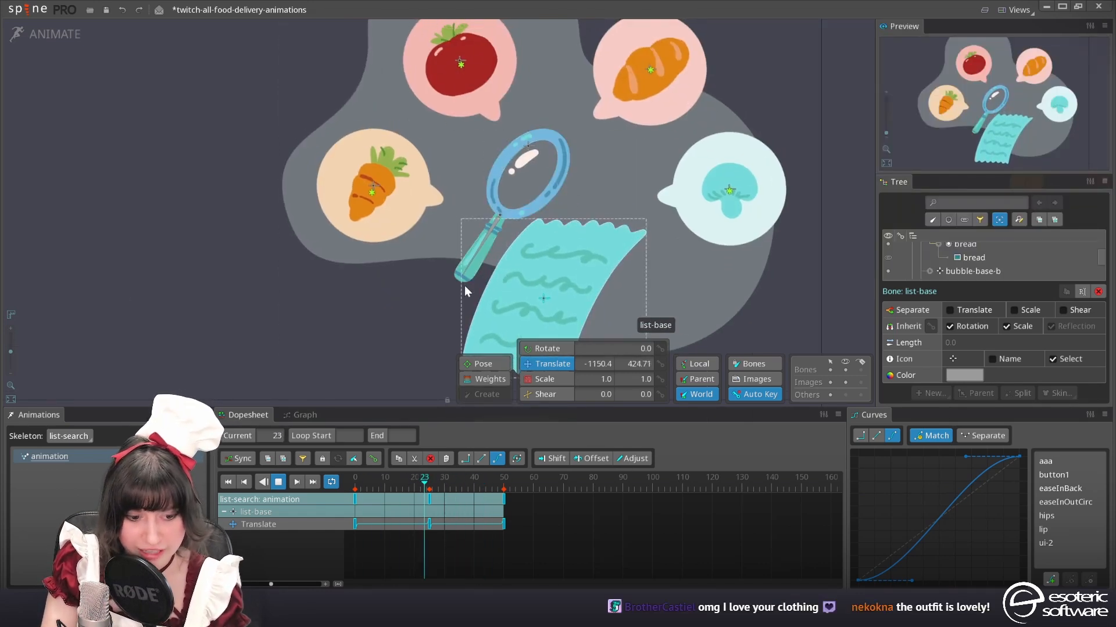
# Key the magnifier-holder bone's translation at frames 0 and 50, and move it horizontally to about X -1182.6 at frame 25
pyautogui.click(276, 484)
pyautogui.click(484, 220)
pyautogui.press('Home')
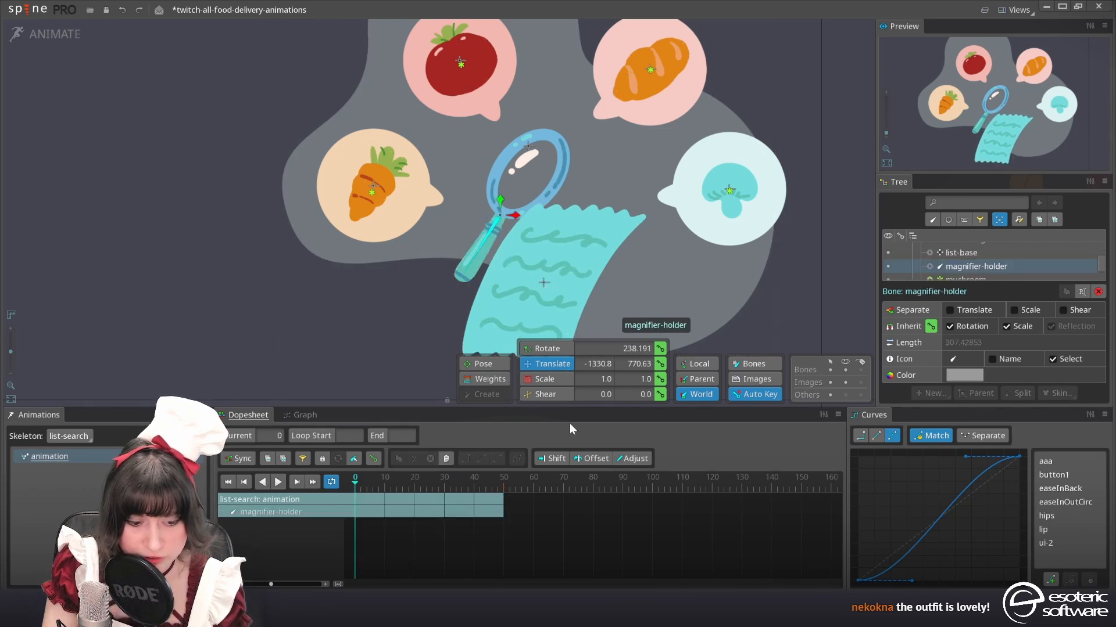
pyautogui.click(659, 363)
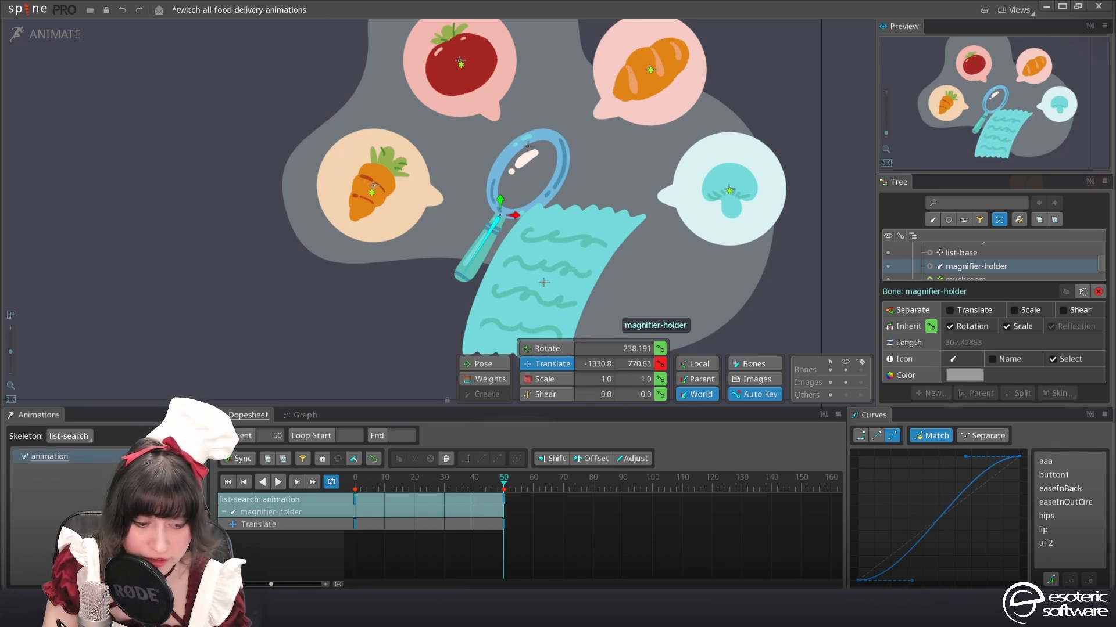
pyautogui.moveTo(391, 484); pyautogui.dragTo(429, 481)
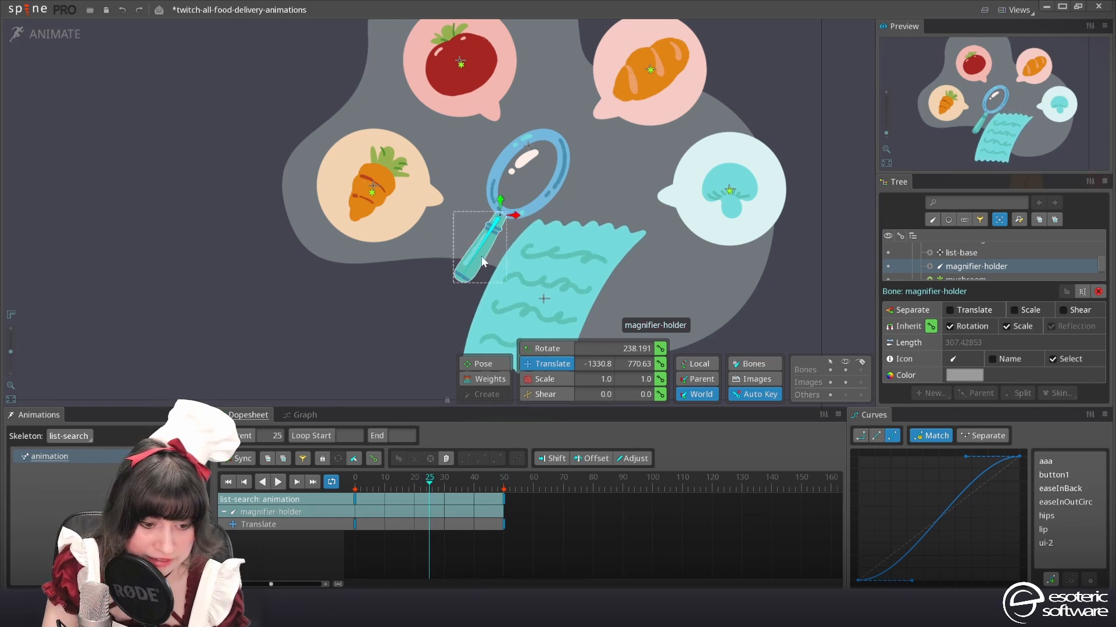
pyautogui.moveTo(519, 225); pyautogui.dragTo(562, 232)
# Copy the magnifier-holder translate key from frame 0 to frame 40
pyautogui.click(400, 501)
pyautogui.hotkey('ctrl', 'c')
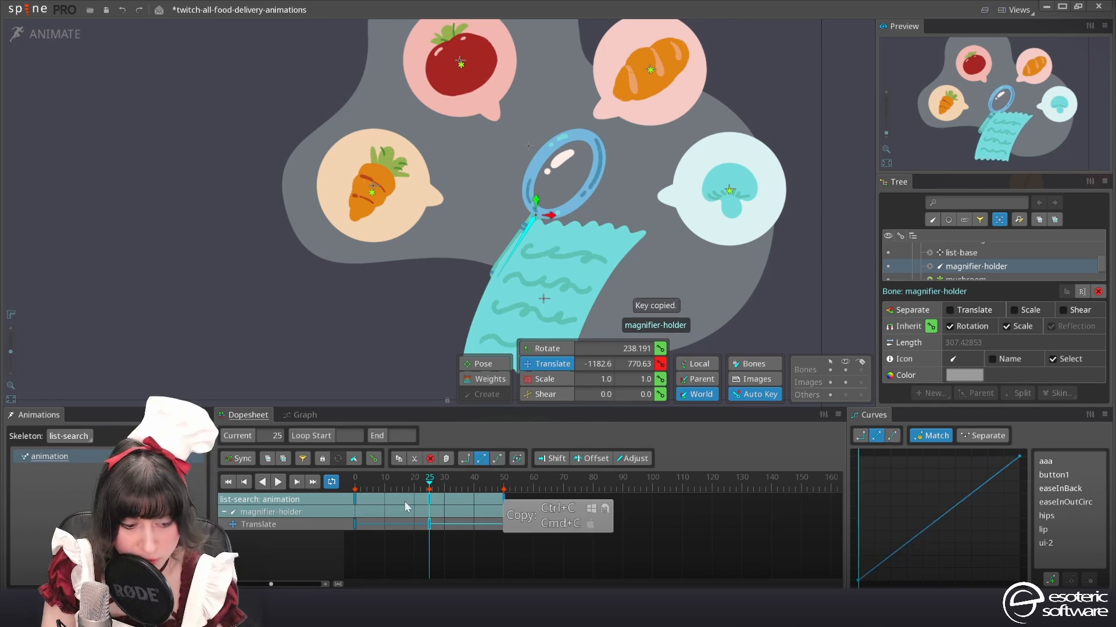
pyautogui.click(355, 498)
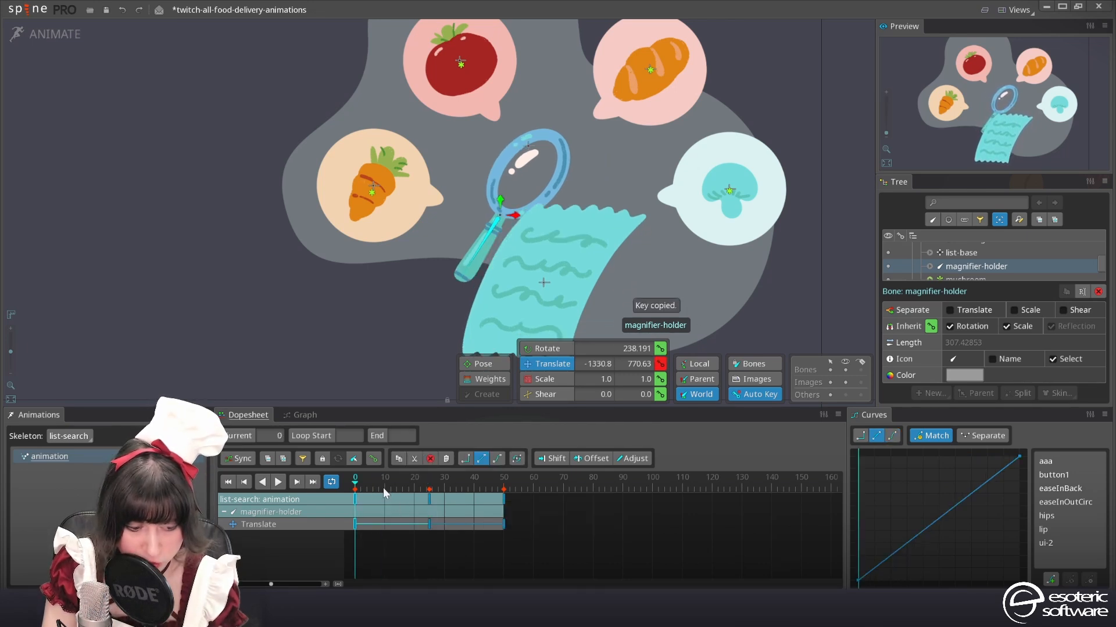
pyautogui.hotkey('ctrl', 'c')
pyautogui.moveTo(470, 484); pyautogui.dragTo(475, 485)
pyautogui.hotkey('ctrl', 'v')
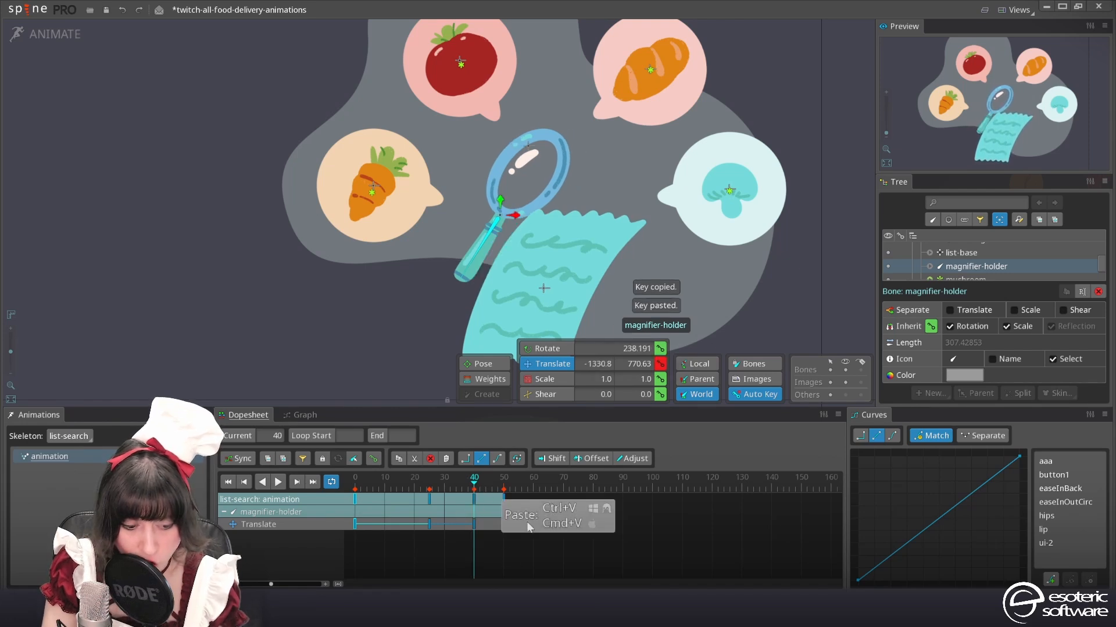
# Copy the magnifier-holder translate key from frame 25 to frame 13
pyautogui.click(428, 507)
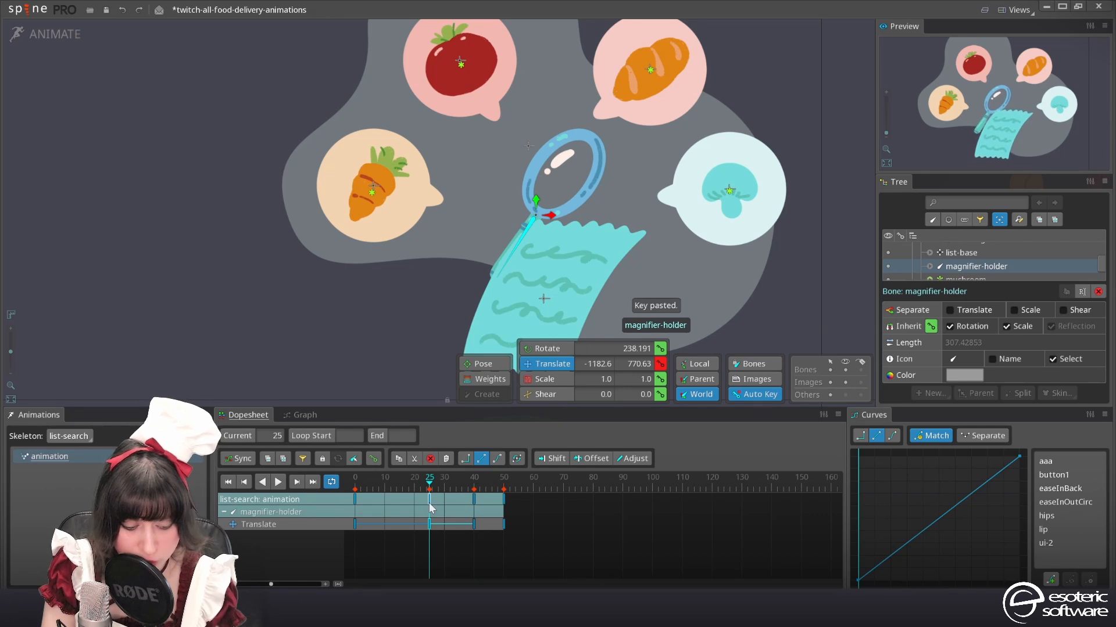
pyautogui.hotkey('ctrl', 'c')
pyautogui.click(394, 495)
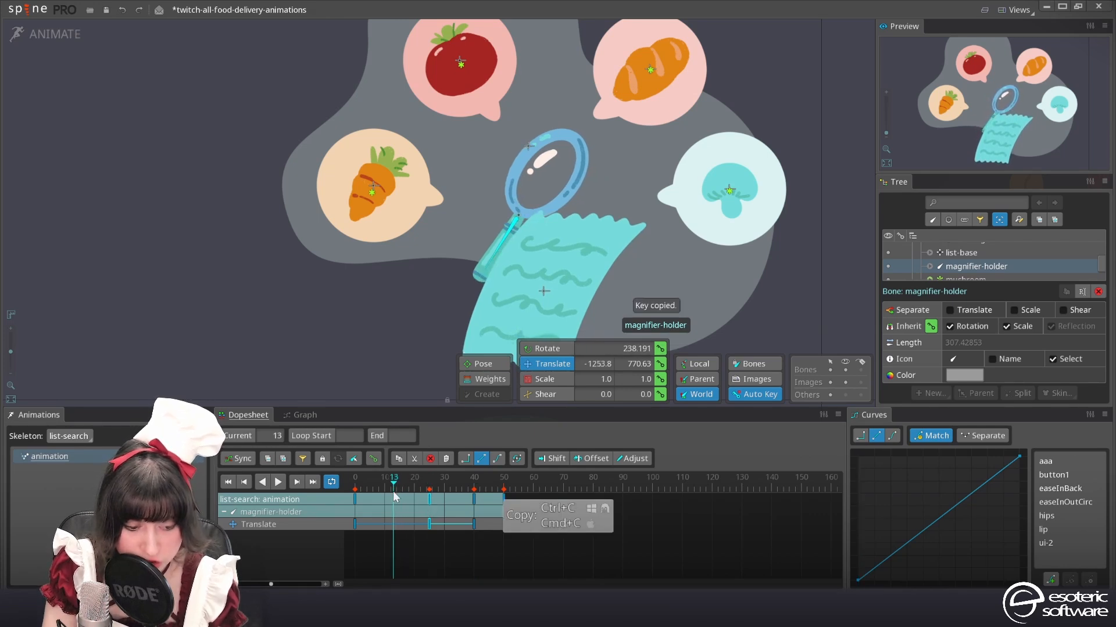
pyautogui.hotkey('ctrl', 'v')
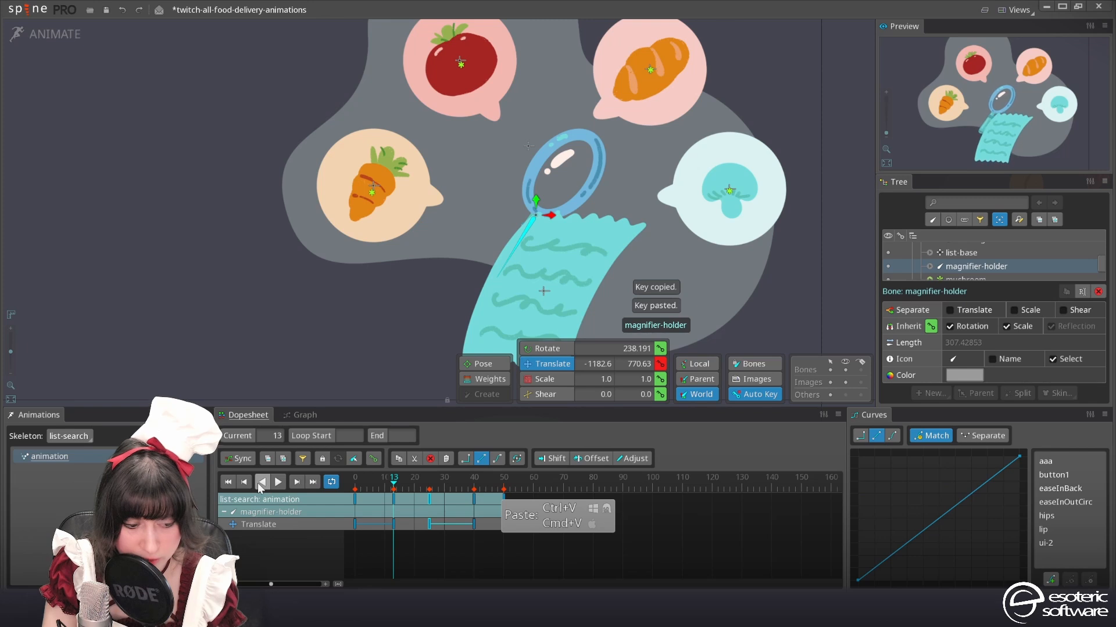
# Retime the inner magnifier-holder keys to frames 9, 36 and 45, and move the bone to about X -1274.8, Y 664 at frame 20
pyautogui.click(274, 482)
pyautogui.moveTo(408, 477)
pyautogui.mouseDown()
pyautogui.moveTo(388, 483)
pyautogui.moveTo(400, 486)
pyautogui.mouseUp()
pyautogui.moveTo(402, 488); pyautogui.dragTo(414, 487)
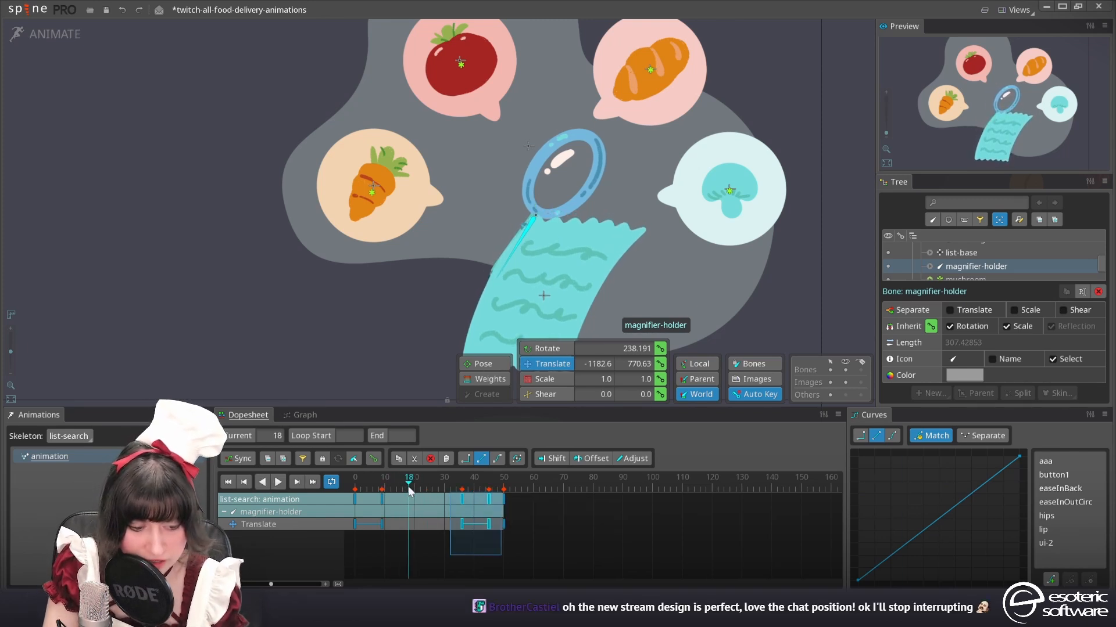
pyautogui.moveTo(534, 201); pyautogui.dragTo(511, 228)
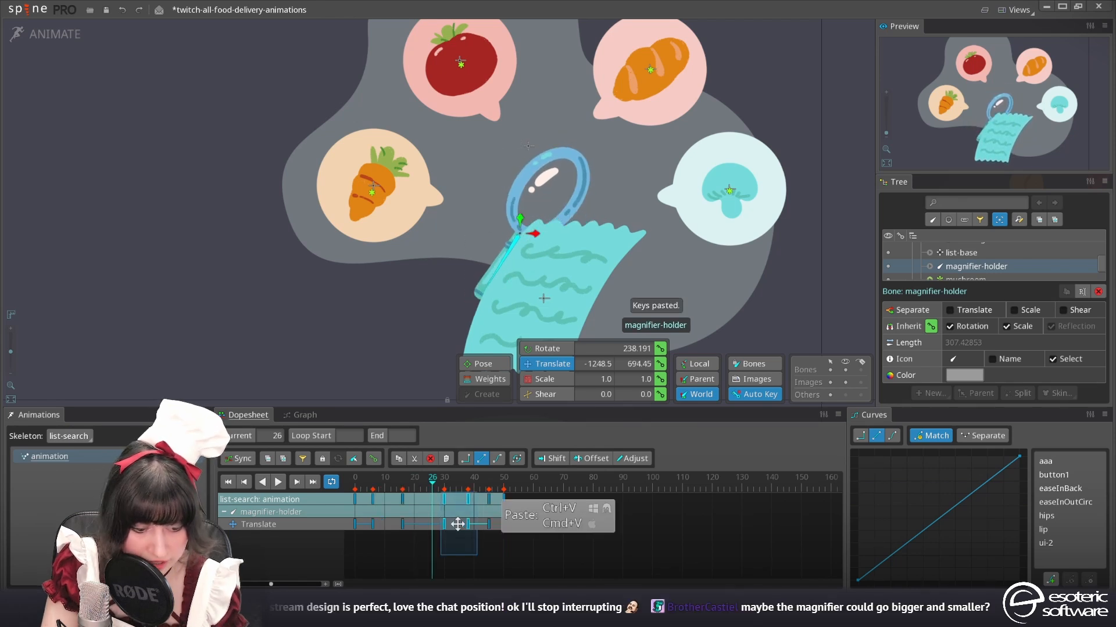
# Retime the inner magnifier-holder translate keys to frames 6, 16, 24, 34 and 42, checking the timing in playback
pyautogui.moveTo(456, 525); pyautogui.dragTo(448, 527)
pyautogui.moveTo(360, 483); pyautogui.dragTo(409, 489)
pyautogui.click(278, 483)
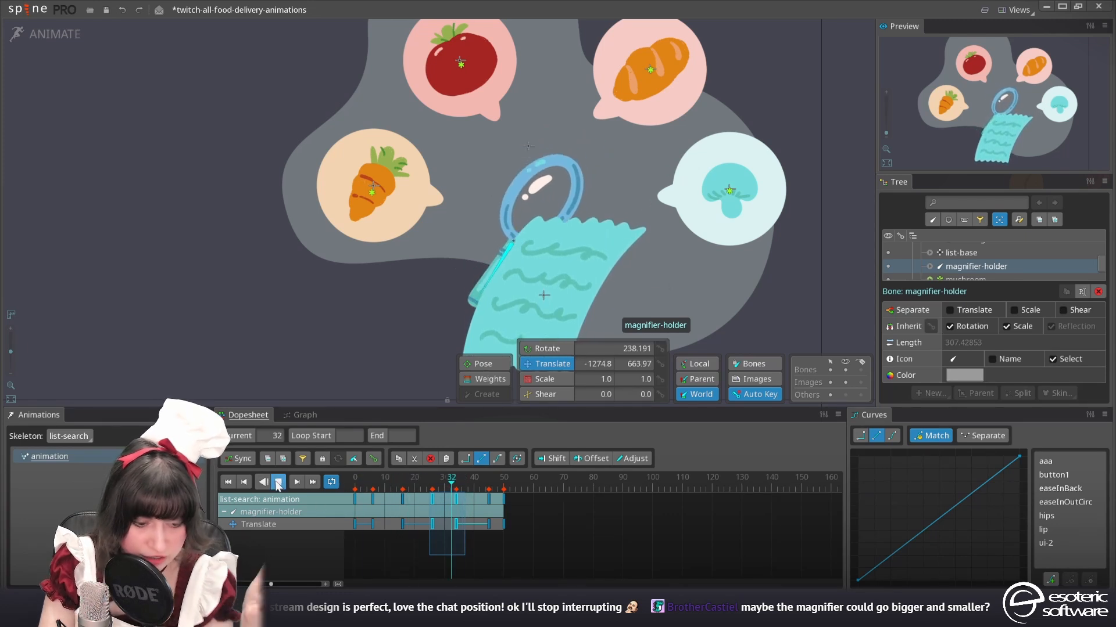
pyautogui.click(278, 483)
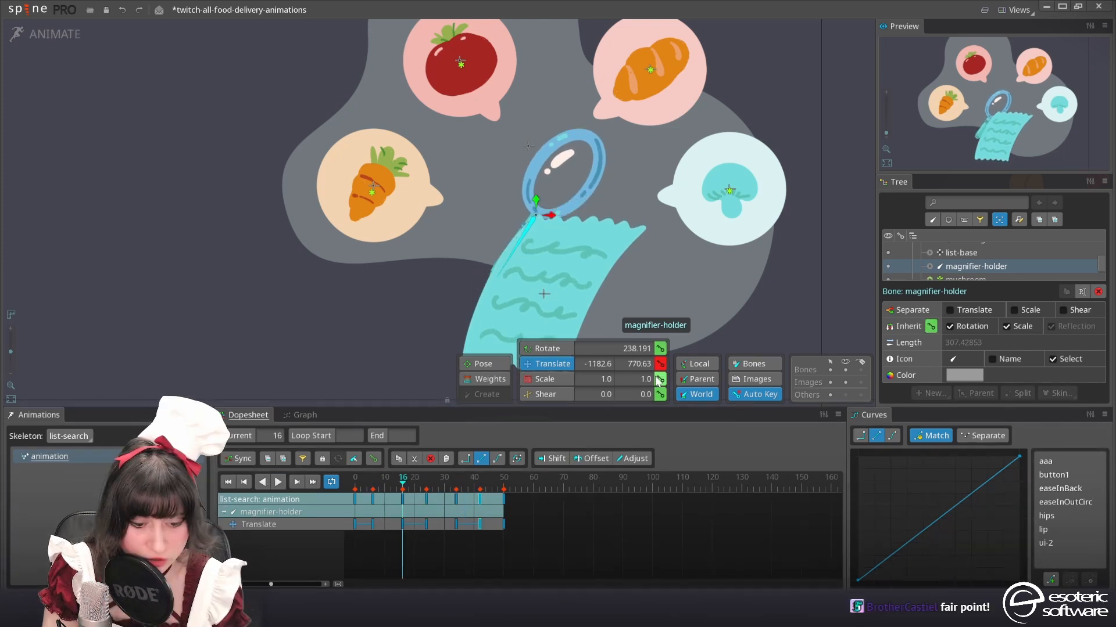
# Key the magnifier-holder bone's scale at frames 16 and 42, and scale it uniformly to 1.0635 at frame 24
pyautogui.click(661, 379)
pyautogui.click(480, 504)
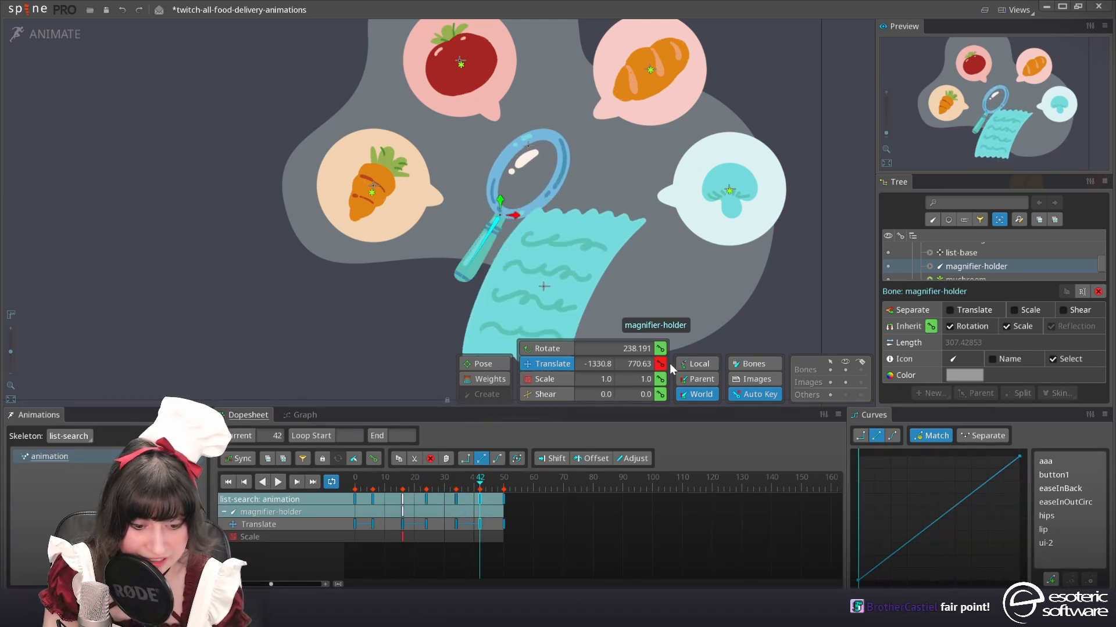
pyautogui.click(427, 498)
pyautogui.moveTo(790, 296); pyautogui.dragTo(616, 251)
pyautogui.scroll(-2, 743, 291)
pyautogui.press('x')
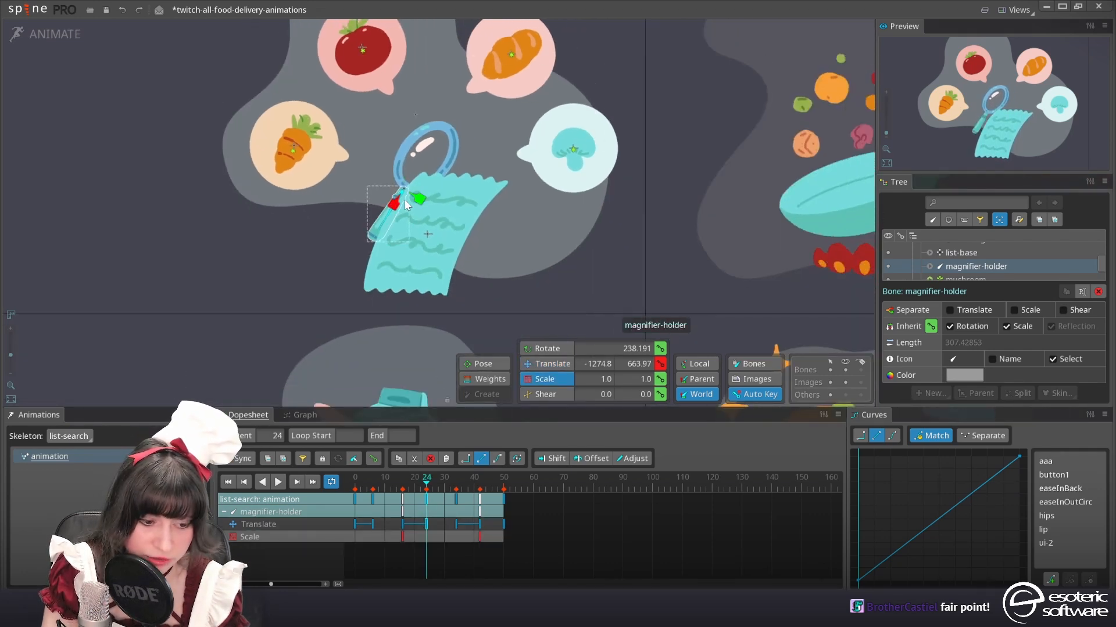
pyautogui.moveTo(410, 196); pyautogui.dragTo(400, 210)
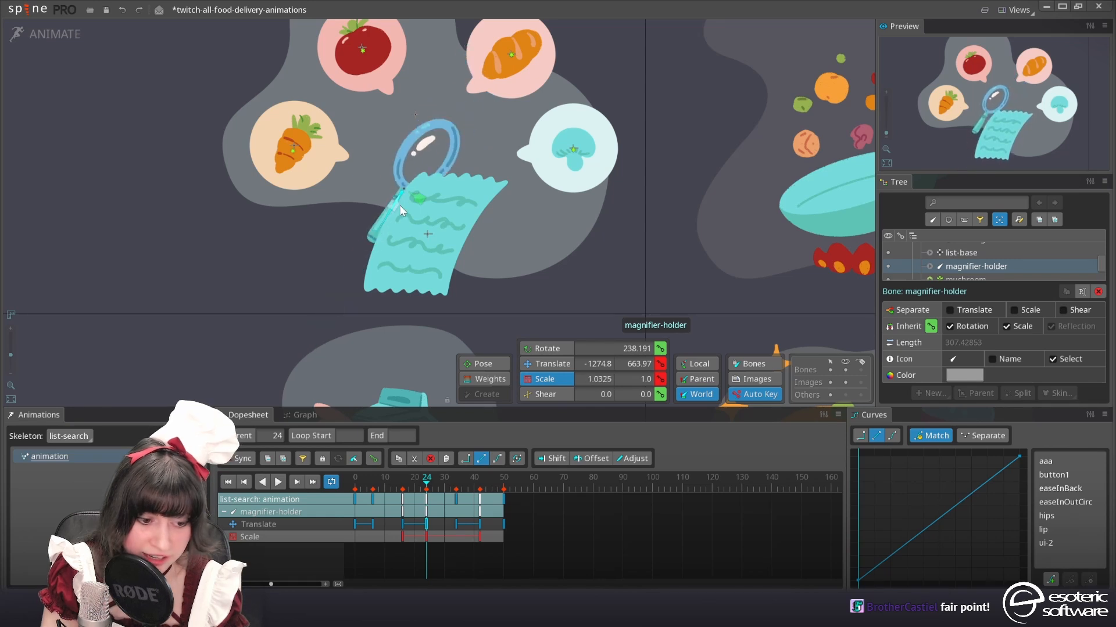
pyautogui.hotkey('ctrl', 'z')
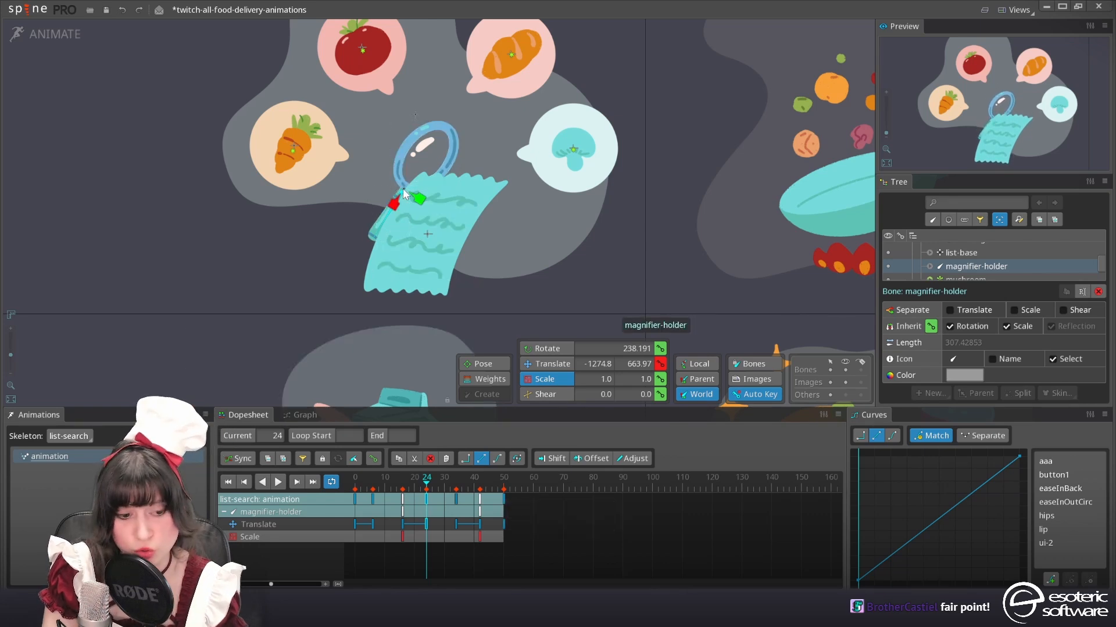
pyautogui.moveTo(631, 256)
pyautogui.mouseDown()
pyautogui.moveTo(637, 269)
pyautogui.moveTo(638, 255)
pyautogui.mouseUp()
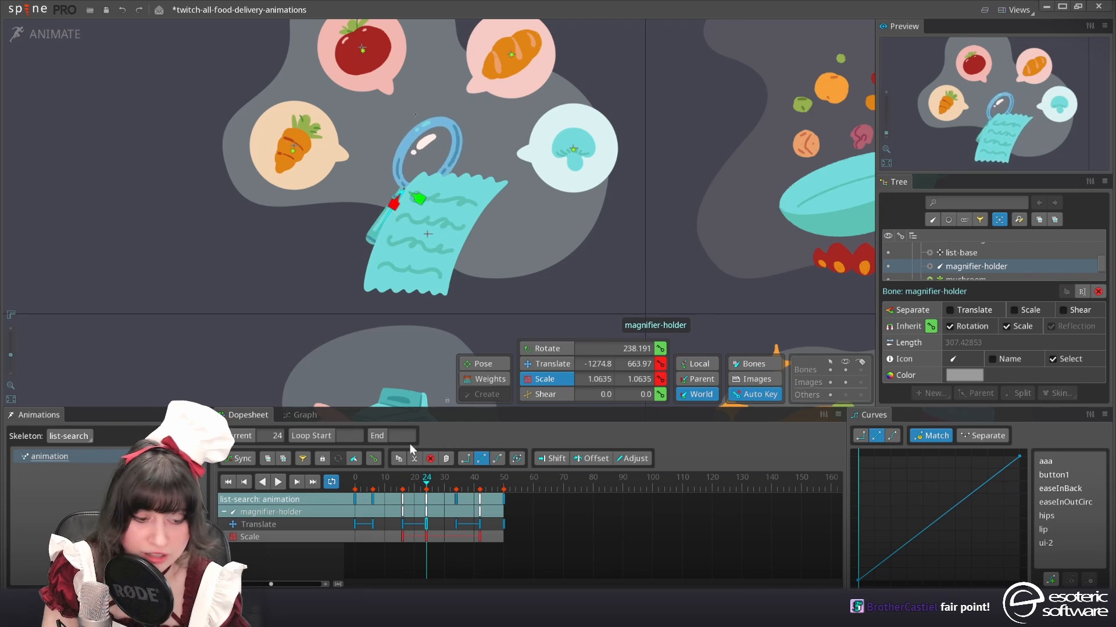
# Copy the magnifier-holder scale key from frame 24 to frame 34
pyautogui.hotkey('ctrl', 'c')
pyautogui.click(457, 497)
pyautogui.hotkey('ctrl', 'v')
pyautogui.moveTo(398, 480); pyautogui.dragTo(326, 486)
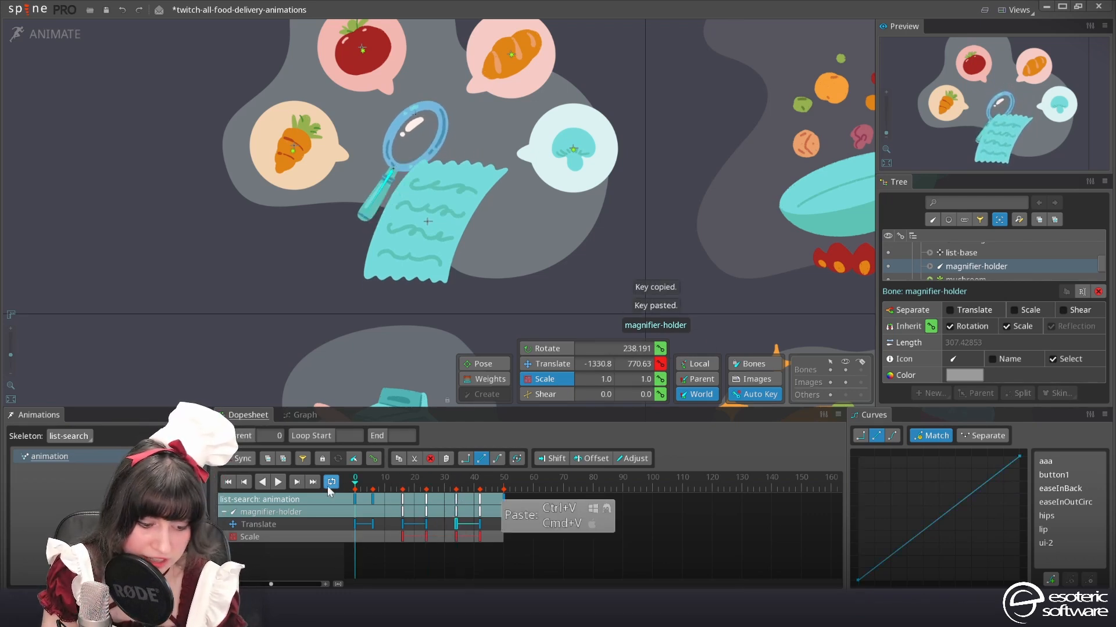
# Apply Bezier curves to all magnifier-holder keys during playback, and clear the selection
pyautogui.click(278, 483)
pyautogui.click(892, 435)
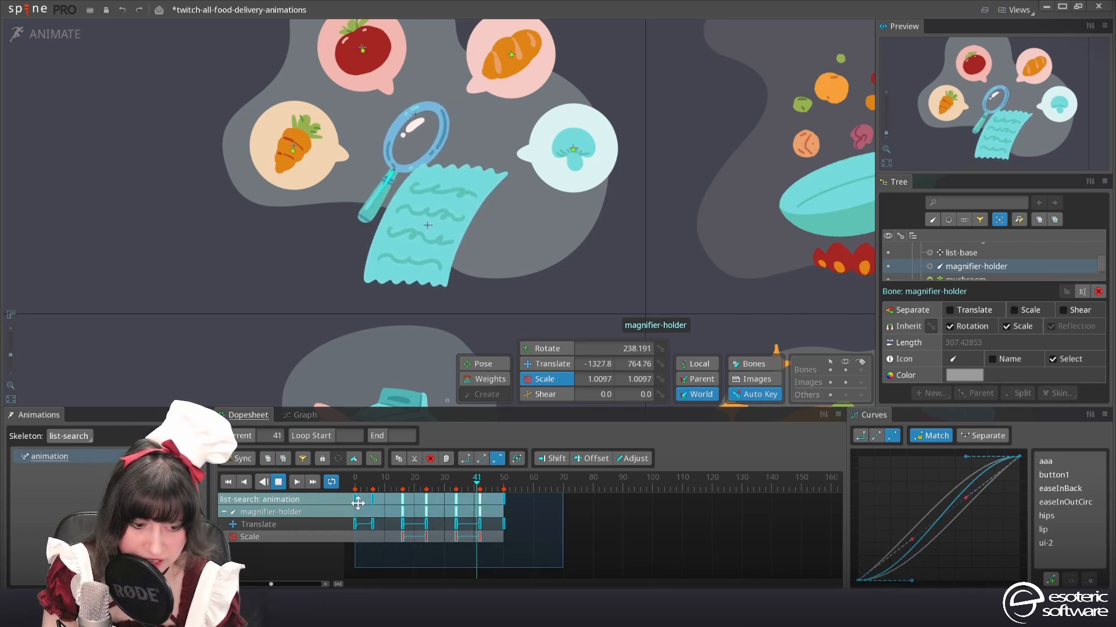
pyautogui.click(431, 222)
pyautogui.click(275, 484)
pyautogui.press('space')
# Copy all list-base translate keys and paste them at frame 50 to repeat the movement up to frame 100
pyautogui.click(447, 229)
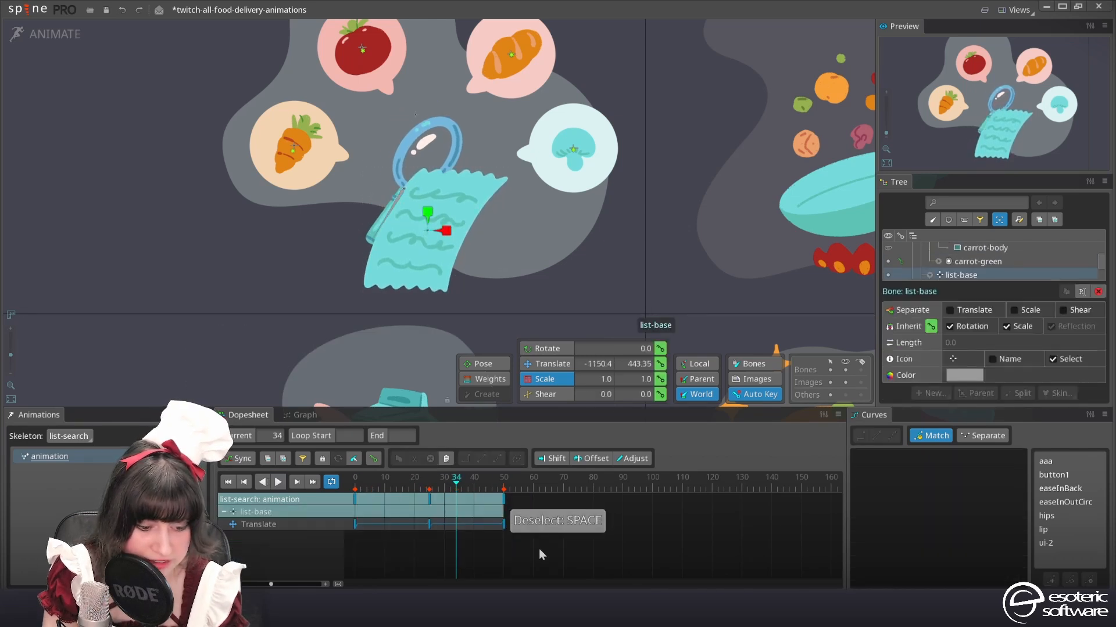
pyautogui.moveTo(548, 567); pyautogui.dragTo(327, 478)
pyautogui.hotkey('ctrl', 'c')
pyautogui.click(629, 556)
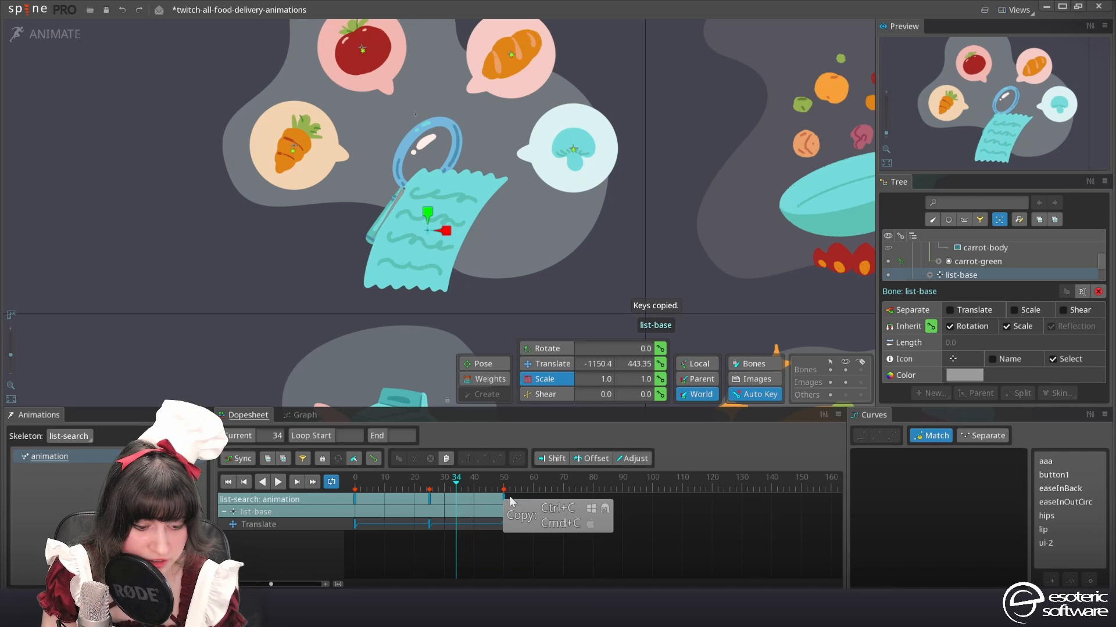
pyautogui.click(504, 494)
pyautogui.hotkey('ctrl', 'v')
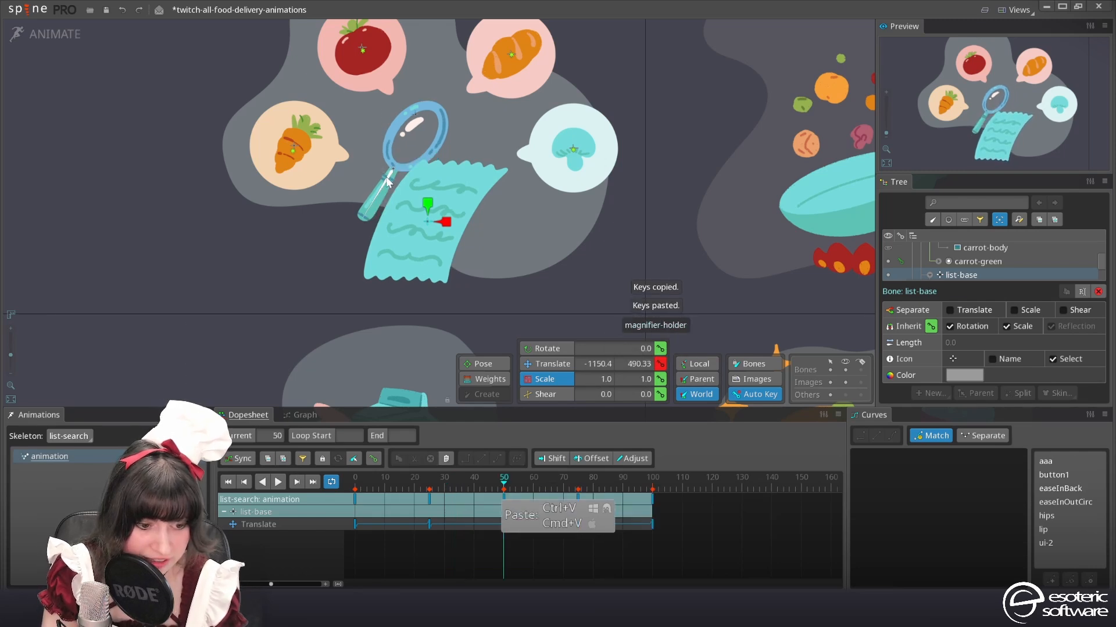
# Stretch all magnifier-holder keys in time so they fall on frames 0, 11, 29, 43, 61, 75 and 89
pyautogui.click(386, 177)
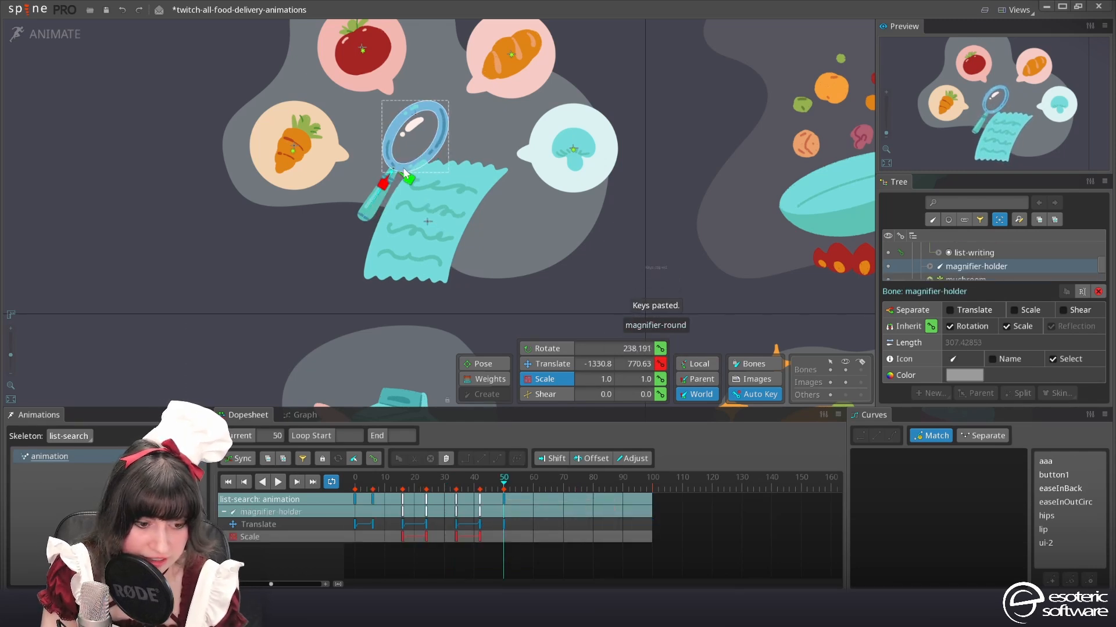
pyautogui.moveTo(552, 555); pyautogui.dragTo(338, 490)
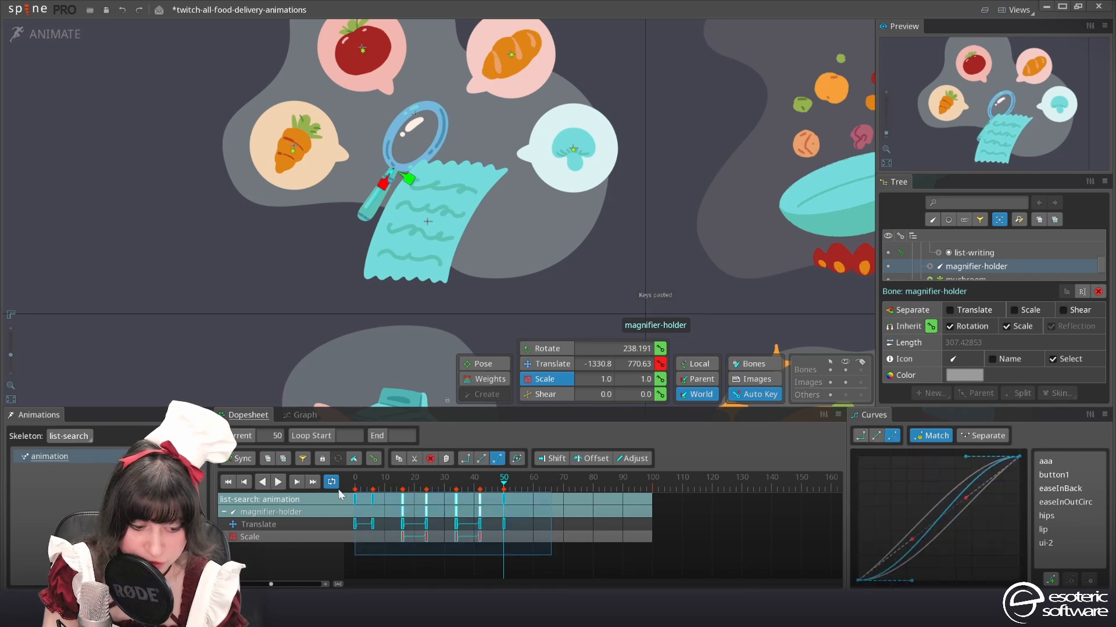
pyautogui.click(608, 557)
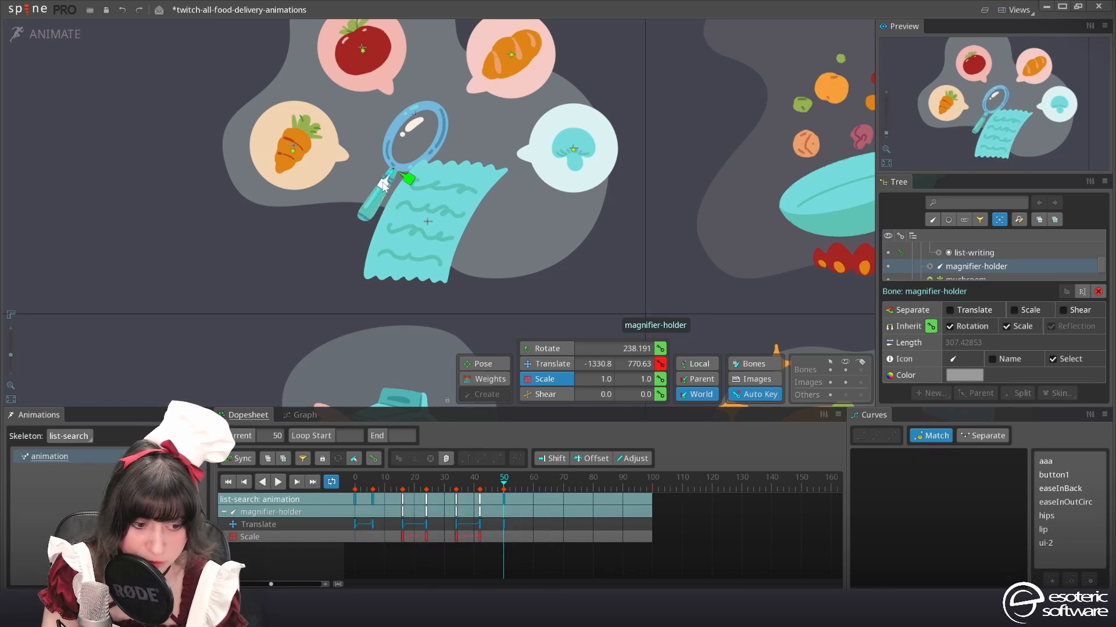
pyautogui.moveTo(521, 566); pyautogui.dragTo(419, 498)
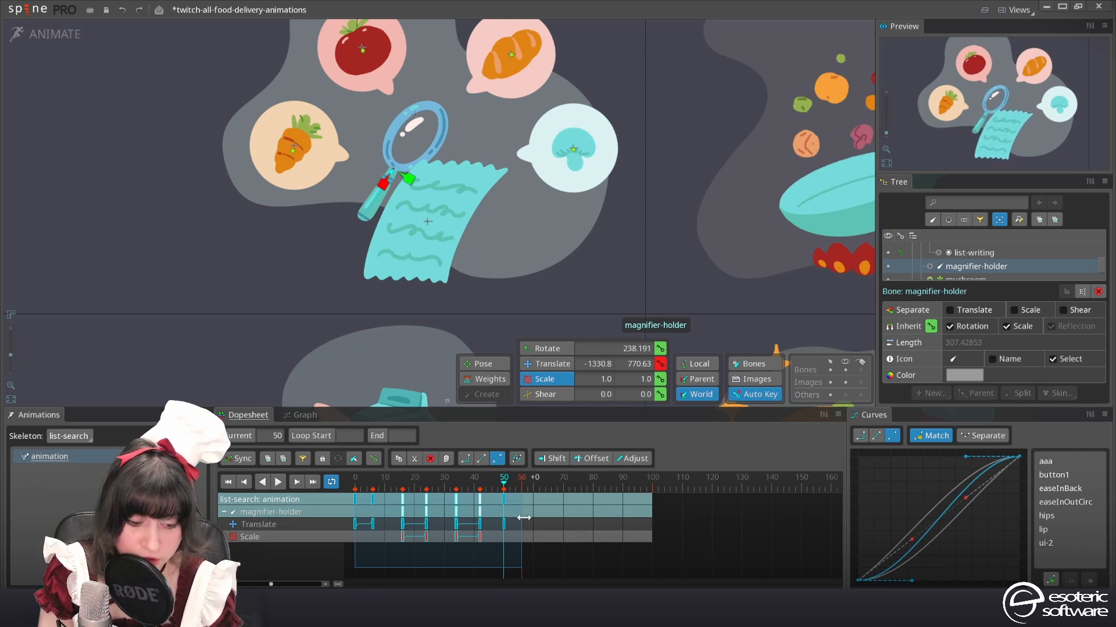
pyautogui.moveTo(523, 518); pyautogui.dragTo(620, 521)
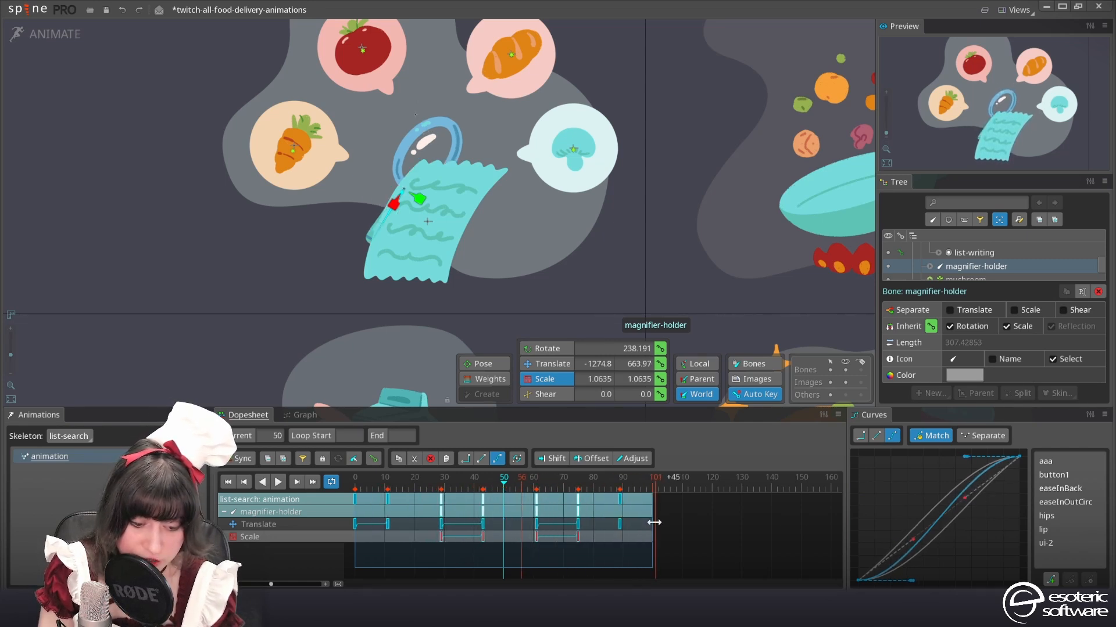
# Retime the magnifier-holder keys at frames 11, 43, 75 and 89 to frames 17, 48, 83 and 99 during playback
pyautogui.click(278, 482)
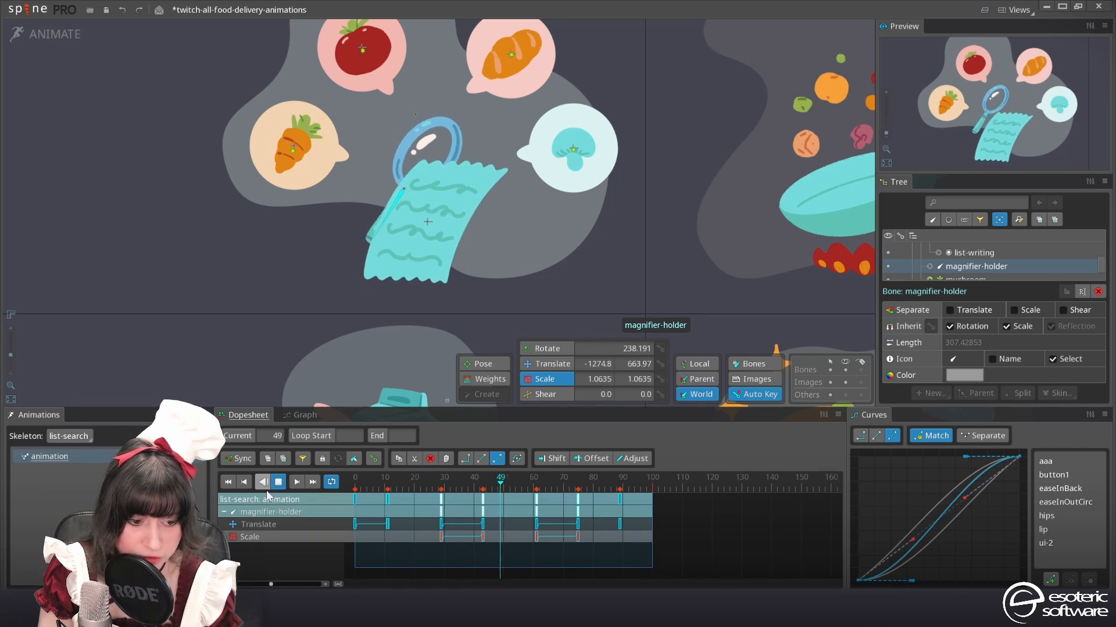
pyautogui.click(388, 502)
pyautogui.moveTo(388, 502); pyautogui.dragTo(405, 498)
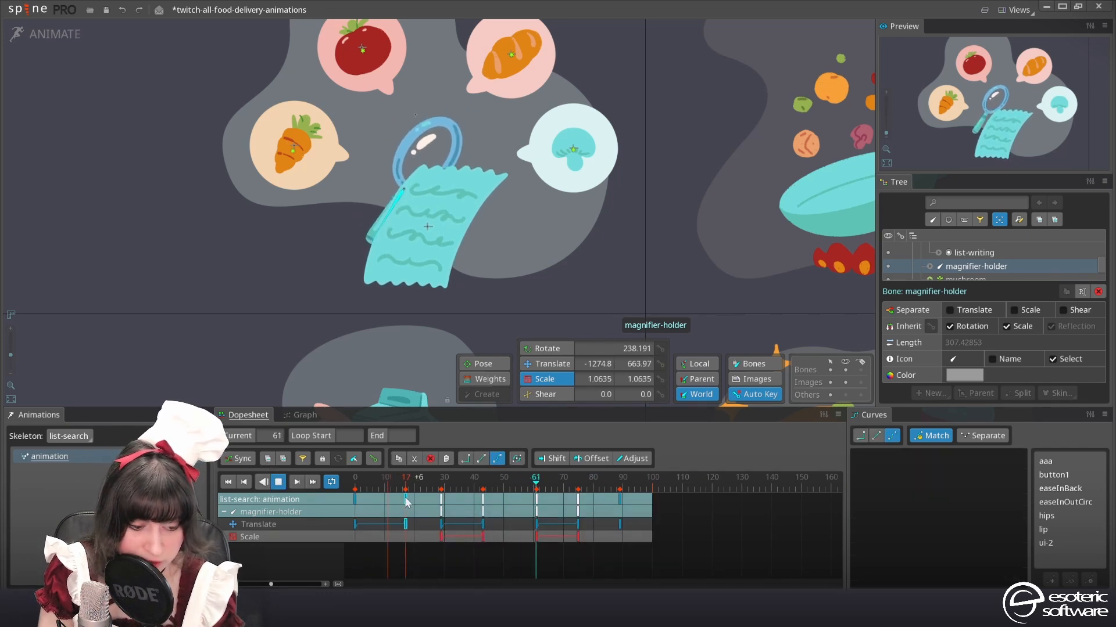
pyautogui.moveTo(580, 497); pyautogui.dragTo(648, 500)
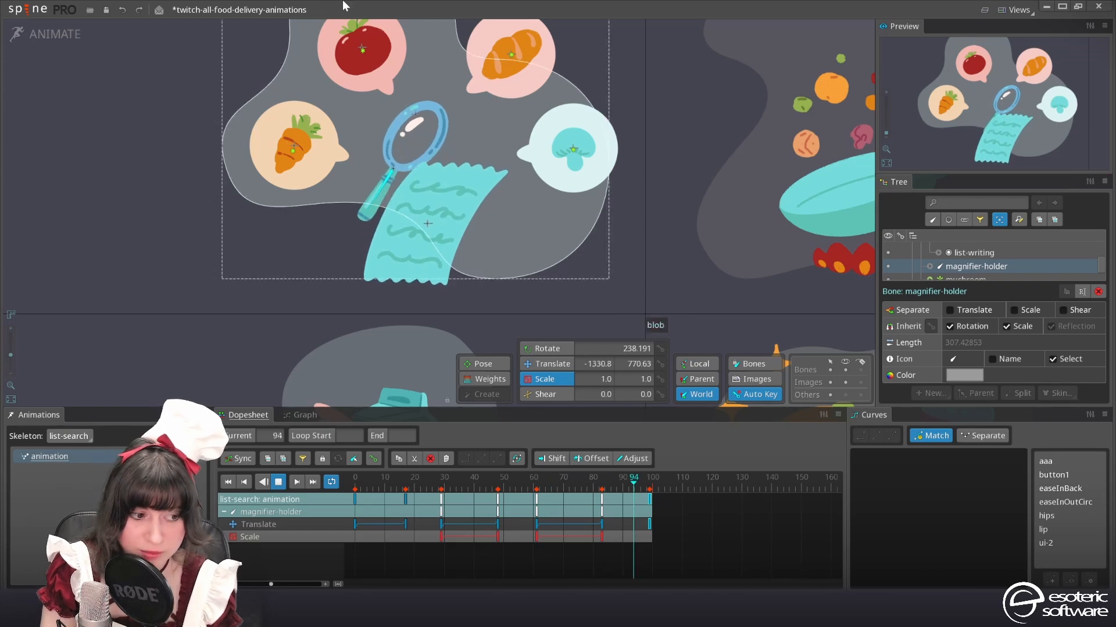
# Try adding a physics constraint to the magnifier-holder bone in setup mode, and undo it
pyautogui.click(64, 34)
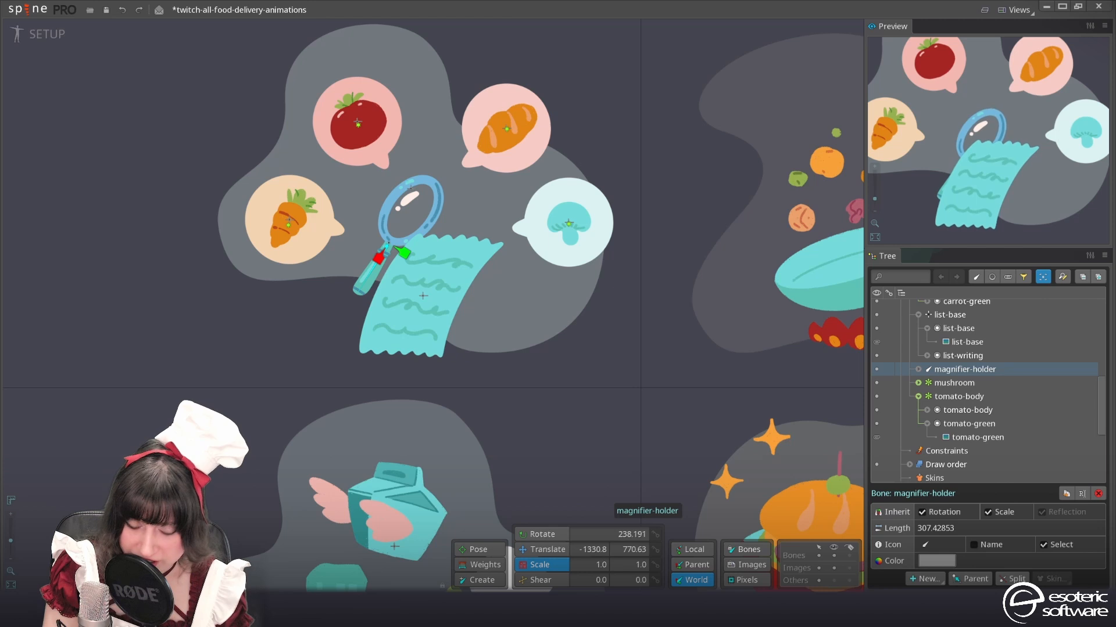
pyautogui.click(939, 579)
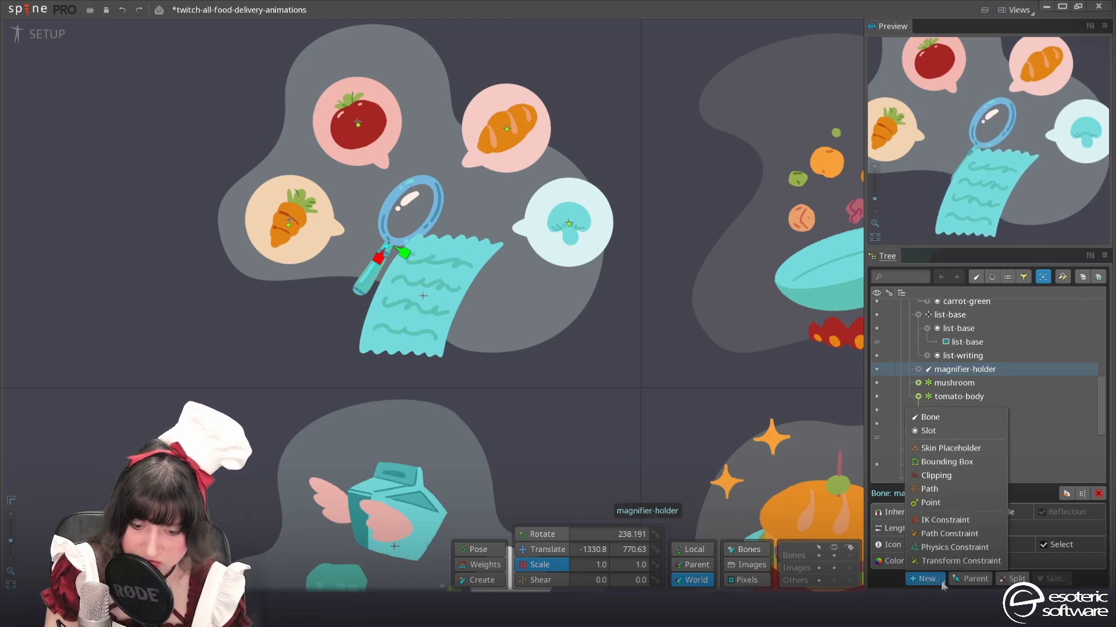
pyautogui.click(945, 549)
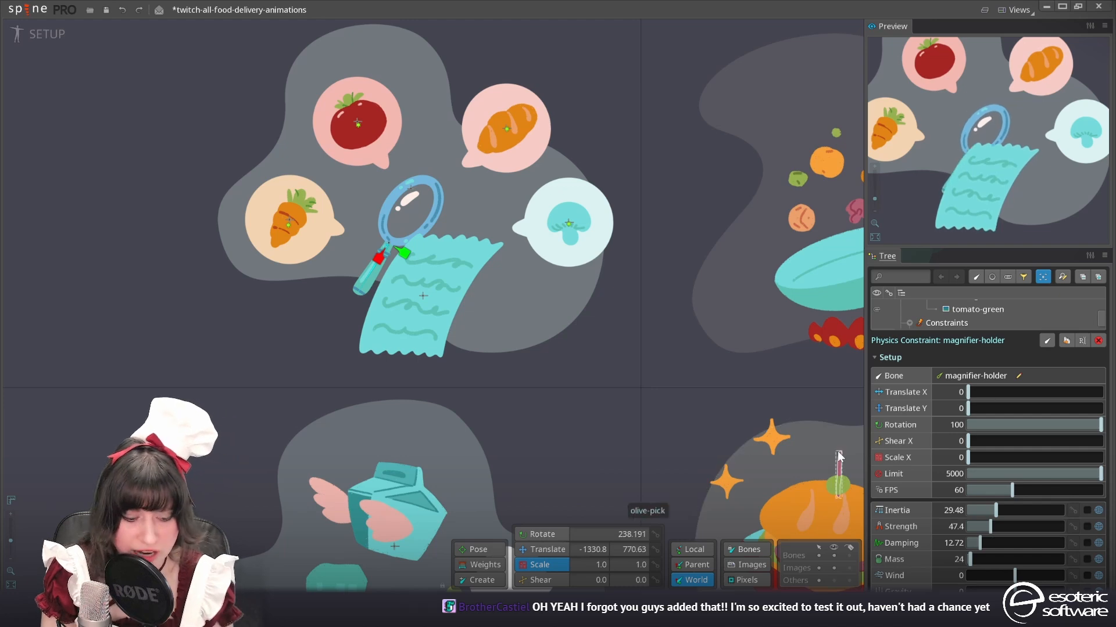
pyautogui.hotkey('ctrl', 'z')
pyautogui.hotkey('ctrl', 'z')
pyautogui.hotkey('ctrl', 'z')
pyautogui.hotkey('ctrl', 'z')
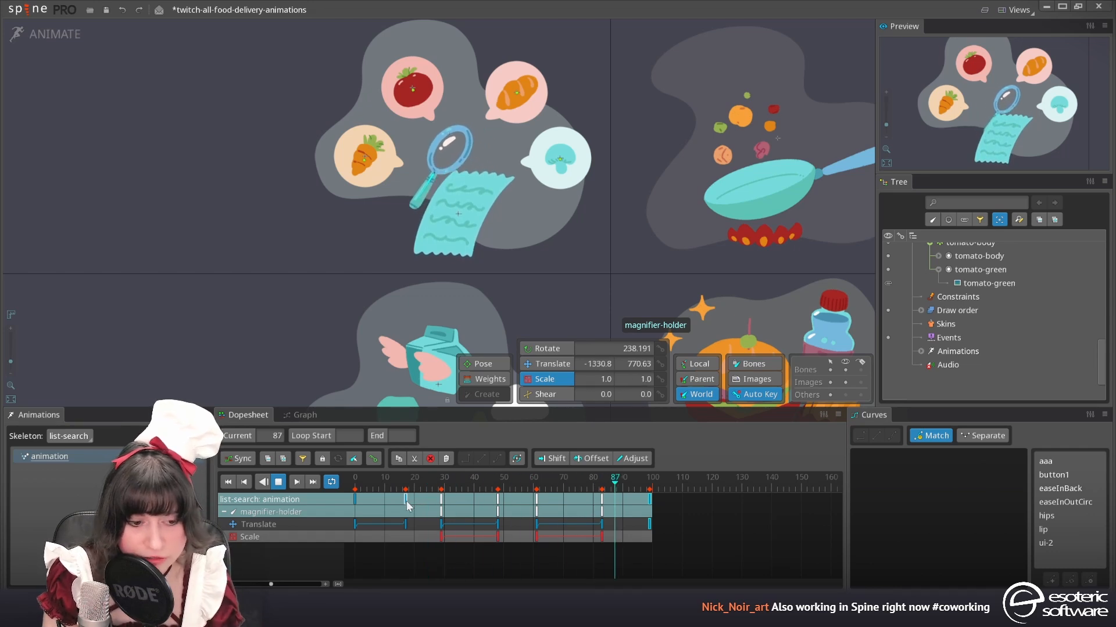
# Reshape the Bezier curve of the magnifier-holder translate keys at frames 0, 29 and 61 to give a slower start
pyautogui.click(464, 159)
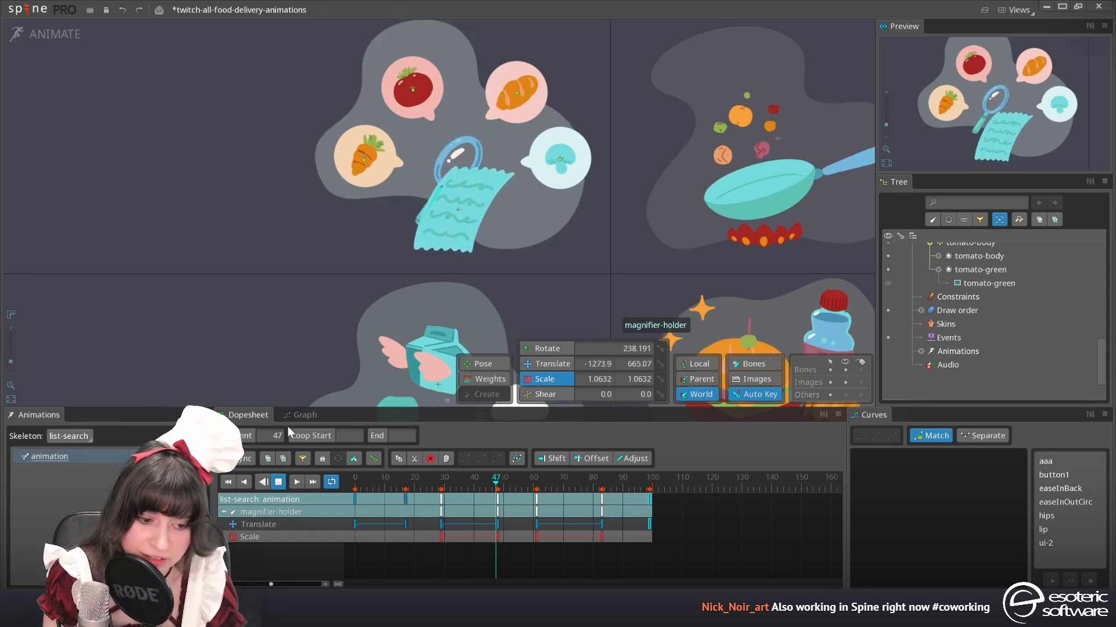
pyautogui.click(356, 500)
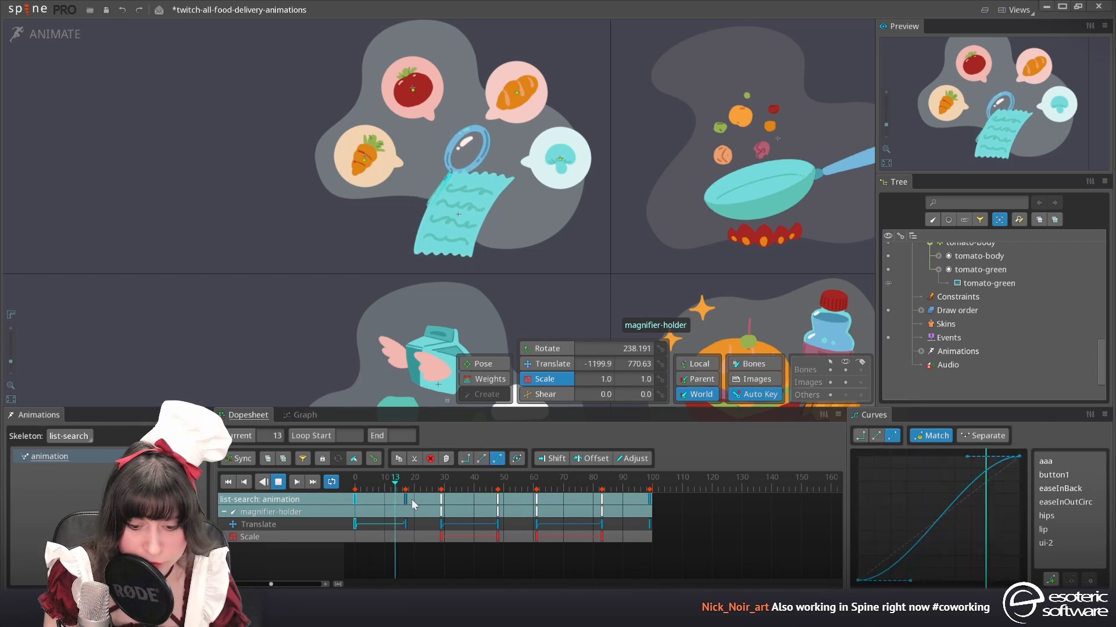
pyautogui.keyDown('ctrl'); pyautogui.click(443, 524); pyautogui.keyUp('ctrl')
pyautogui.keyDown('ctrl'); pyautogui.click(539, 524); pyautogui.keyUp('ctrl')
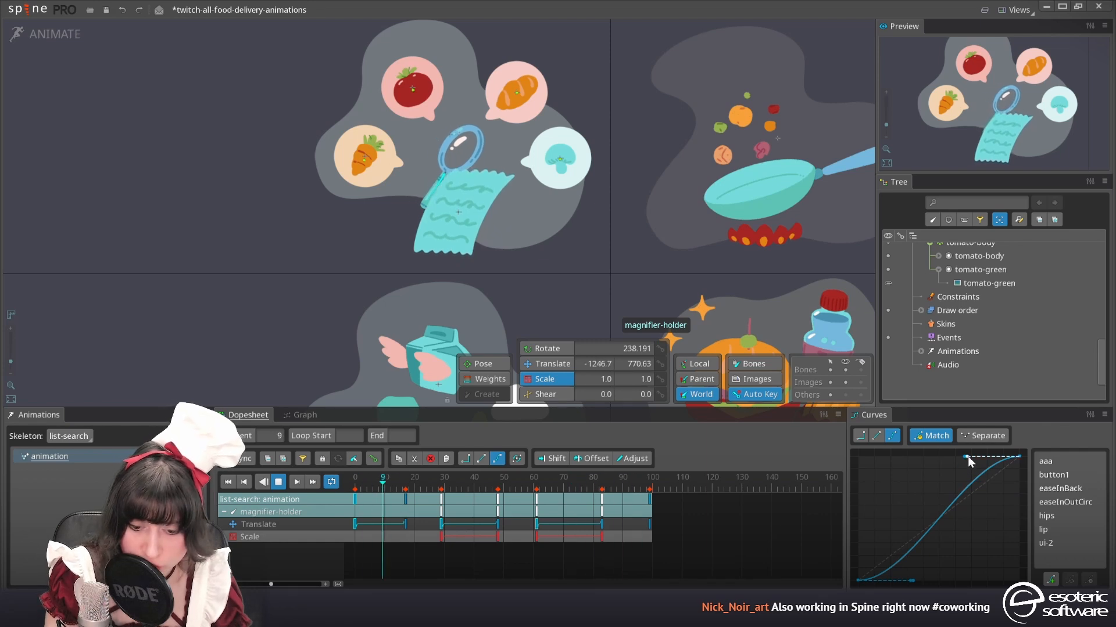
pyautogui.moveTo(964, 457); pyautogui.dragTo(1003, 466)
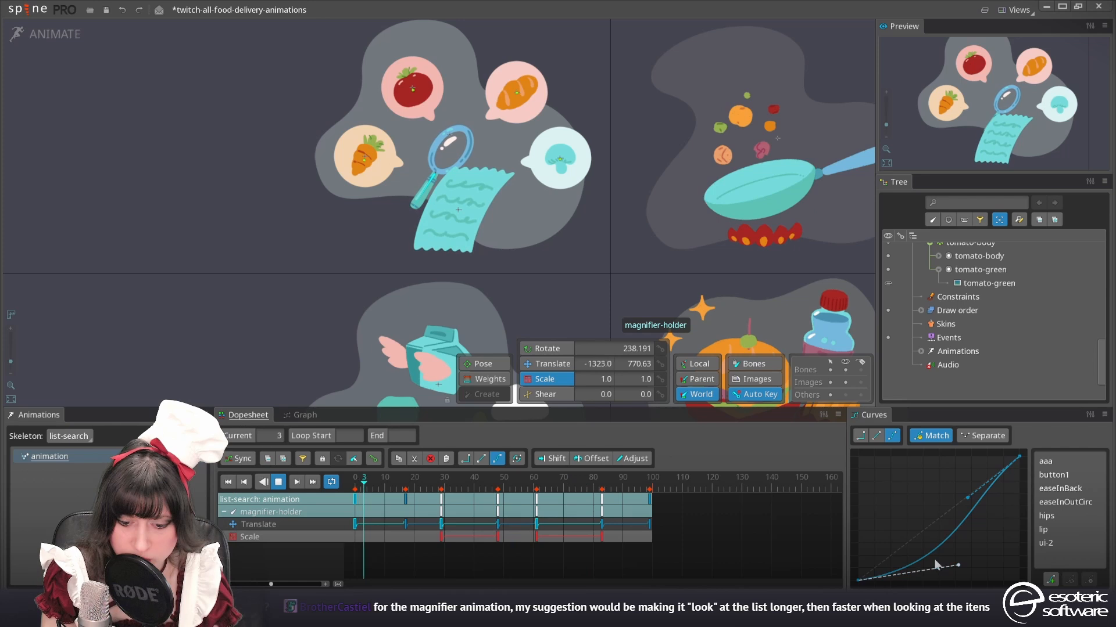
# Key the translation of the four bubble-base bones at frames 0, 50 and 100
pyautogui.press('z')
pyautogui.scroll(3, 334, 115)
pyautogui.click(379, 176)
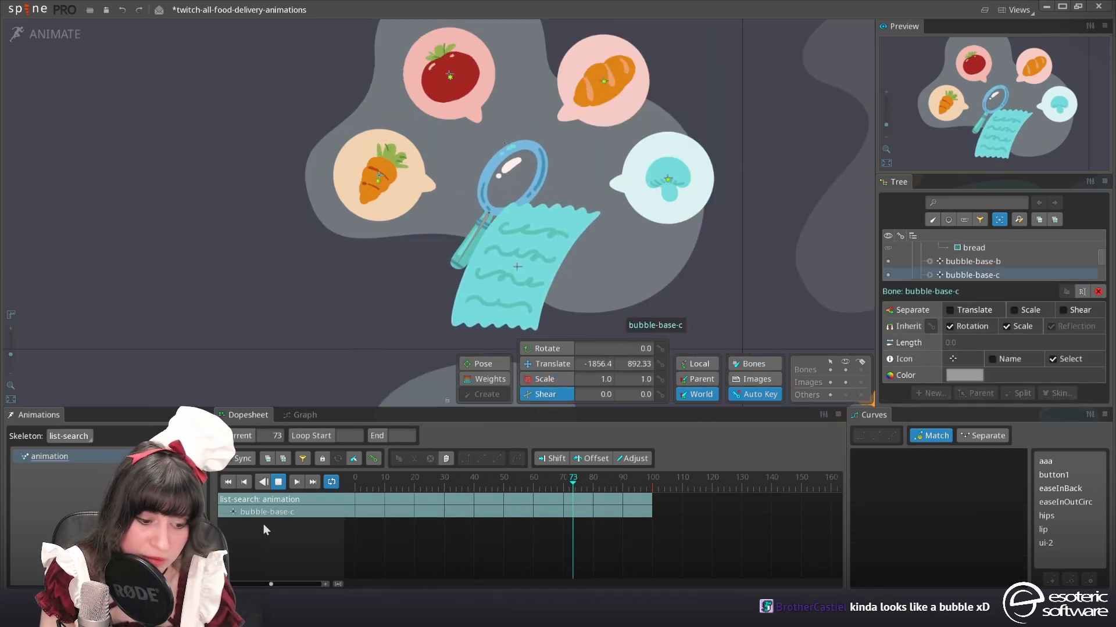
pyautogui.press('space')
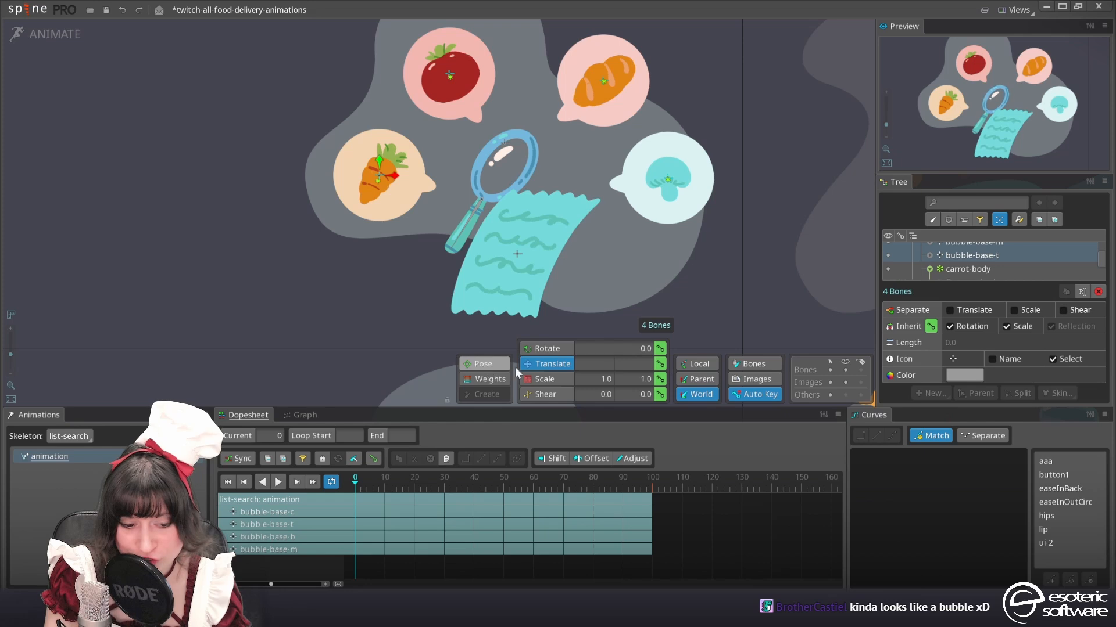
pyautogui.click(660, 364)
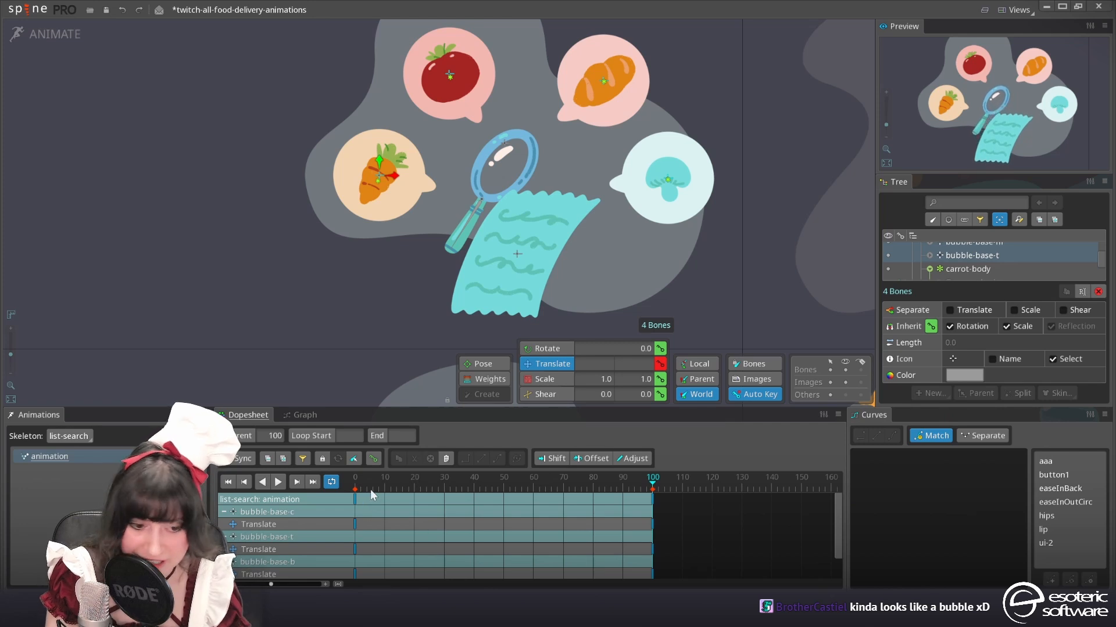
pyautogui.click(497, 479)
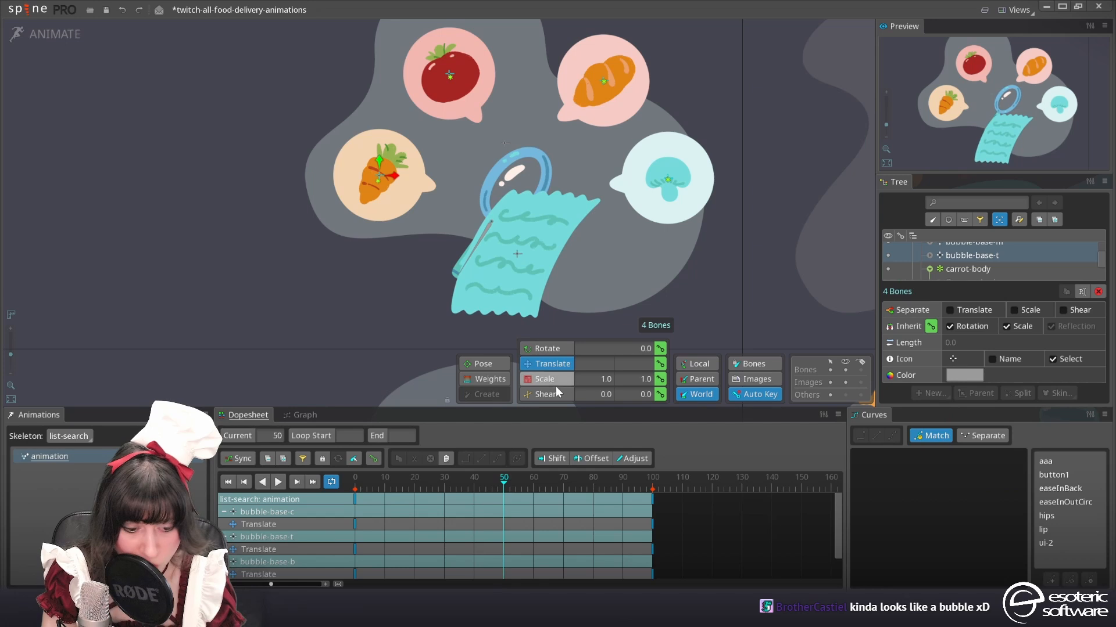
pyautogui.click(660, 365)
# Move the four bubble-base bones upward together at frame 25, undoing and redoing the trial moves
pyautogui.moveTo(401, 484); pyautogui.dragTo(429, 498)
pyautogui.moveTo(377, 159); pyautogui.dragTo(381, 151)
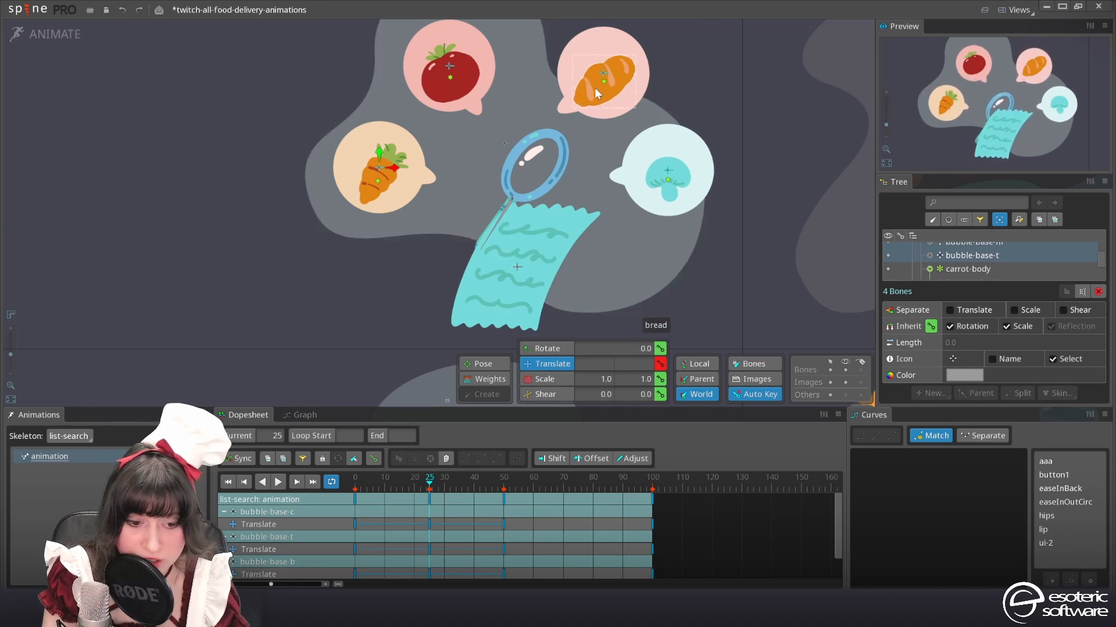
pyautogui.moveTo(382, 152)
pyautogui.mouseDown()
pyautogui.moveTo(375, 231)
pyautogui.moveTo(376, 70)
pyautogui.moveTo(376, 166)
pyautogui.mouseUp()
pyautogui.hotkey('ctrl', 'z')
pyautogui.hotkey('ctrl', 'z')
pyautogui.hotkey('ctrl', 'z')
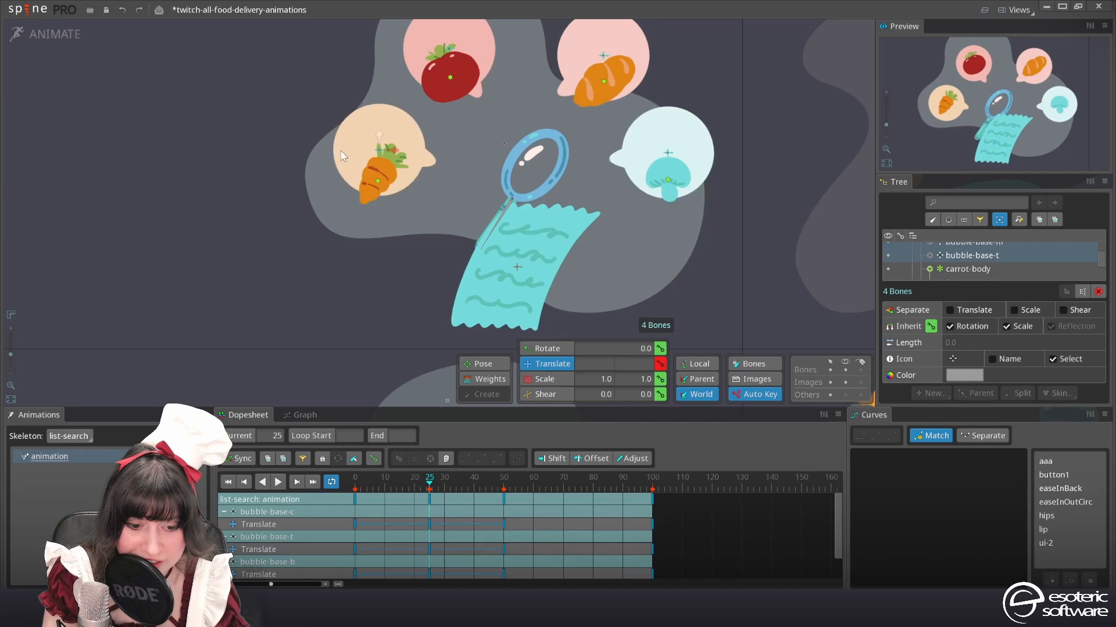
pyautogui.moveTo(380, 148)
pyautogui.mouseDown()
pyautogui.moveTo(384, 137)
pyautogui.moveTo(383, 148)
pyautogui.mouseUp()
# In setup mode, parent the carrot-body bone to the bubble-base-c bone
pyautogui.click(54, 37)
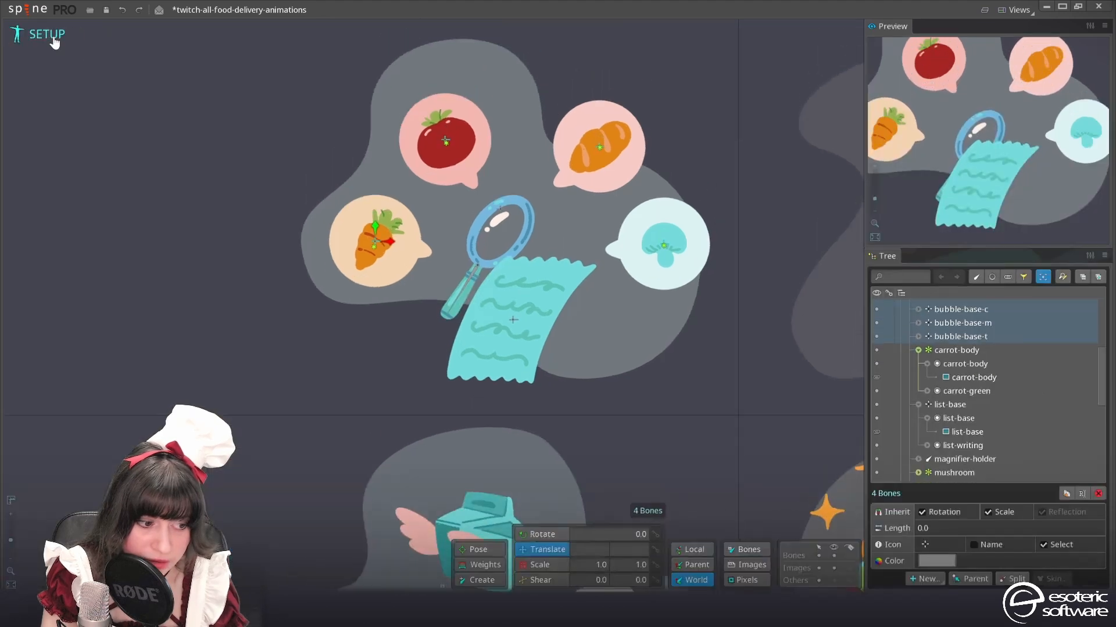
pyautogui.scroll(1, 965, 389)
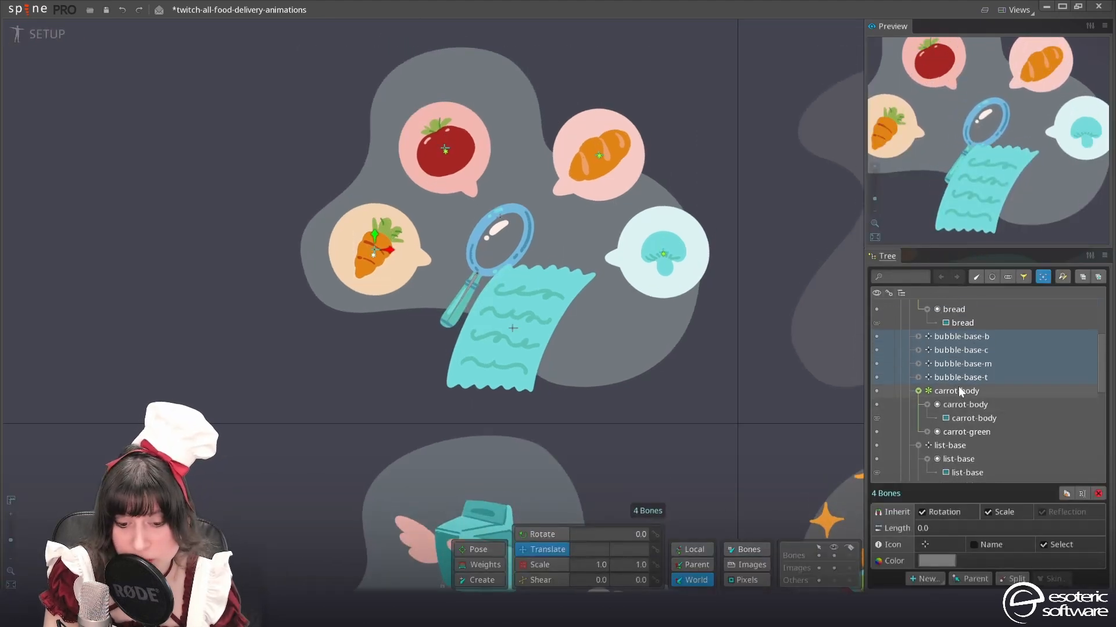
pyautogui.click(958, 387)
pyautogui.scroll(5, 395, 256)
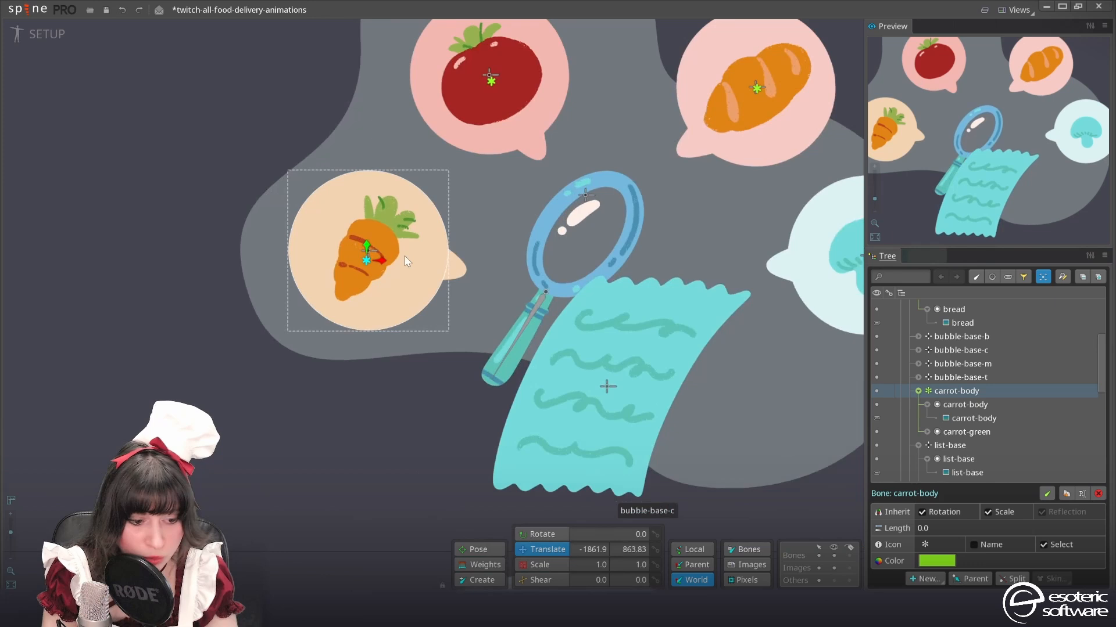
pyautogui.moveTo(464, 245); pyautogui.dragTo(464, 322)
pyautogui.press('p')
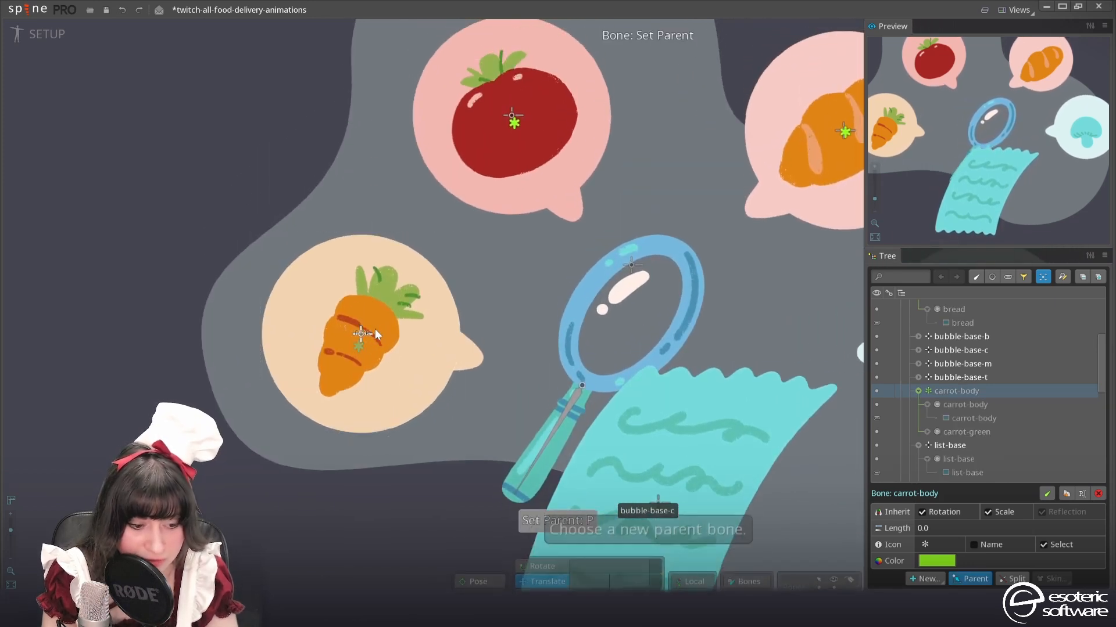
pyautogui.click(357, 333)
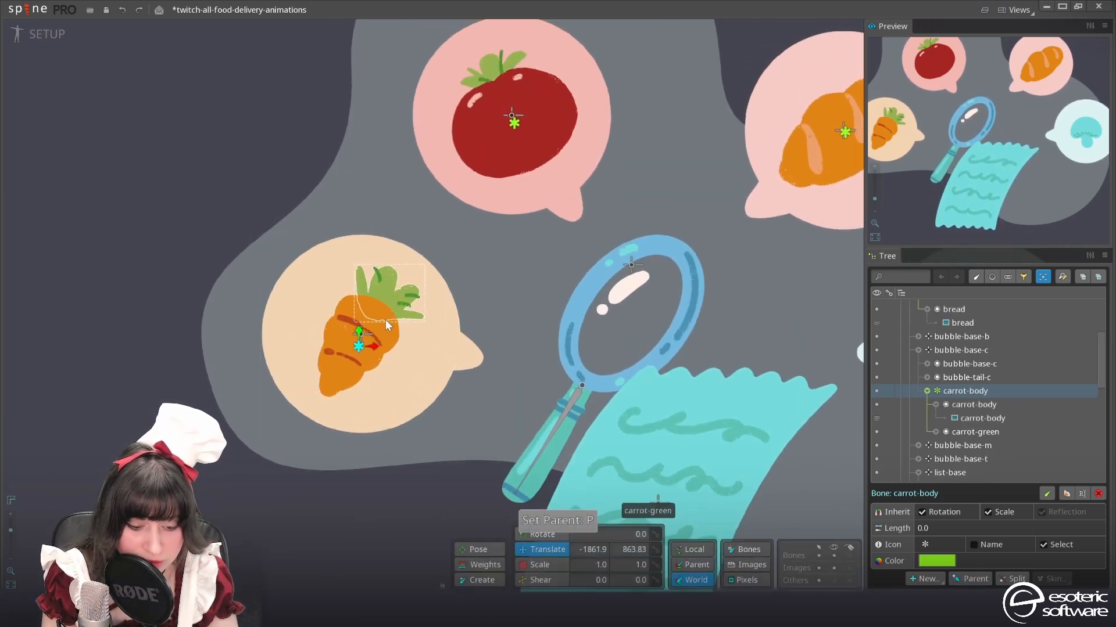
# Try reparenting the carrot-body bone to tomato-body, and move it under bubble-base-t instead
pyautogui.press('p')
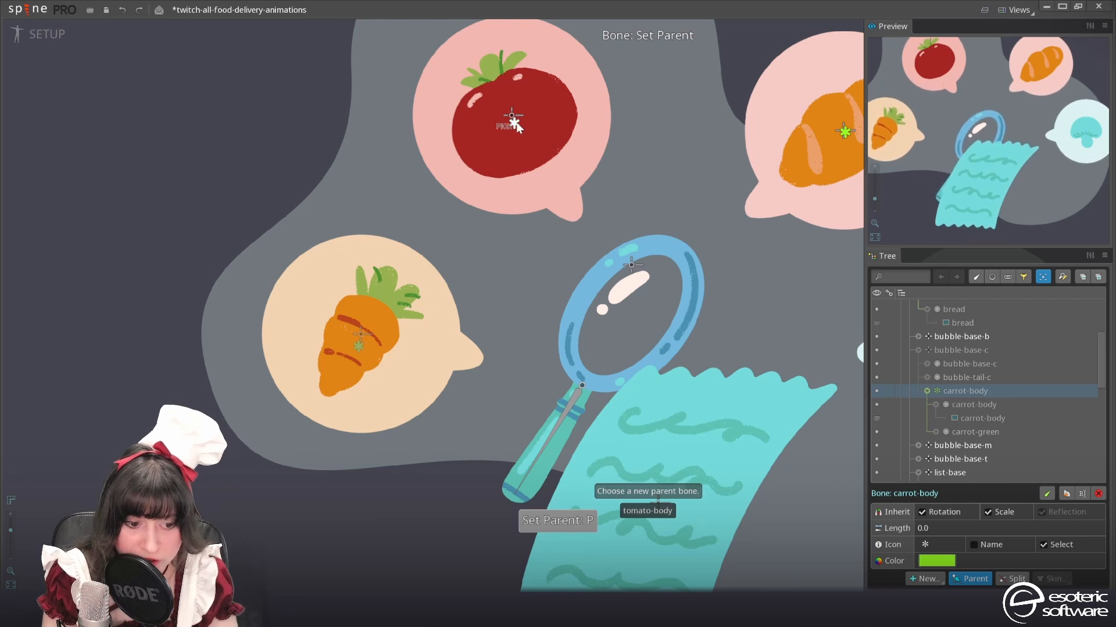
pyautogui.click(513, 122)
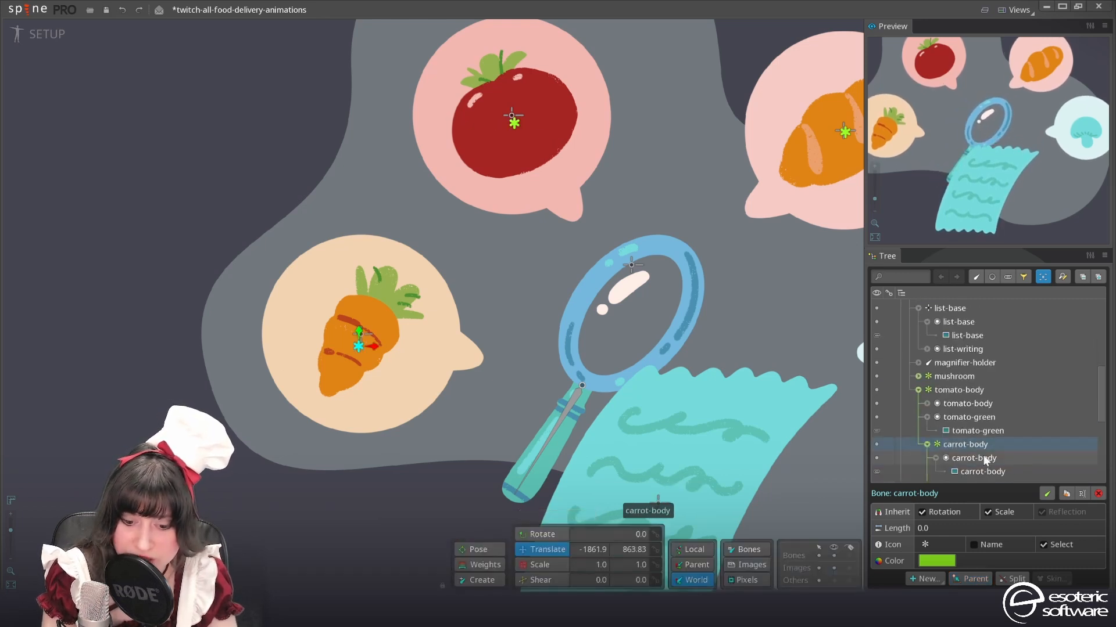
pyautogui.press('p')
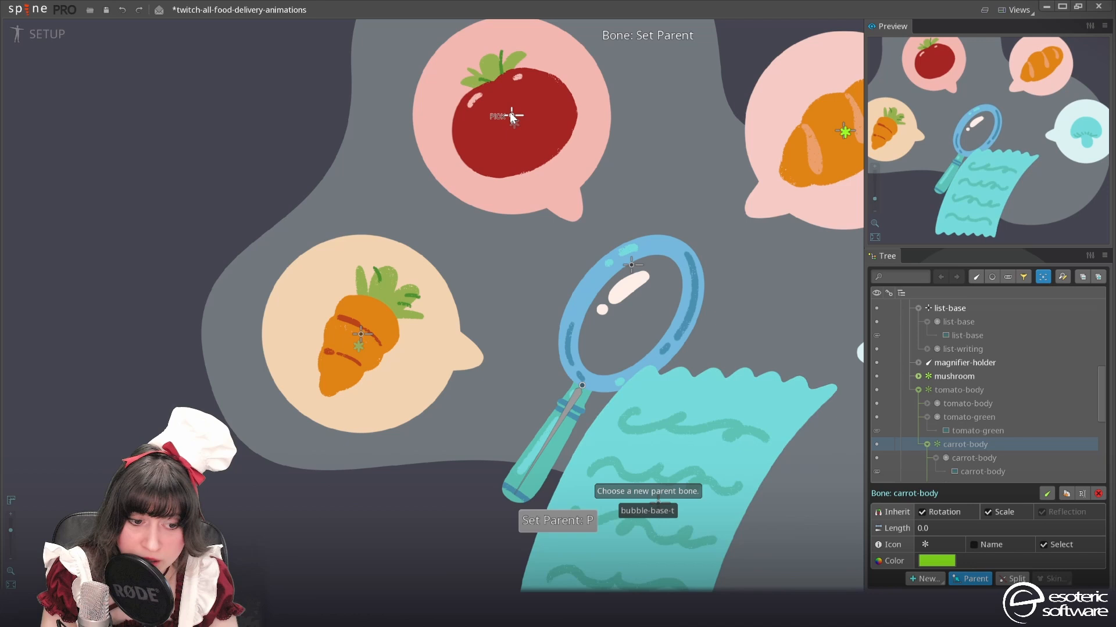
pyautogui.click(512, 118)
# Parent the bread bone to bubble-base-b and the mushroom bone to bubble-base-m
pyautogui.moveTo(837, 152); pyautogui.dragTo(715, 206)
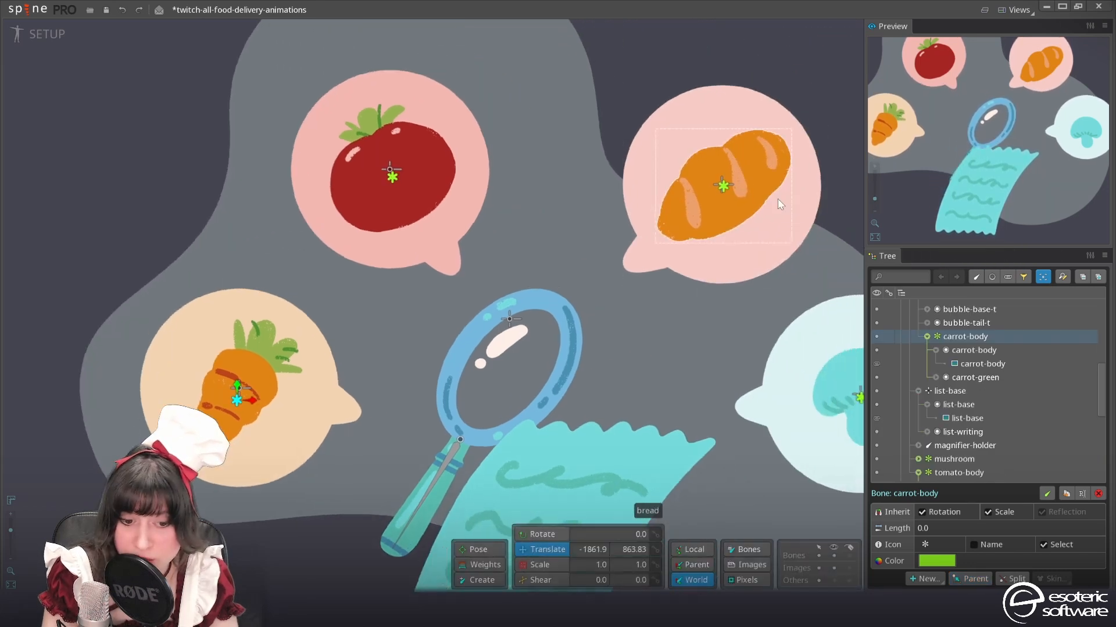
pyautogui.click(723, 187)
pyautogui.press('p')
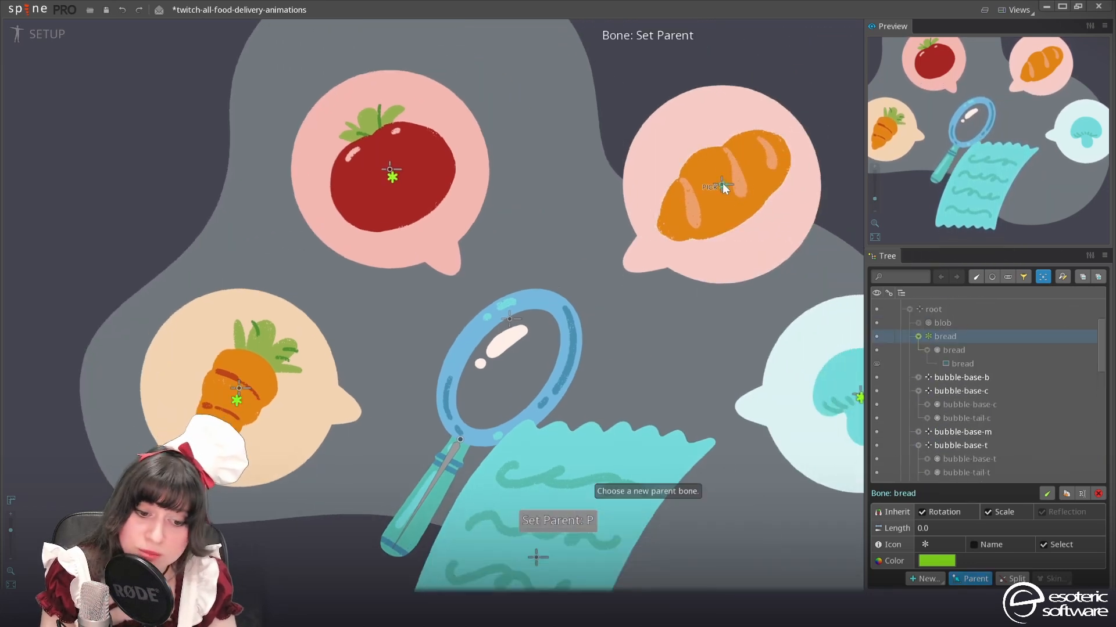
pyautogui.click(719, 174)
pyautogui.moveTo(699, 217); pyautogui.dragTo(616, 196)
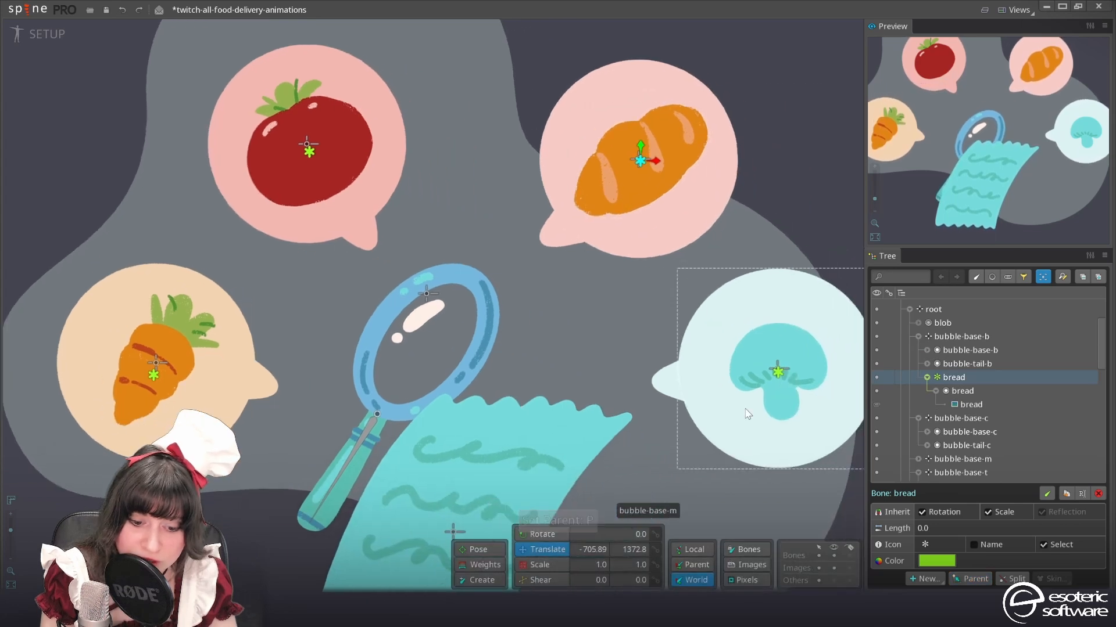
pyautogui.click(783, 380)
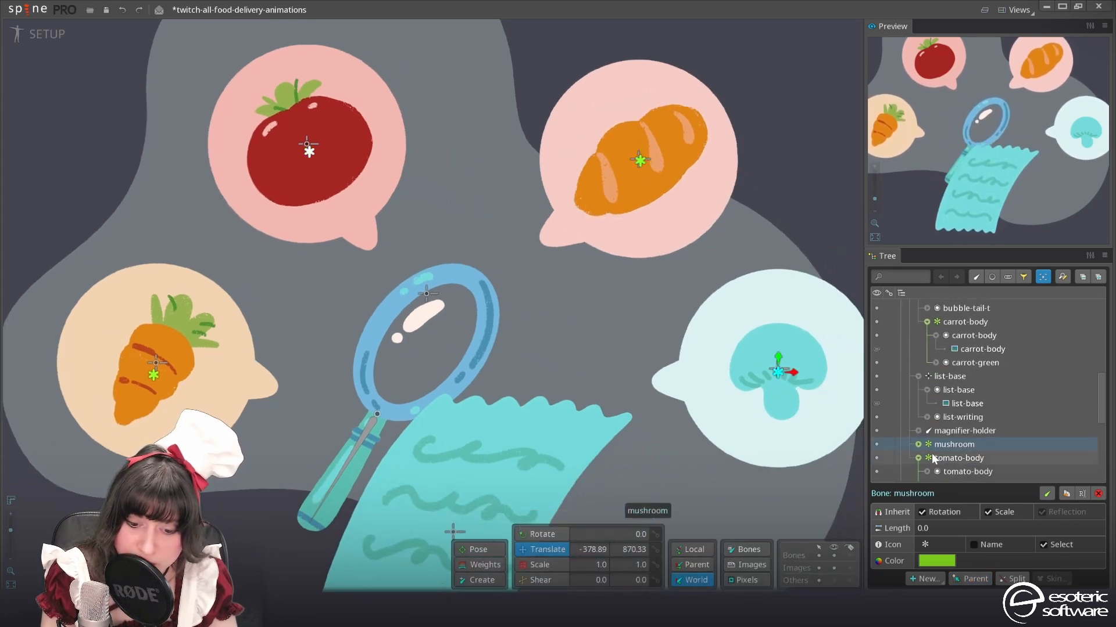
pyautogui.press('p')
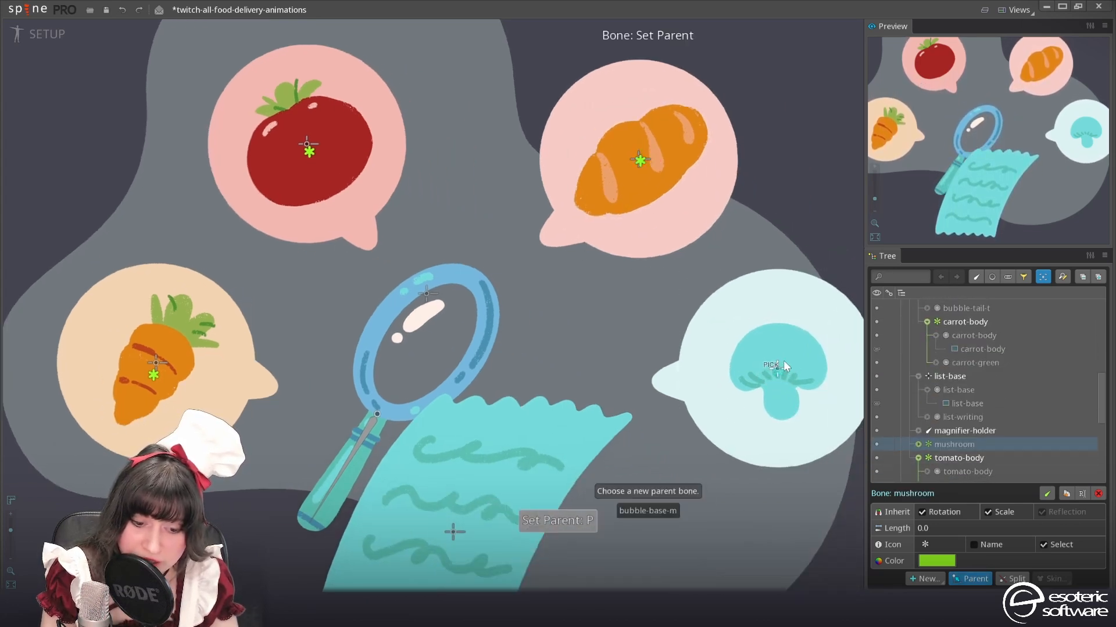
pyautogui.click(784, 366)
# Parent the tomato-body bone to bubble-base-t, return to animate mode and save the project
pyautogui.scroll(-2, 544, 350)
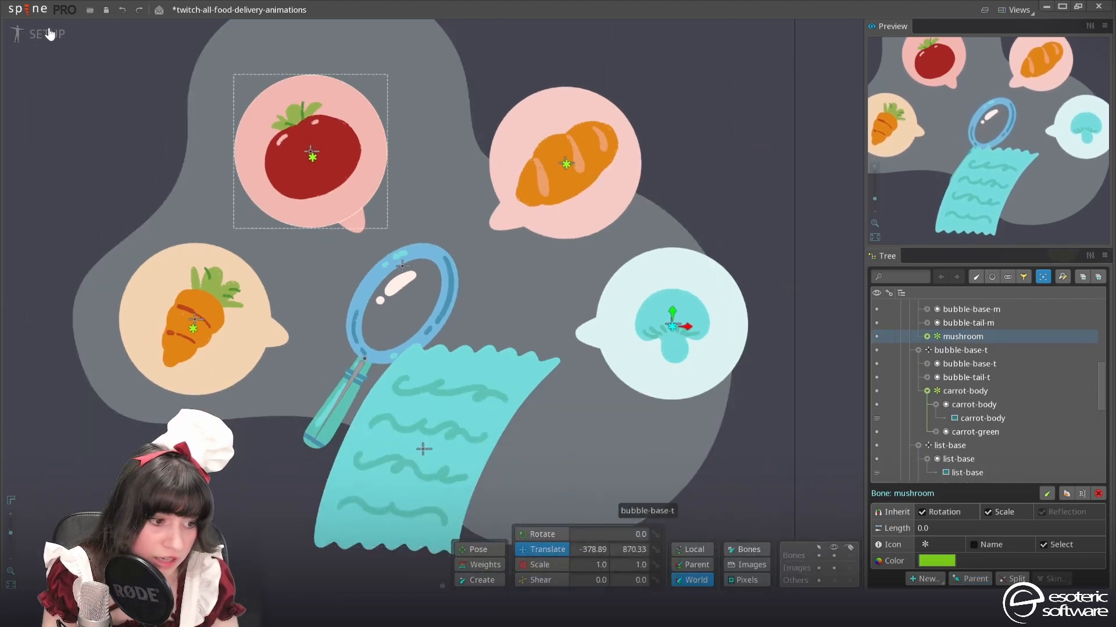
pyautogui.click(36, 33)
pyautogui.scroll(-2, 316, 174)
pyautogui.moveTo(319, 172); pyautogui.dragTo(416, 179)
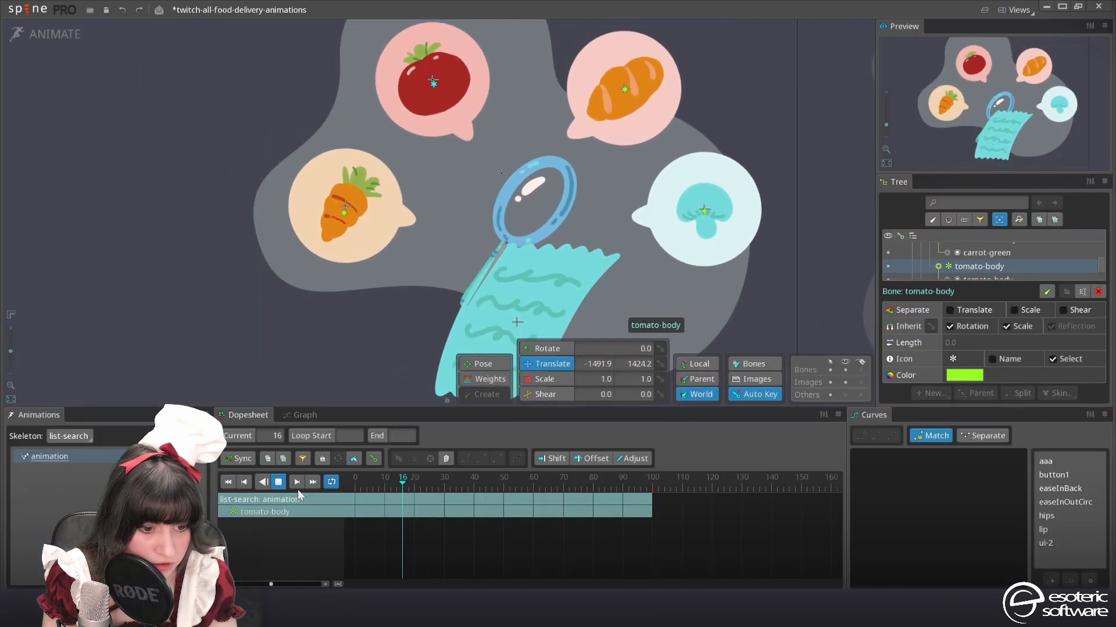
pyautogui.hotkey('ctrl', 's')
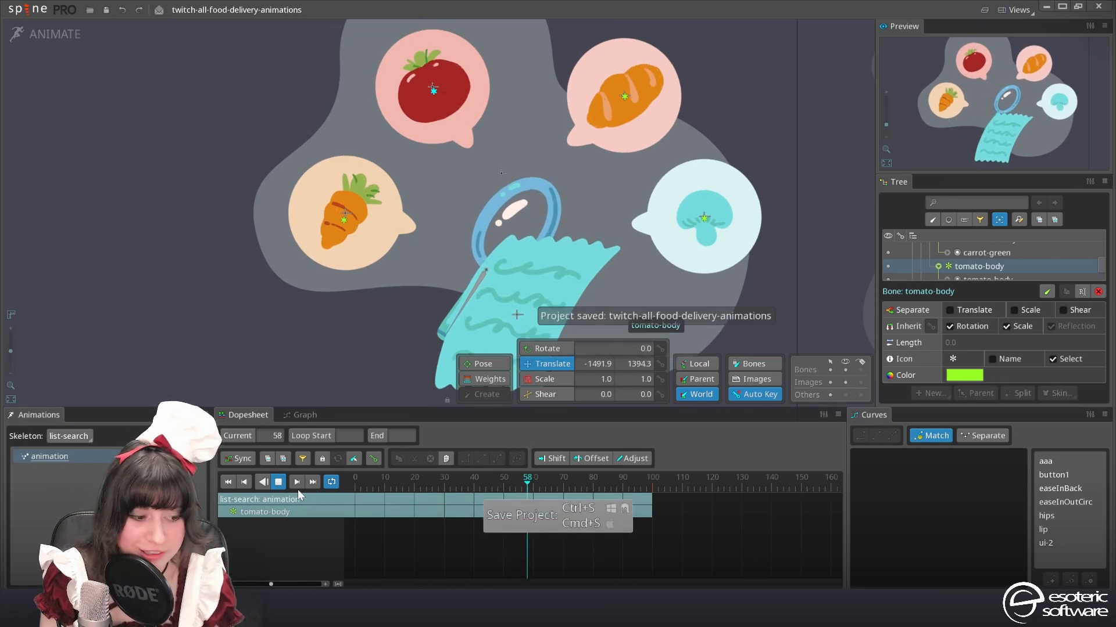
# Copy the frame 25 translate keys of the four bubble-base bones and paste them at frame 77
pyautogui.press('space')
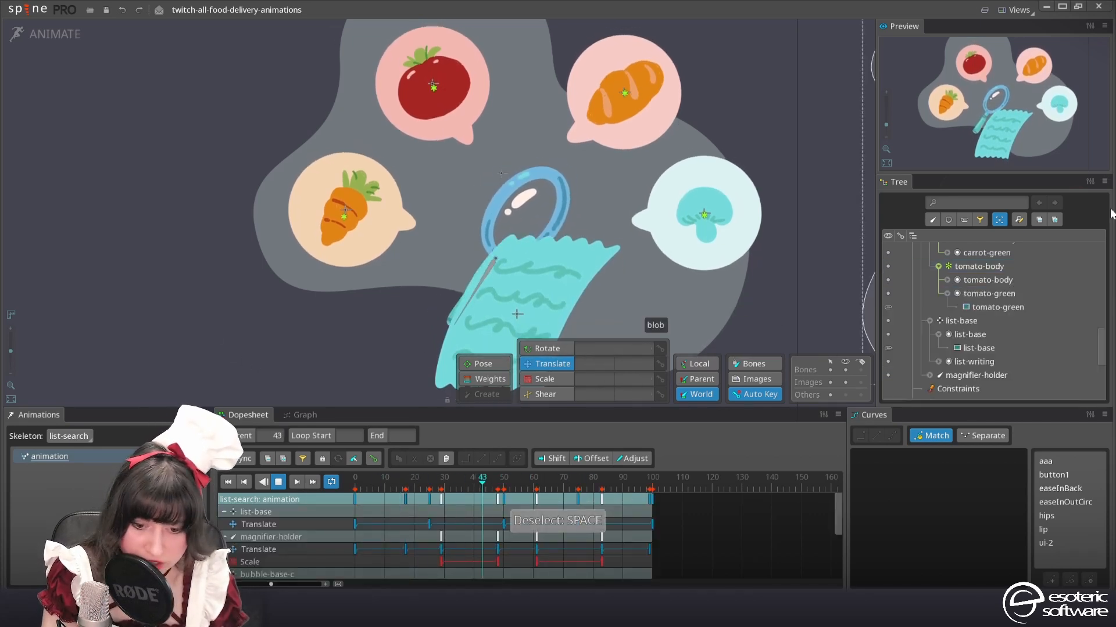
pyautogui.scroll(15, 992, 311)
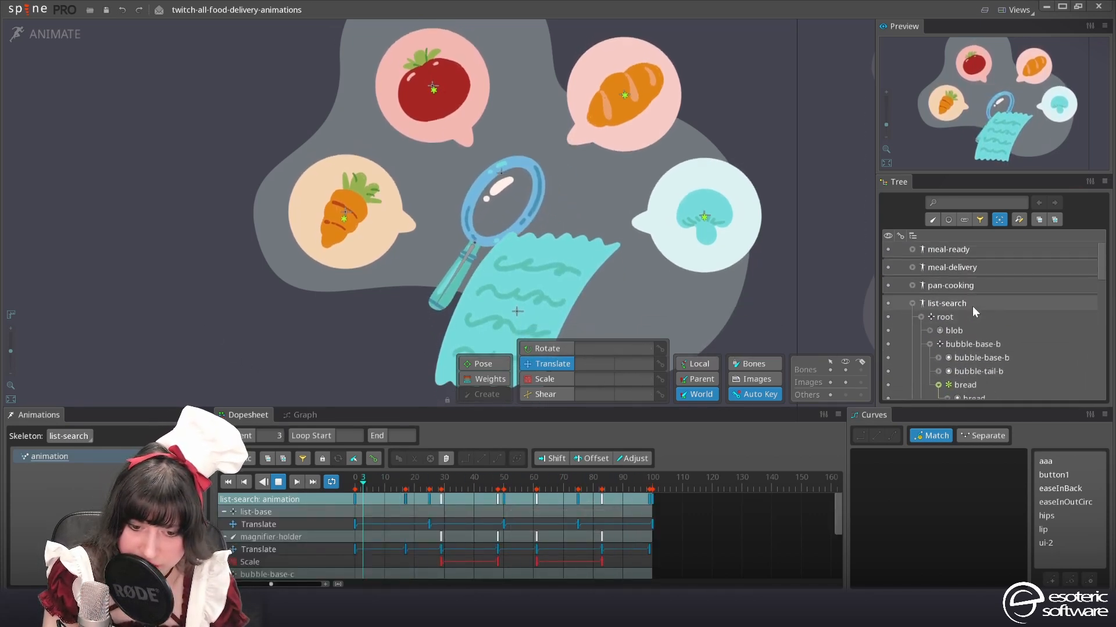
pyautogui.rightClick(953, 319)
pyautogui.click(982, 347)
pyautogui.scroll(-2, 982, 265)
pyautogui.keyDown('shift'); pyautogui.click(982, 265); pyautogui.keyUp('shift')
pyautogui.click(428, 482)
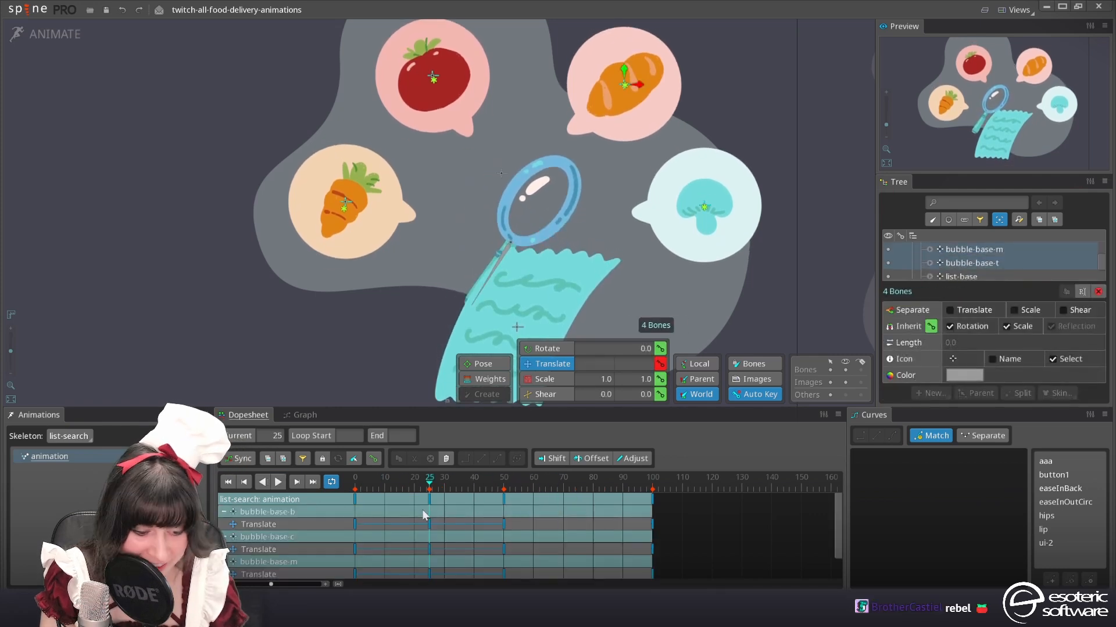
pyautogui.click(430, 499)
pyautogui.hotkey('ctrl', 'c')
pyautogui.click(584, 480)
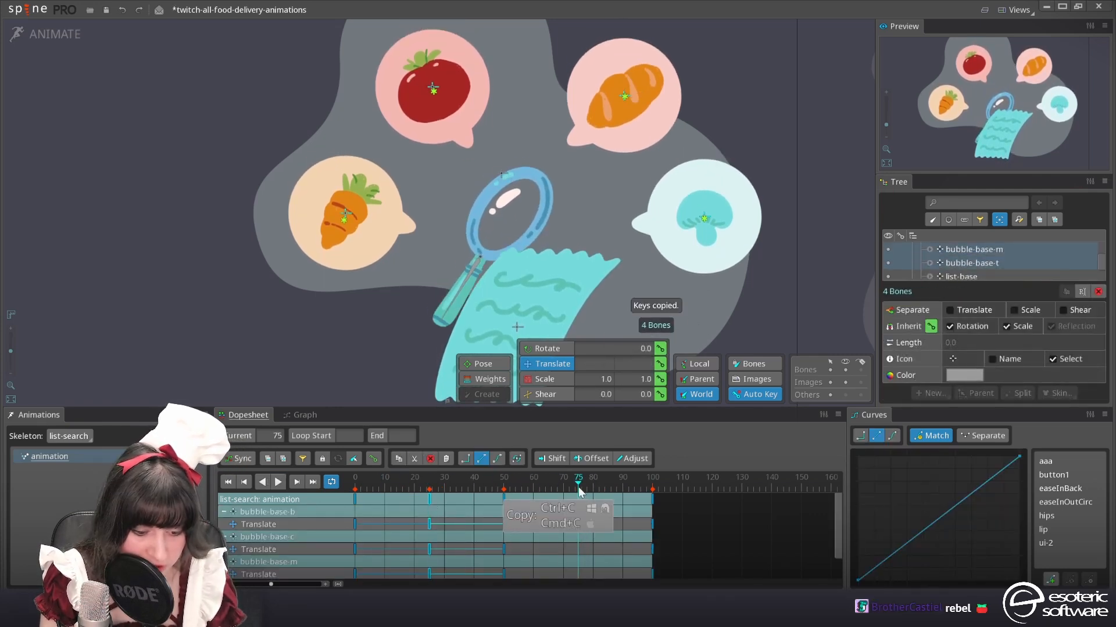
pyautogui.hotkey('ctrl', 'v')
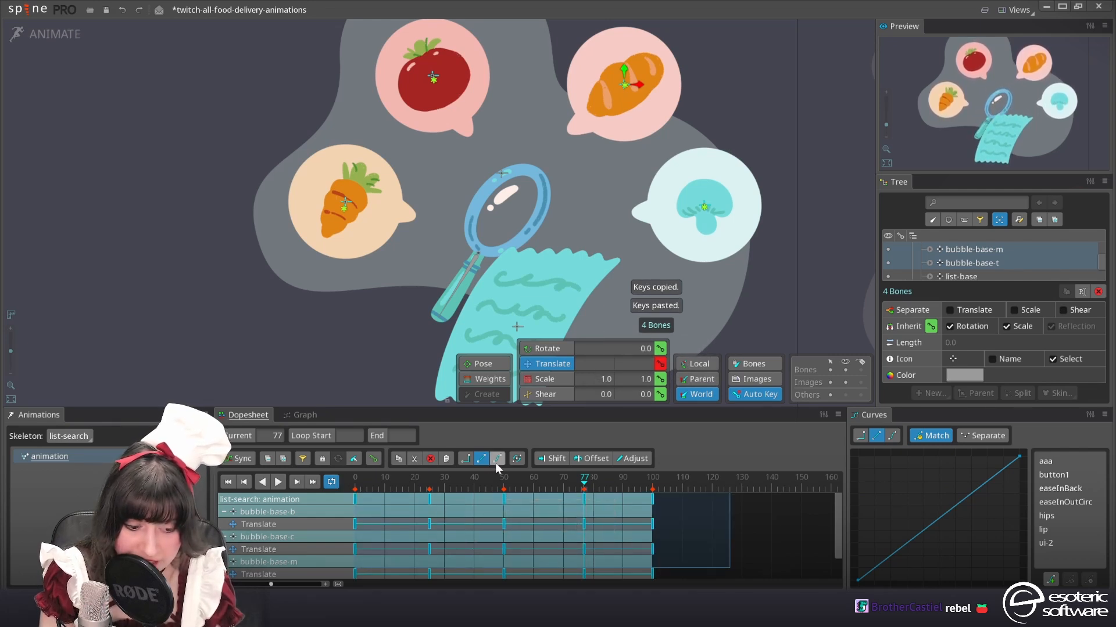
# Apply Bezier curves to all translate keys of the four bubble-base bones and play the loop
pyautogui.click(280, 484)
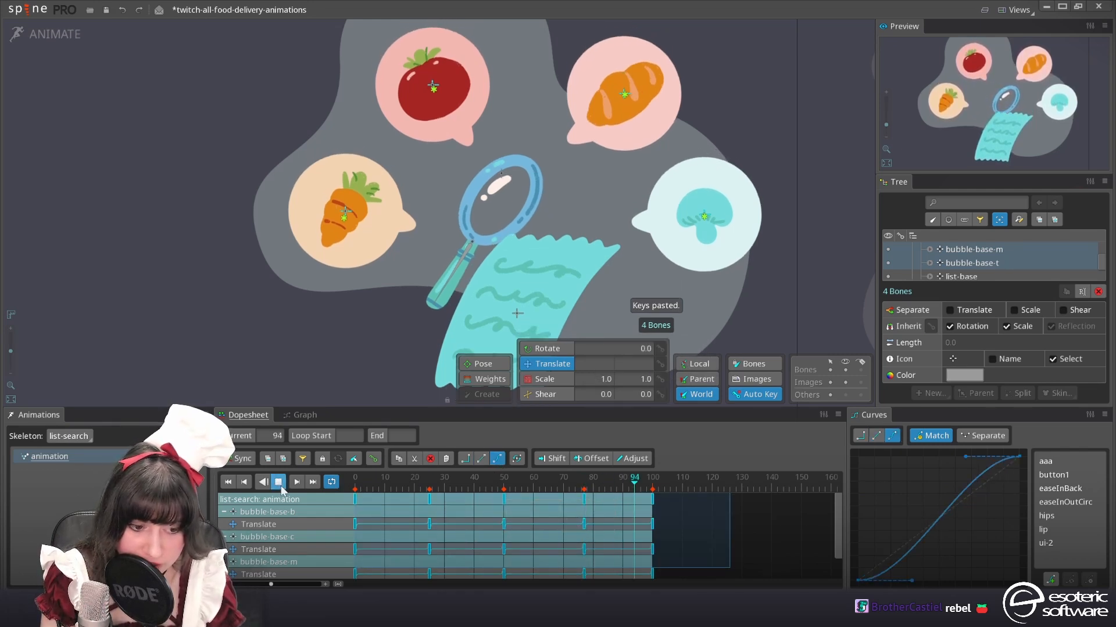
pyautogui.scroll(-2, 386, 265)
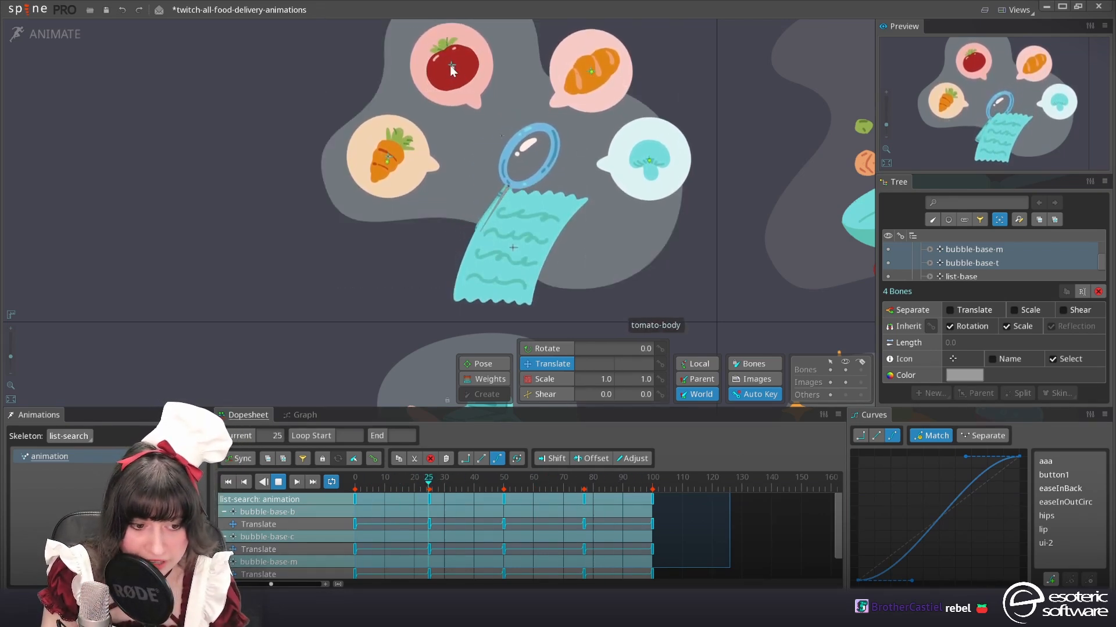
# Offset the translate keys of the bubble-base-t bone by 10 frames within the loop
pyautogui.click(453, 74)
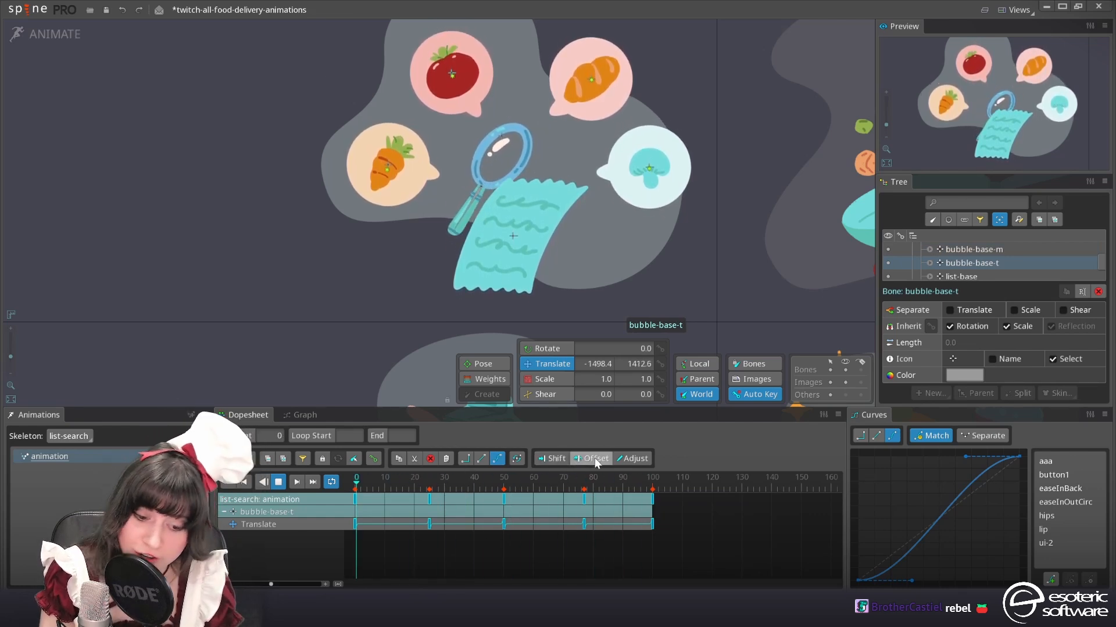
pyautogui.click(595, 458)
pyautogui.moveTo(430, 501); pyautogui.dragTo(459, 499)
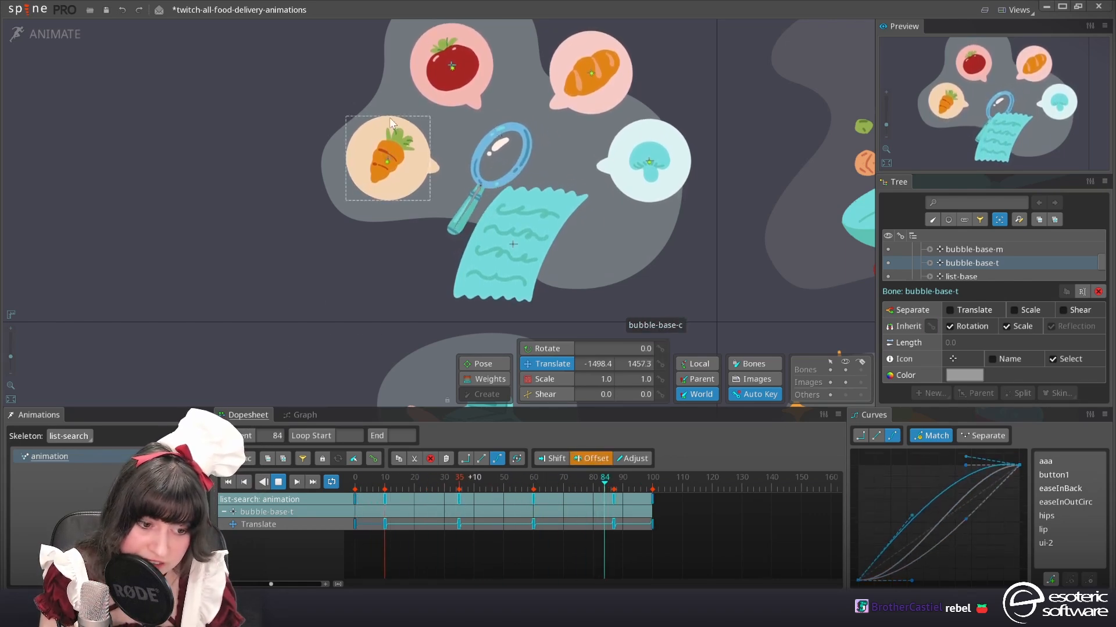
# Offset the translate keys of the bubble-base-b bone by 20 frames within the loop
pyautogui.click(574, 135)
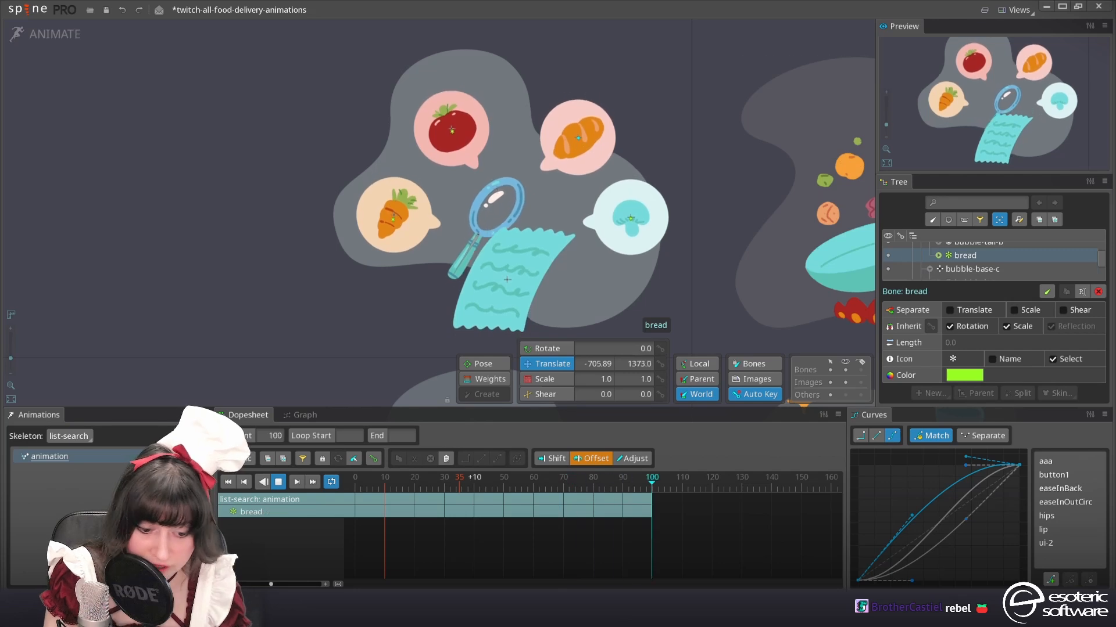
pyautogui.scroll(2, 1011, 264)
pyautogui.click(970, 256)
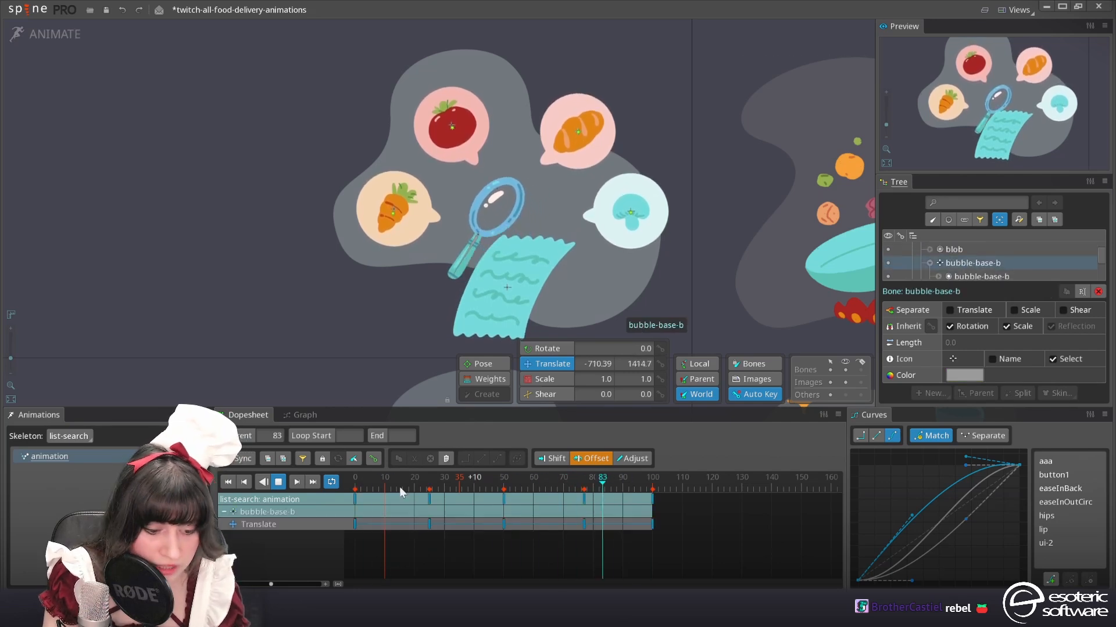
pyautogui.moveTo(427, 496); pyautogui.dragTo(488, 500)
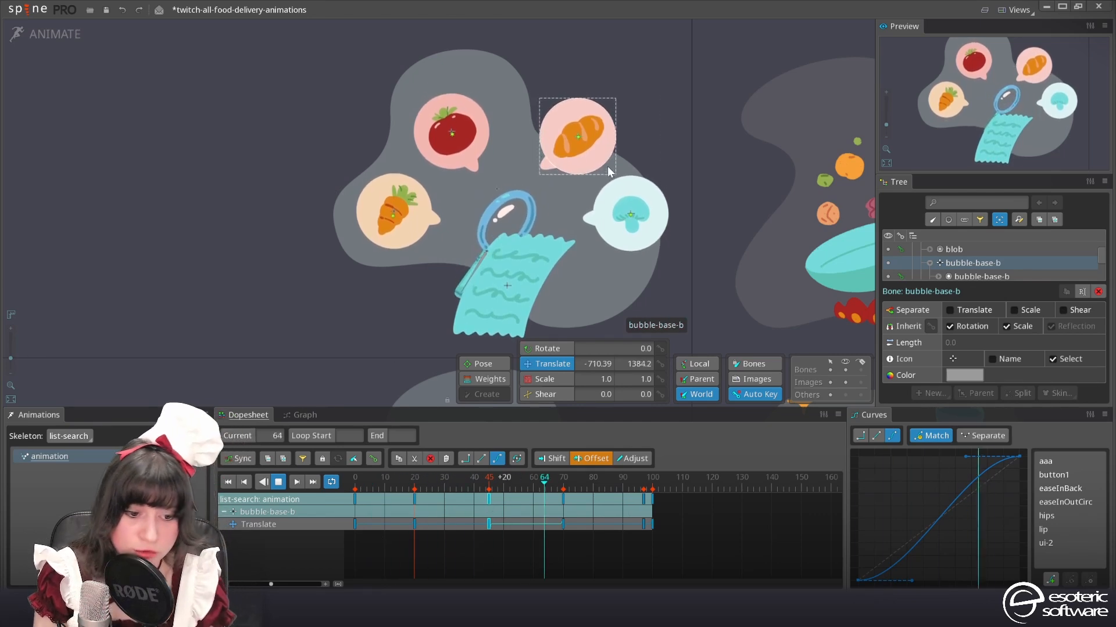
# Offset the translate keys of the bubble-base-m bone by 30 frames and enlarge the bone hierarchy view
pyautogui.click(630, 208)
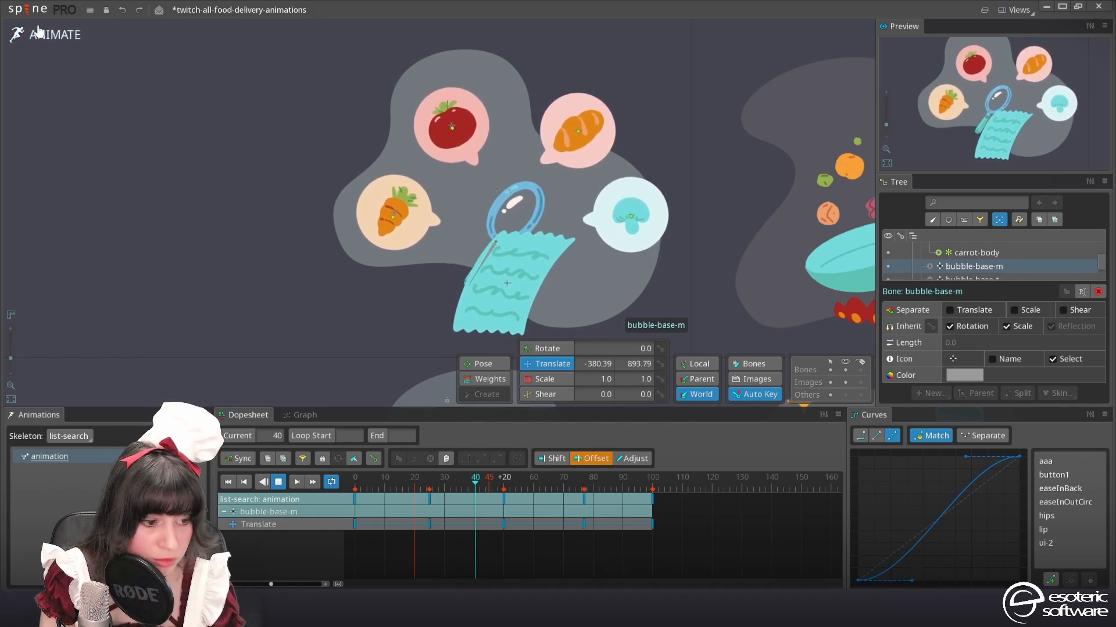
pyautogui.moveTo(428, 498); pyautogui.dragTo(519, 487)
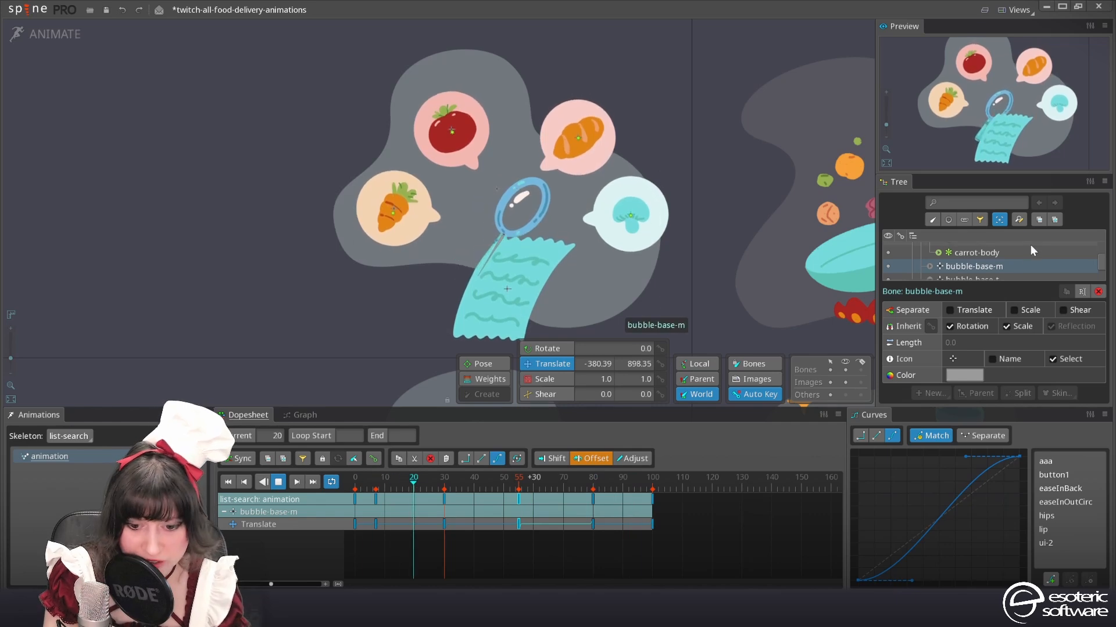
pyautogui.moveTo(999, 174); pyautogui.dragTo(1000, 129)
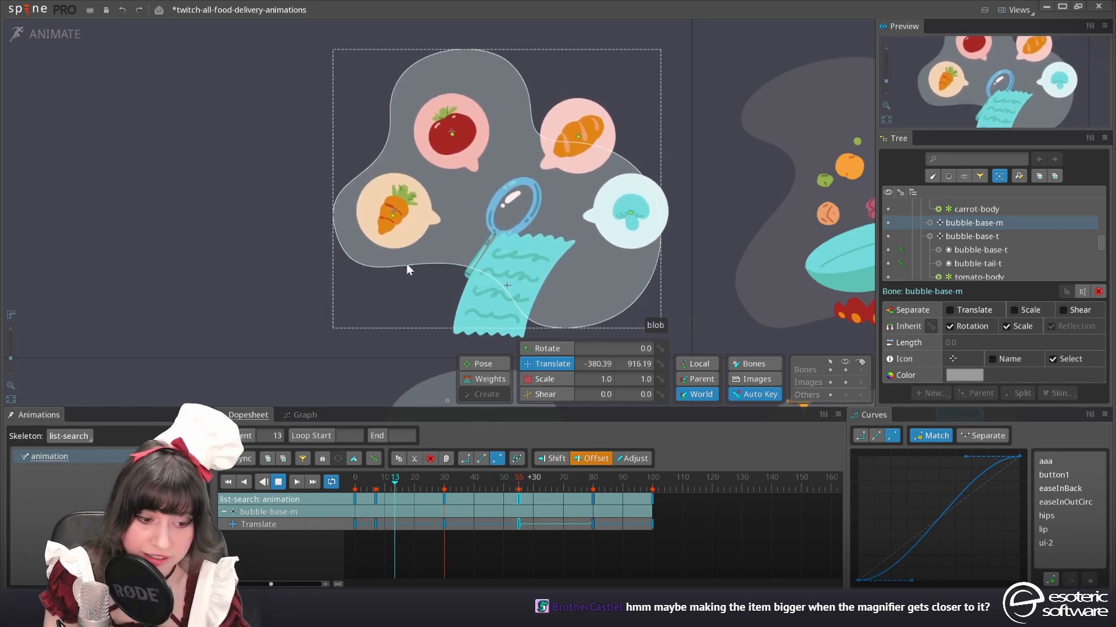
# Stop playback and scale the bubble-base-t bone up to 1.086 at frame 50
pyautogui.click(278, 482)
pyautogui.moveTo(489, 486); pyautogui.dragTo(520, 493)
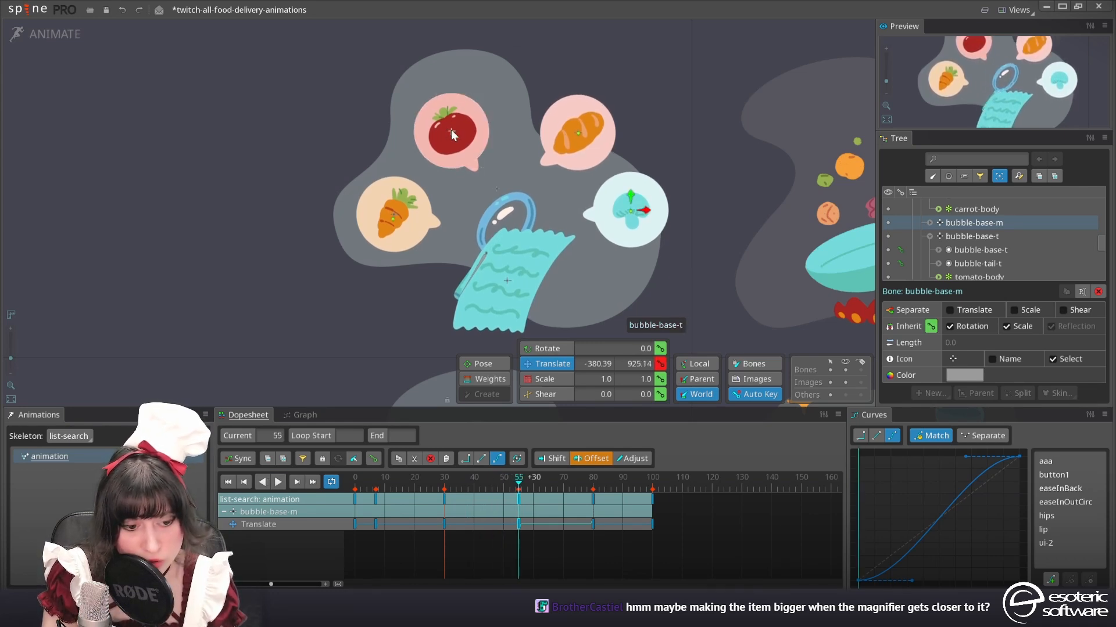
pyautogui.click(452, 132)
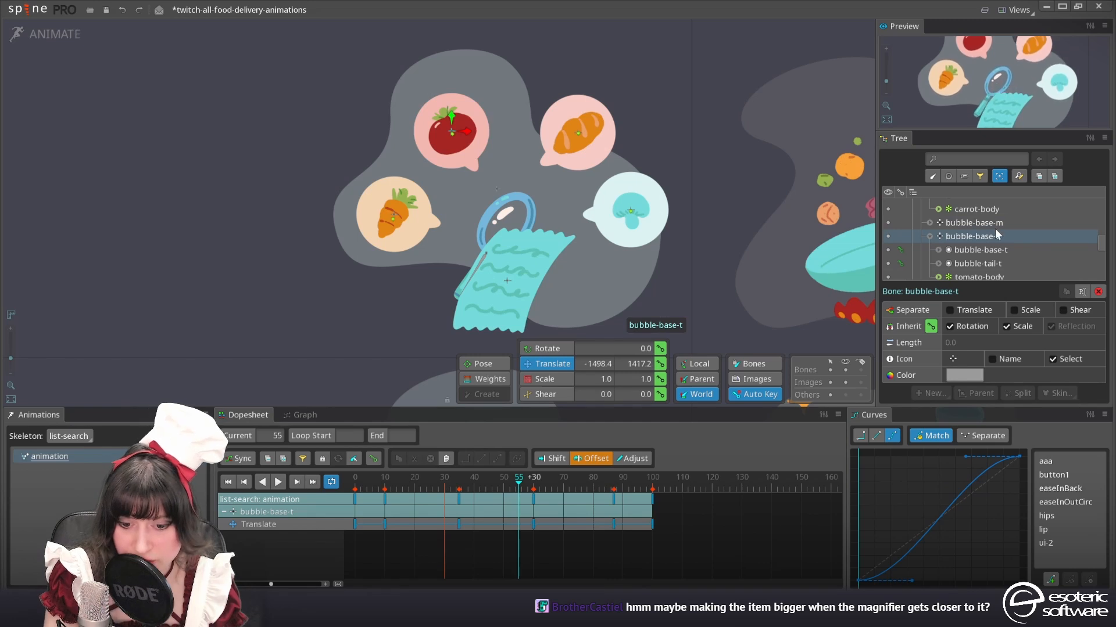
pyautogui.click(545, 383)
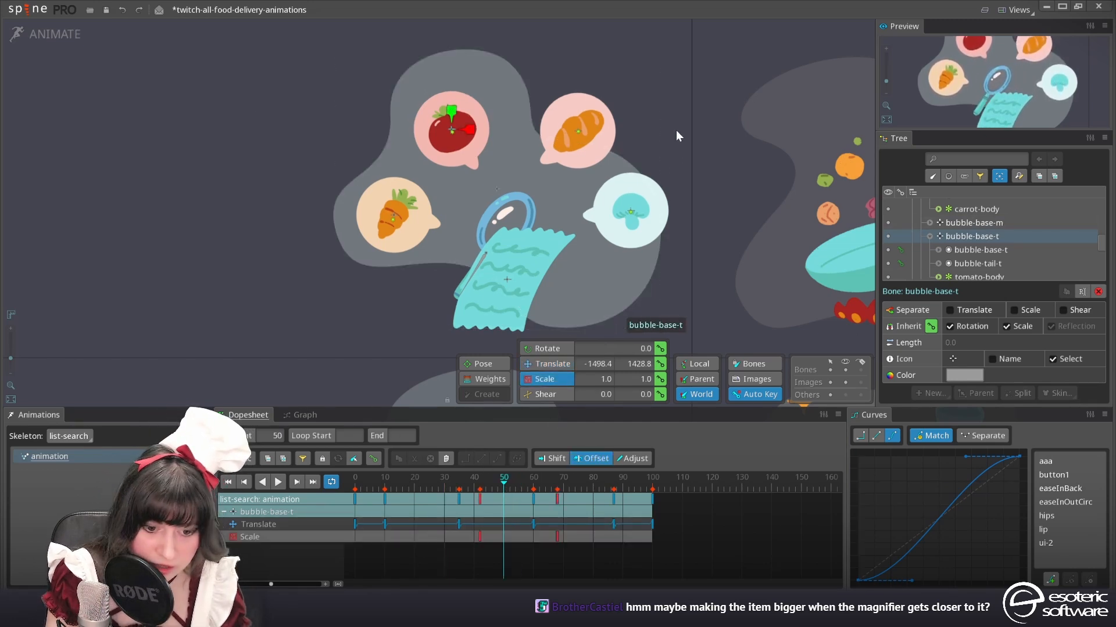
pyautogui.moveTo(676, 132); pyautogui.dragTo(692, 129)
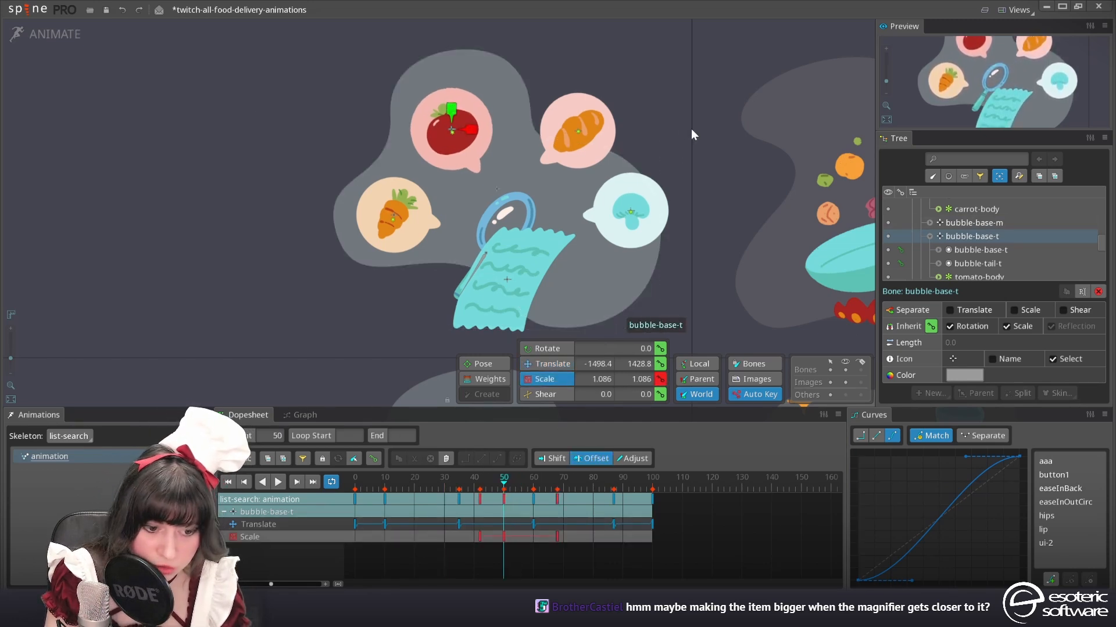
# Duplicate the bubble-base-t bone's enlarged scale key from frame 50 to about frame 59 and offset the scale keys by 1 frame
pyautogui.click(503, 512)
pyautogui.hotkey('ctrl', 'c')
pyautogui.click(531, 487)
pyautogui.hotkey('ctrl', 'v')
pyautogui.click(440, 486)
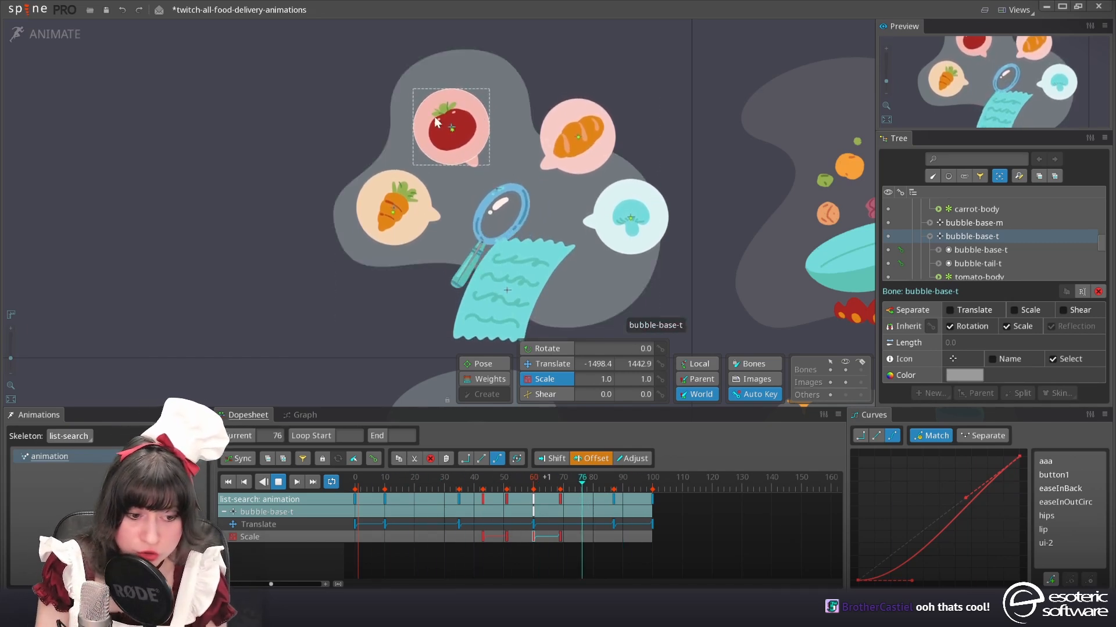
# Stop playback, copy all scale keys of bubble-base-t, and paste them onto the bubble-base-c bone at frame 7
pyautogui.click(278, 482)
pyautogui.moveTo(600, 565); pyautogui.dragTo(465, 531)
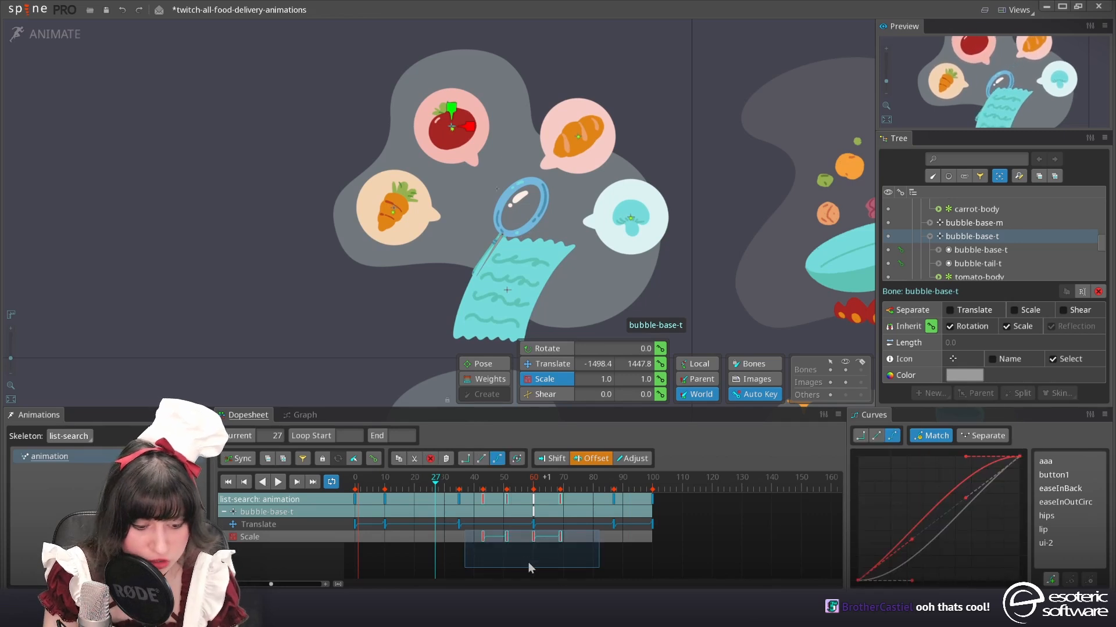
pyautogui.hotkey('ctrl', 'c')
pyautogui.click(389, 214)
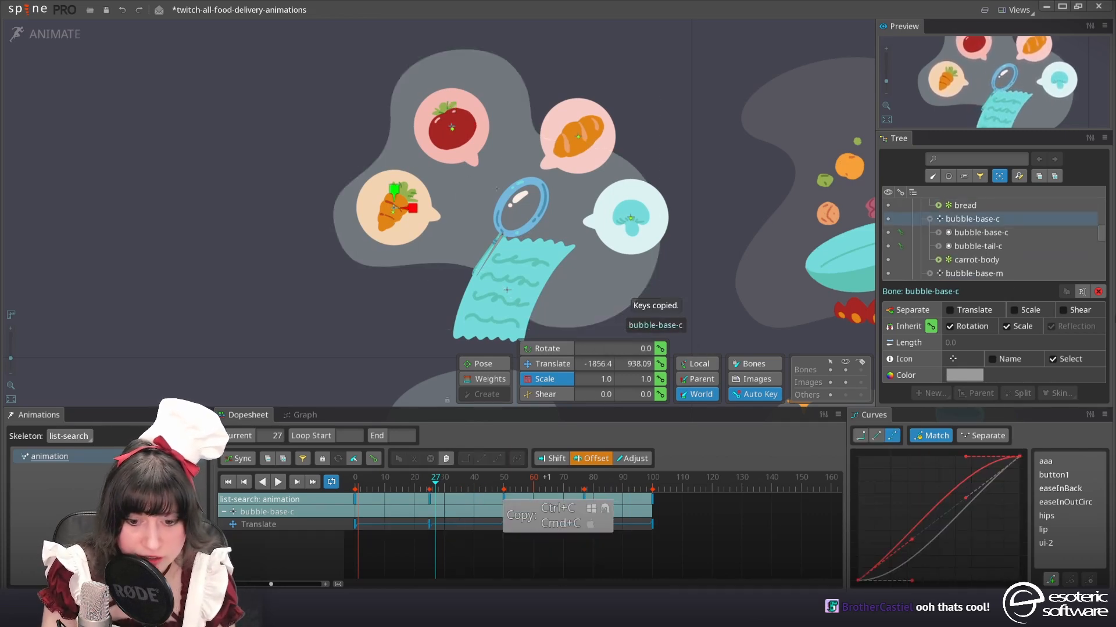
pyautogui.click(355, 483)
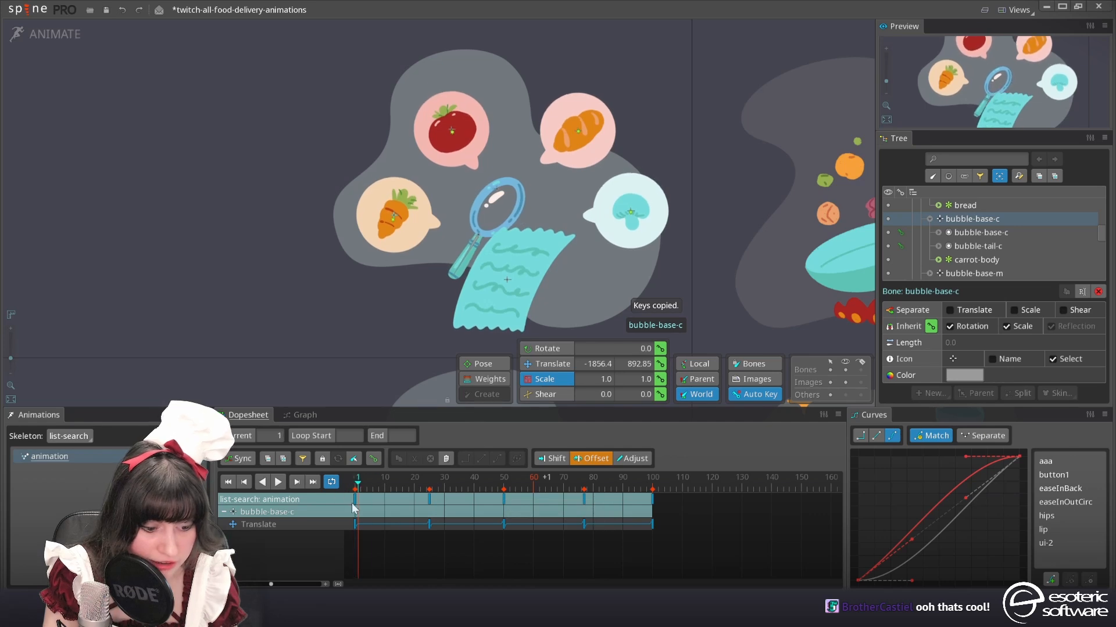
pyautogui.click(376, 496)
pyautogui.hotkey('ctrl', 'v')
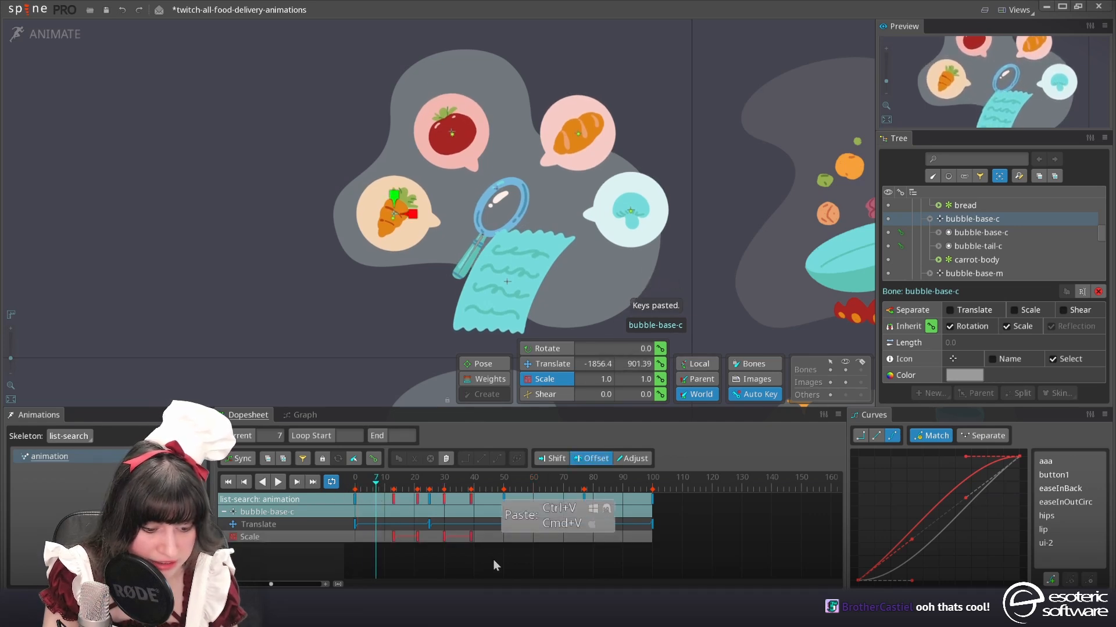
# Try to offset the pasted bubble-base-c scale keys 8 frames earlier, and undo the shift
pyautogui.moveTo(495, 568); pyautogui.dragTo(359, 535)
pyautogui.moveTo(438, 544); pyautogui.dragTo(414, 548)
pyautogui.click(399, 483)
pyautogui.moveTo(611, 323)
pyautogui.mouseDown()
pyautogui.moveTo(432, 119)
pyautogui.moveTo(546, 260)
pyautogui.moveTo(613, 317)
pyautogui.mouseUp()
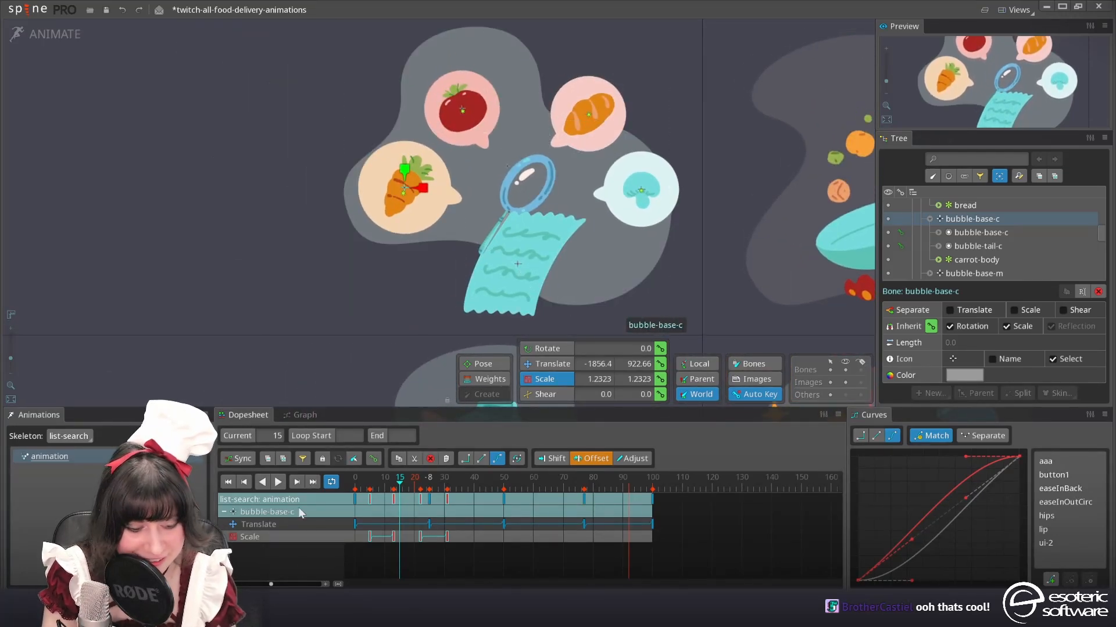
pyautogui.hotkey('ctrl', 'z')
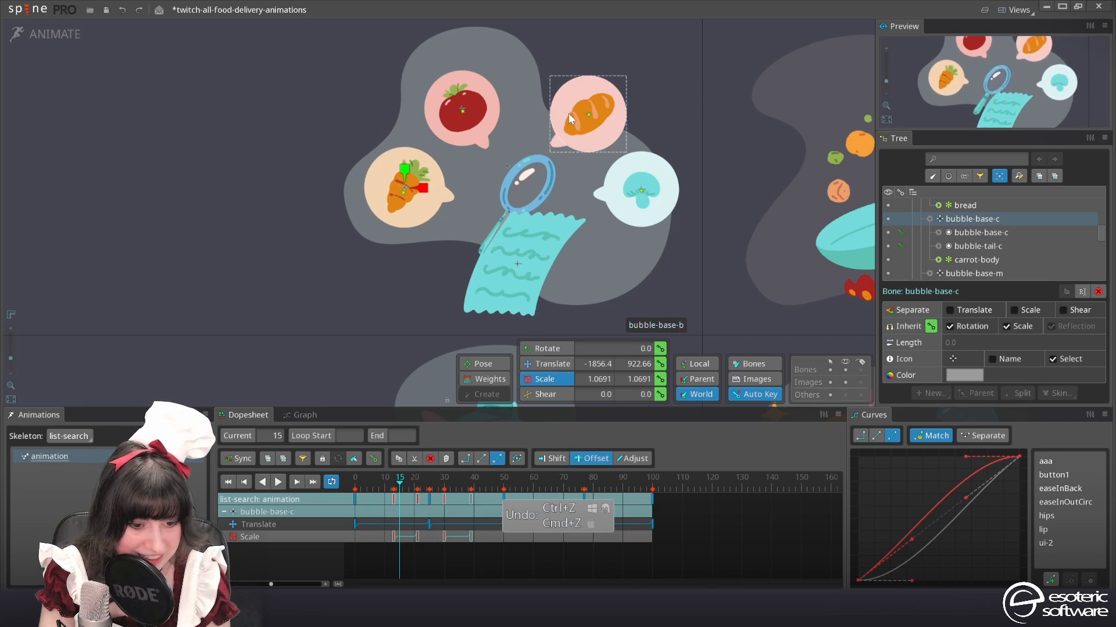
# Paste the copied scale keys onto the bubble-base-b bone and offset them 54 frames earlier
pyautogui.click(590, 114)
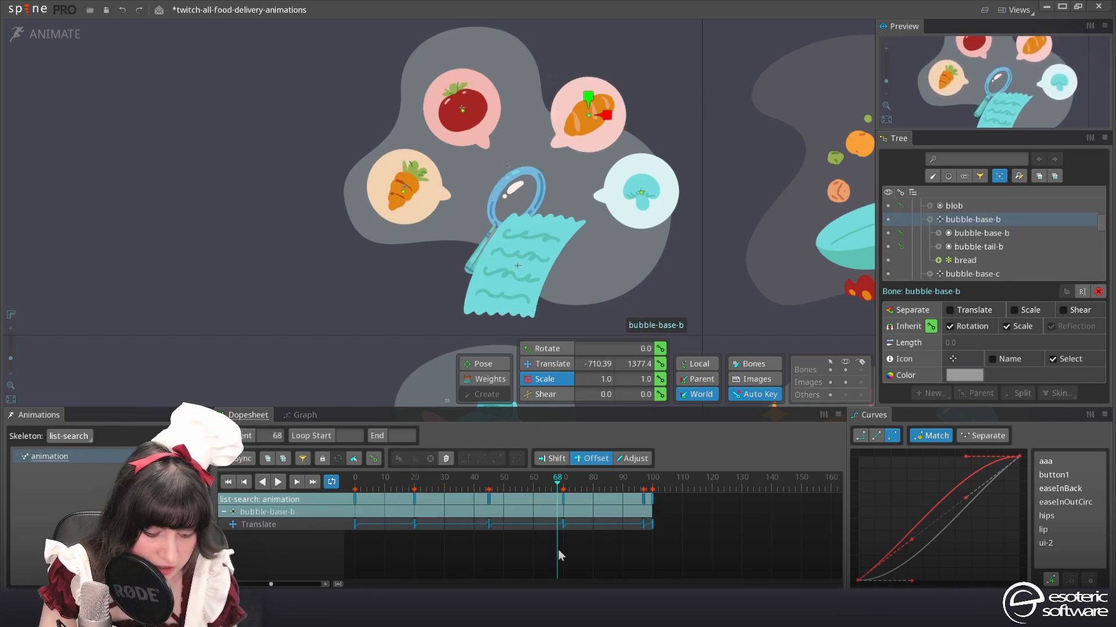
pyautogui.hotkey('ctrl', 'v')
pyautogui.moveTo(689, 568); pyautogui.dragTo(582, 543)
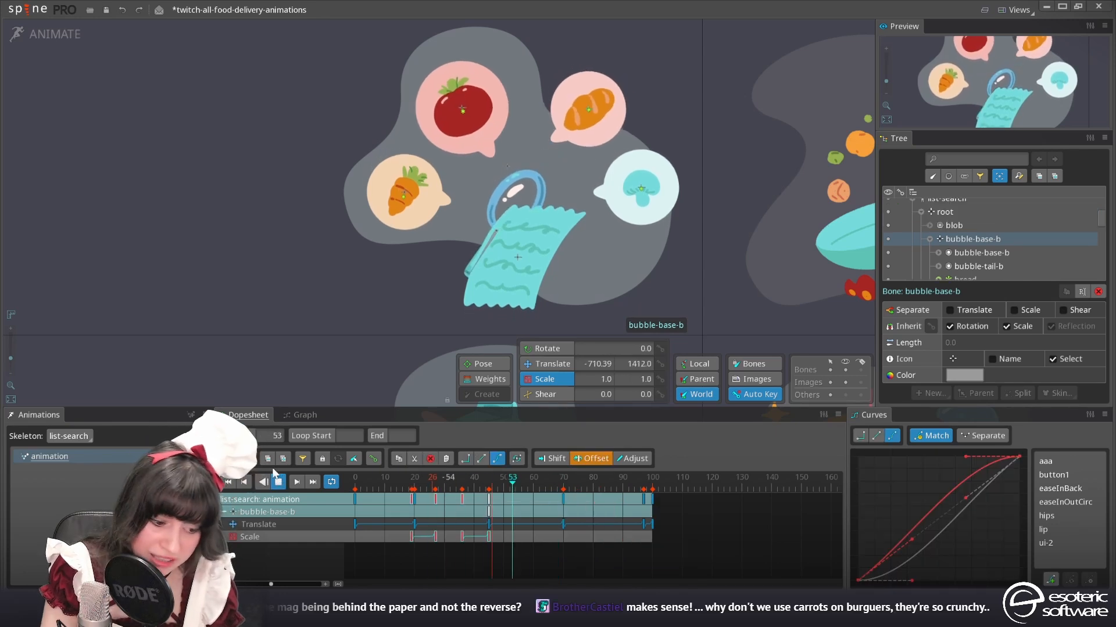
pyautogui.click(279, 482)
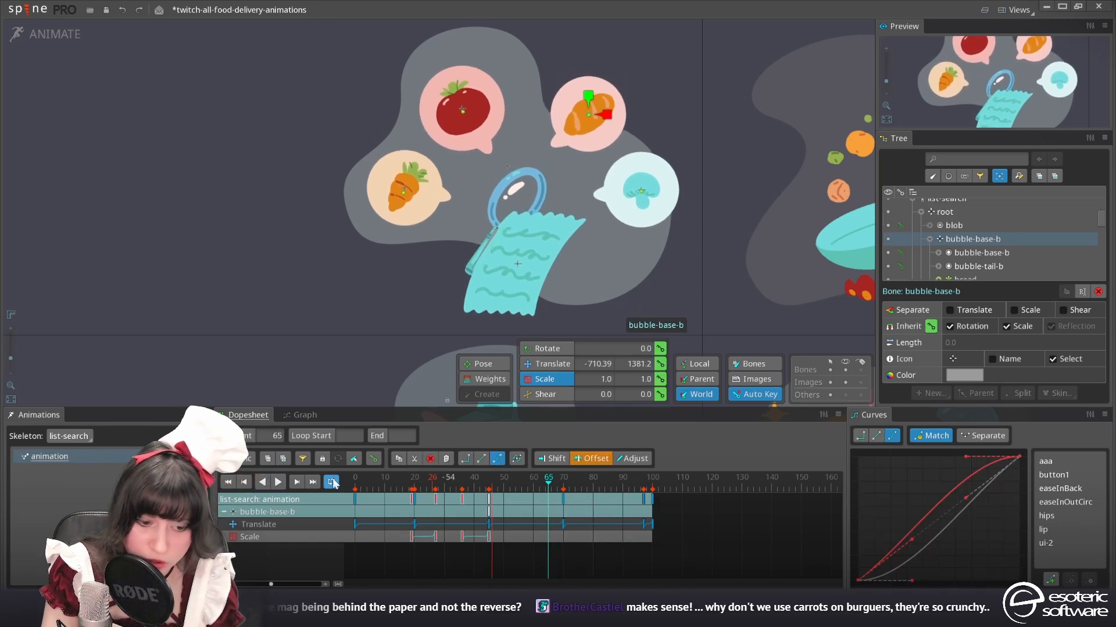
# Compare the bread bubble's timing with the magnifier and move the bubble-base-b scale keys into the second half of the loop
pyautogui.click(431, 484)
pyautogui.moveTo(431, 487); pyautogui.dragTo(480, 489)
pyautogui.moveTo(518, 555); pyautogui.dragTo(583, 543)
pyautogui.click(439, 484)
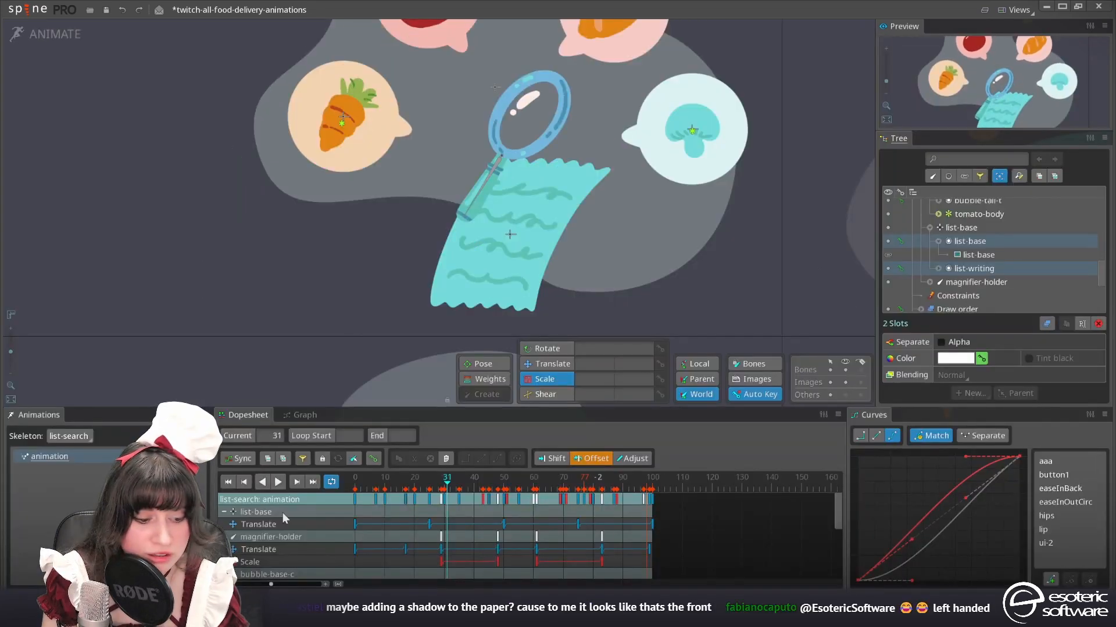
# Stop playback and key the carrot-body bone's vertical translate at about 869.87 on frame 13 and 904.51 on frame 36
pyautogui.click(278, 483)
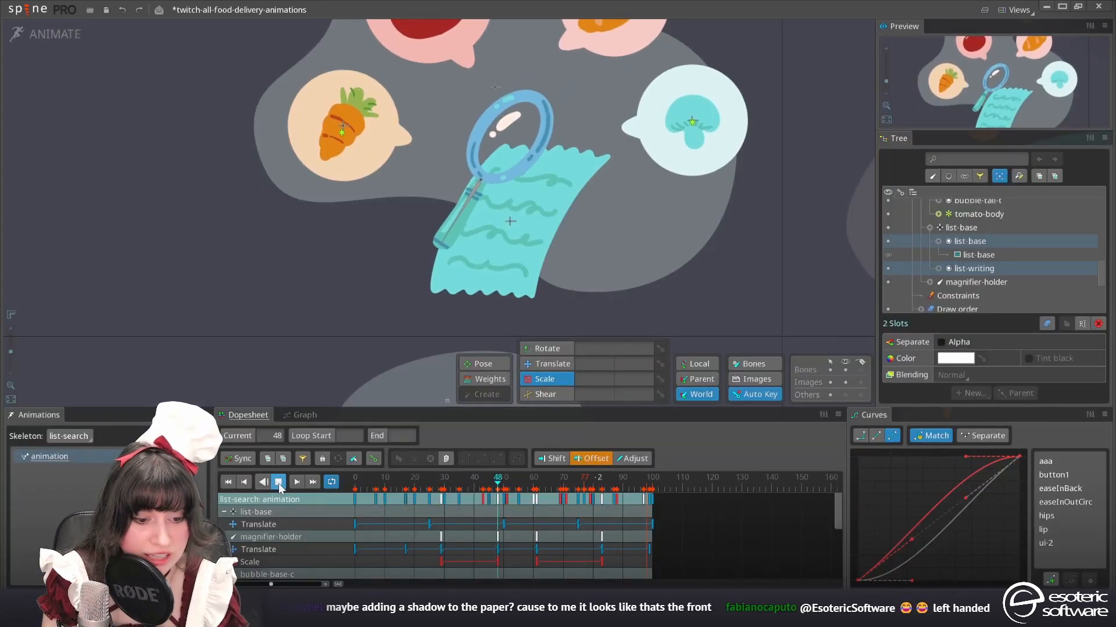
pyautogui.scroll(-2, 623, 301)
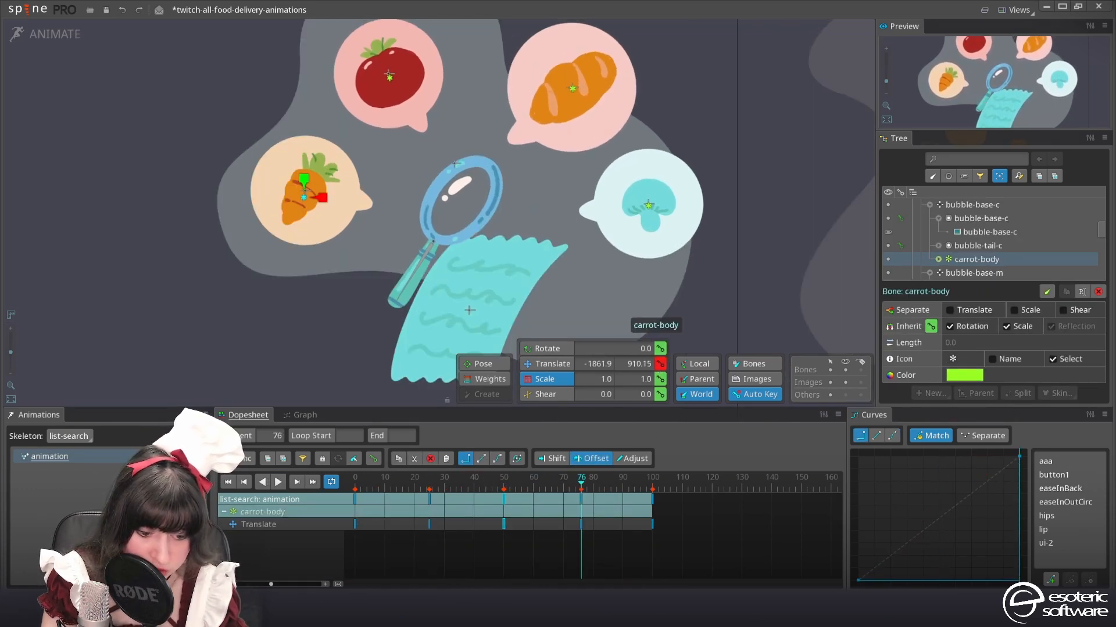
pyautogui.click(391, 488)
pyautogui.click(393, 493)
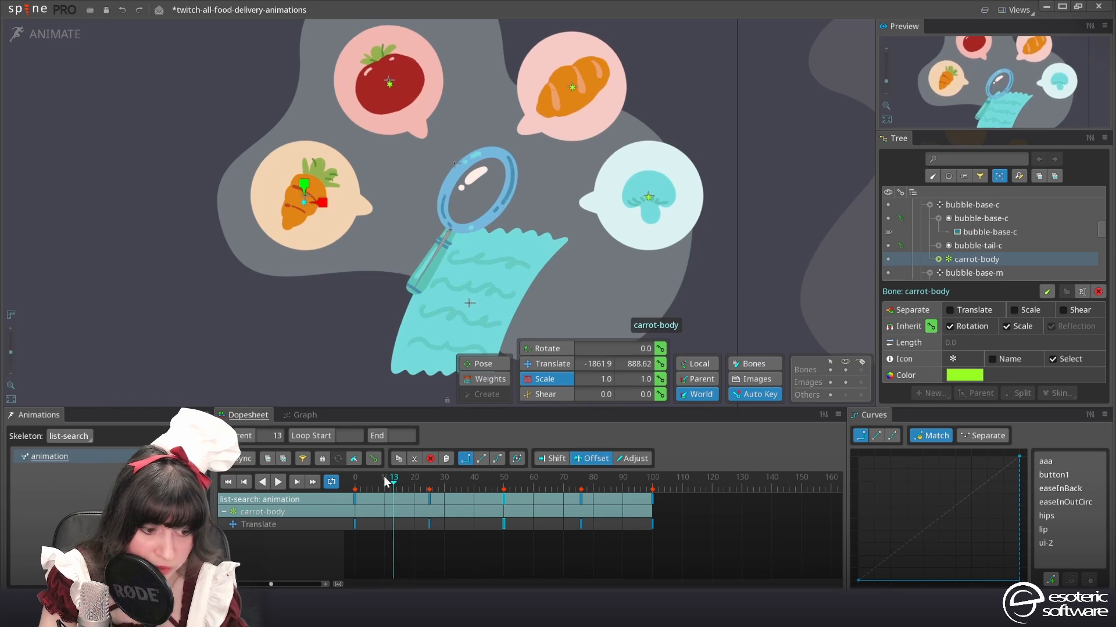
pyautogui.click(536, 362)
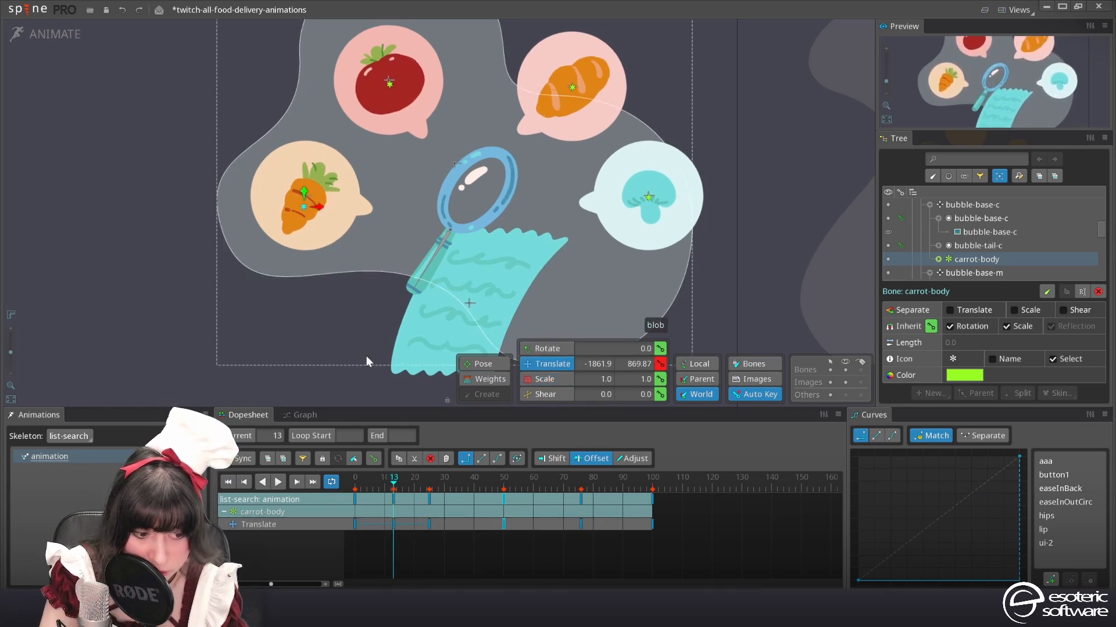
pyautogui.moveTo(381, 492); pyautogui.dragTo(462, 493)
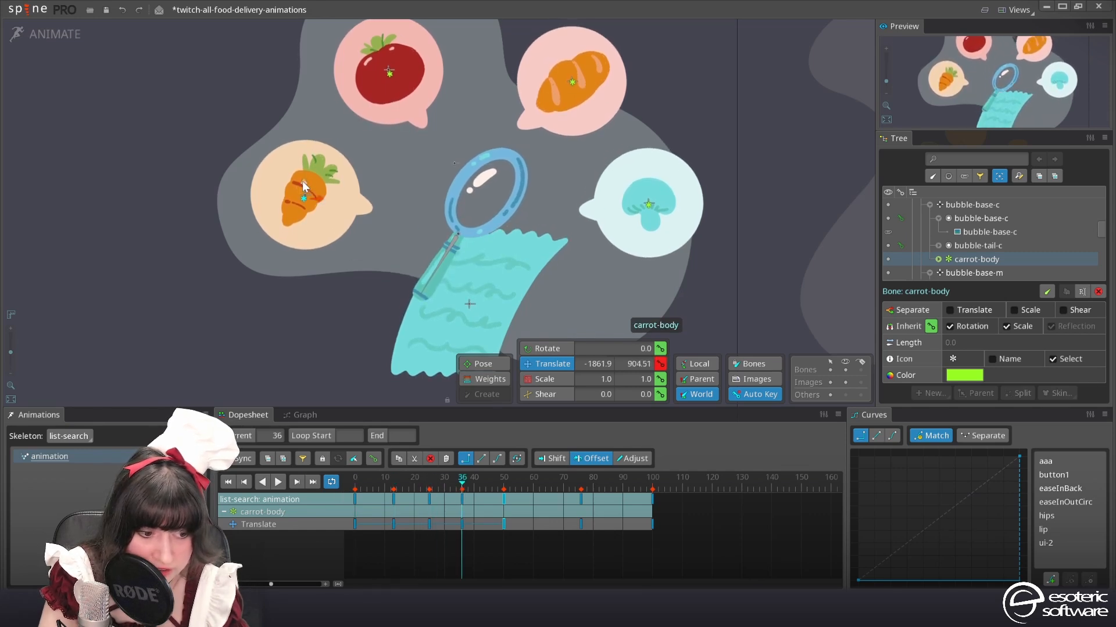
# Select the carrot-body translate key at frame 25 and delete it
pyautogui.click(431, 504)
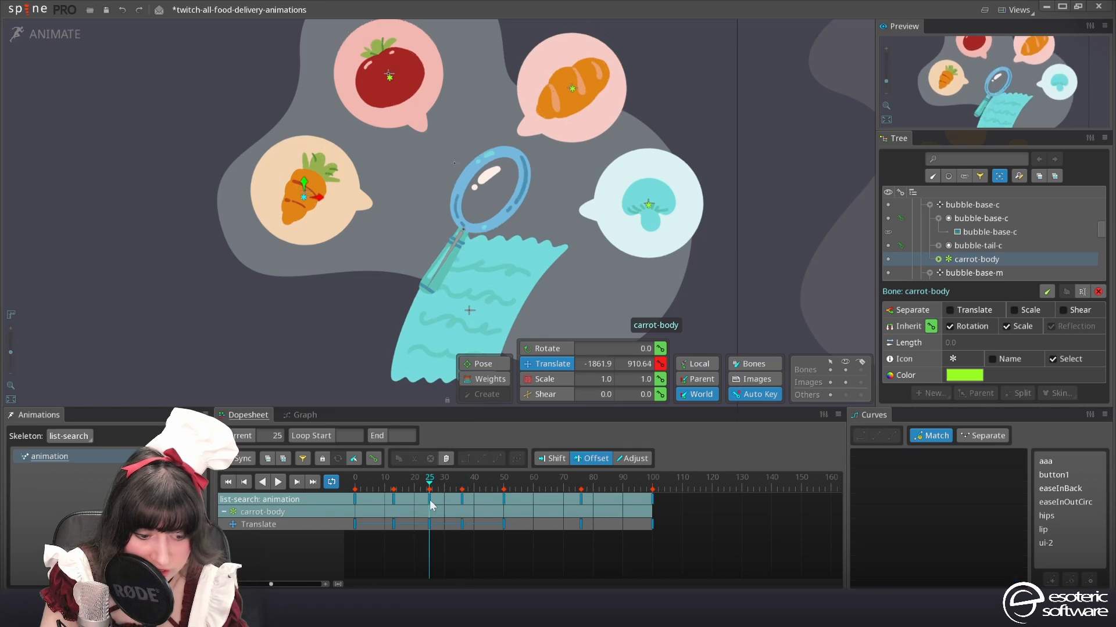
pyautogui.click(429, 501)
pyautogui.click(429, 501)
pyautogui.click(428, 501)
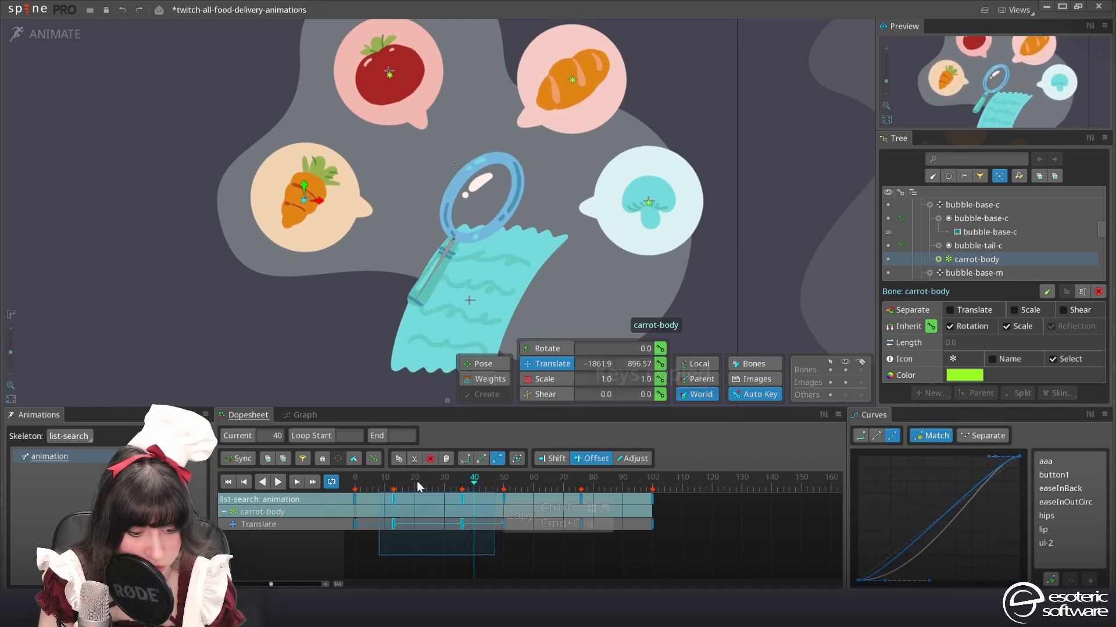
# Replace the carrot-body translate key at frame 76 with copies of the frame 13 and 36 keys at 66 and 89, and adjust the curves
pyautogui.hotkey('ctrl', 'c')
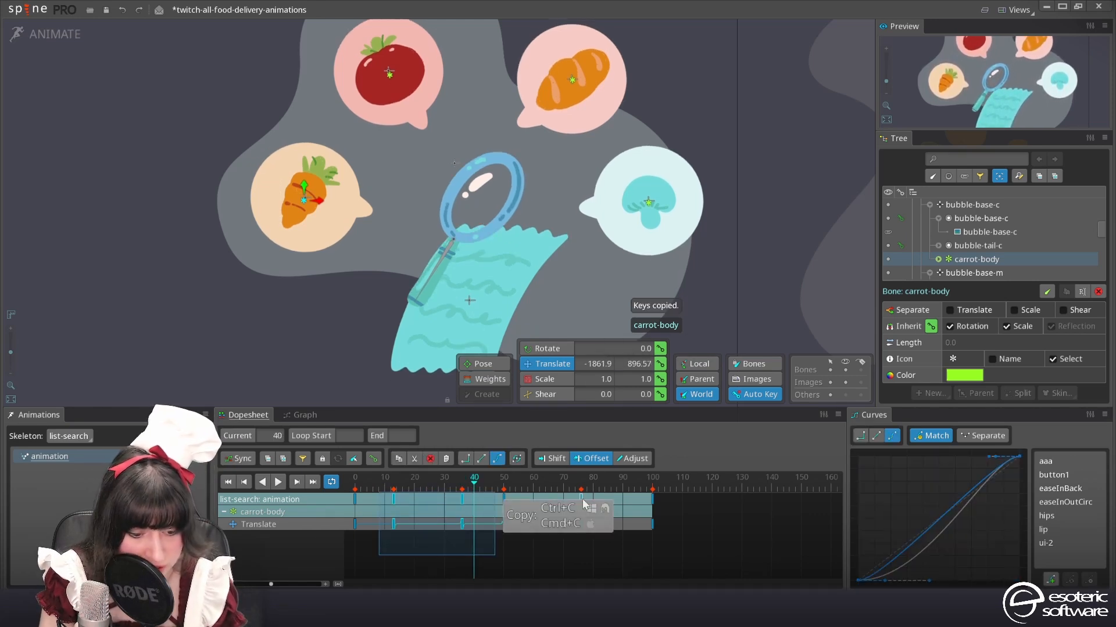
pyautogui.click(584, 498)
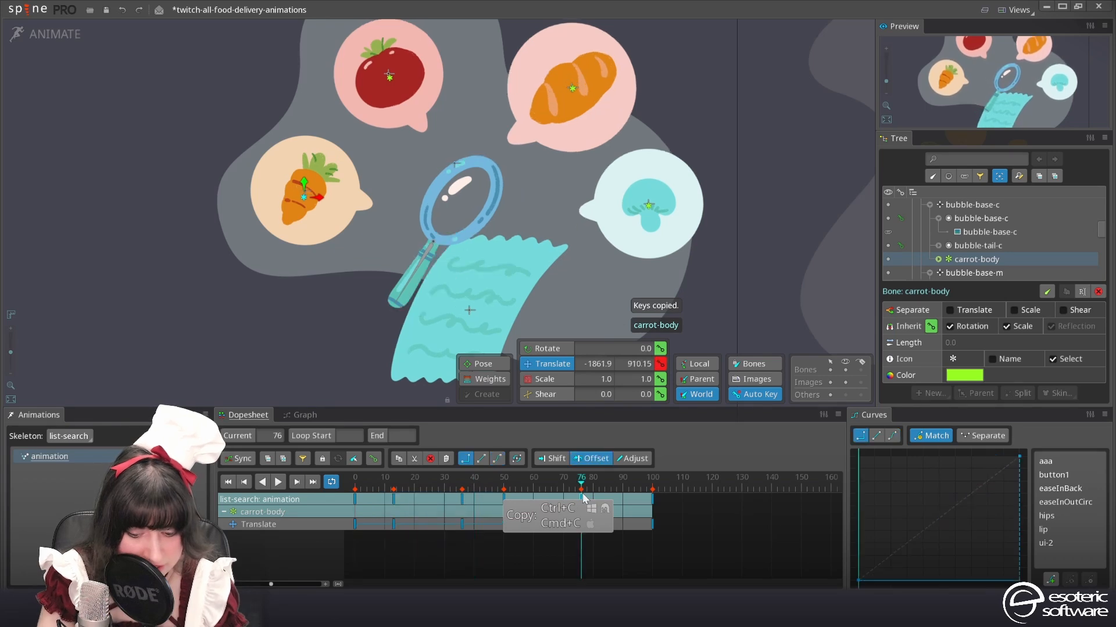
pyautogui.click(536, 485)
pyautogui.hotkey('ctrl', 'v')
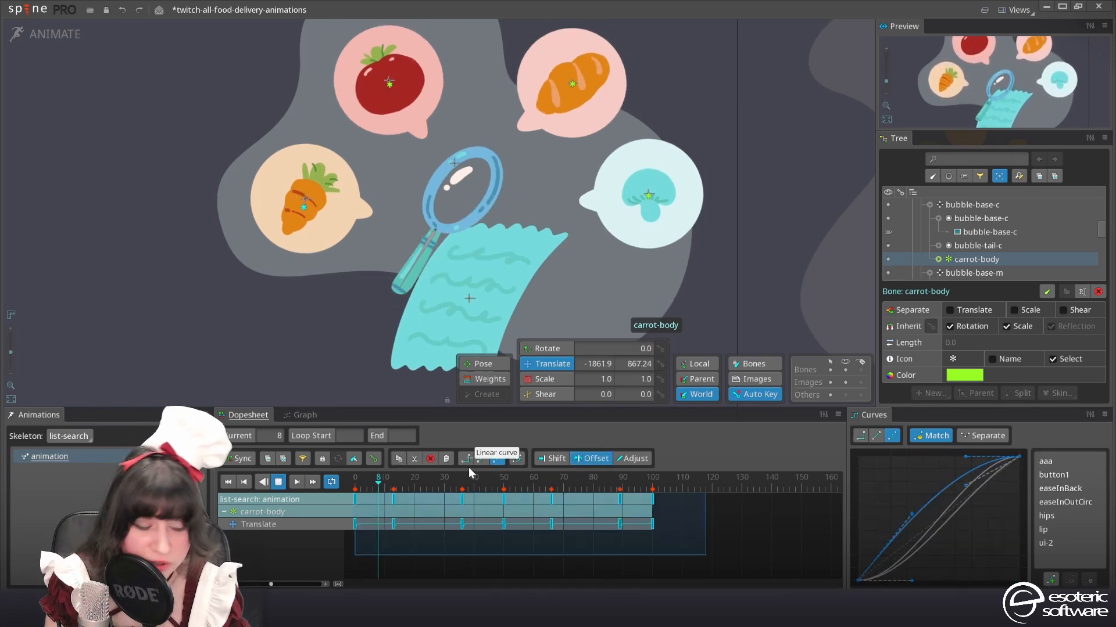
pyautogui.moveTo(919, 515); pyautogui.dragTo(919, 516)
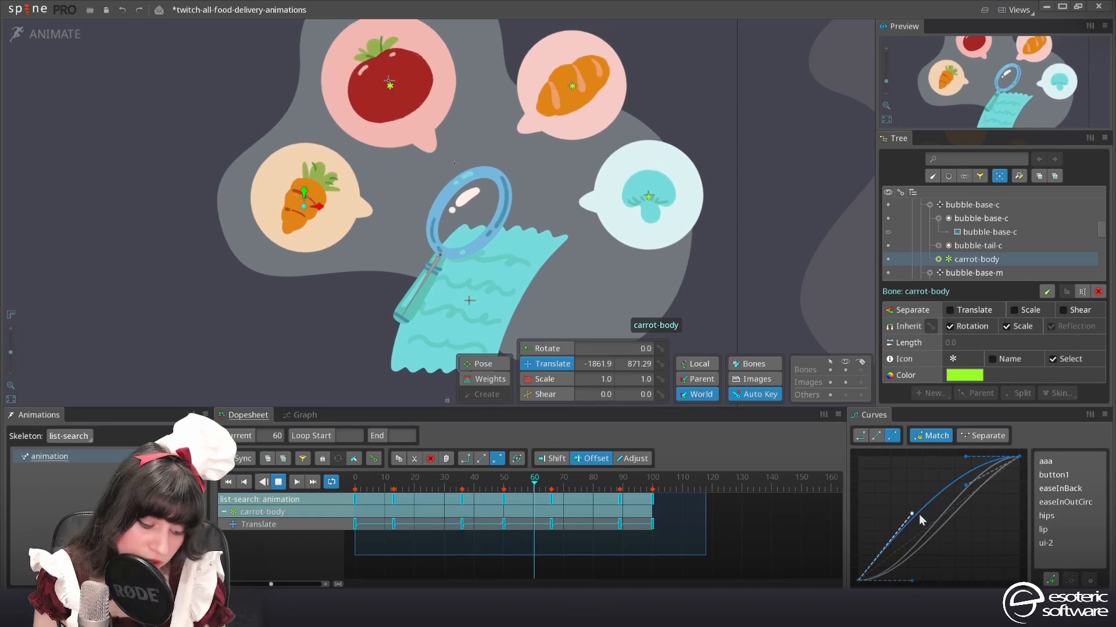
# Copy all the carrot-body translate keys and paste them onto the mushroom bone at frame 0
pyautogui.hotkey('ctrl', 'c')
pyautogui.press('d')
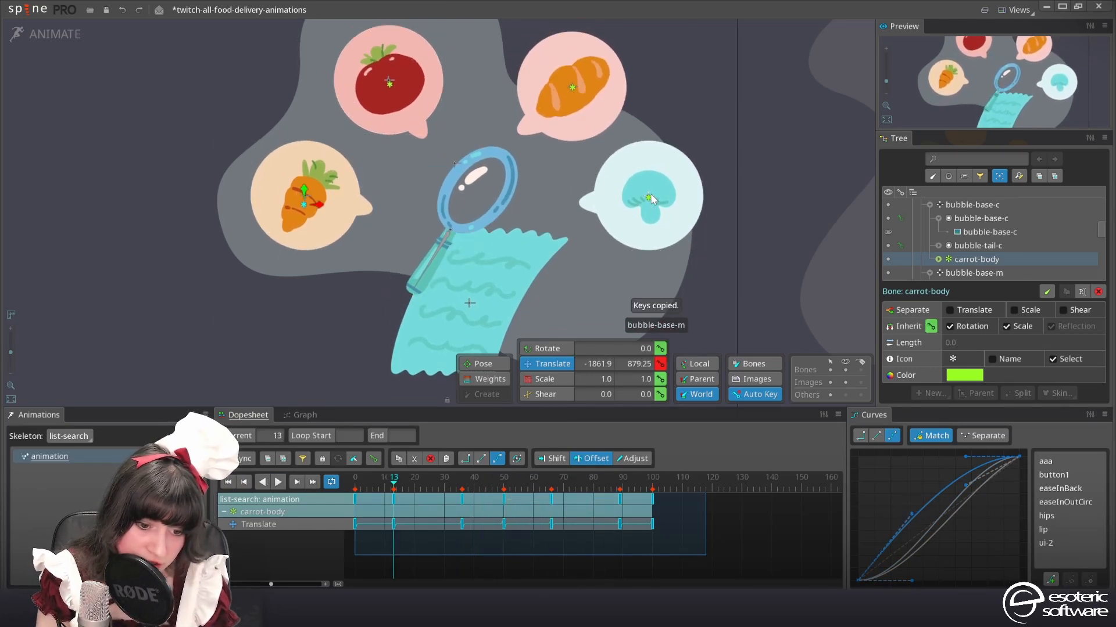
pyautogui.click(651, 199)
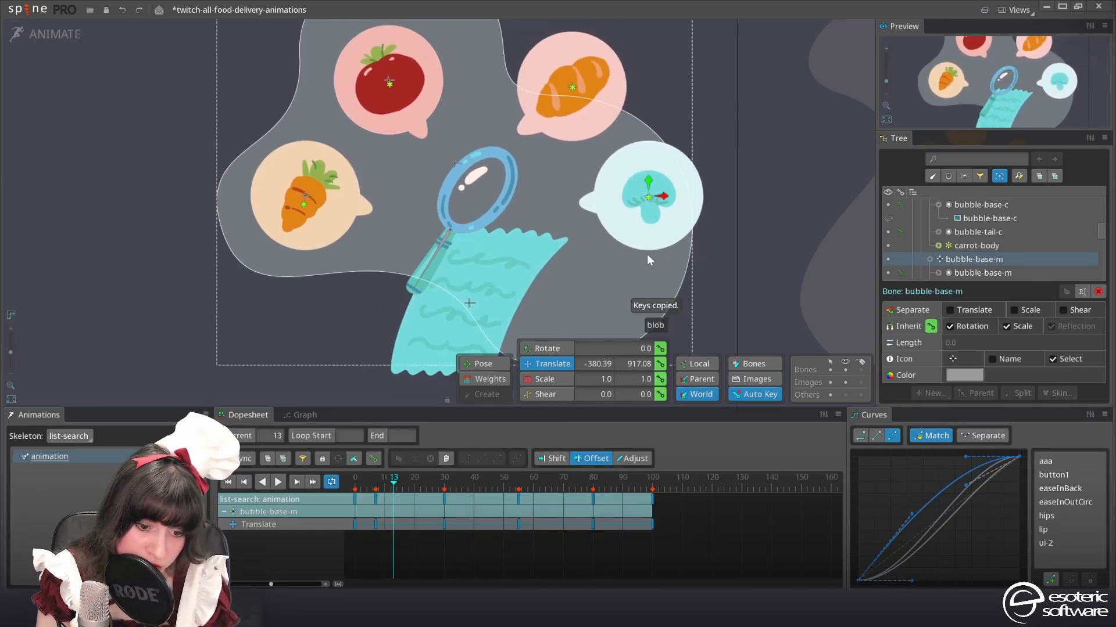
pyautogui.click(651, 199)
pyautogui.moveTo(370, 488); pyautogui.dragTo(318, 490)
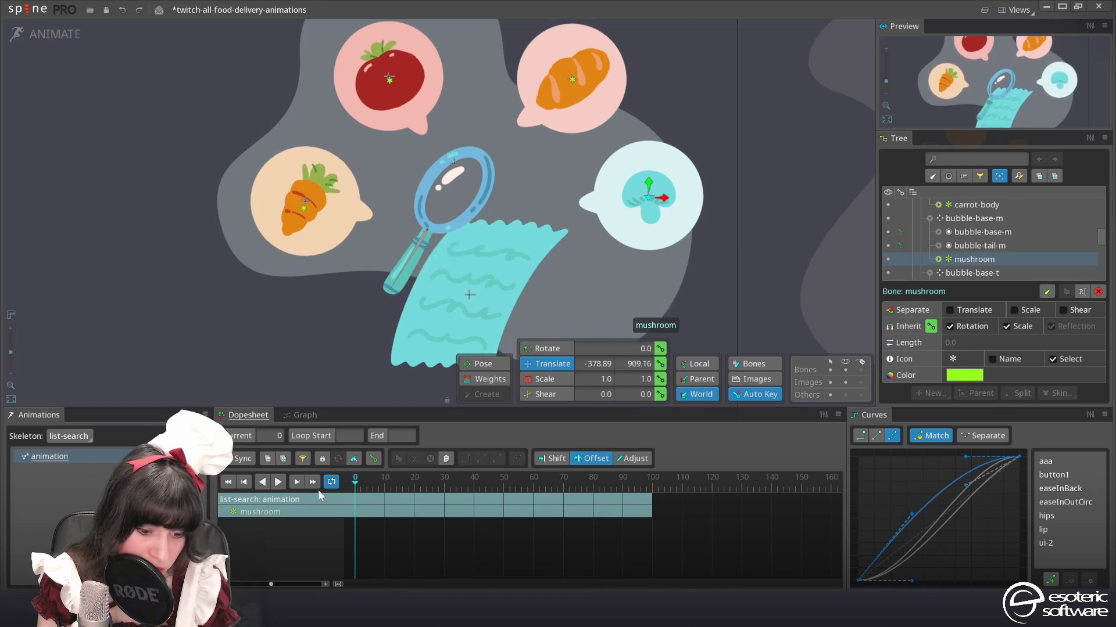
pyautogui.hotkey('ctrl', 'v')
# Offset the mushroom translate keys by 30 frames, and give the tomato-body bone the same keys offset by 10 frames
pyautogui.click(278, 482)
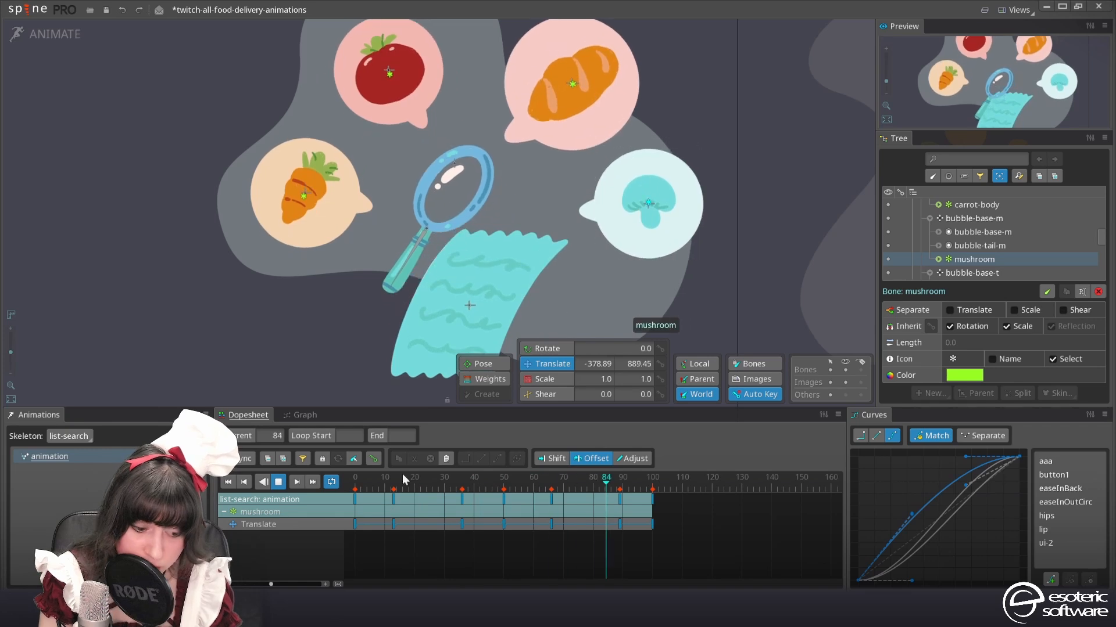
pyautogui.moveTo(673, 555)
pyautogui.mouseDown()
pyautogui.moveTo(329, 477)
pyautogui.moveTo(460, 502)
pyautogui.mouseUp()
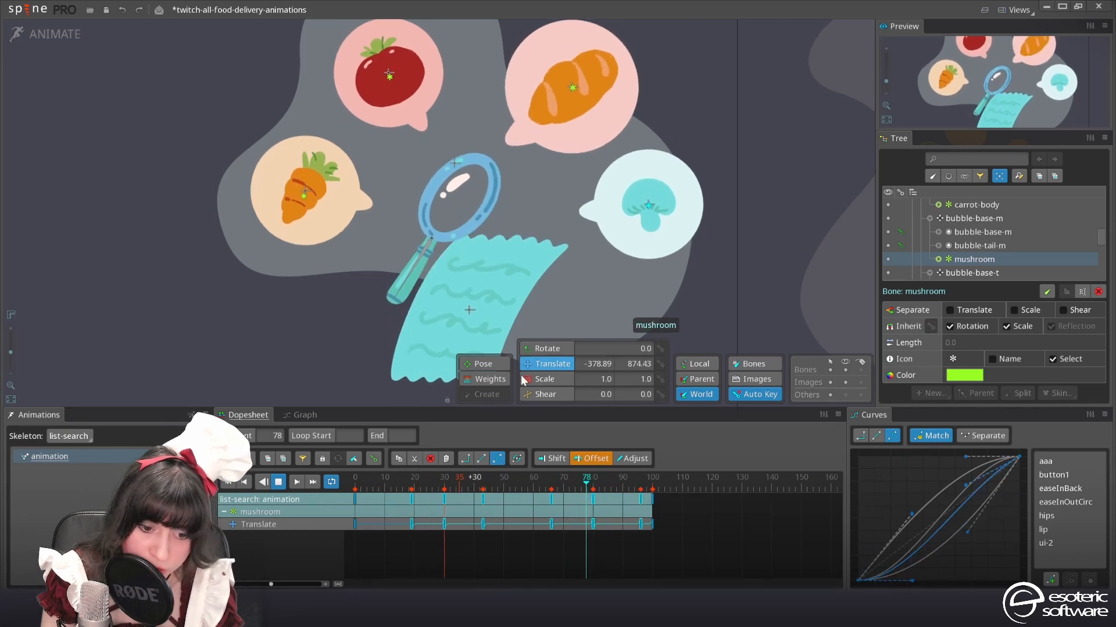
pyautogui.press('d')
pyautogui.click(446, 500)
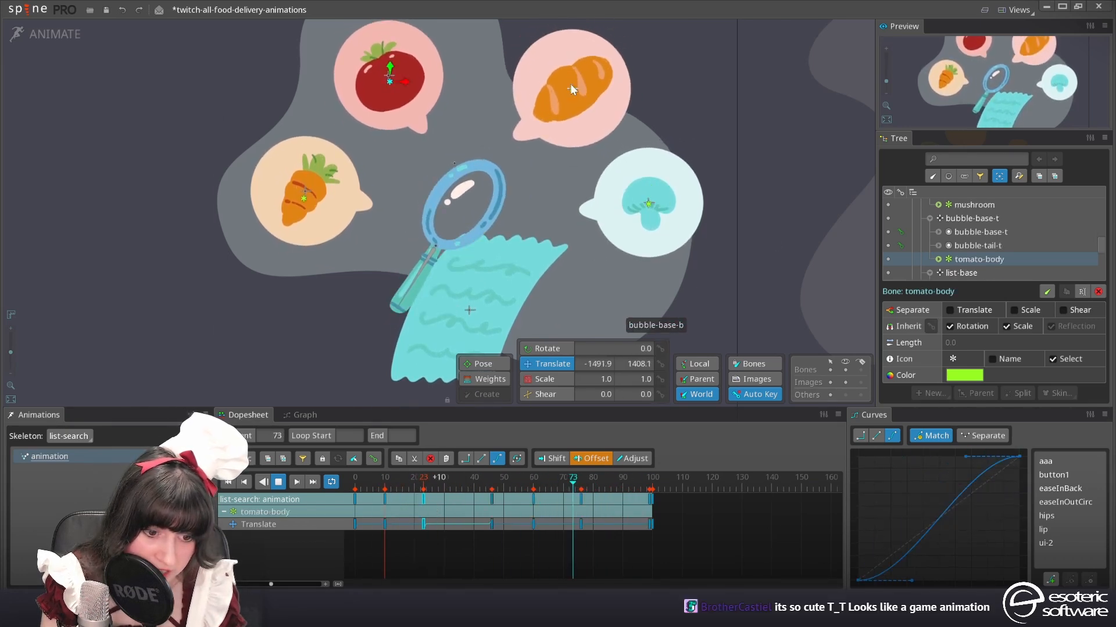
# Paste the copied translate keys onto the bread bone at frame 0 and offset them by 20 frames
pyautogui.click(572, 89)
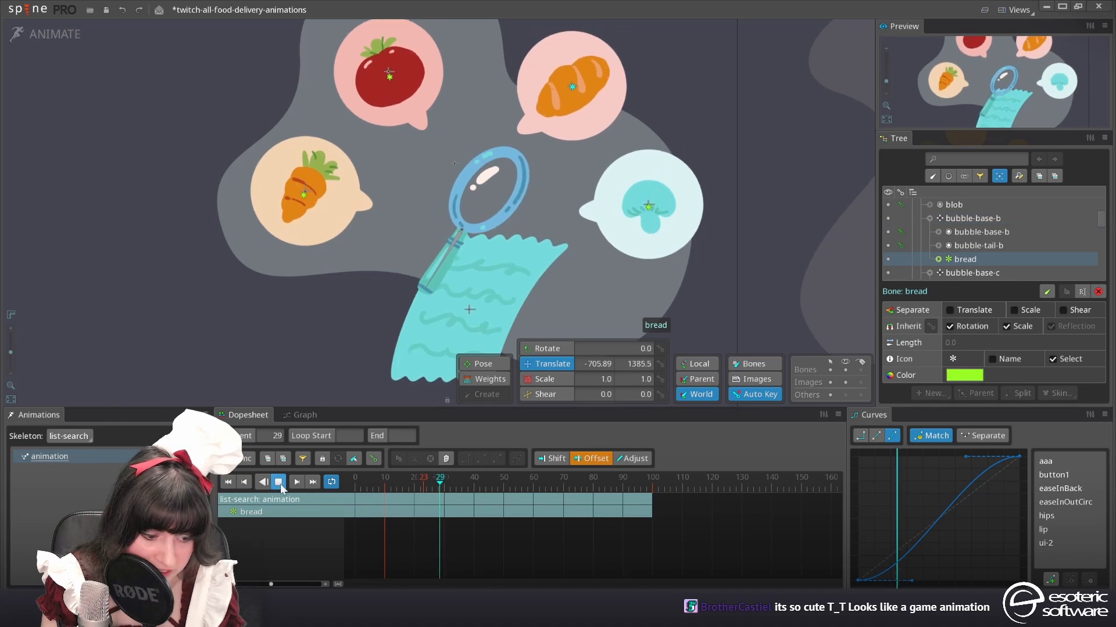
pyautogui.click(278, 482)
pyautogui.hotkey('ctrl', 'v')
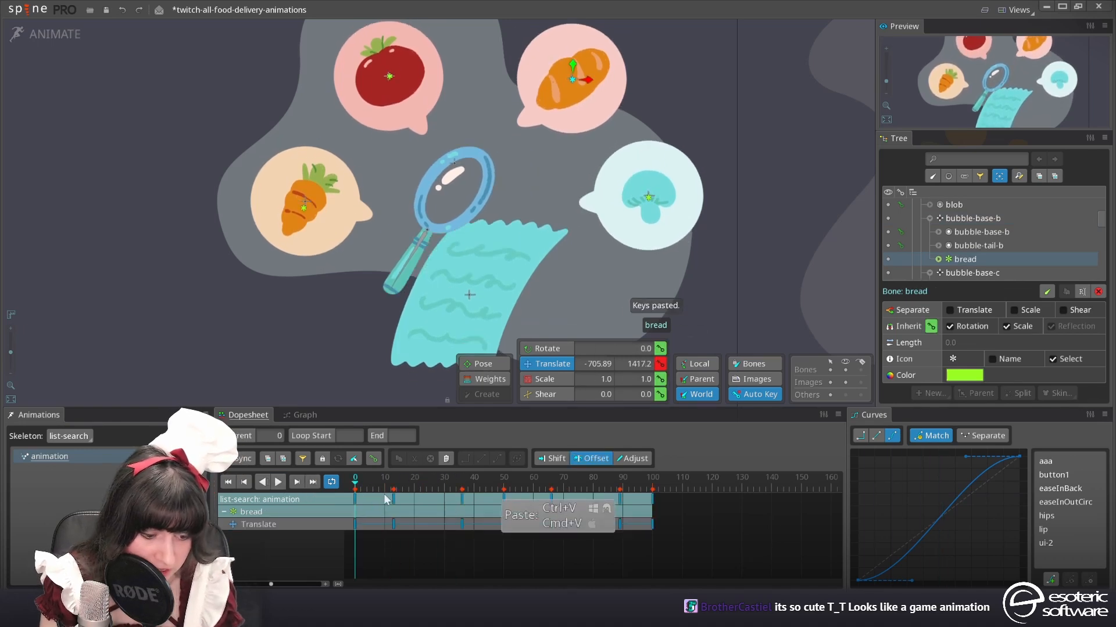
pyautogui.moveTo(395, 504); pyautogui.dragTo(429, 505)
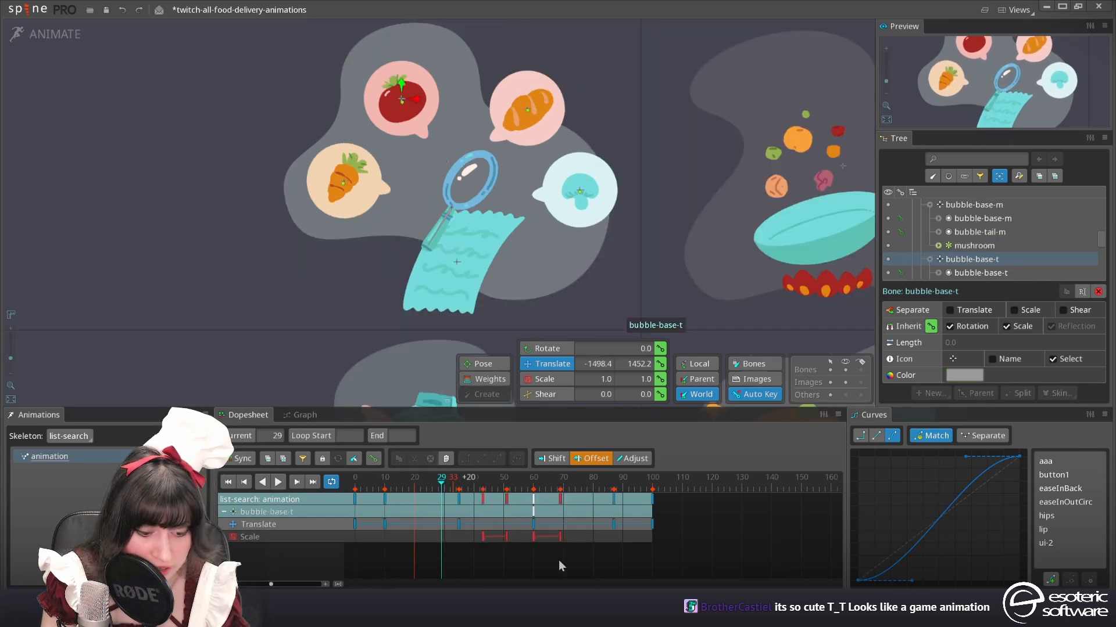
# Copy the four scale keys of bubble-base-t and paste them onto the tomato-body bone
pyautogui.moveTo(575, 530); pyautogui.dragTo(504, 548)
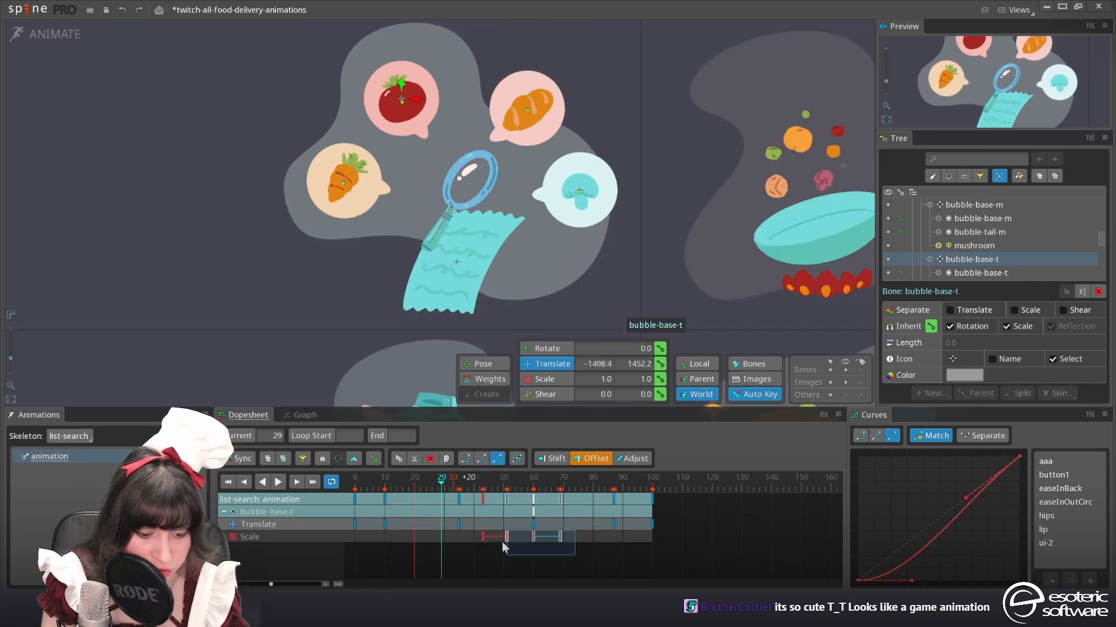
pyautogui.hotkey('ctrl', 'c')
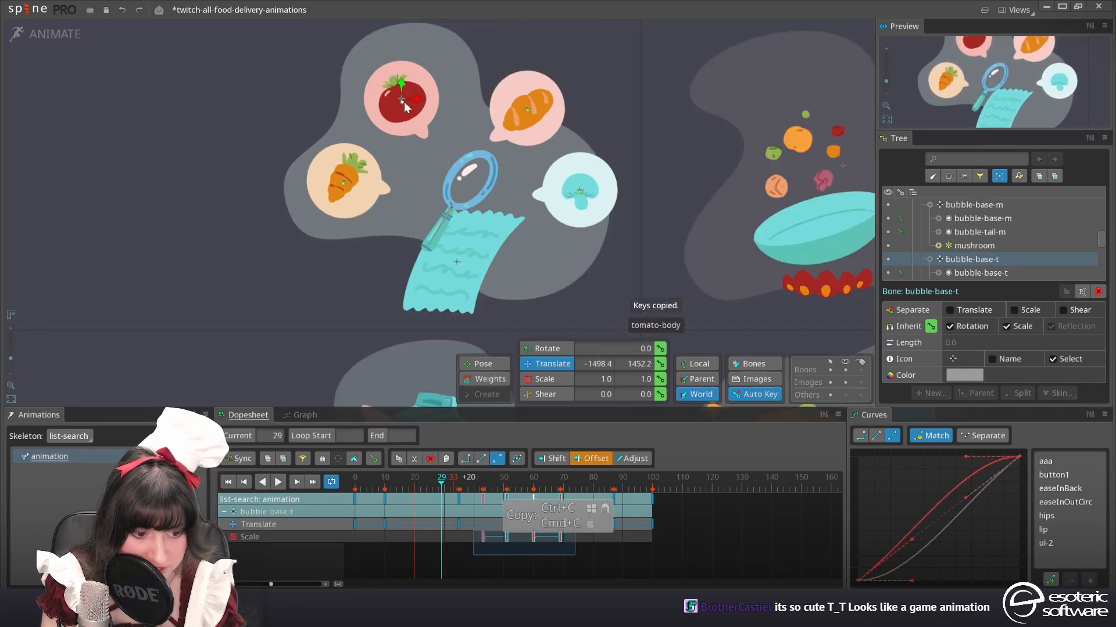
pyautogui.click(405, 107)
pyautogui.click(493, 482)
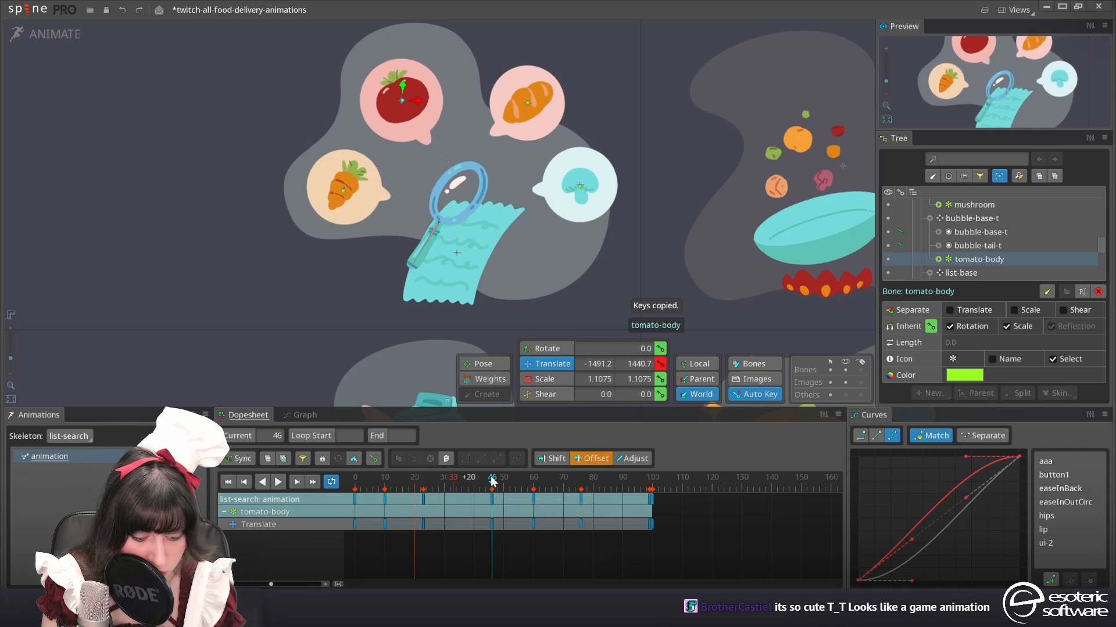
pyautogui.hotkey('ctrl', 'v')
# Show tomato-body together with bubble-base-t and shift the tomato-body scale keys 3 frames earlier to align with the bubble's
pyautogui.press('d')
pyautogui.moveTo(527, 545); pyautogui.dragTo(537, 542)
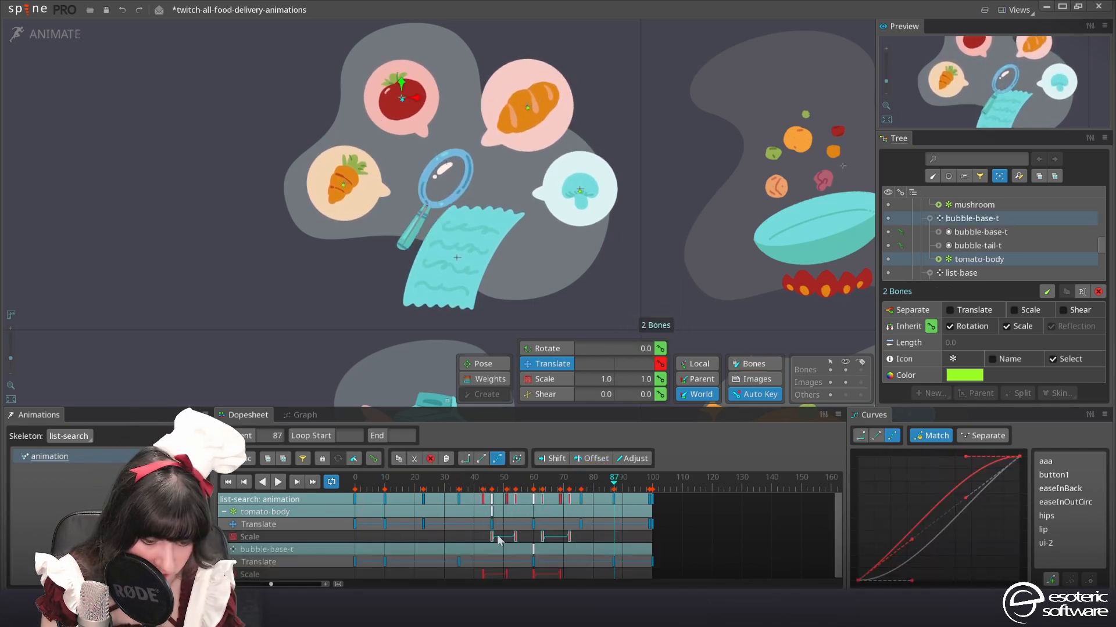
pyautogui.click(473, 482)
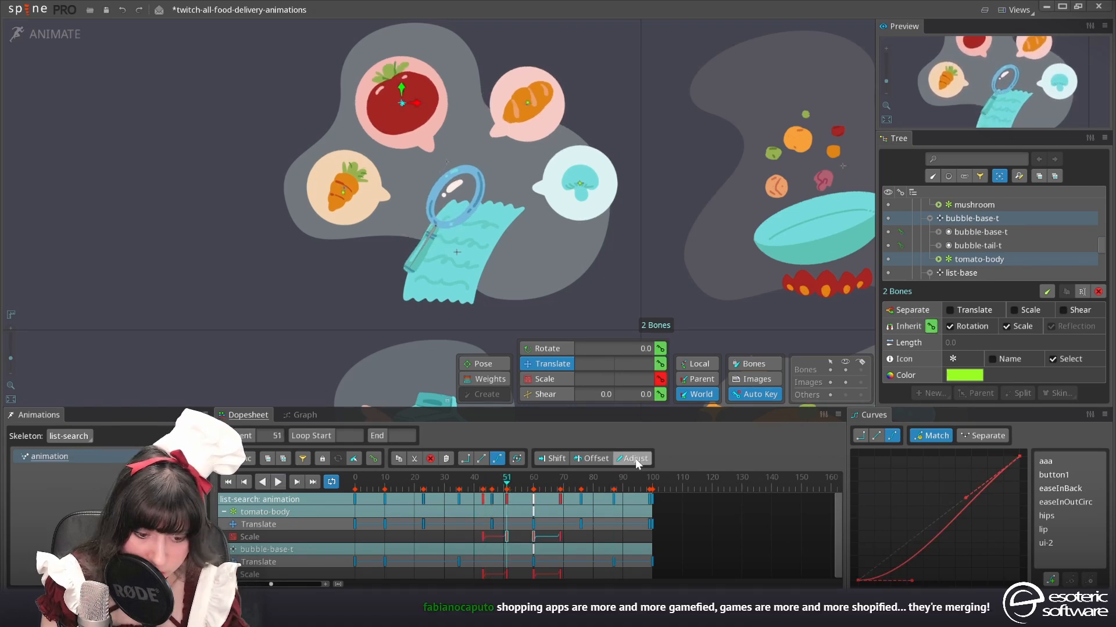
# With Adjust enabled, rescale the tomato-body scale keys at frames 51 and 60 to 1.236 and play back the animation
pyautogui.click(635, 459)
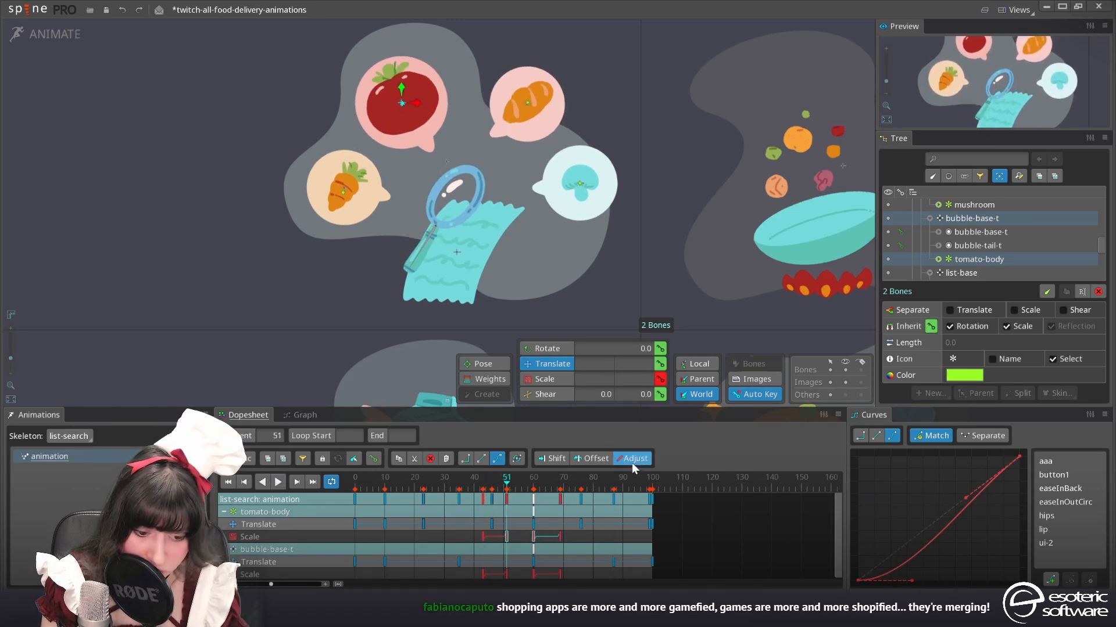
pyautogui.click(546, 381)
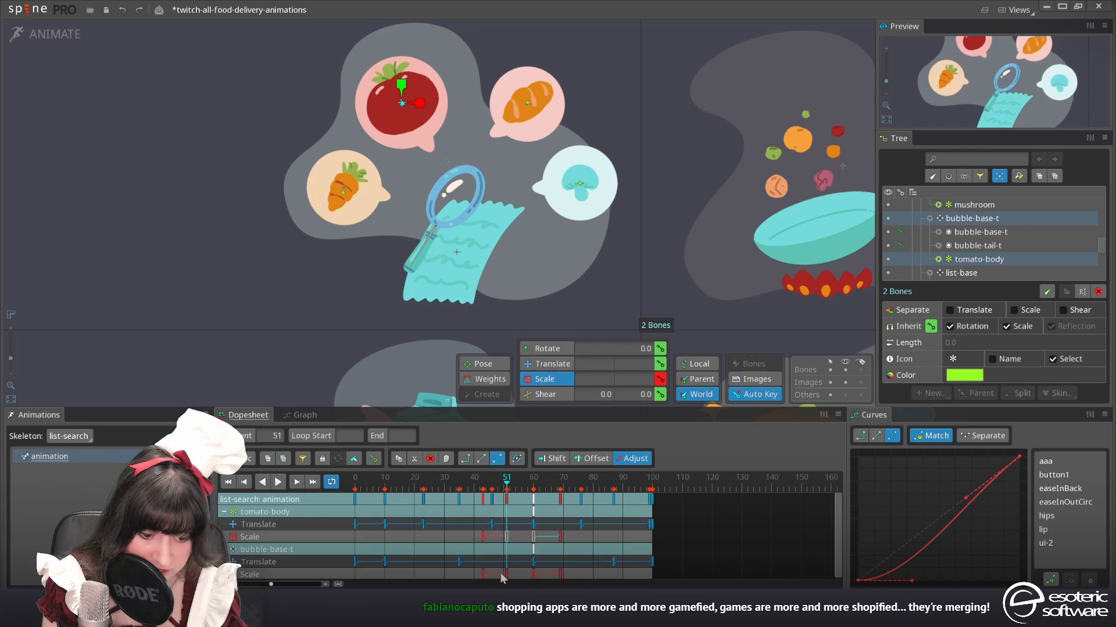
pyautogui.click(510, 542)
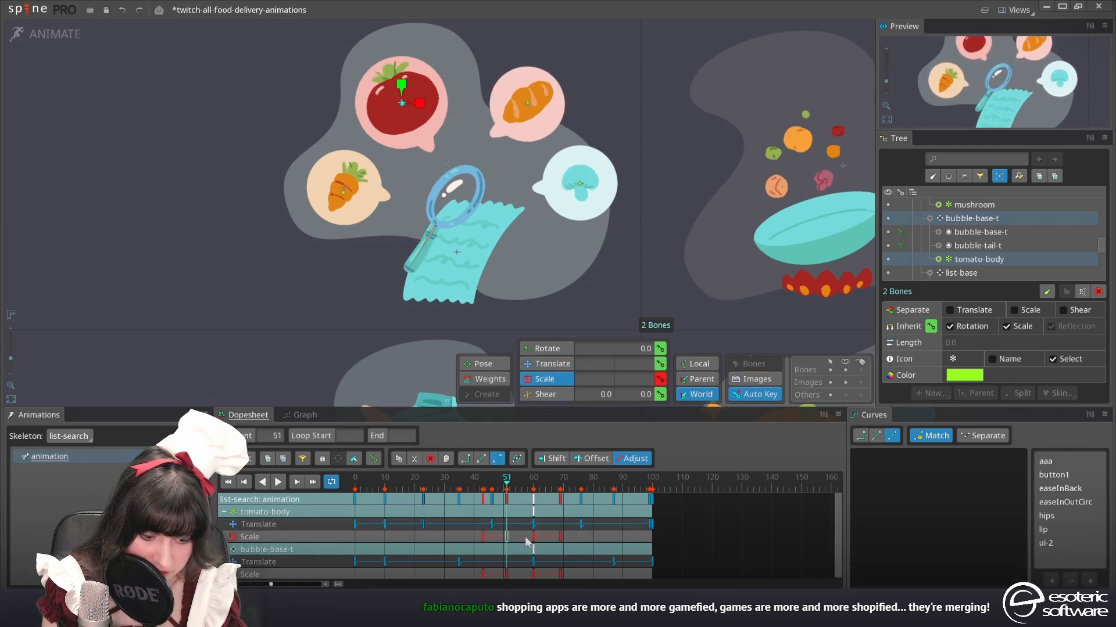
pyautogui.click(534, 538)
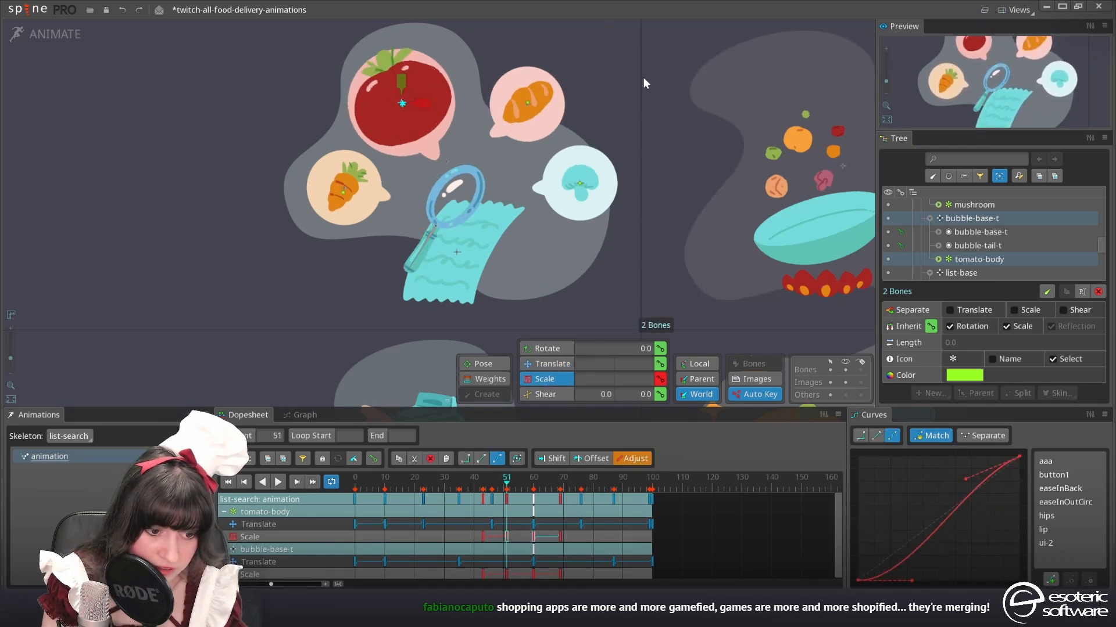
pyautogui.click(460, 480)
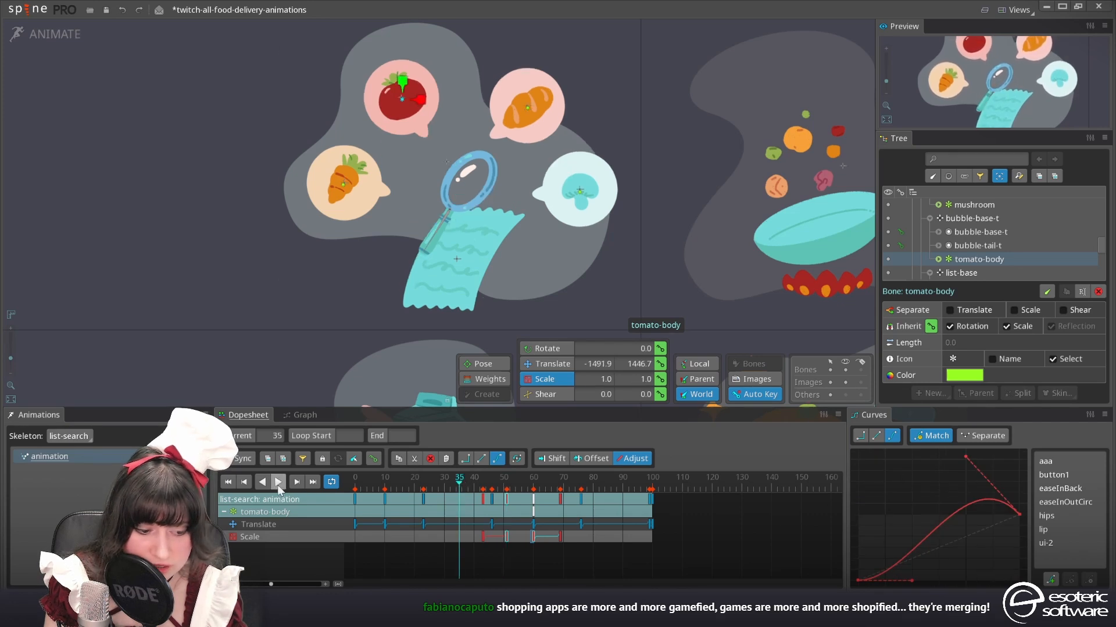
pyautogui.click(279, 482)
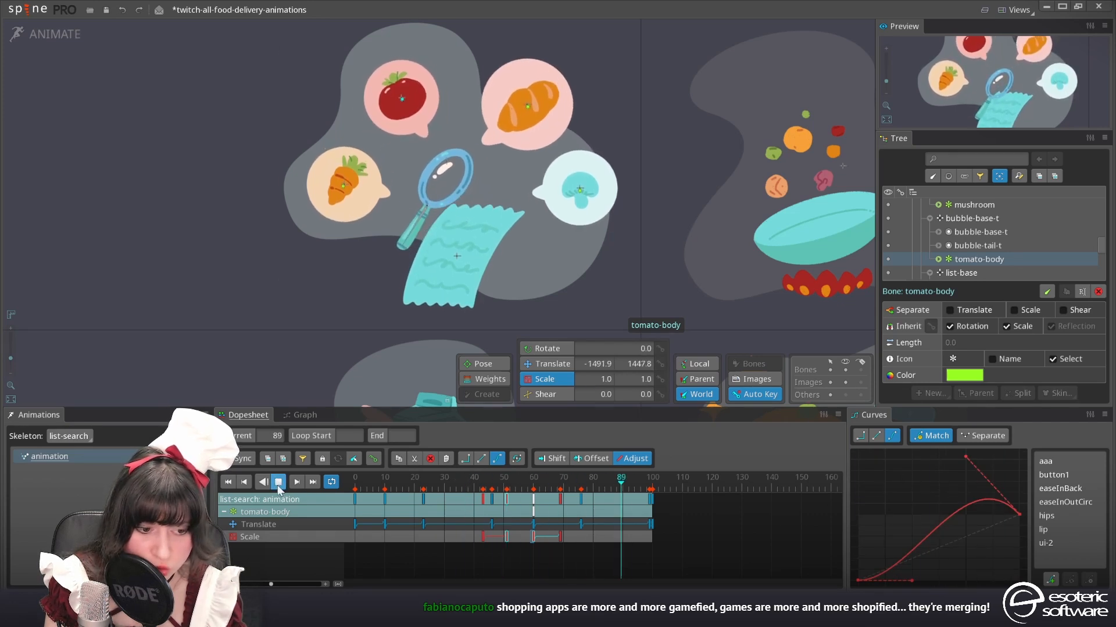
pyautogui.click(277, 483)
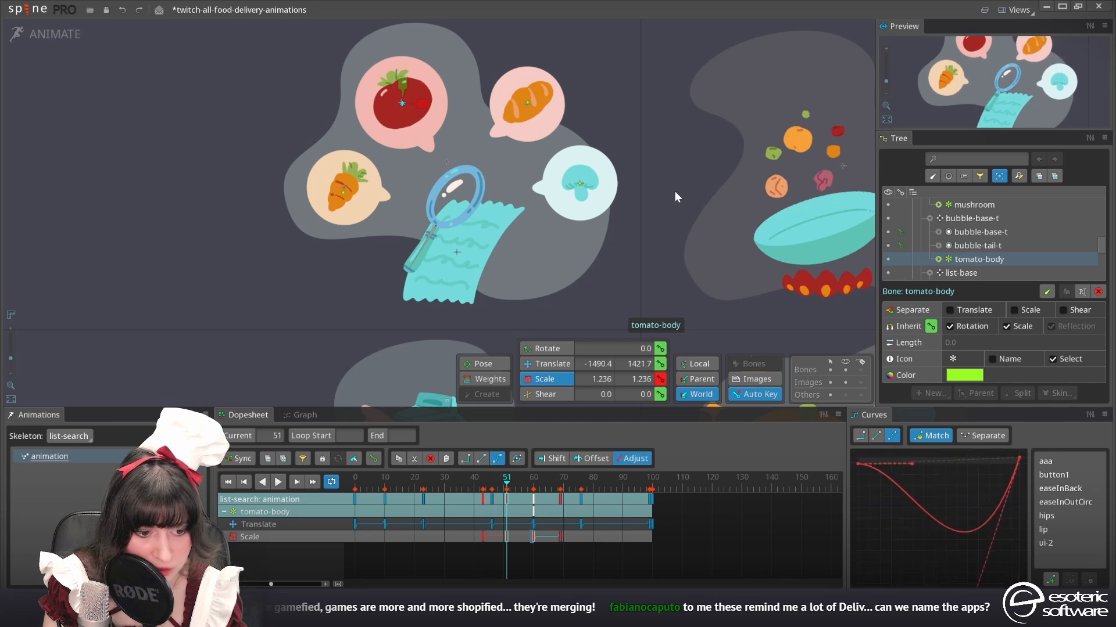
# Delay the last three tomato-body scale keys by 3 frames, copy all four scale keys, and play the animation
pyautogui.moveTo(601, 556); pyautogui.dragTo(477, 532)
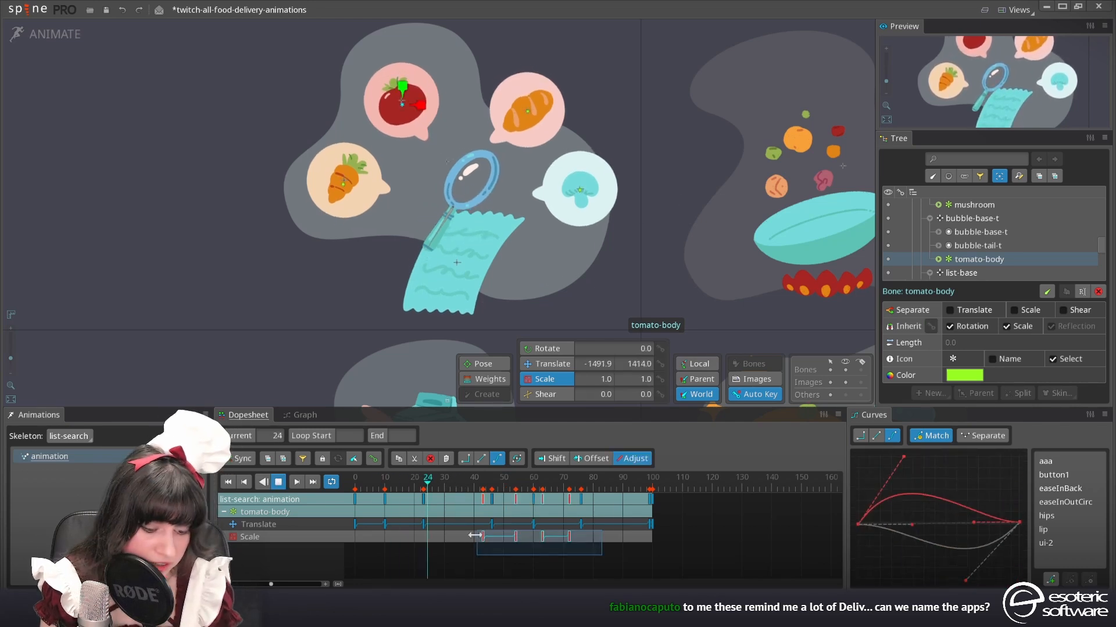
pyautogui.hotkey('ctrl', 'c')
pyautogui.click(284, 480)
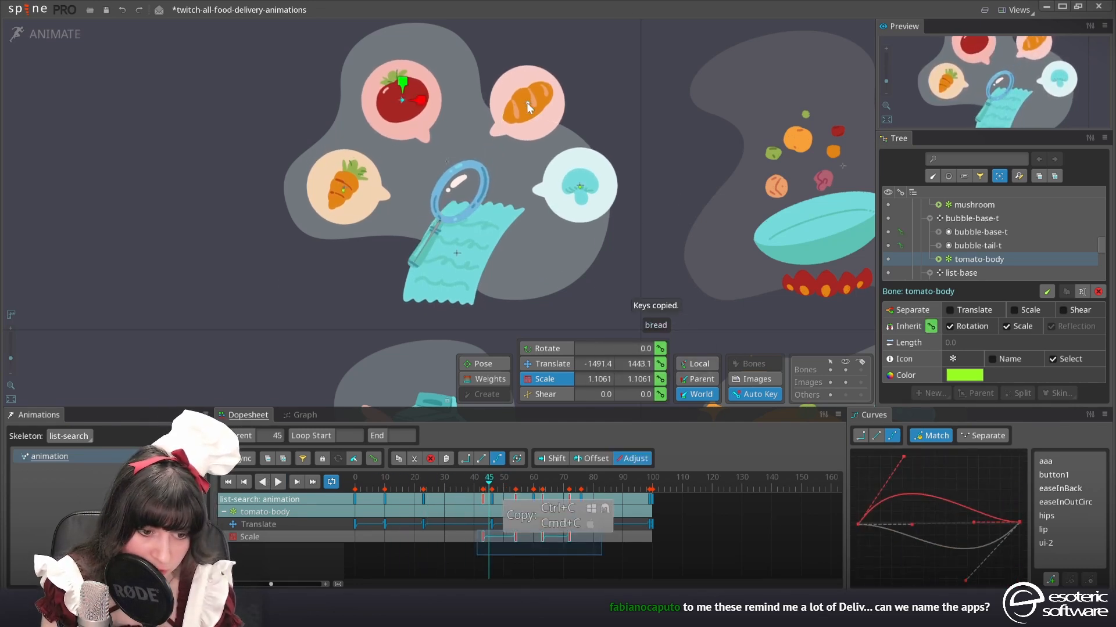
# Show the bread bone together with bubble-base-b and paste the copied scale keys onto bread near the start of the bubble's scaling
pyautogui.click(528, 107)
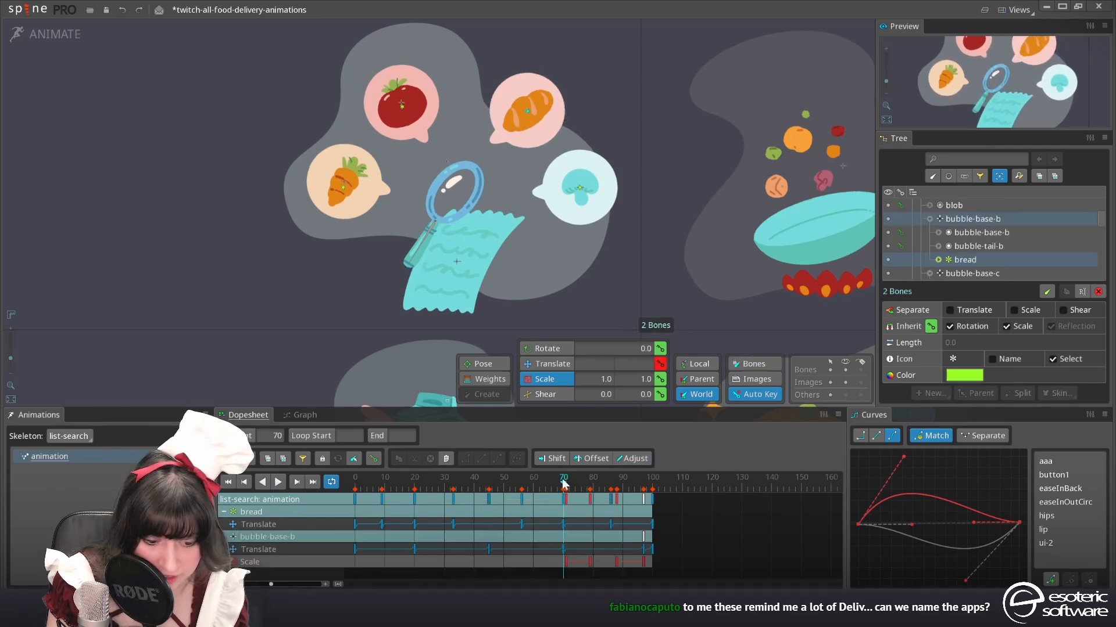
pyautogui.moveTo(563, 481); pyautogui.dragTo(567, 481)
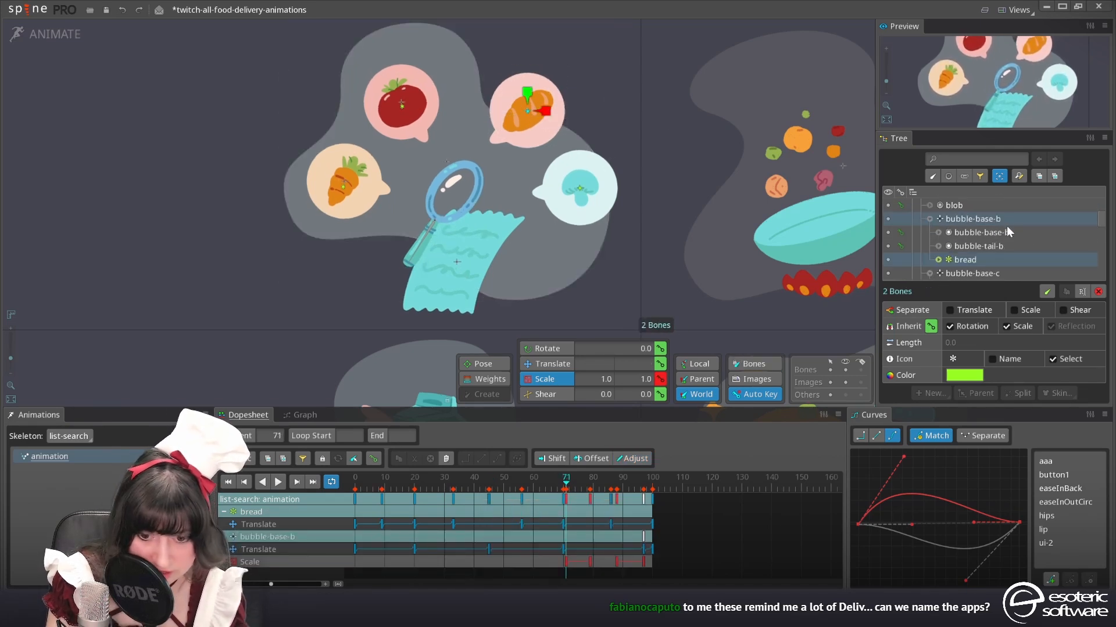
pyautogui.click(987, 261)
pyautogui.hotkey('ctrl', 'v')
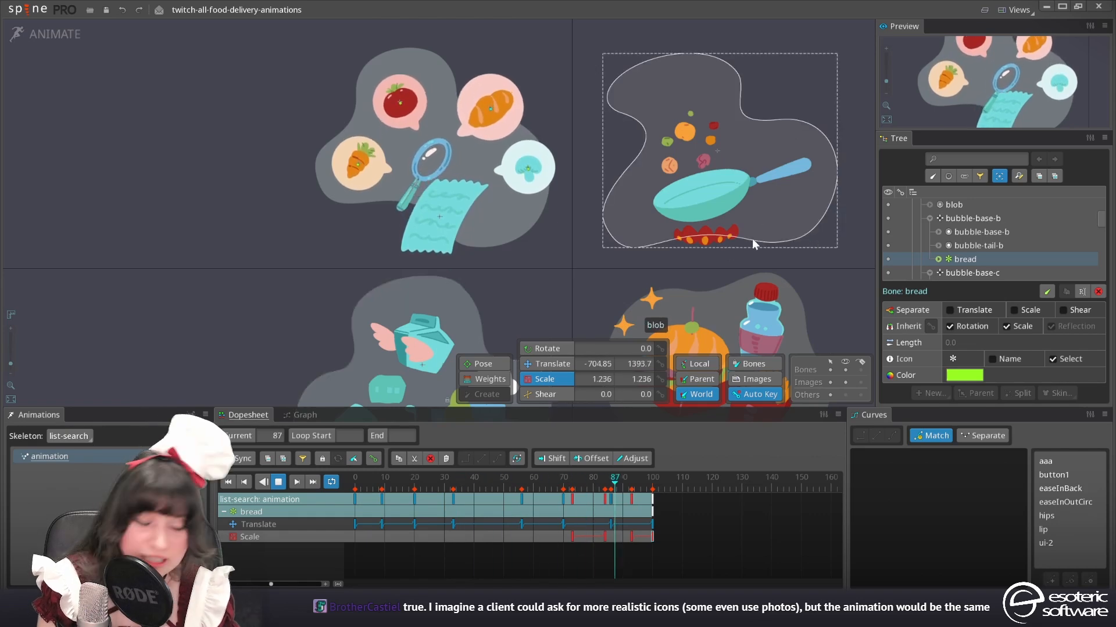
# In Setup mode, create a separate bone for each of the seven slots food-piece-1 to food-piece-7
pyautogui.click(65, 41)
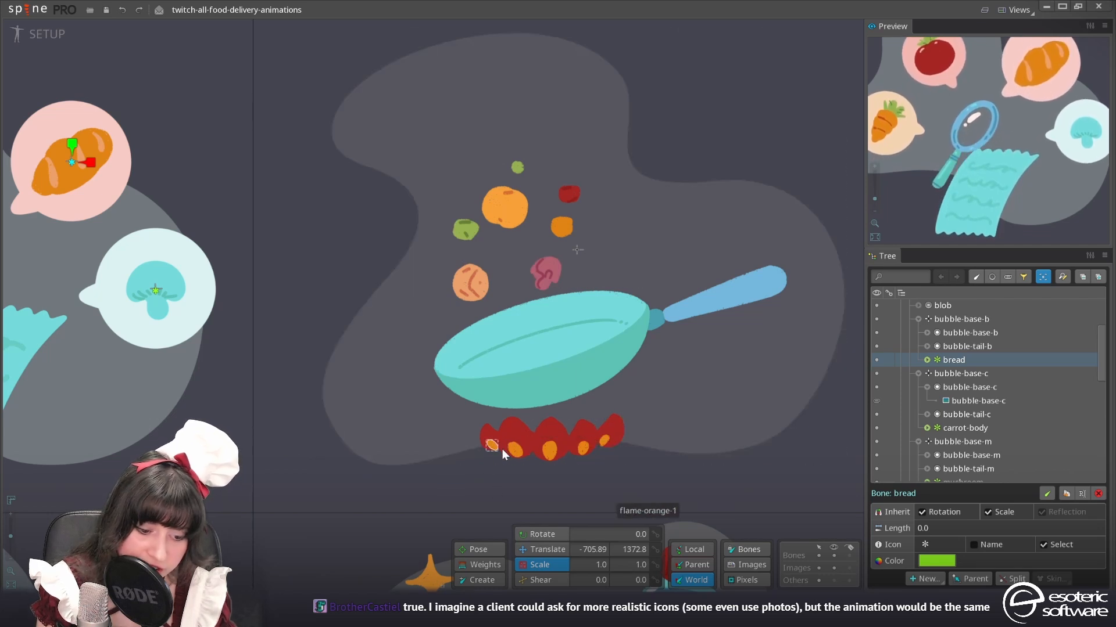
pyautogui.click(470, 289)
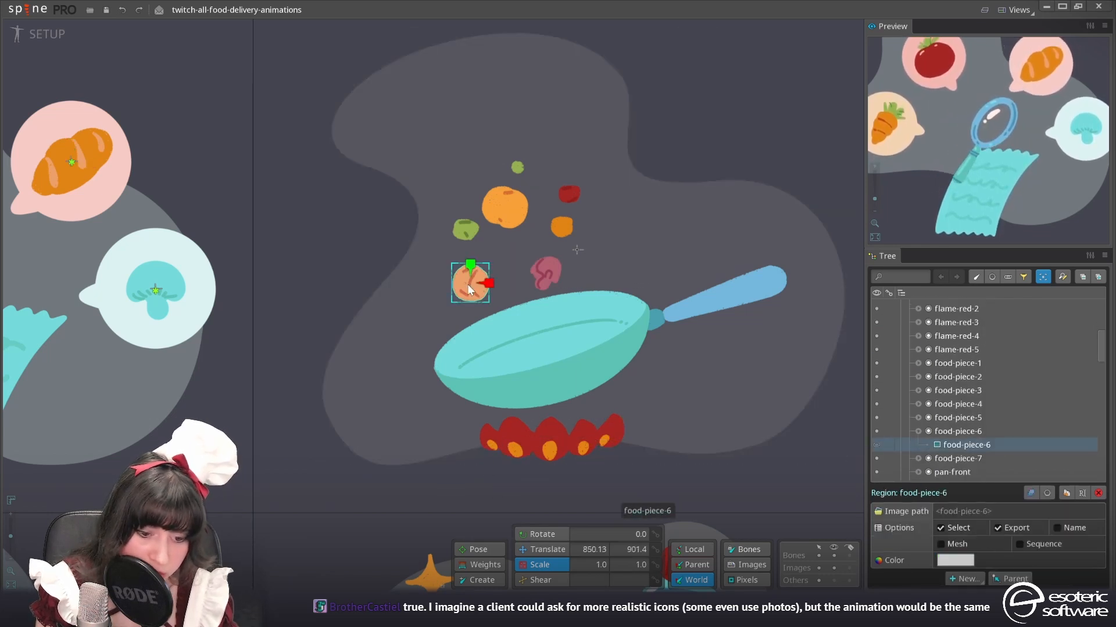
pyautogui.moveTo(995, 465); pyautogui.dragTo(926, 369)
pyautogui.click(965, 579)
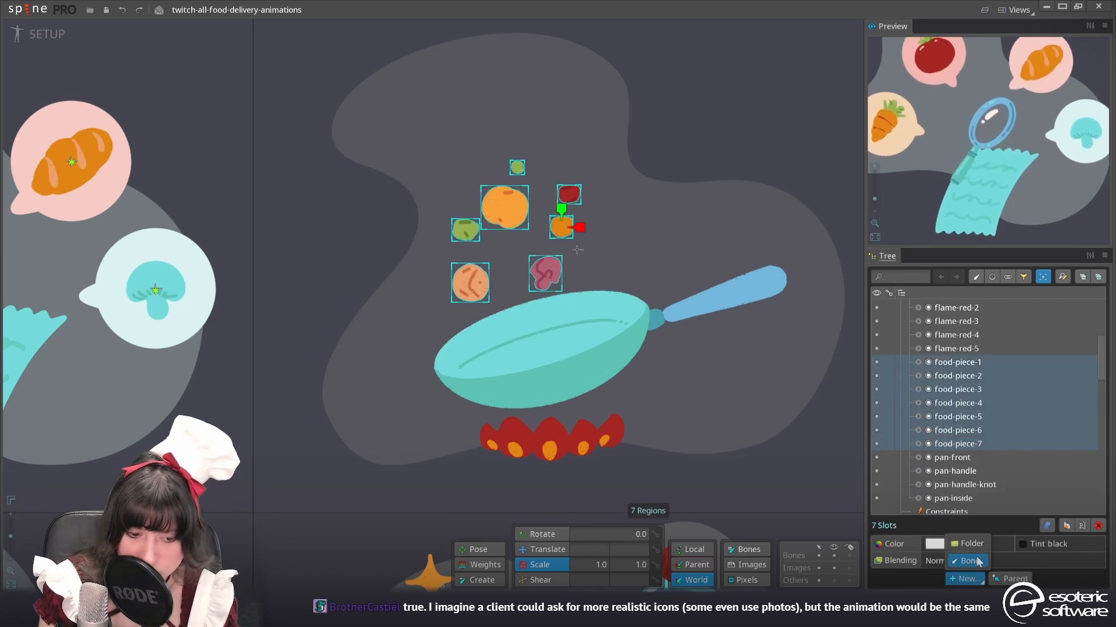
pyautogui.click(978, 561)
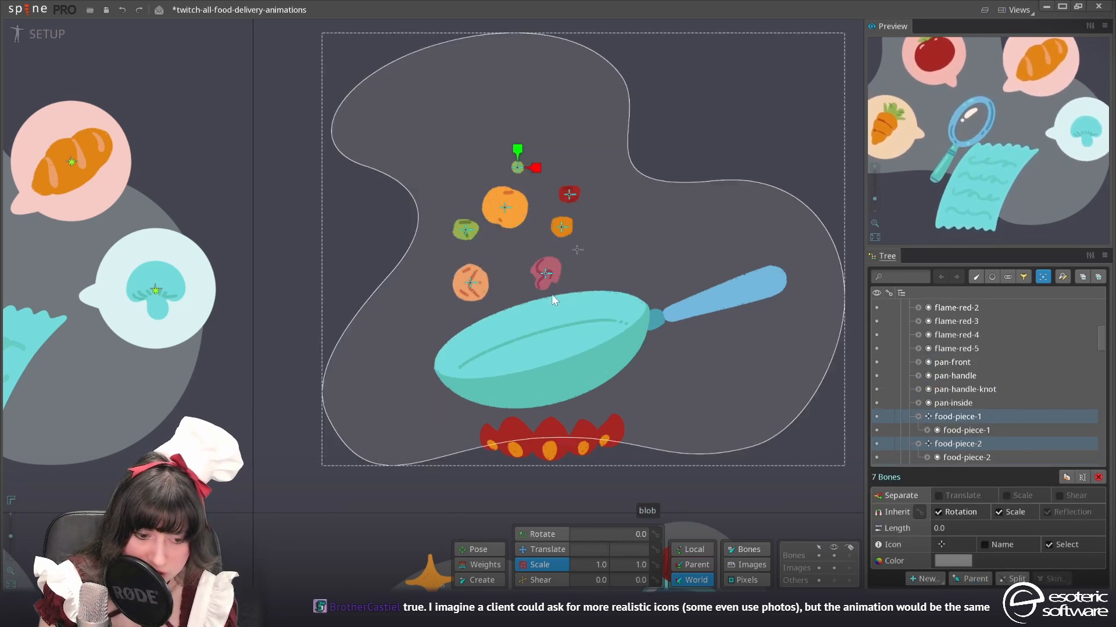
# Create a bone about 94 long under the pan-cooking root, from base to tip of the leftmost flame, holding flame-orange-1 and flame-red-1
pyautogui.click(549, 451)
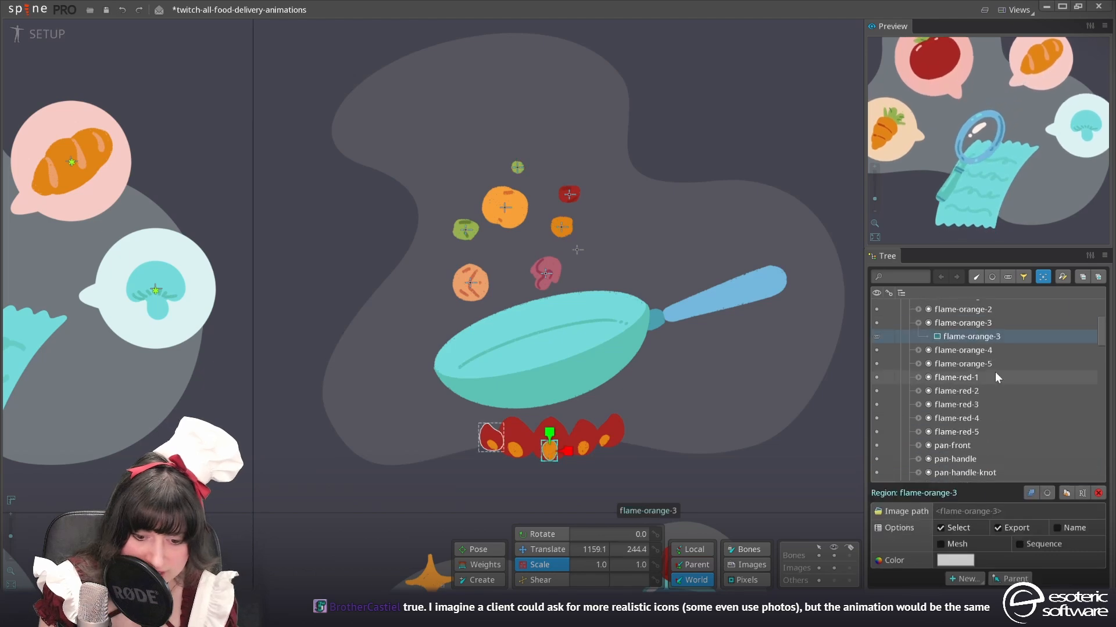
pyautogui.rightClick(973, 324)
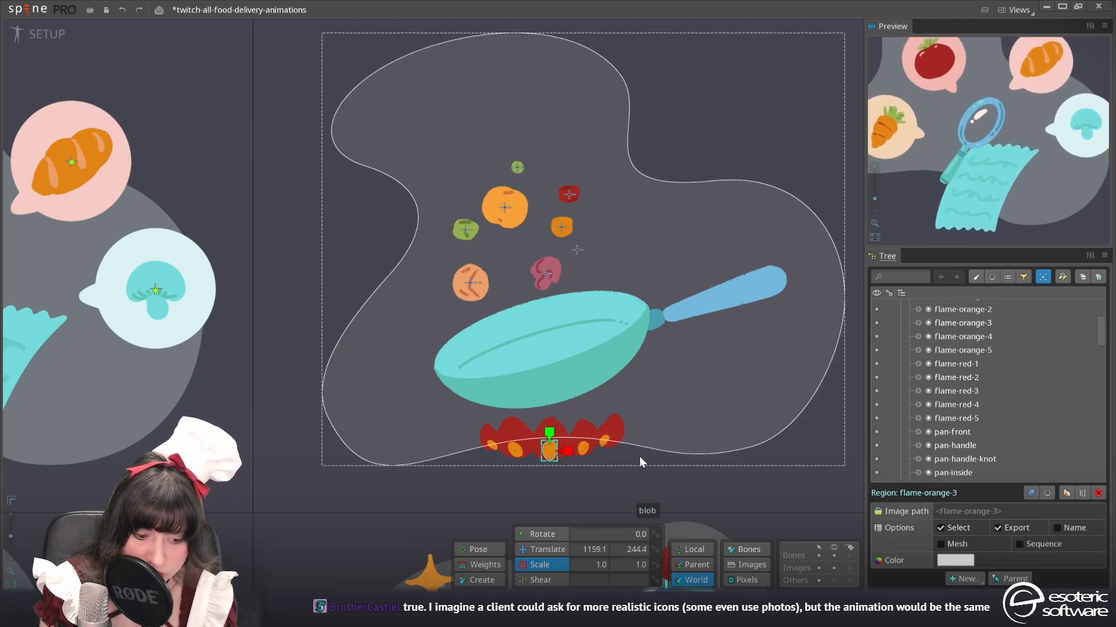
pyautogui.scroll(4, 546, 465)
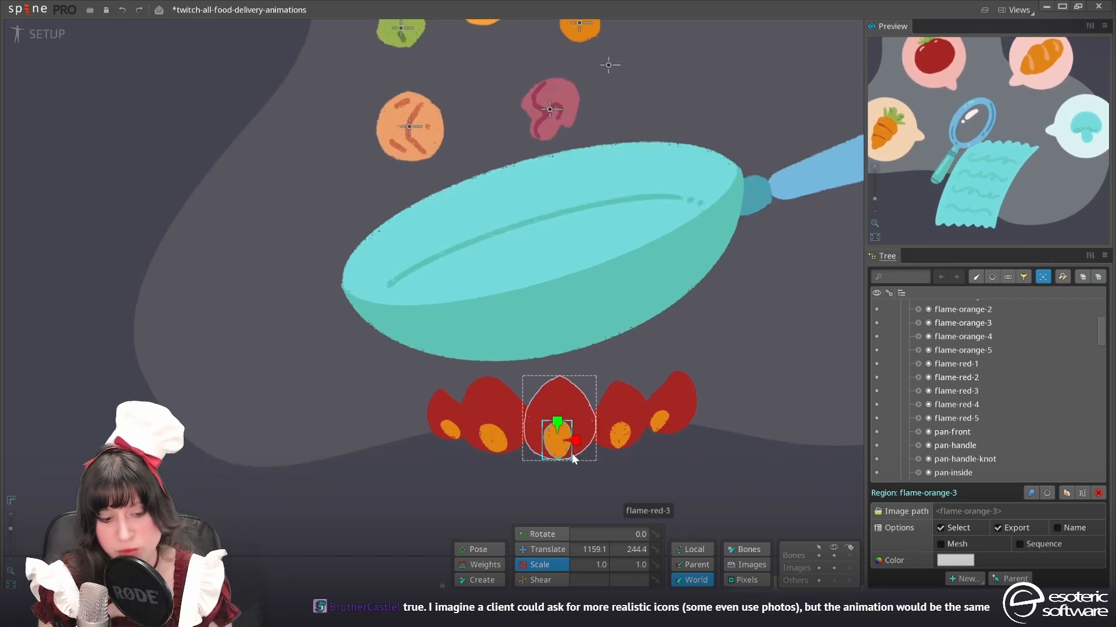
pyautogui.click(450, 430)
pyautogui.click(481, 581)
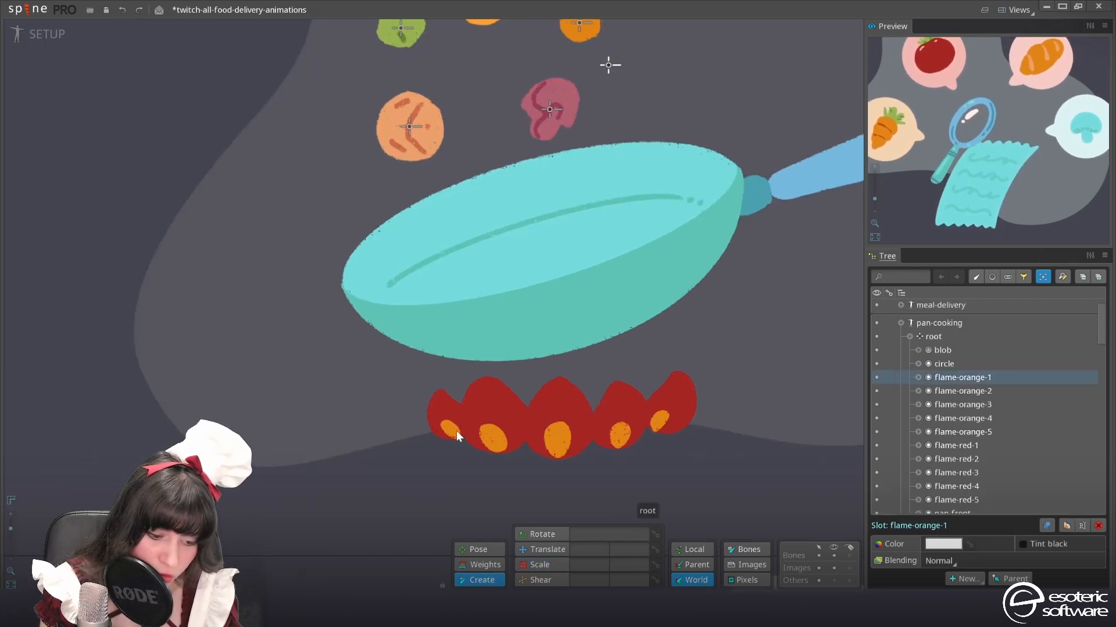
pyautogui.click(941, 338)
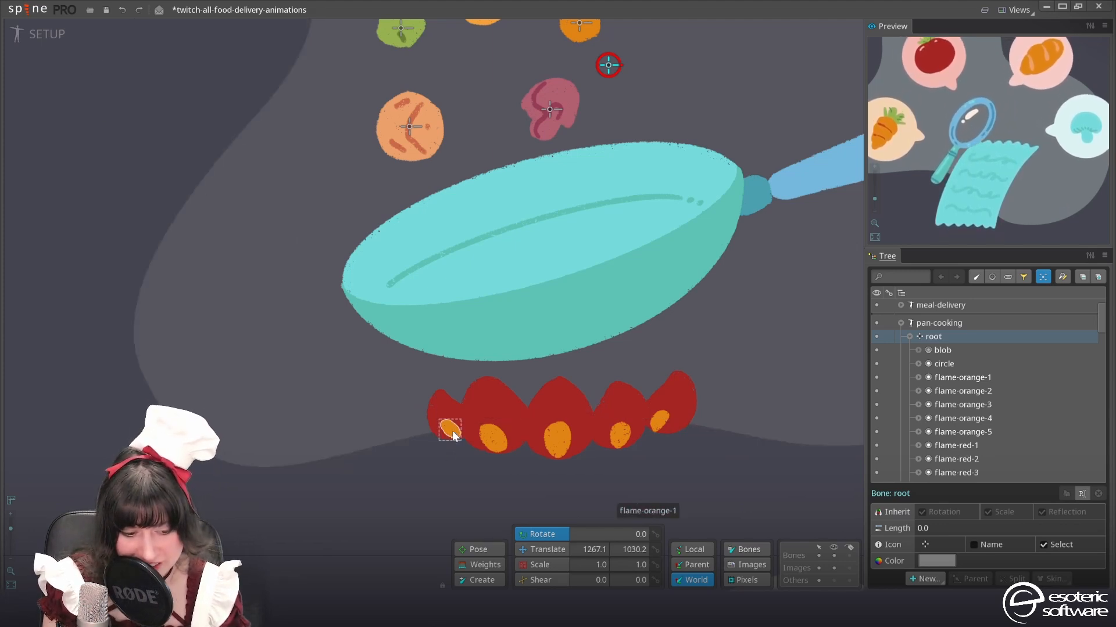
pyautogui.press('x')
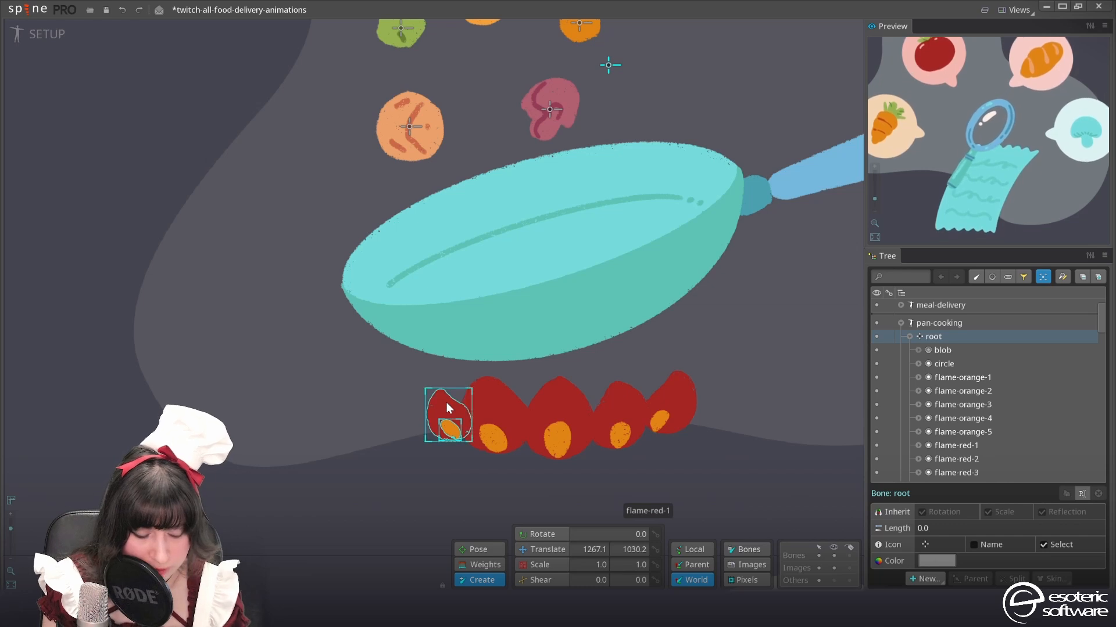
pyautogui.moveTo(457, 440); pyautogui.dragTo(441, 402)
pyautogui.moveTo(439, 395); pyautogui.dragTo(439, 394)
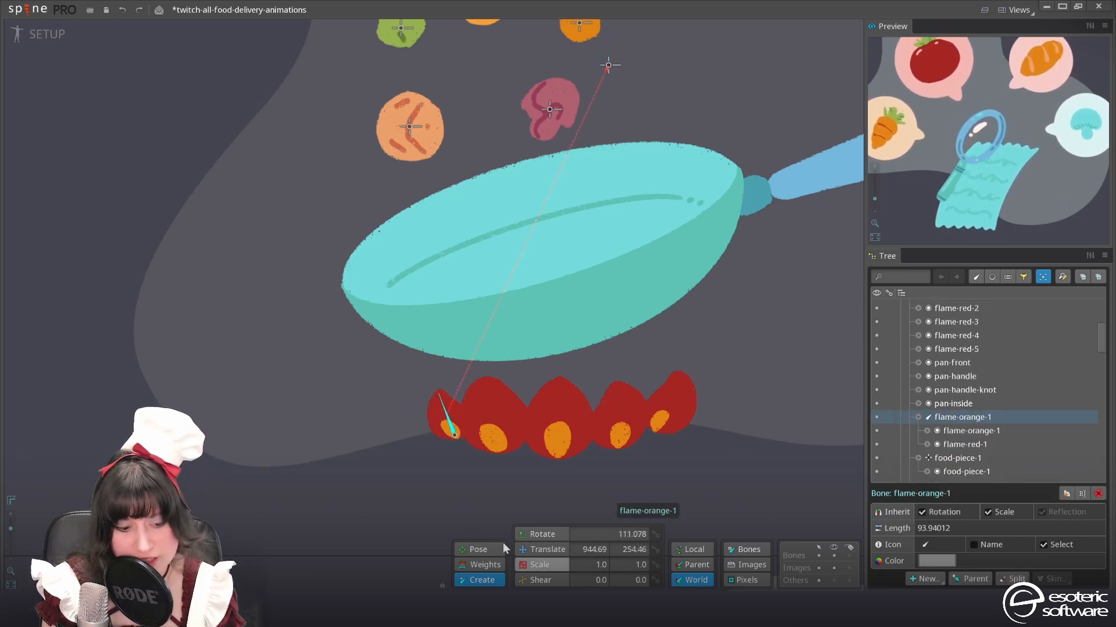
pyautogui.press('space')
# Create a bone about 154 long under root for the second flame, holding flame-orange-2 and flame-red-2
pyautogui.scroll(3, 1028, 452)
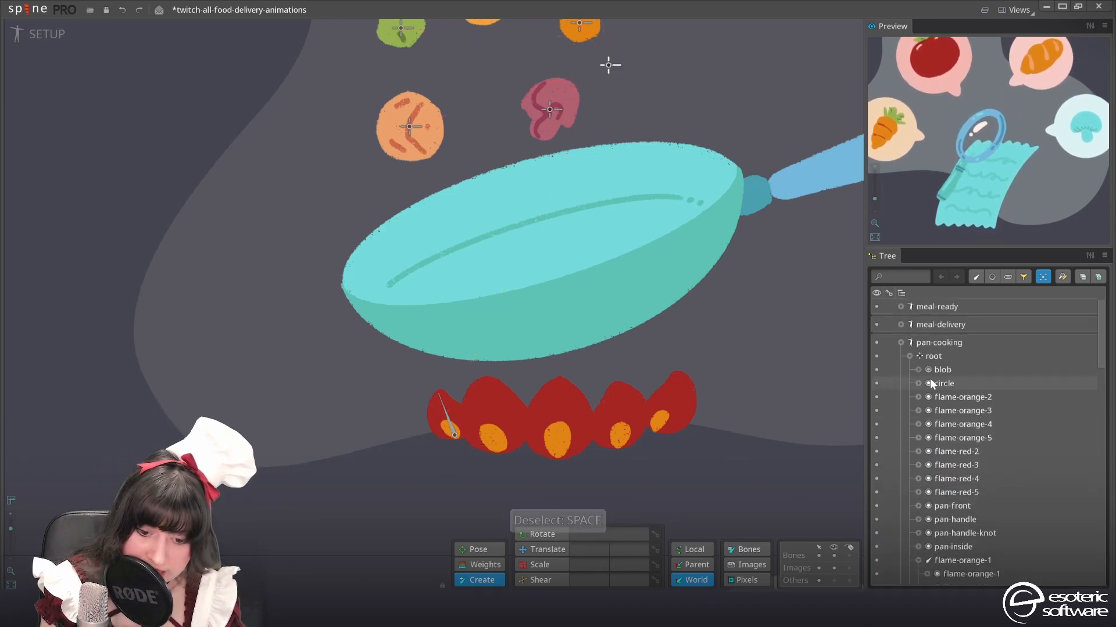
pyautogui.click(932, 356)
pyautogui.click(498, 443)
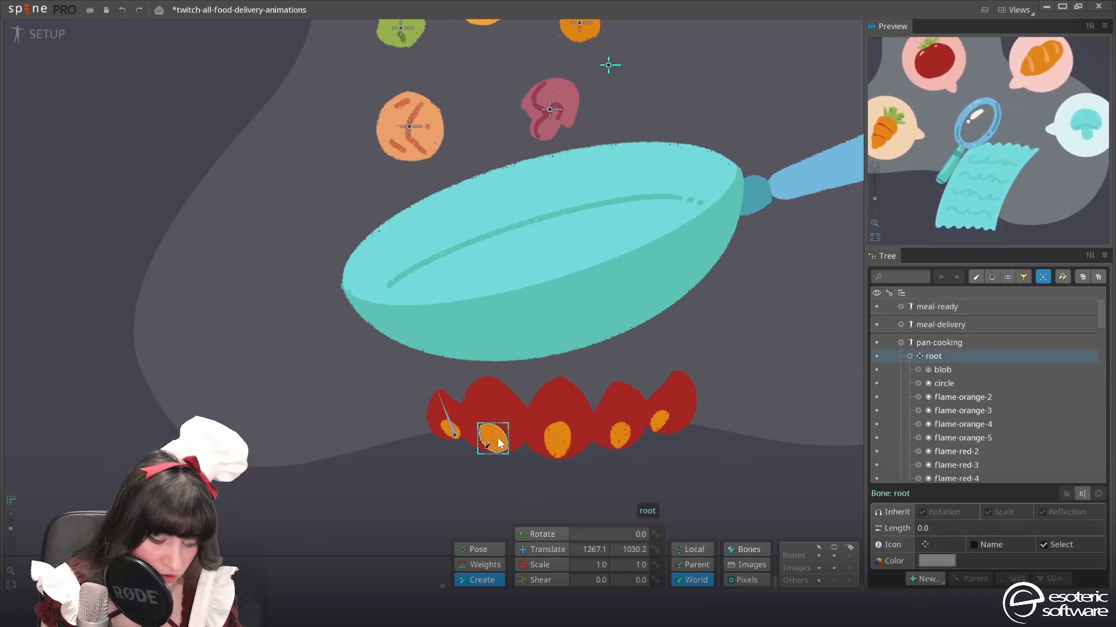
pyautogui.keyDown('ctrl'); pyautogui.click(498, 404); pyautogui.keyUp('ctrl')
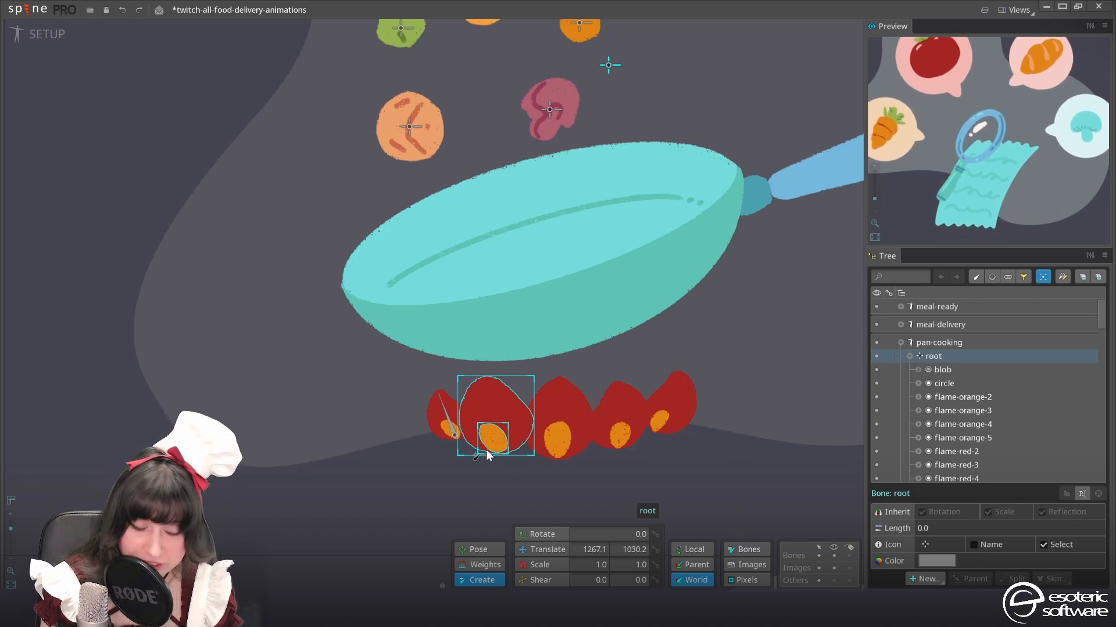
pyautogui.moveTo(498, 447); pyautogui.dragTo(487, 380)
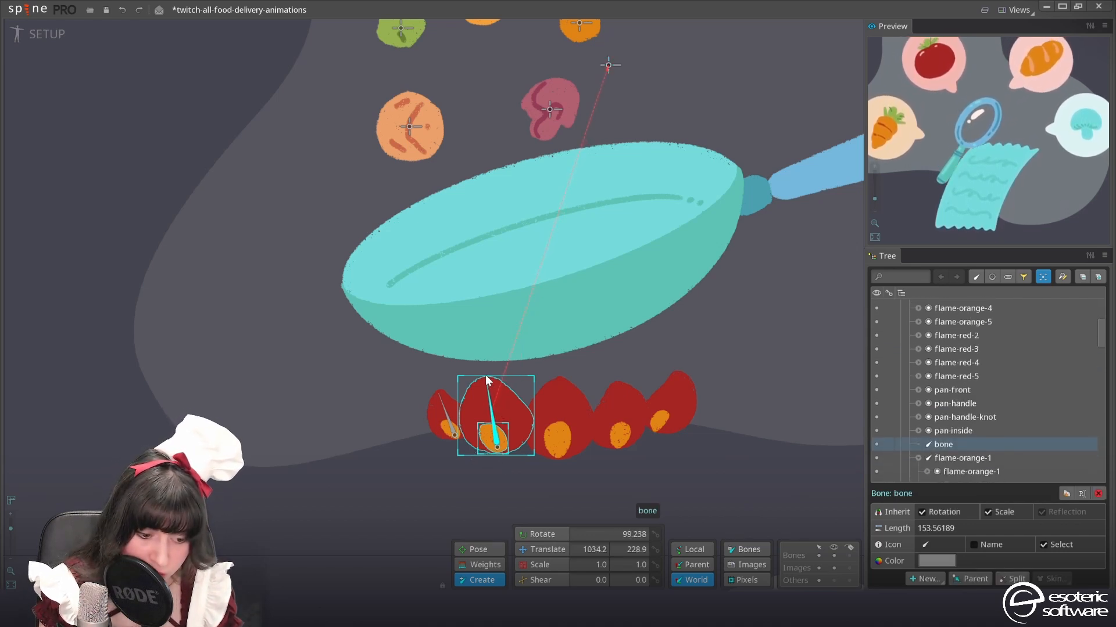
# Create a base-to-tip bone under root for the middle flame, holding flame-orange-3 and flame-red-3
pyautogui.scroll(3, 953, 377)
pyautogui.click(923, 336)
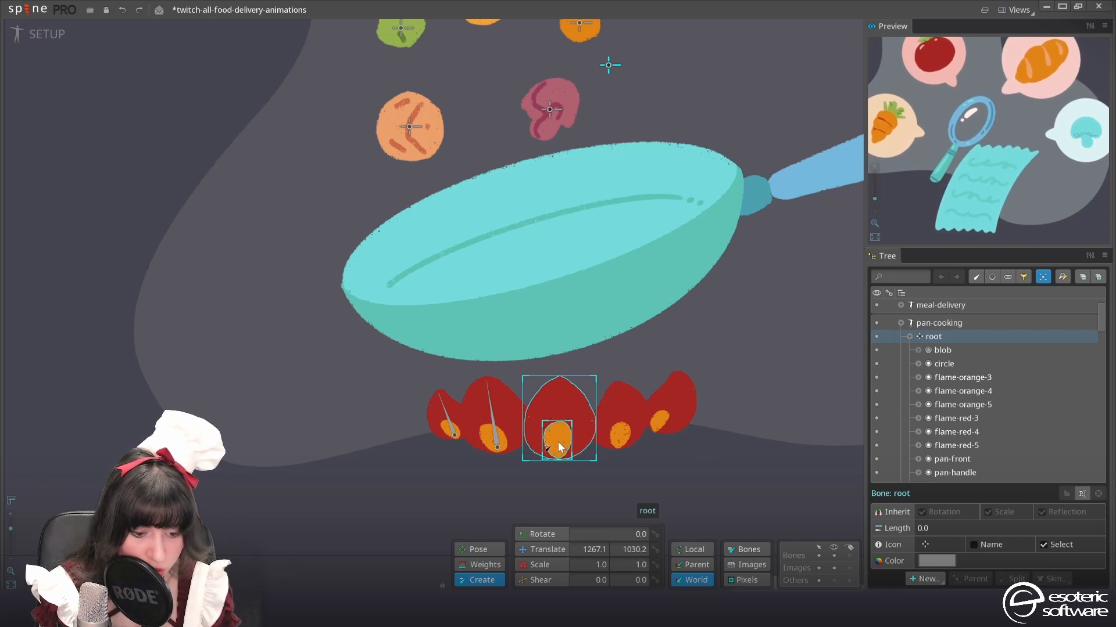
pyautogui.moveTo(558, 457); pyautogui.dragTo(558, 379)
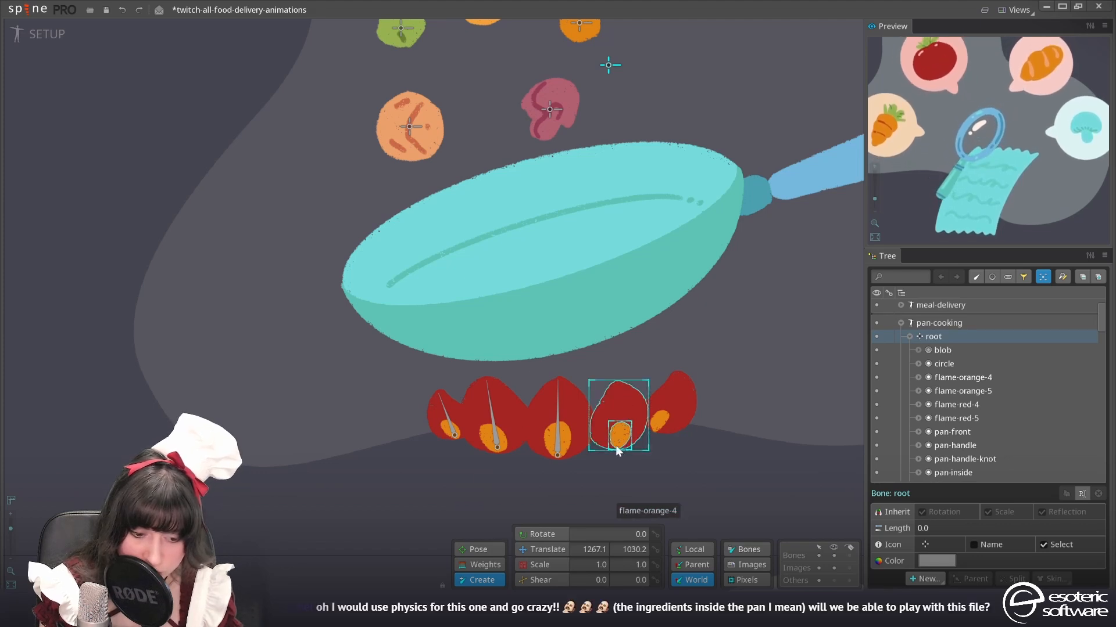
# Create a bone under root for flame-orange-4 and flame-red-4, and redraw it from the flame's base to its tip, about 128 long
pyautogui.moveTo(616, 443); pyautogui.dragTo(617, 383)
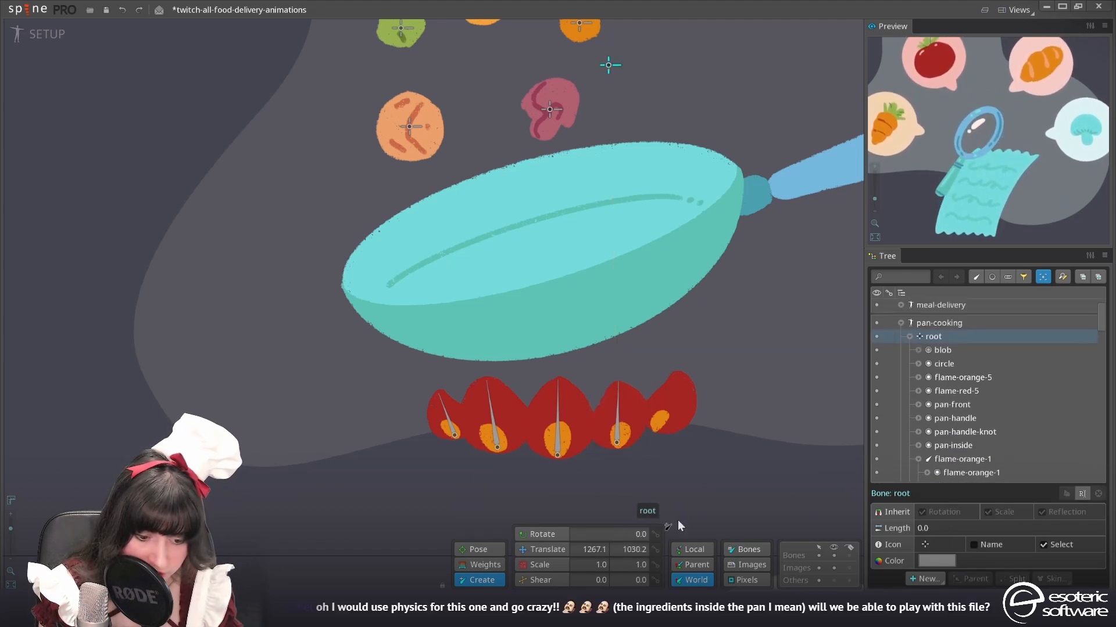
pyautogui.click(618, 440)
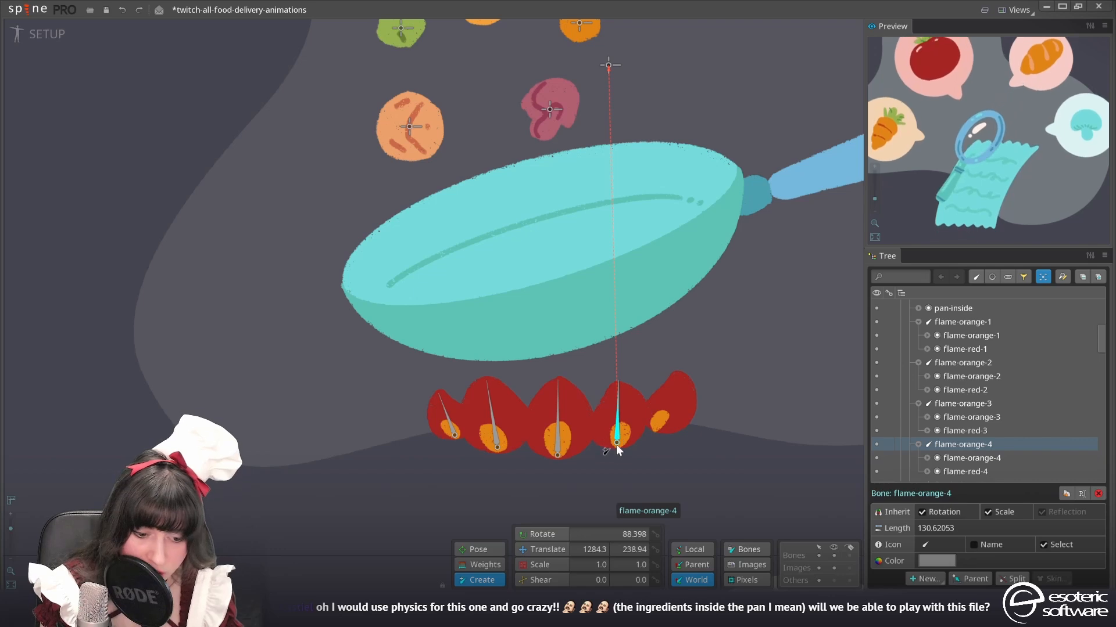
pyautogui.moveTo(617, 446); pyautogui.dragTo(621, 385)
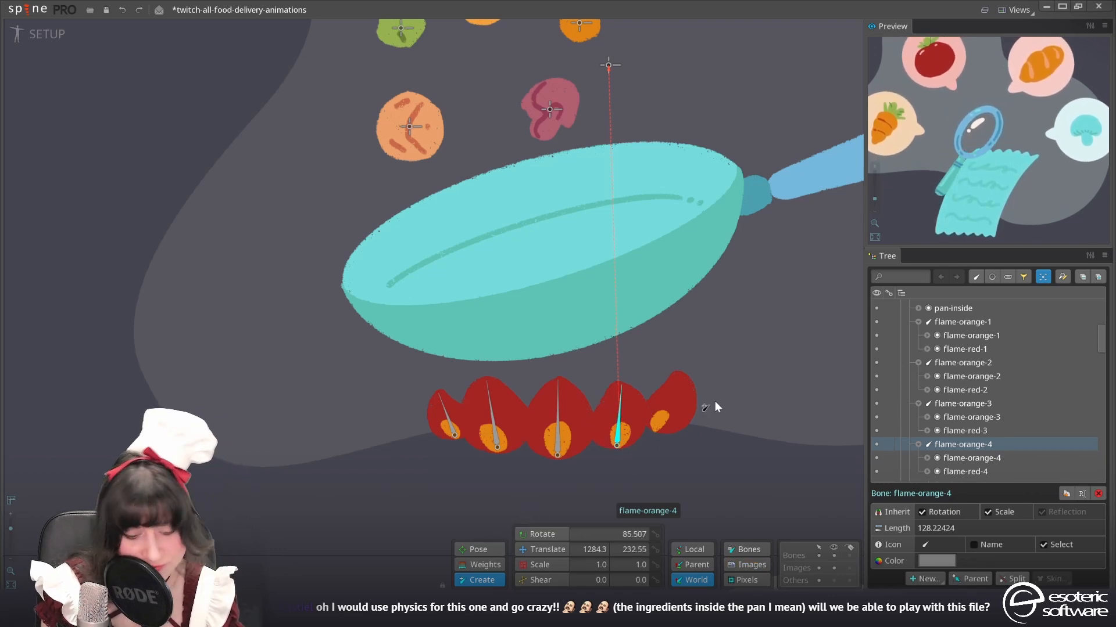
pyautogui.press('space')
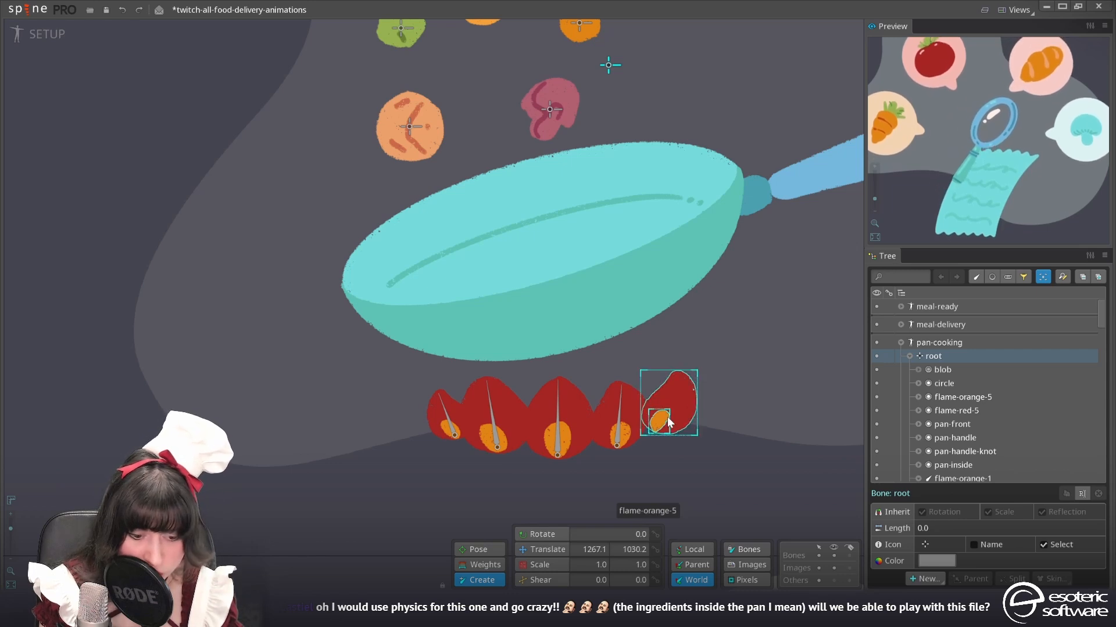
# Create a bone about 116 long under root for the rightmost flame, holding flame-orange-5 and flame-red-5, and save the project
pyautogui.moveTo(657, 433); pyautogui.dragTo(672, 377)
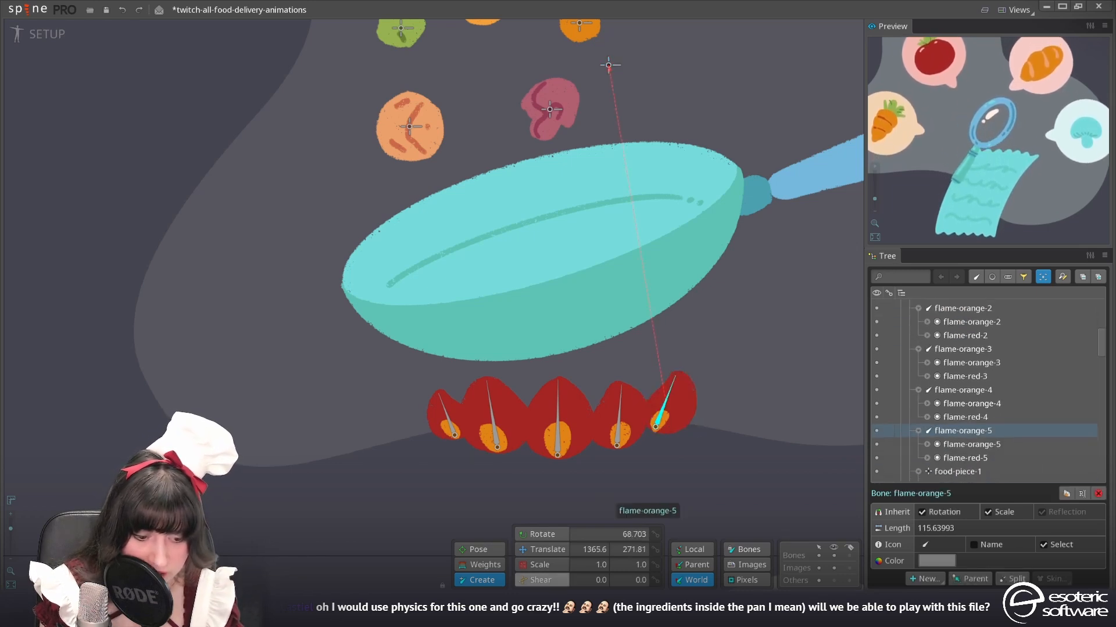
pyautogui.hotkey('ctrl', 's')
pyautogui.scroll(-2, 451, 347)
pyautogui.scroll(-3, 451, 343)
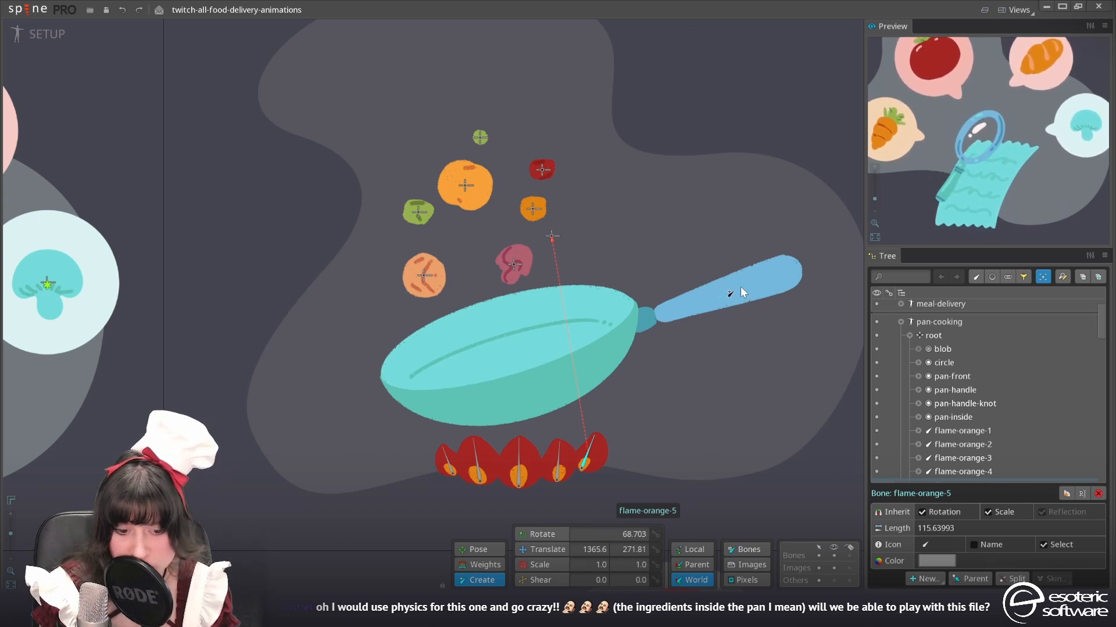
pyautogui.click(726, 294)
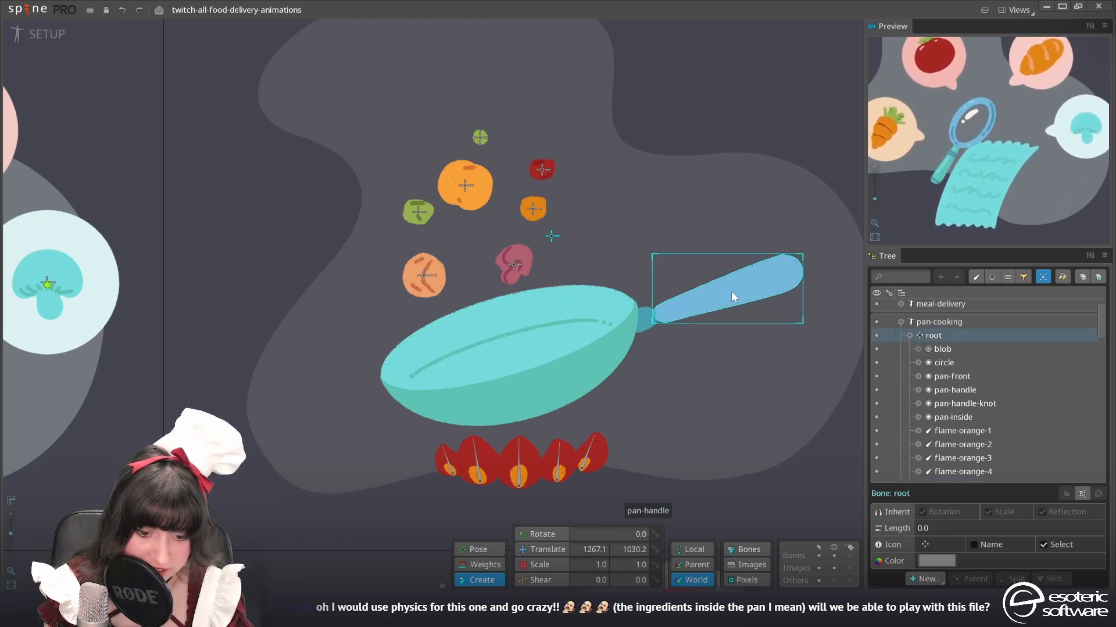
pyautogui.moveTo(736, 290); pyautogui.dragTo(444, 387)
pyautogui.hotkey('ctrl', 'z')
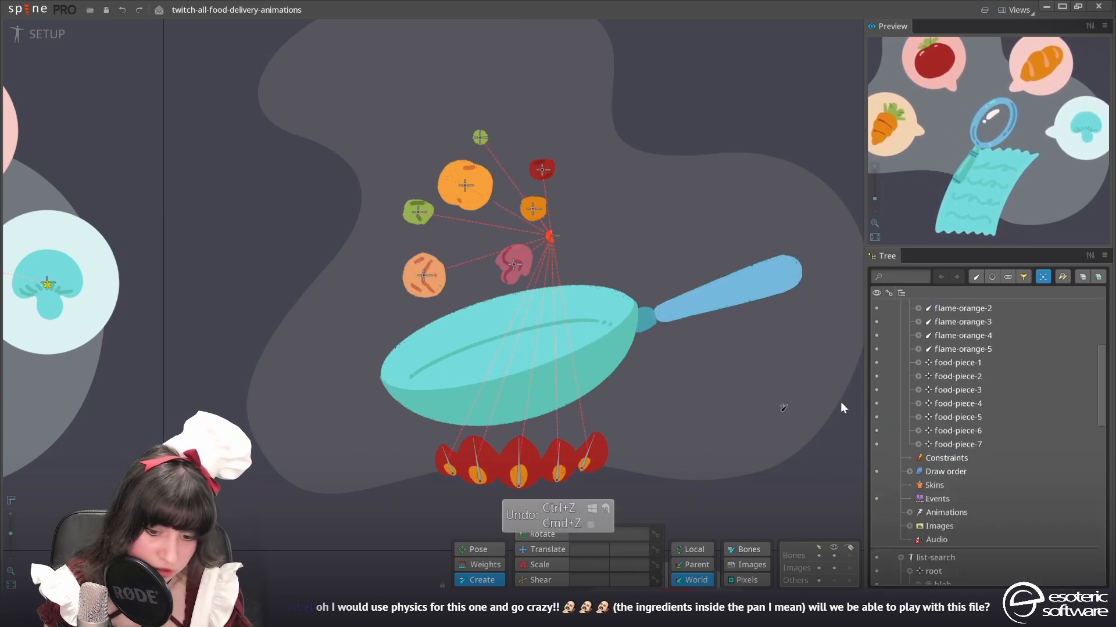
# Create a pan-handle bone about 1168 long under root, from the handle to the pan's far edge, holding pan-front, pan-handle, pan-handle-knot and pan-inside
pyautogui.scroll(2, 1013, 347)
pyautogui.scroll(2, 939, 322)
pyautogui.click(939, 322)
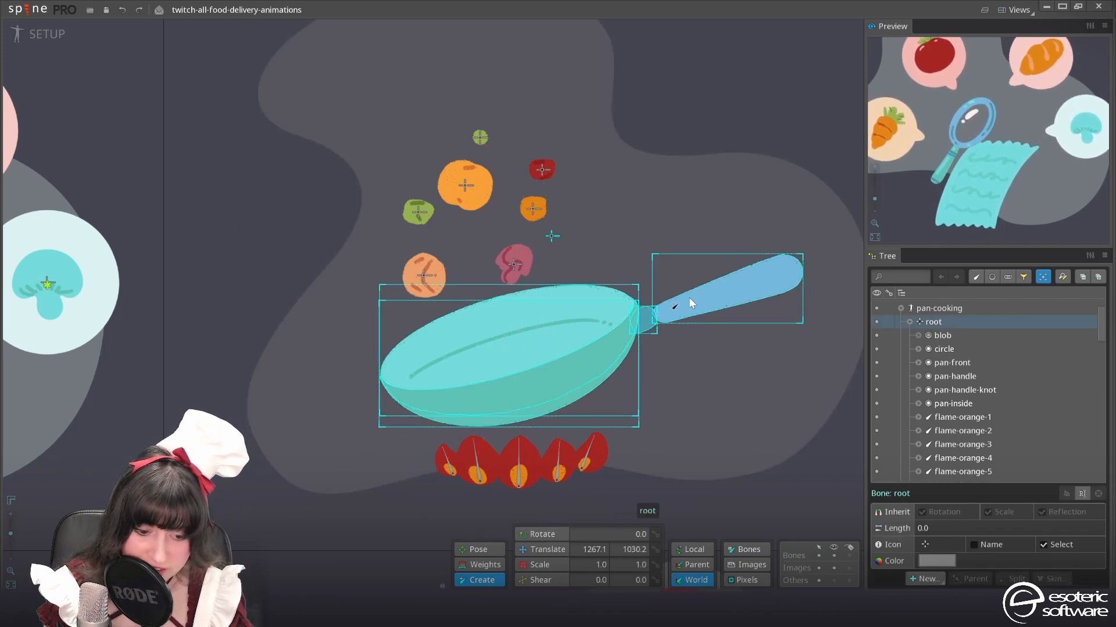
pyautogui.moveTo(740, 288); pyautogui.dragTo(402, 405)
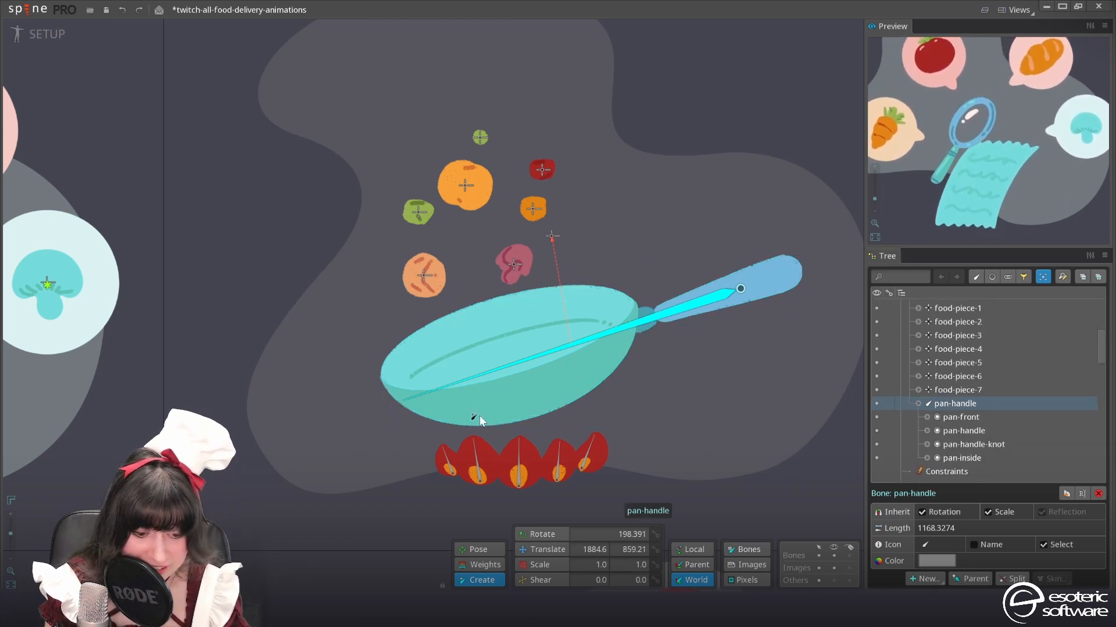
pyautogui.click(544, 549)
pyautogui.click(534, 386)
pyautogui.moveTo(531, 383); pyautogui.dragTo(493, 360)
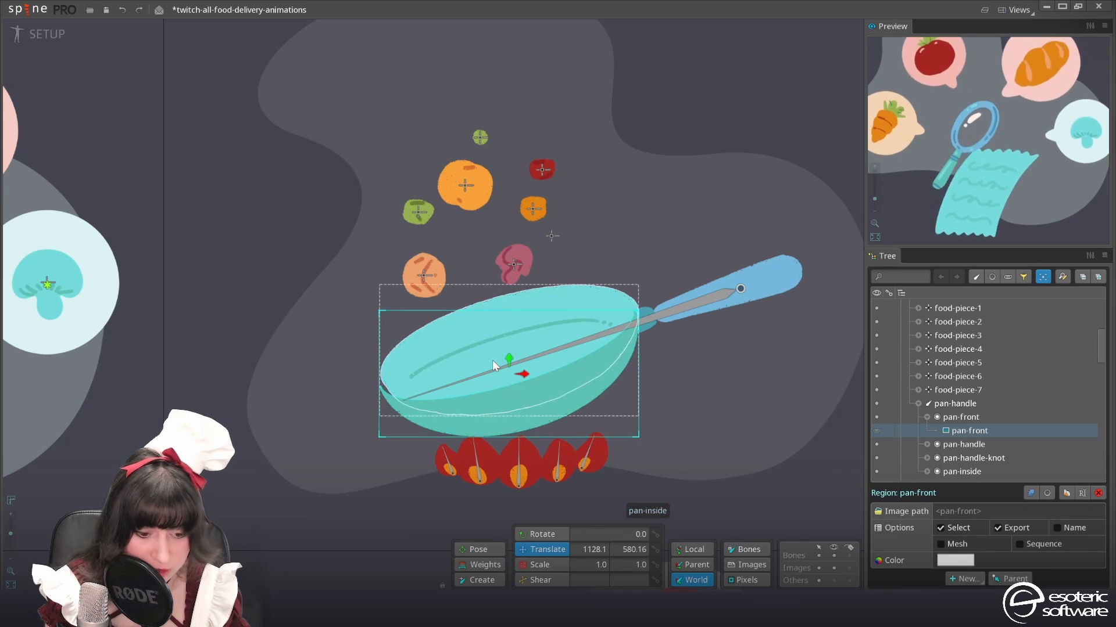
pyautogui.hotkey('ctrl', 'z')
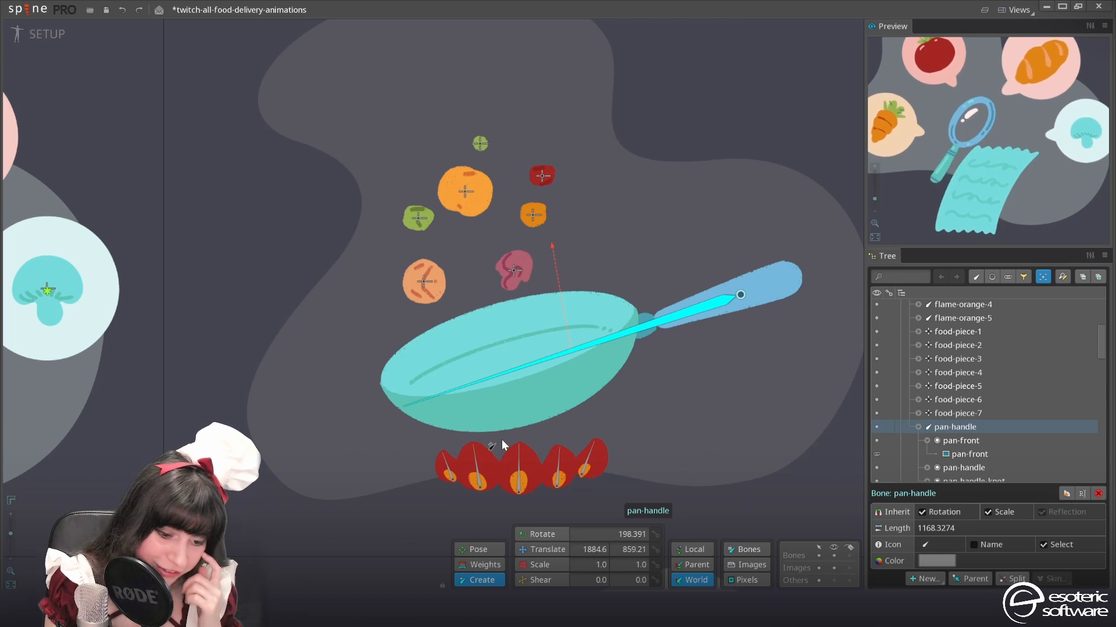
# Under the pan-handle bone, create a pan-front bone at the pan's front and a pan-back bone at its back rim holding pan-inside, and save
pyautogui.click(522, 381)
pyautogui.doubleClick(987, 445)
pyautogui.press('End')
pyautogui.press('BackSpace')
pyautogui.press('BackSpace')
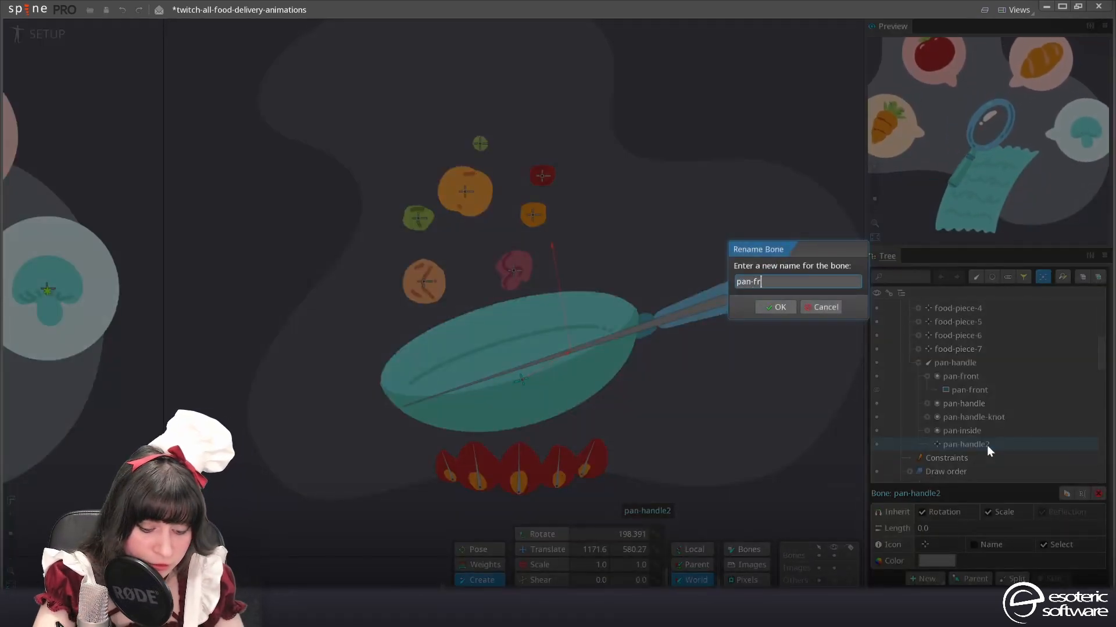
pyautogui.write('front')
pyautogui.press('Return')
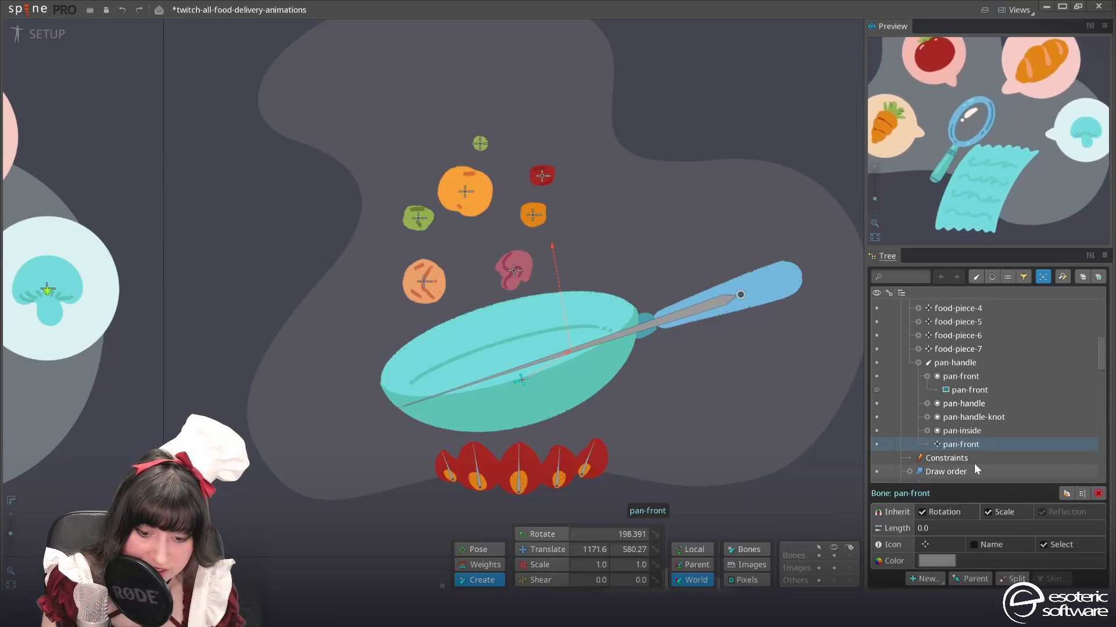
pyautogui.click(953, 364)
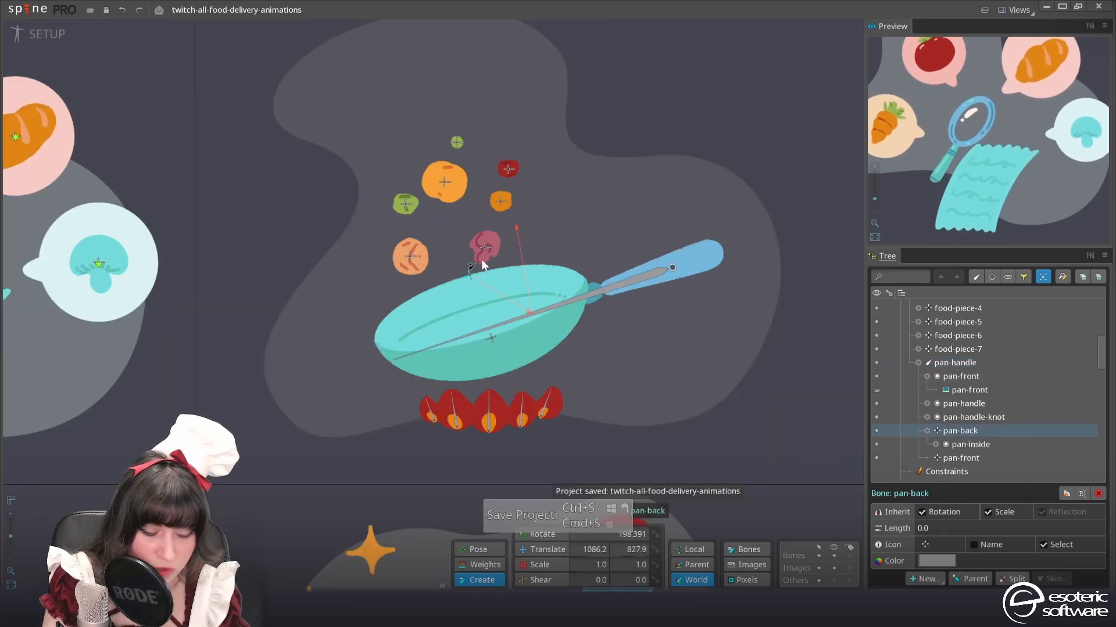
# Create a transform constraint named pan-front that constrains the pan-back bone to the pan-front bone as target
pyautogui.scroll(3, 360, 270)
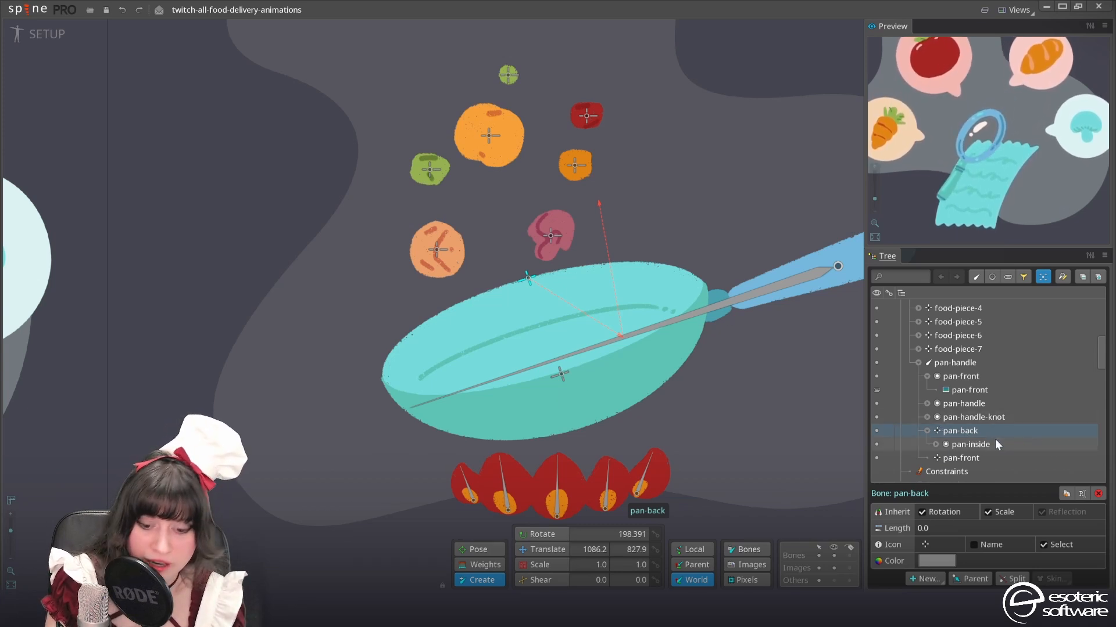
pyautogui.click(925, 580)
pyautogui.click(947, 559)
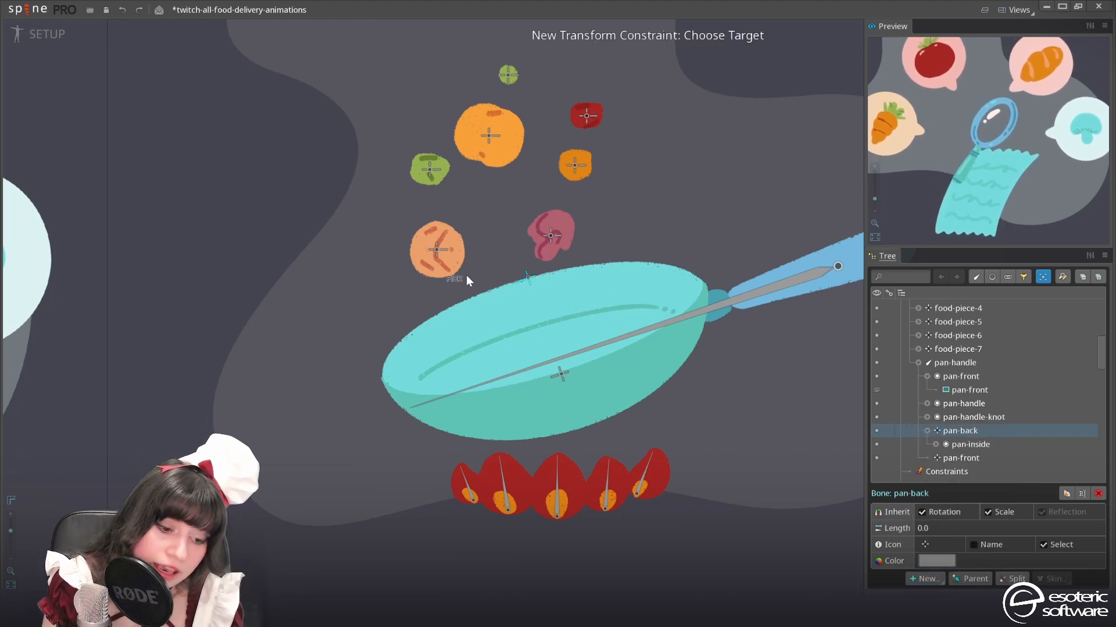
pyautogui.click(560, 376)
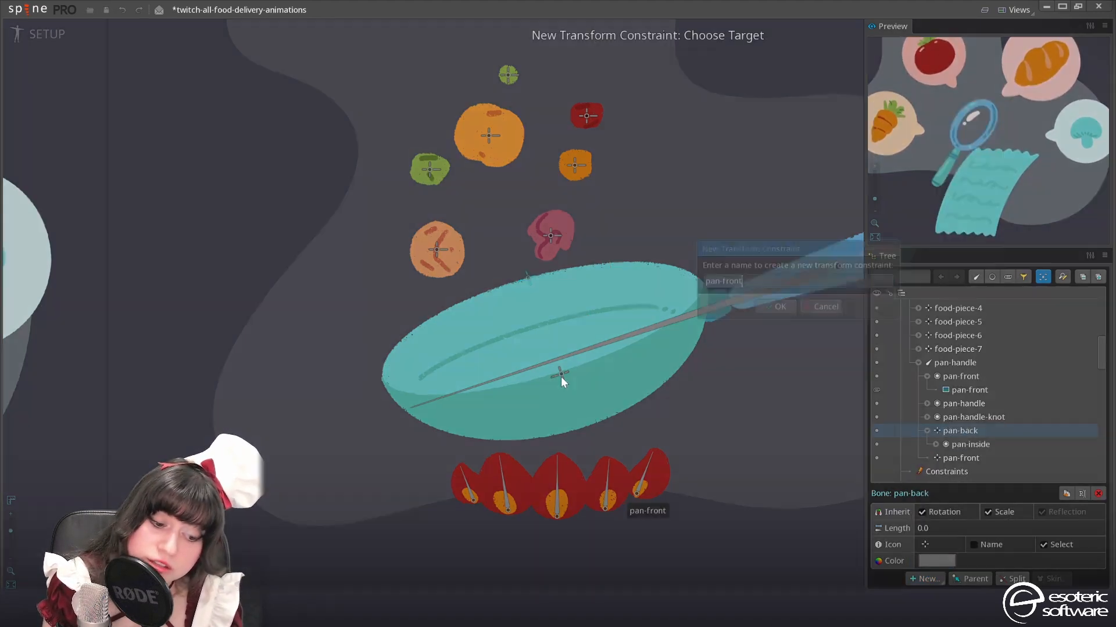
pyautogui.click(777, 307)
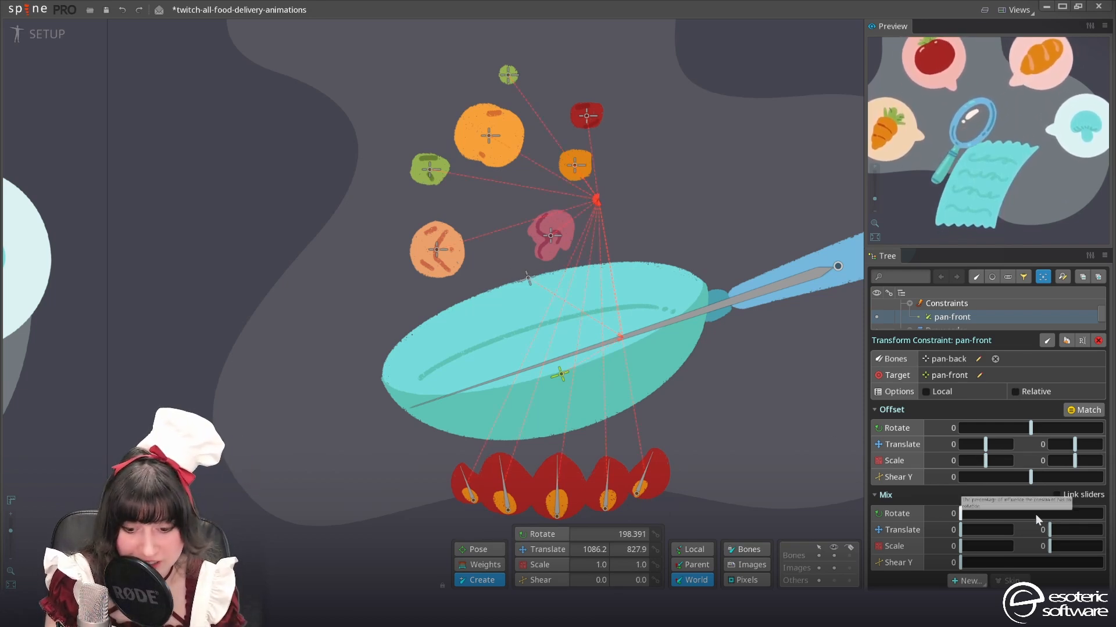
# Match the constraint's offset to the pan-back bone's current transform and set both translate mix values to -100
pyautogui.click(1088, 412)
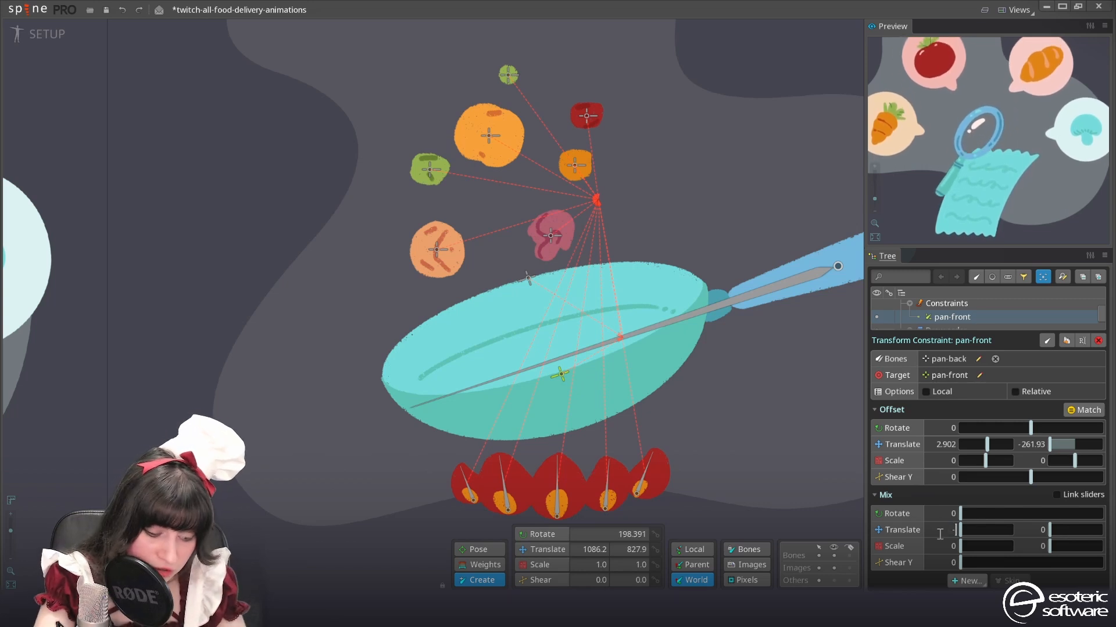
pyautogui.press('Tab')
pyautogui.write('-100')
pyautogui.press('Return')
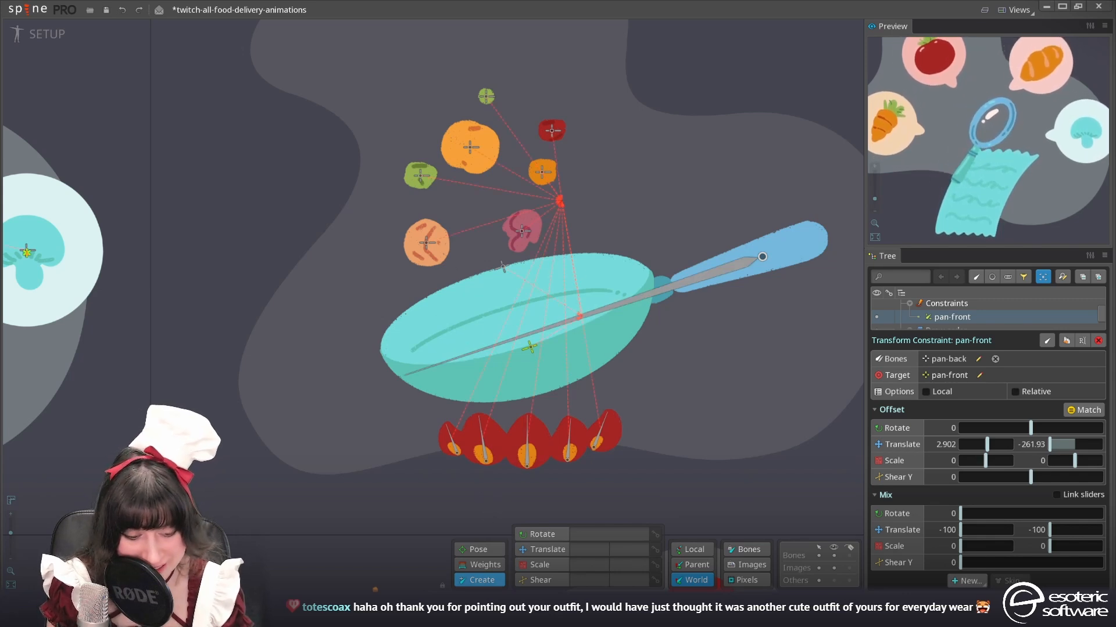
pyautogui.scroll(-2, 541, 335)
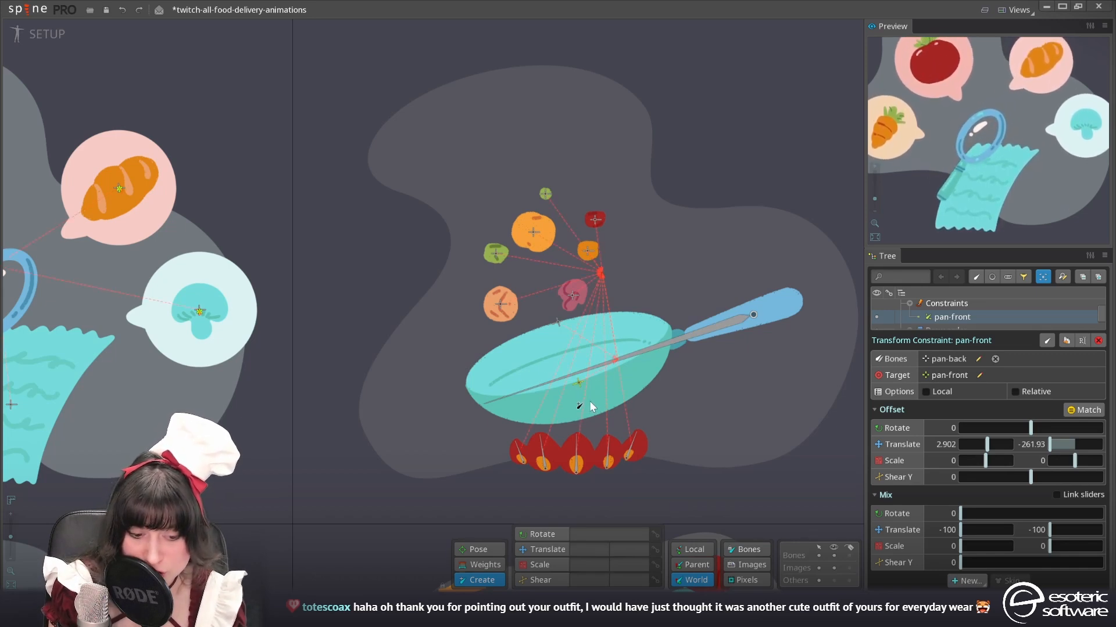
pyautogui.scroll(1, 587, 388)
pyautogui.scroll(3, 587, 388)
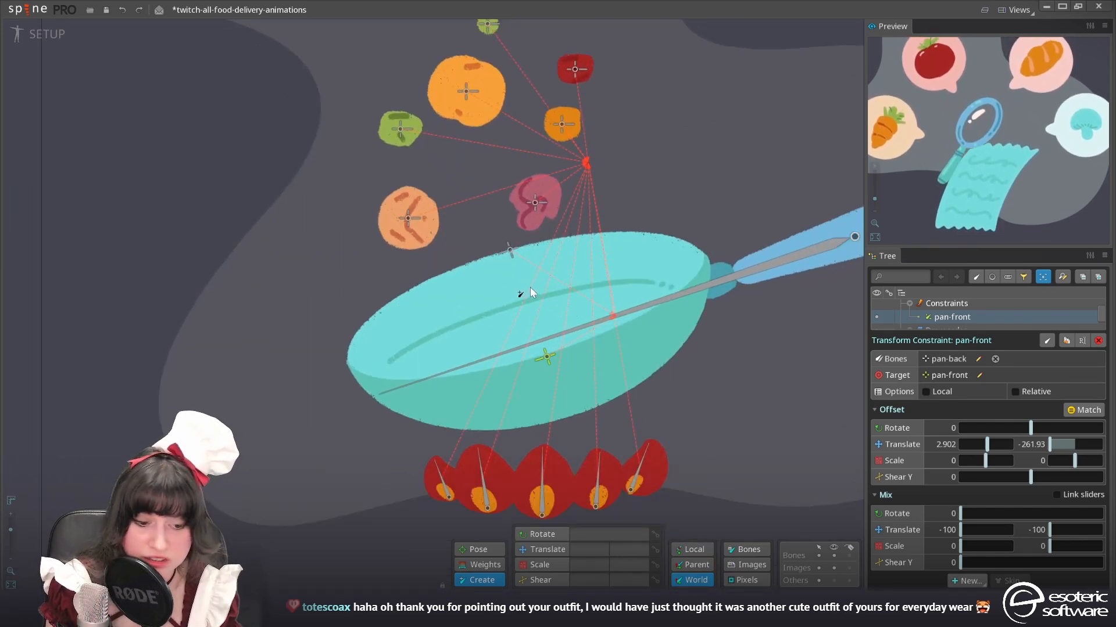
pyautogui.scroll(-5, 572, 306)
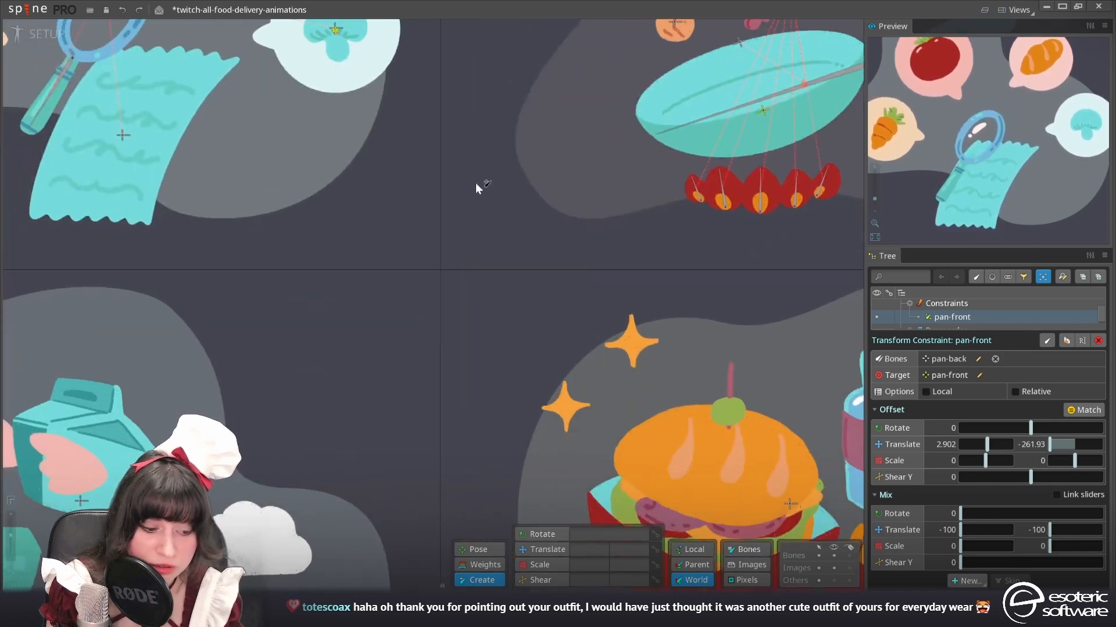
pyautogui.moveTo(429, 192); pyautogui.dragTo(32, 468)
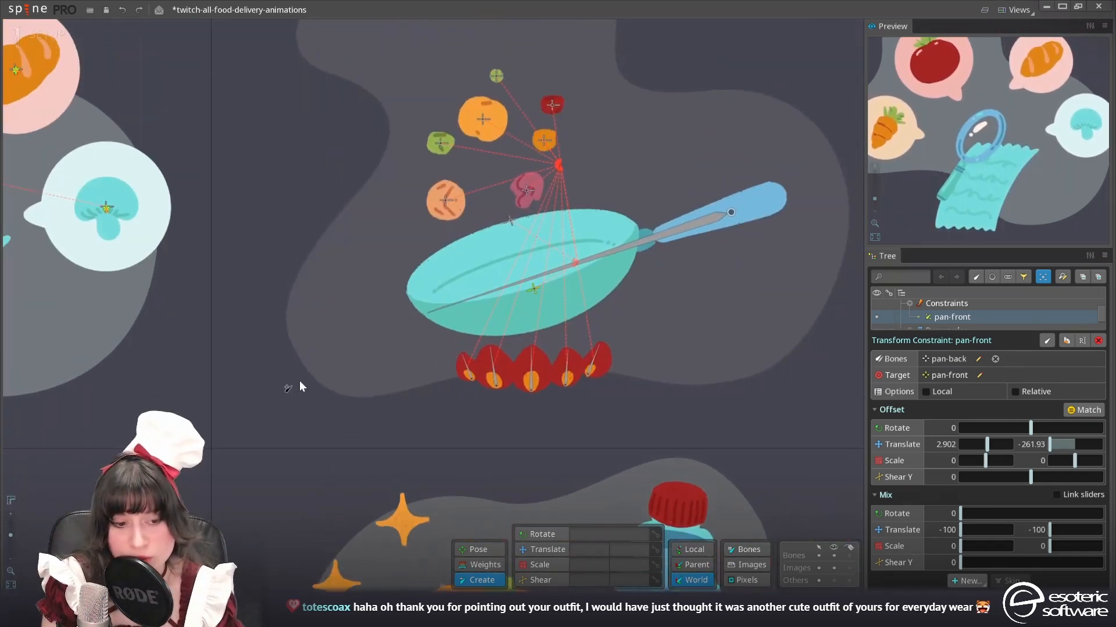
# Convert the pan-front image to a mesh and trace its outline with detail 20, concavity 50, refinement 50 and padding 0
pyautogui.scroll(4, 538, 388)
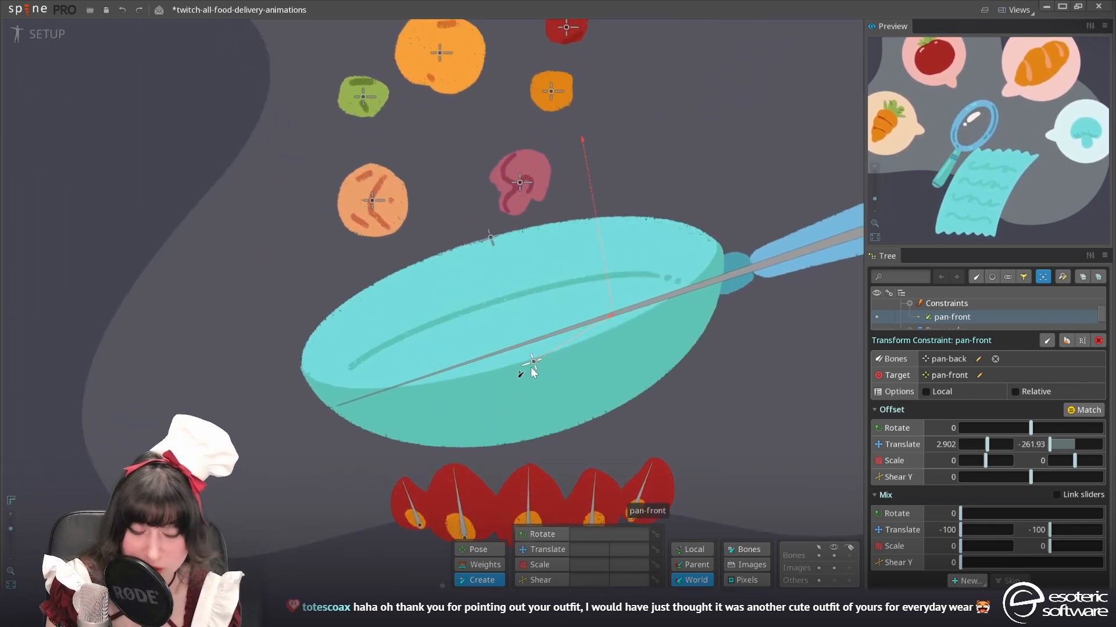
pyautogui.press('v')
pyautogui.click(487, 396)
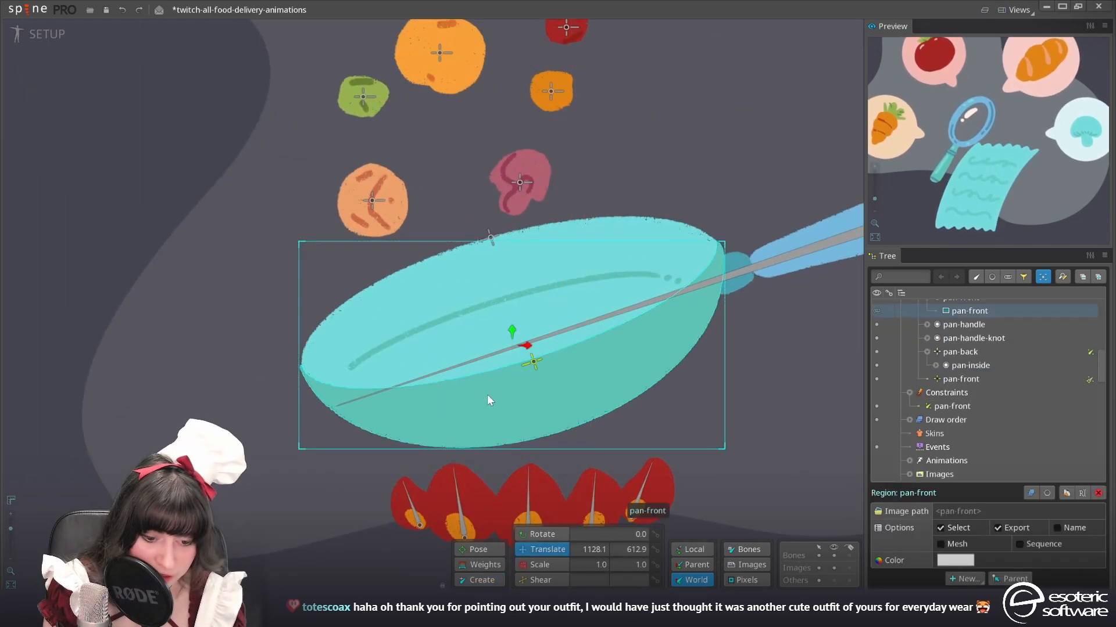
pyautogui.click(942, 544)
pyautogui.click(994, 579)
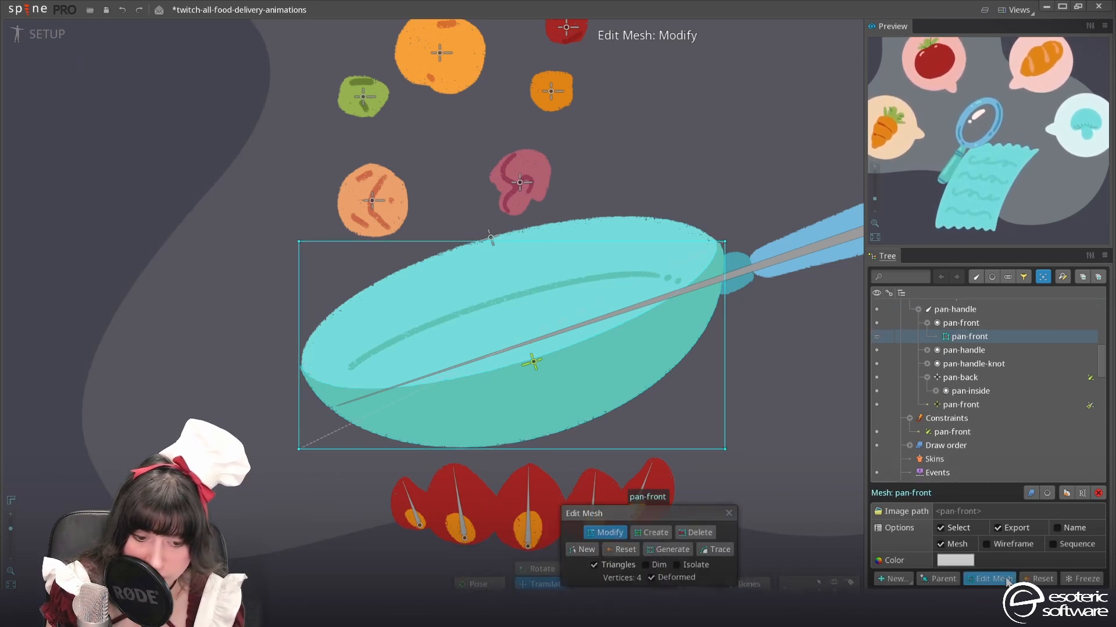
pyautogui.click(719, 551)
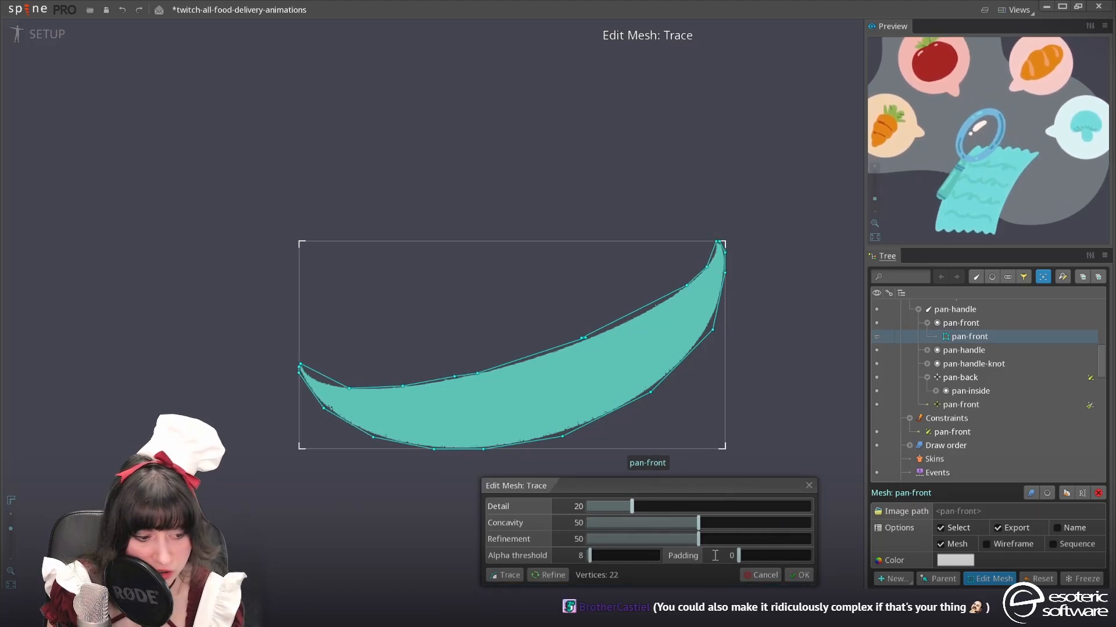
pyautogui.click(800, 575)
# Remove a surplus vertex from the pan-front mesh's upper edge, reposition the vertex near the left tip, and dim the image for mesh editing
pyautogui.scroll(2, 482, 413)
pyautogui.doubleClick(449, 371)
pyautogui.moveTo(319, 383); pyautogui.dragTo(335, 379)
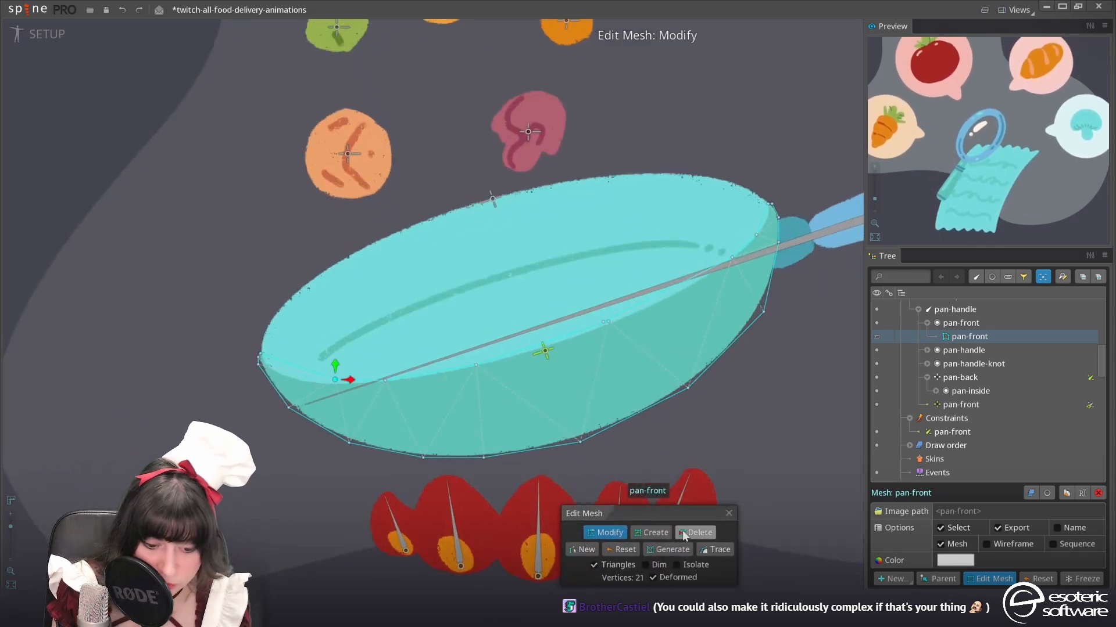
pyautogui.click(677, 564)
pyautogui.click(676, 565)
pyautogui.click(645, 565)
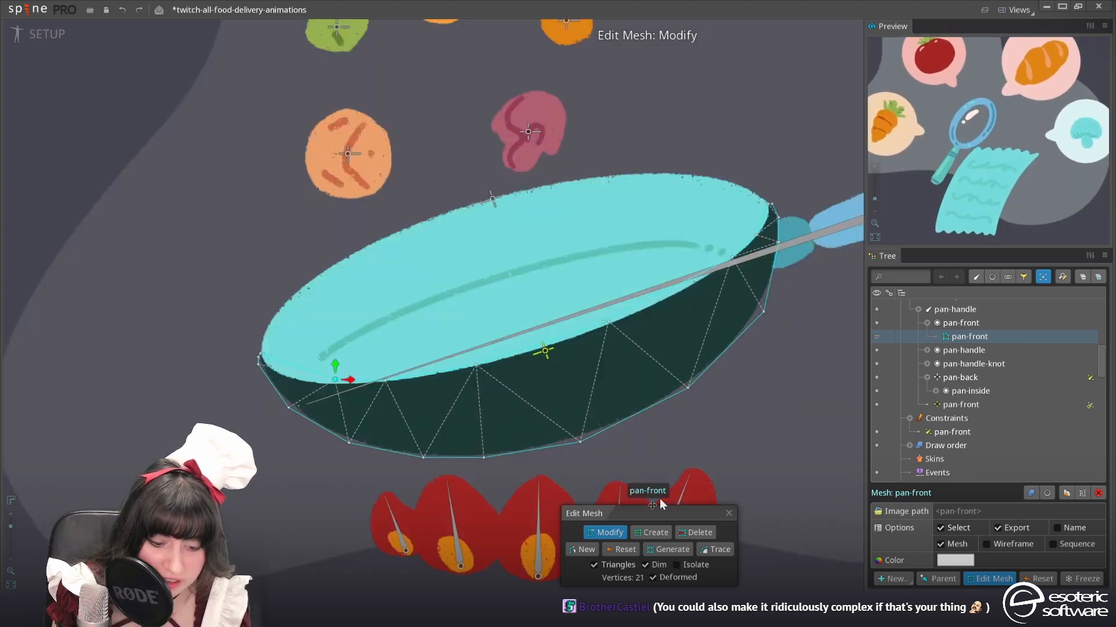
# Delete the redundant vertices at the middle of the pan-front mesh's rim and at its left tip, and nudge the remaining left tip vertex outward
pyautogui.click(604, 324)
pyautogui.press('Delete')
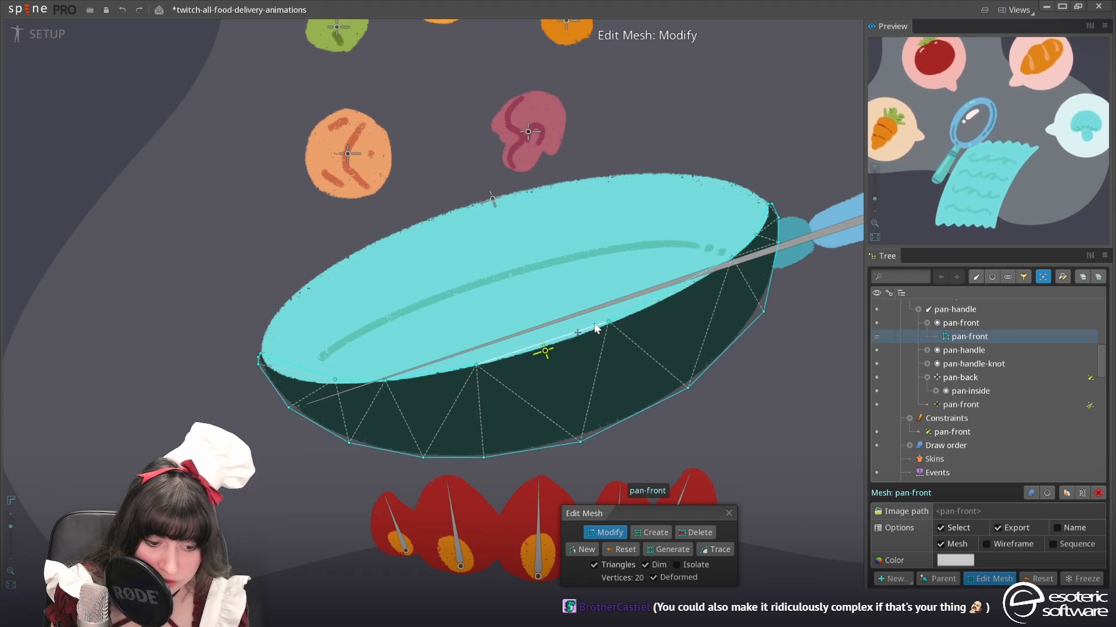
pyautogui.doubleClick(257, 358)
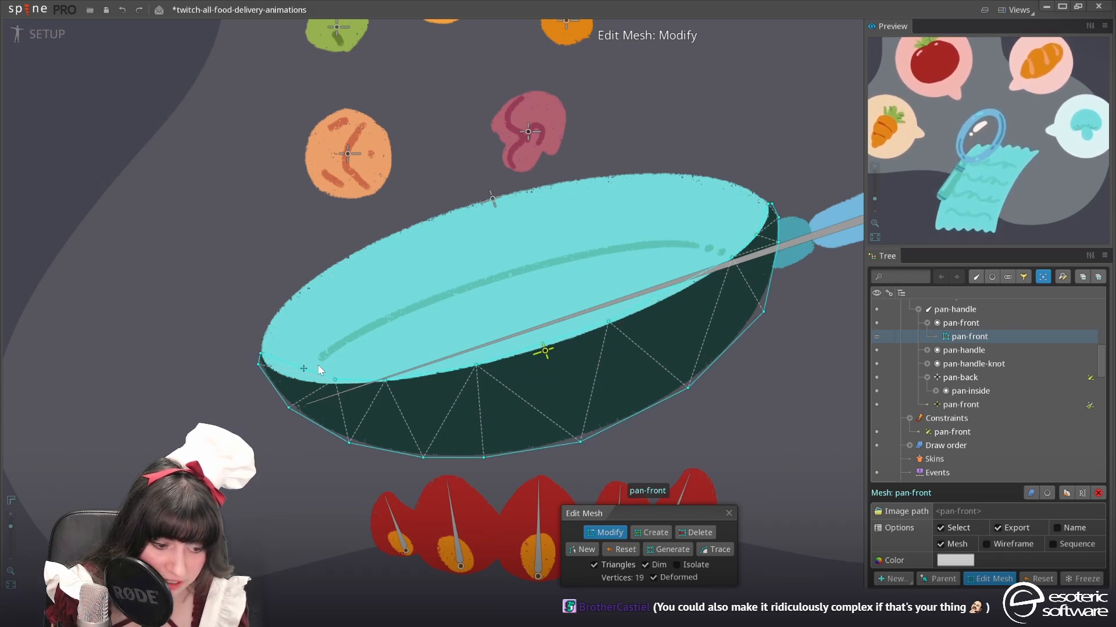
pyautogui.moveTo(255, 357); pyautogui.dragTo(253, 352)
pyautogui.click(772, 204)
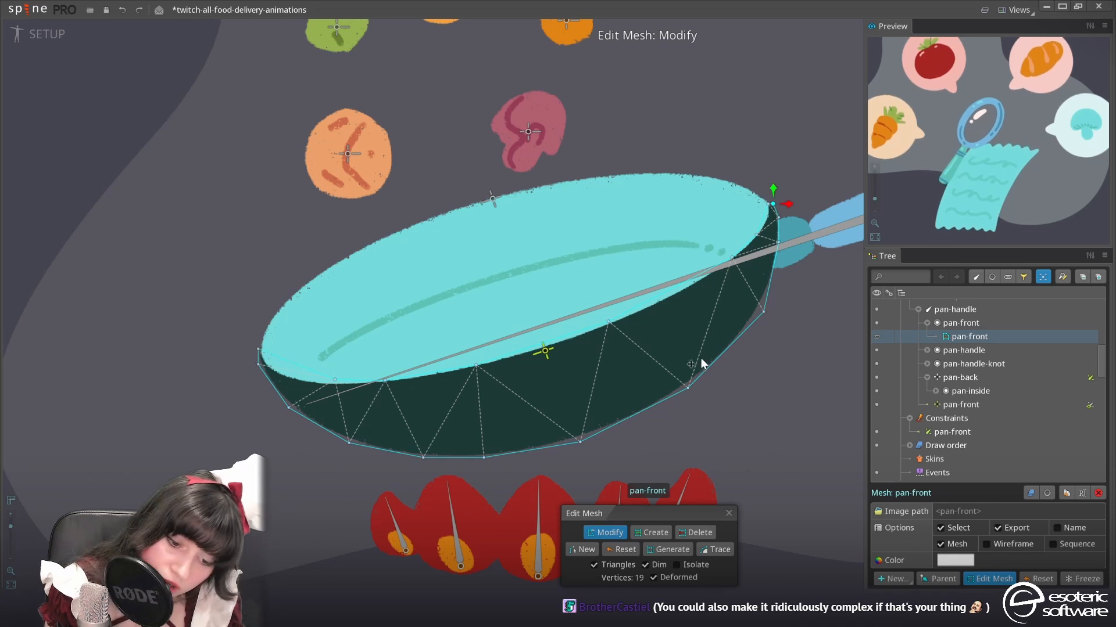
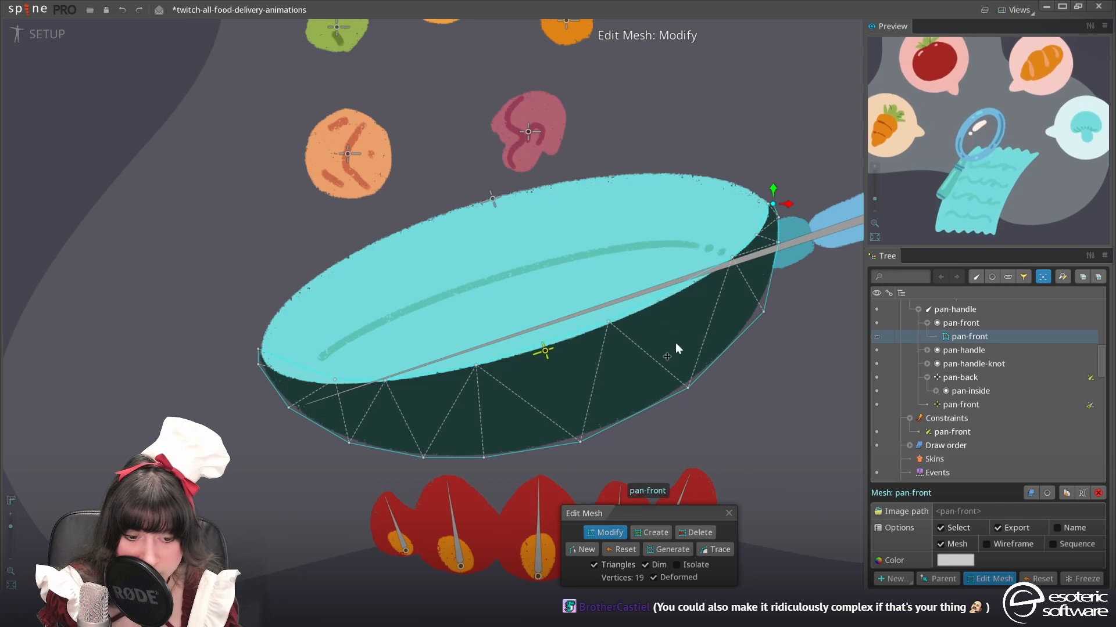
# Add two vertices along the pan-front mesh's upper rim, one on each side of the rim's middle-right vertex, and even out their spacing
pyautogui.click(652, 536)
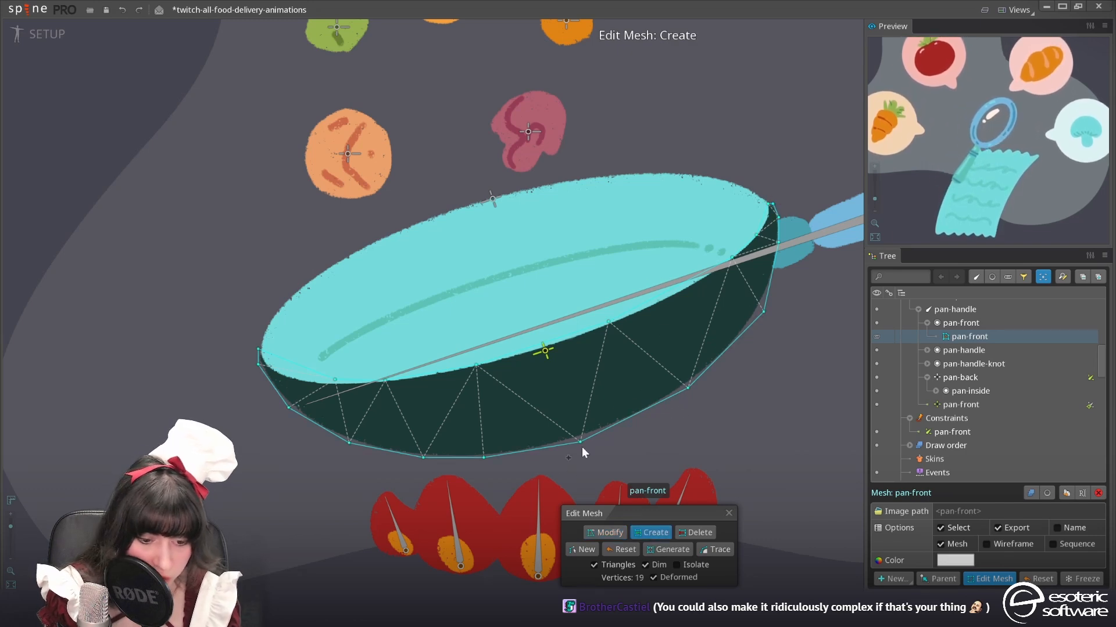
pyautogui.click(677, 285)
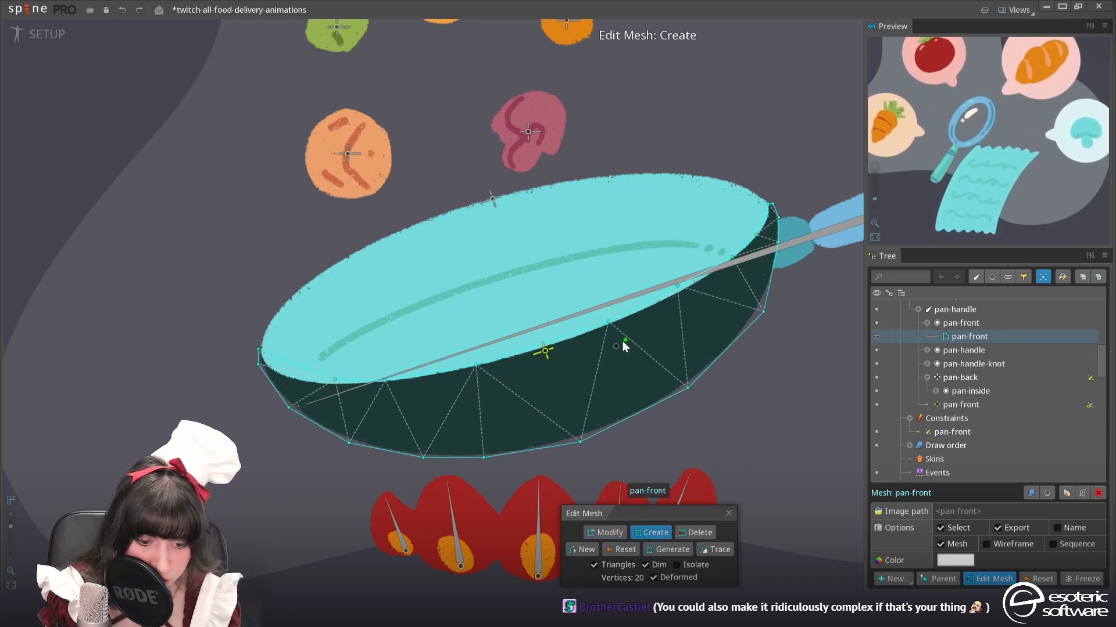
pyautogui.click(551, 340)
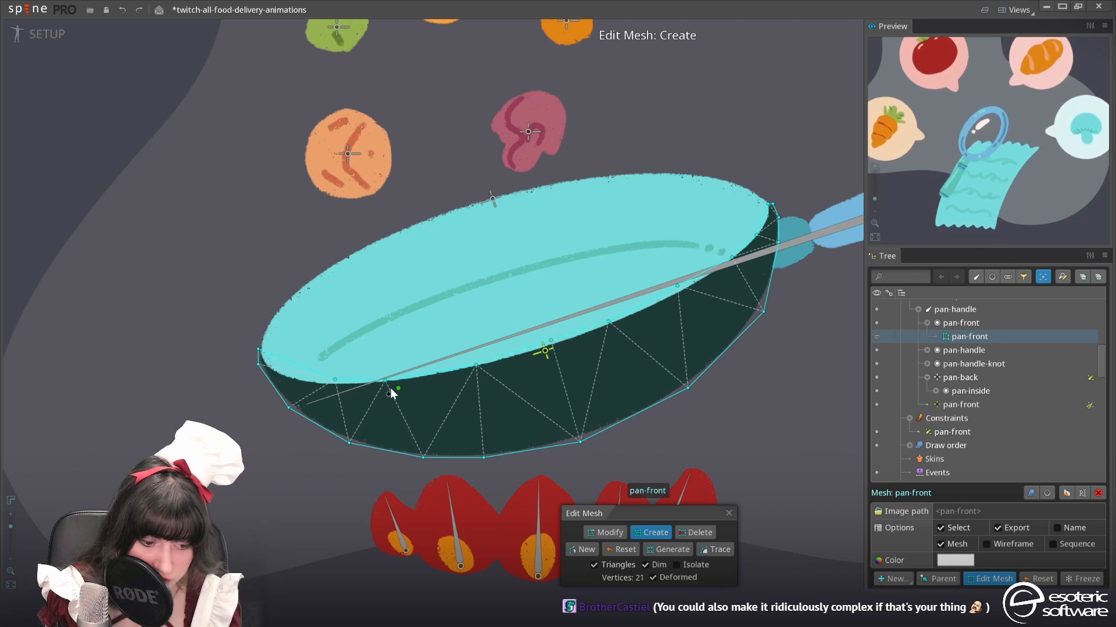
pyautogui.click(606, 532)
pyautogui.moveTo(552, 345); pyautogui.dragTo(552, 350)
pyautogui.moveTo(617, 323); pyautogui.dragTo(630, 319)
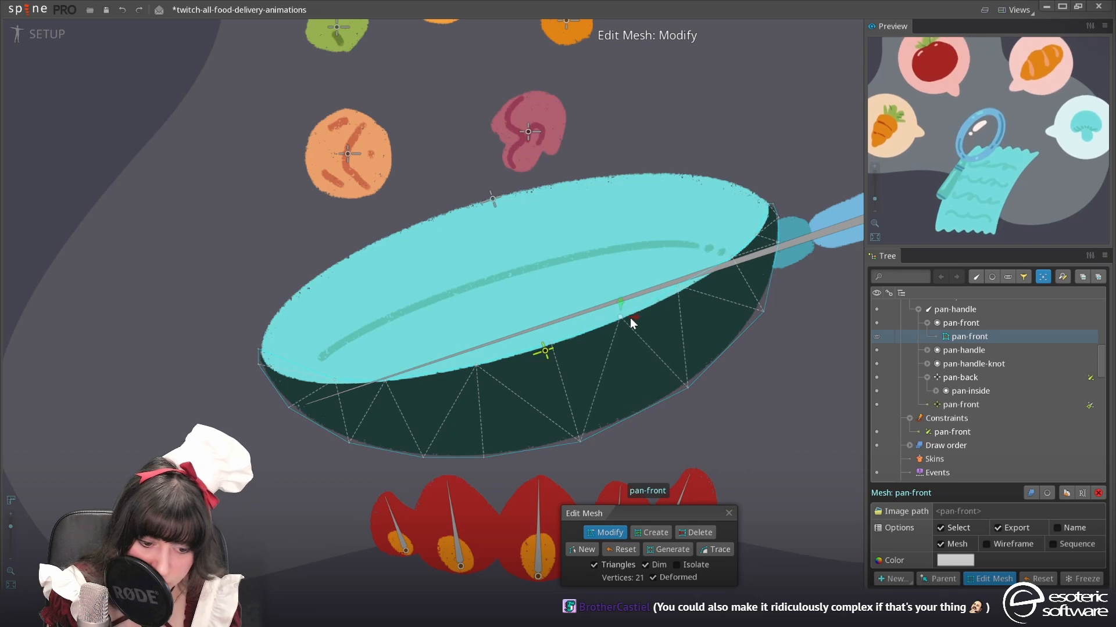
# Add a vertex to the pan-front mesh's lower-right edge and redistribute the neighbouring vertices along the pan's curve
pyautogui.click(654, 534)
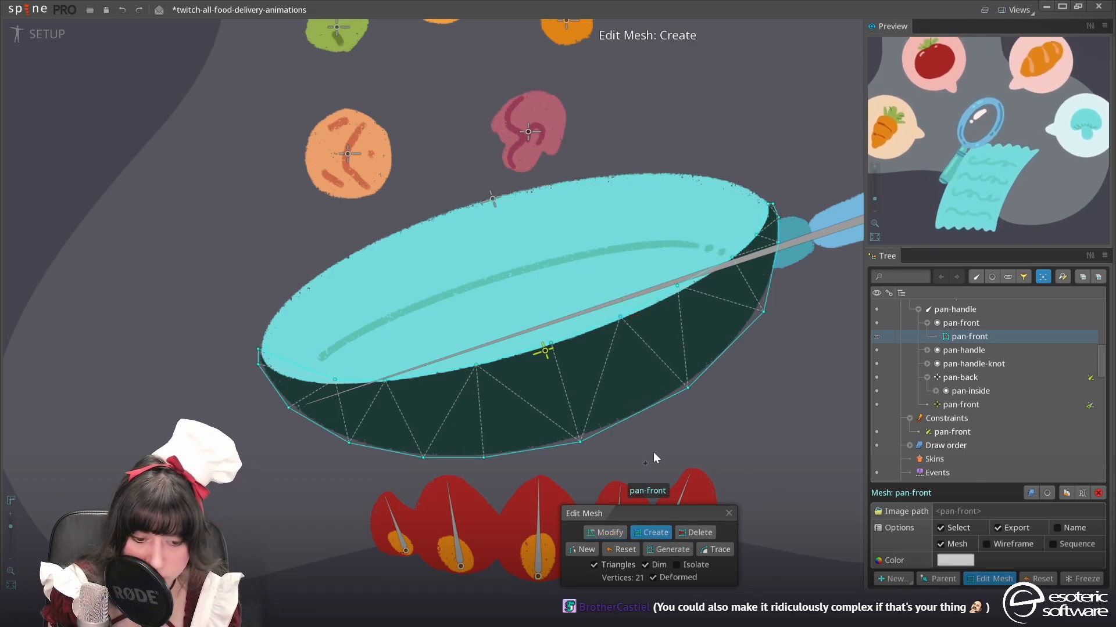
pyautogui.click(637, 416)
pyautogui.click(605, 533)
pyautogui.moveTo(621, 318); pyautogui.dragTo(624, 317)
pyautogui.moveTo(637, 415); pyautogui.dragTo(709, 376)
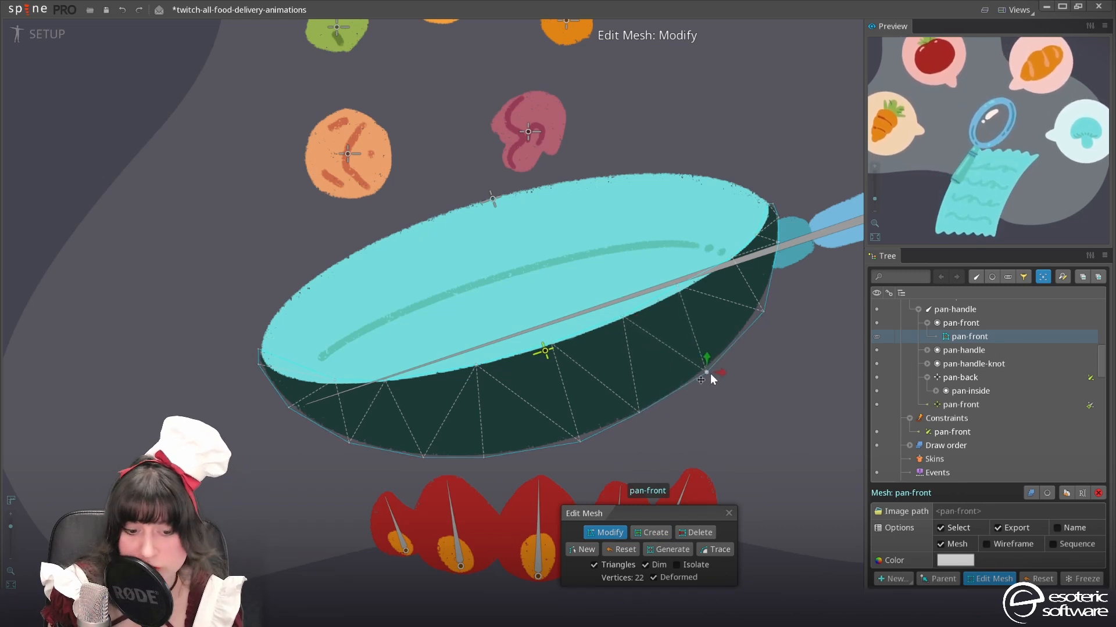
# Space the remaining pan-front mesh vertices evenly along the rim and bottom edge towards the left tip
pyautogui.click(578, 441)
pyautogui.moveTo(470, 367); pyautogui.dragTo(458, 368)
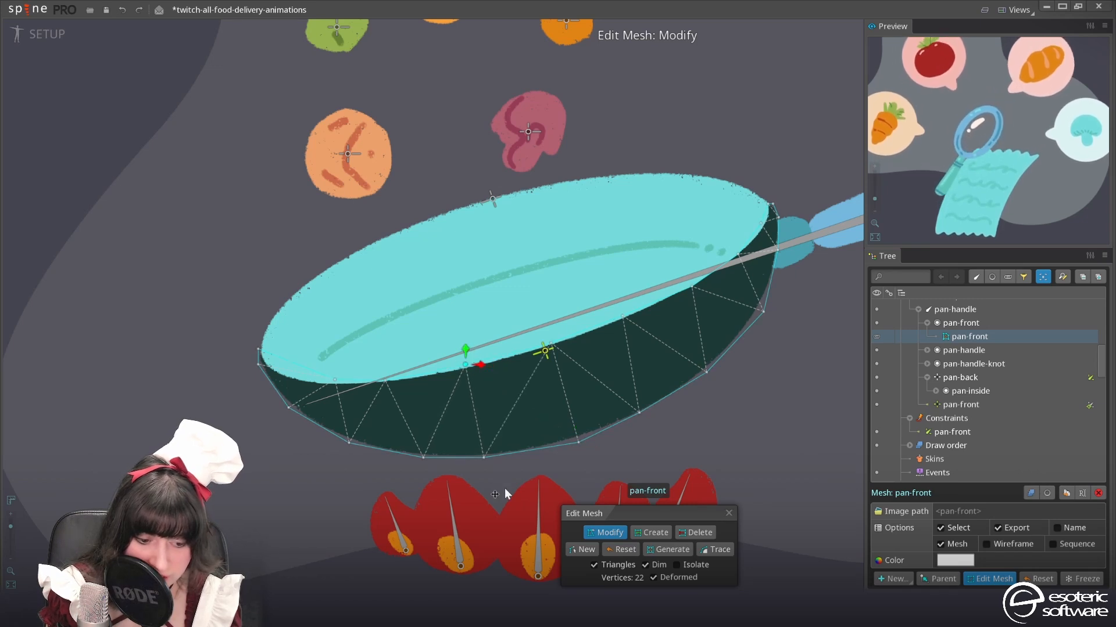
pyautogui.moveTo(640, 413); pyautogui.dragTo(649, 409)
pyautogui.click(388, 380)
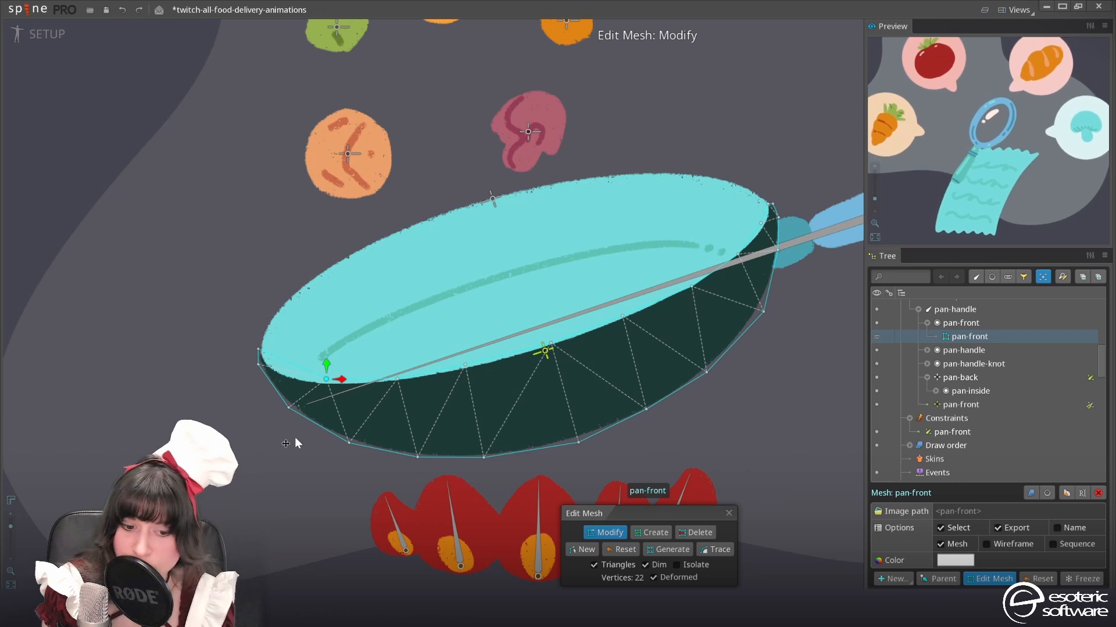
pyautogui.click(293, 434)
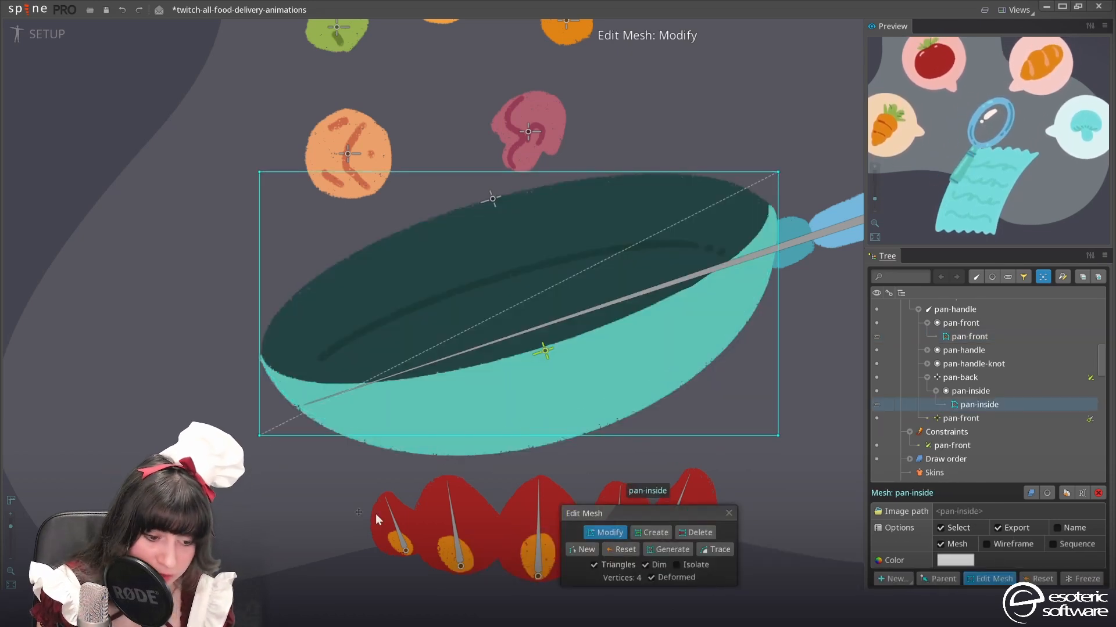
# Trace the pan-inside mesh with detail 20, concavity 50, refinement 50 and padding 0, remove its redundant outline vertices and adjust the upper corners
pyautogui.click(716, 550)
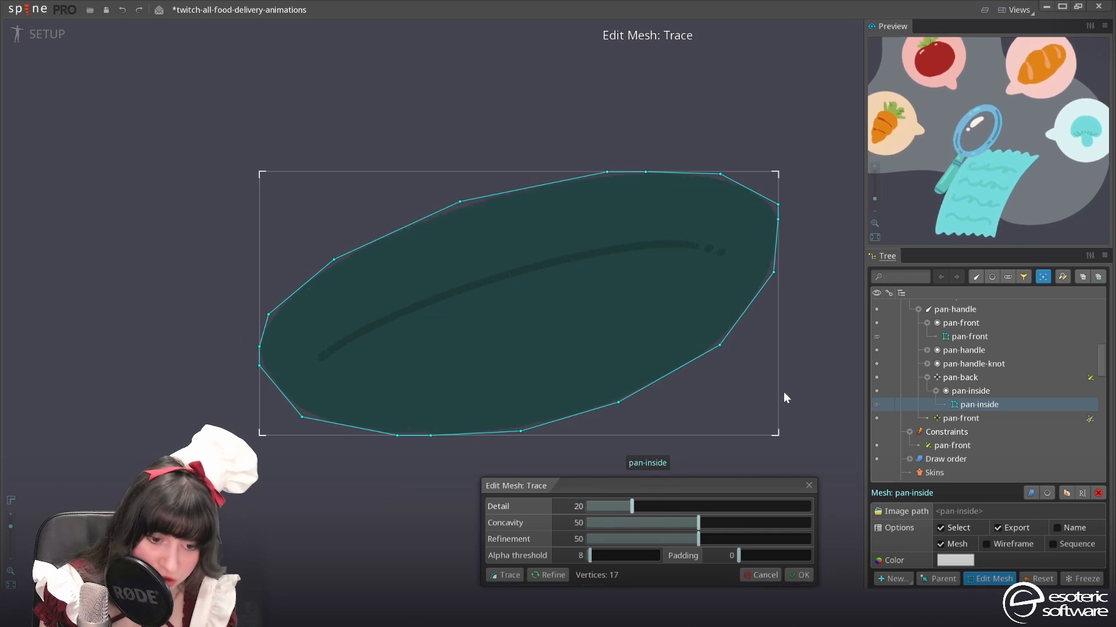
pyautogui.click(800, 575)
pyautogui.click(646, 174)
pyautogui.press('Delete')
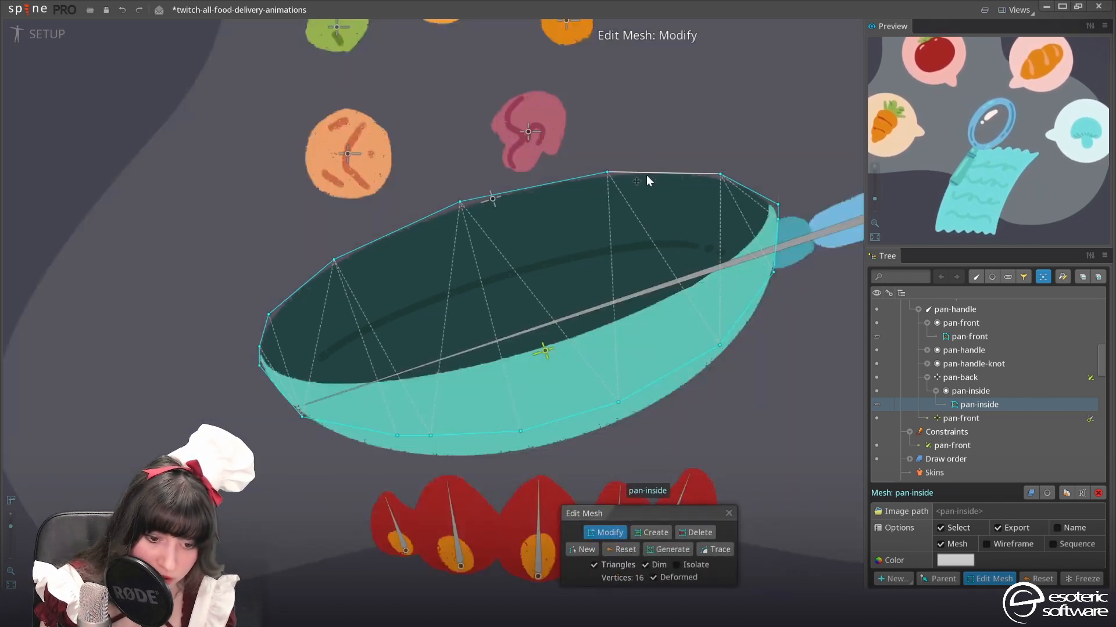
pyautogui.click(608, 172)
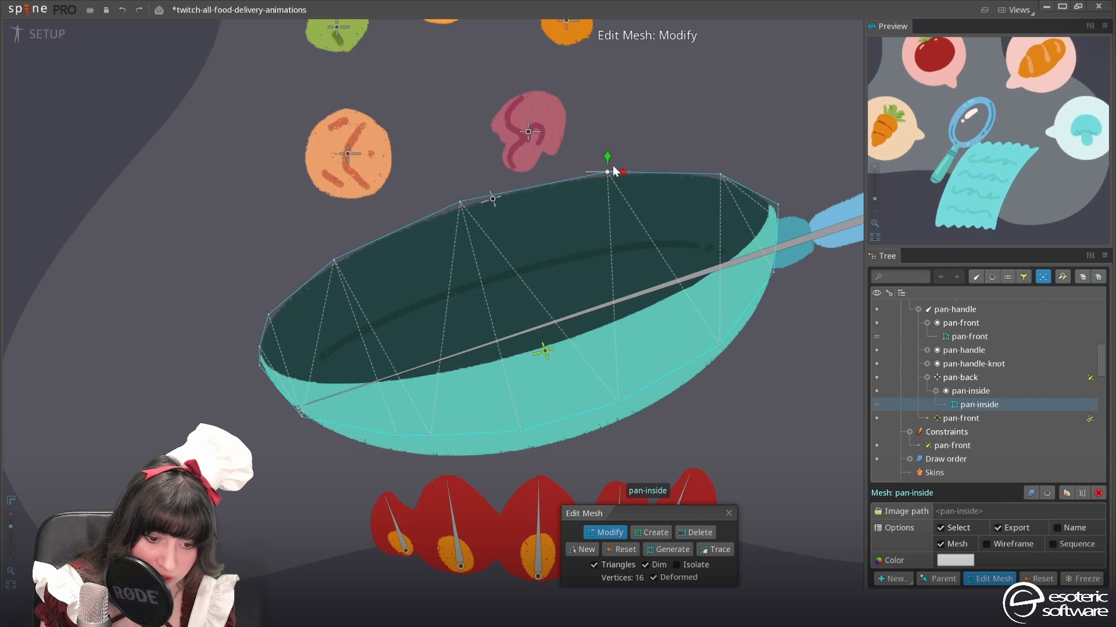
pyautogui.moveTo(720, 174); pyautogui.dragTo(721, 171)
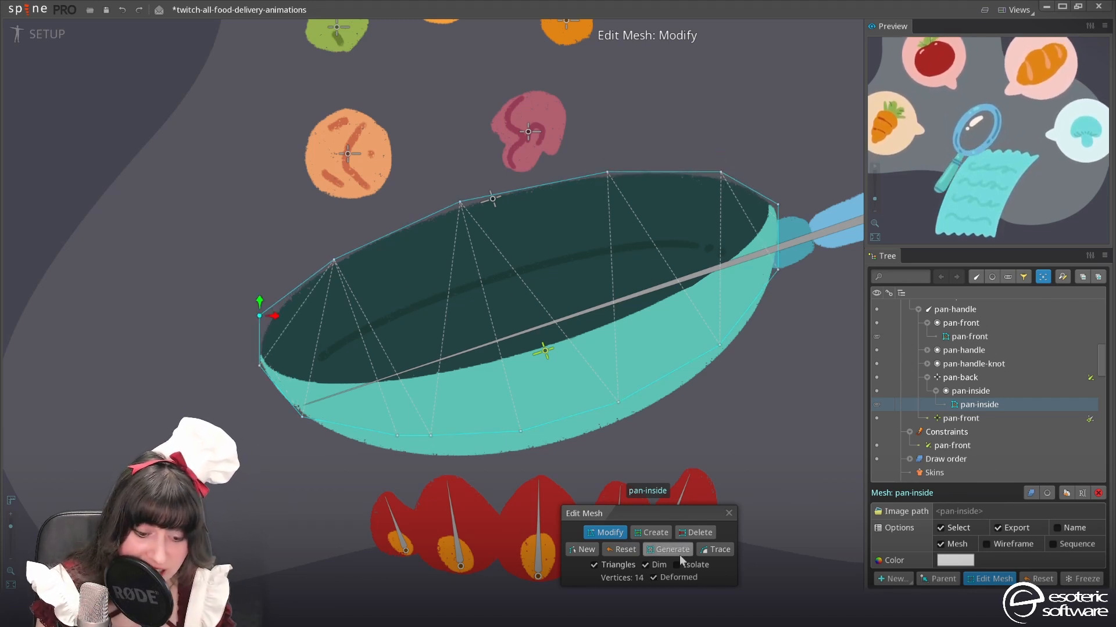
# Add four interior vertices to the pan-inside mesh along the pan's curved inner line and finish editing the mesh
pyautogui.click(650, 533)
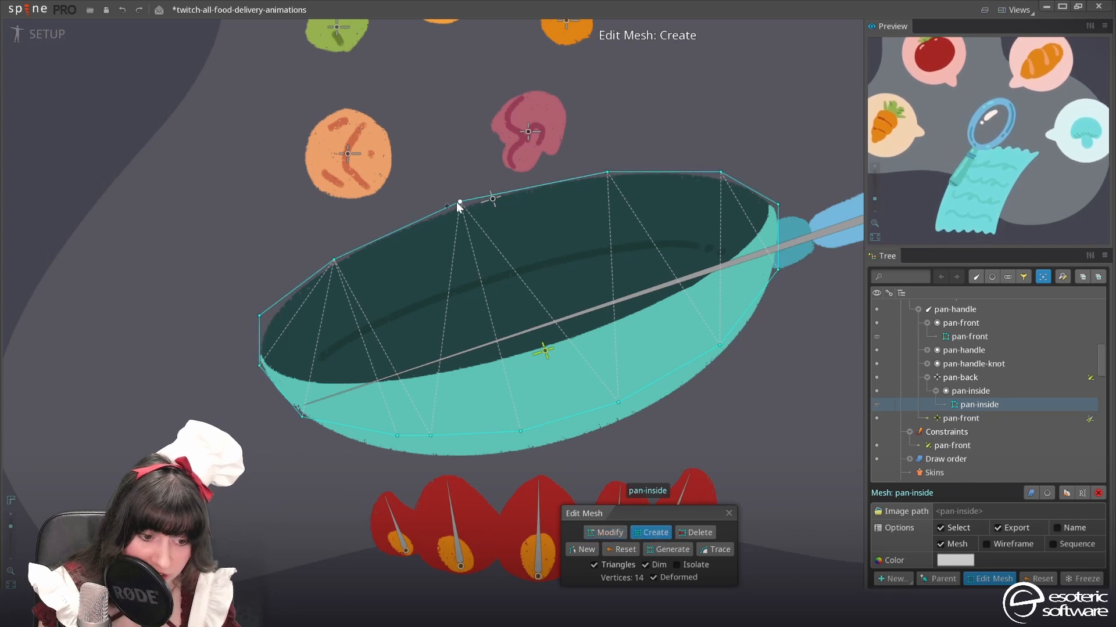
pyautogui.click(482, 284)
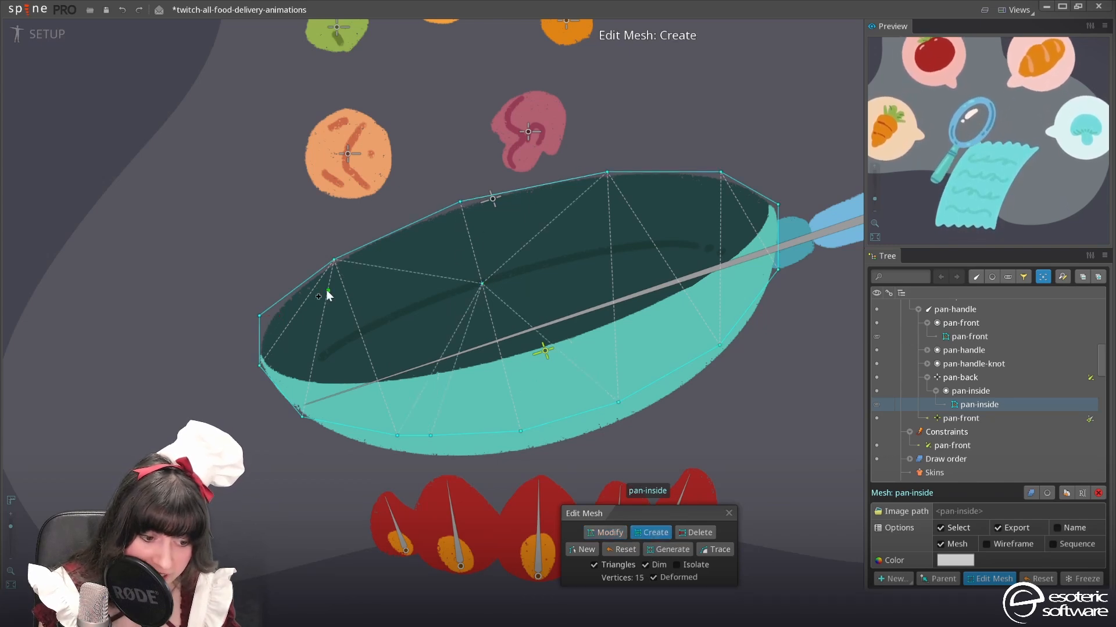
pyautogui.click(359, 332)
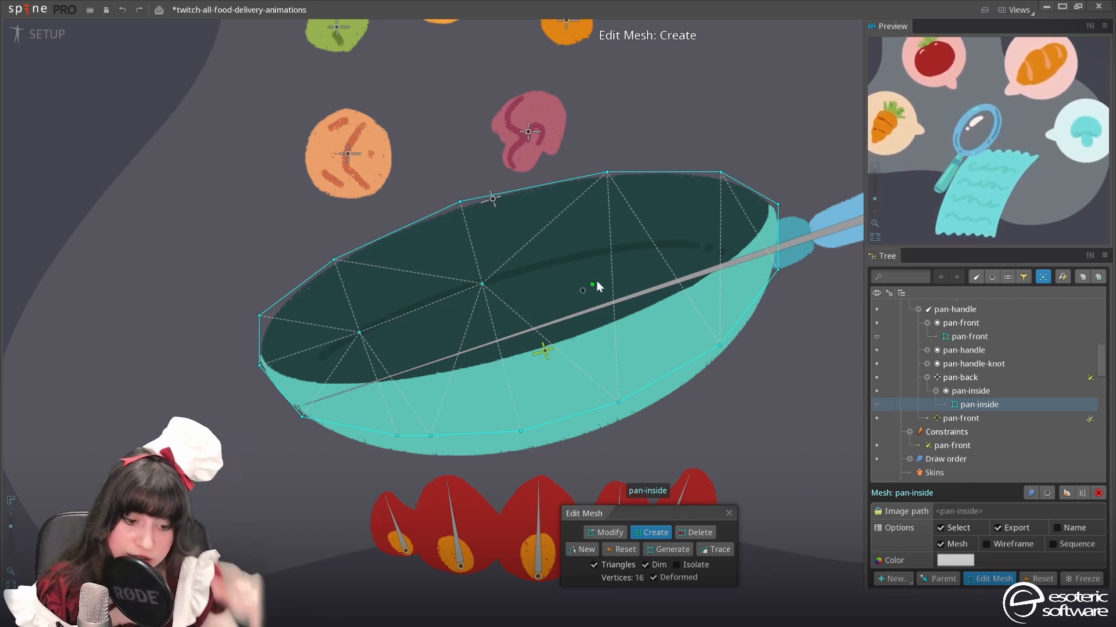
pyautogui.click(617, 248)
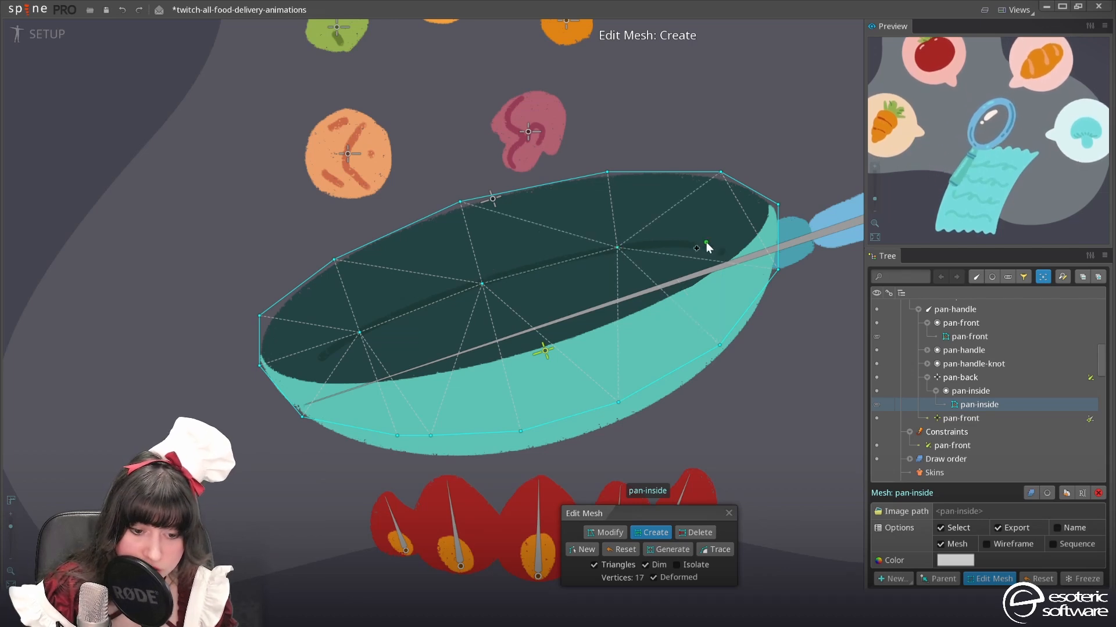
pyautogui.click(717, 249)
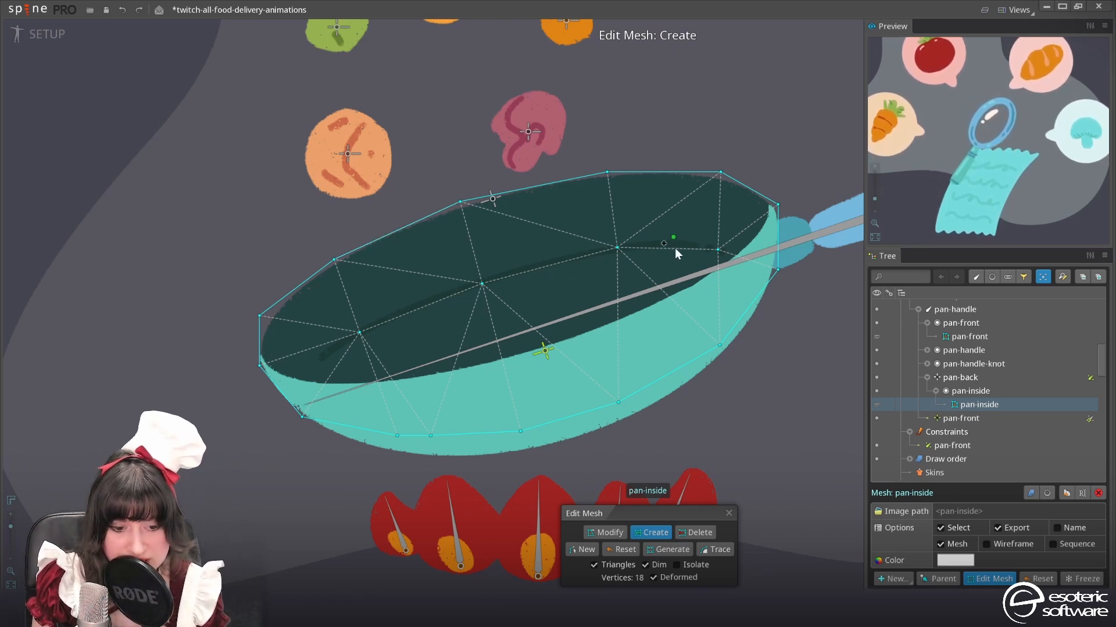
pyautogui.click(729, 513)
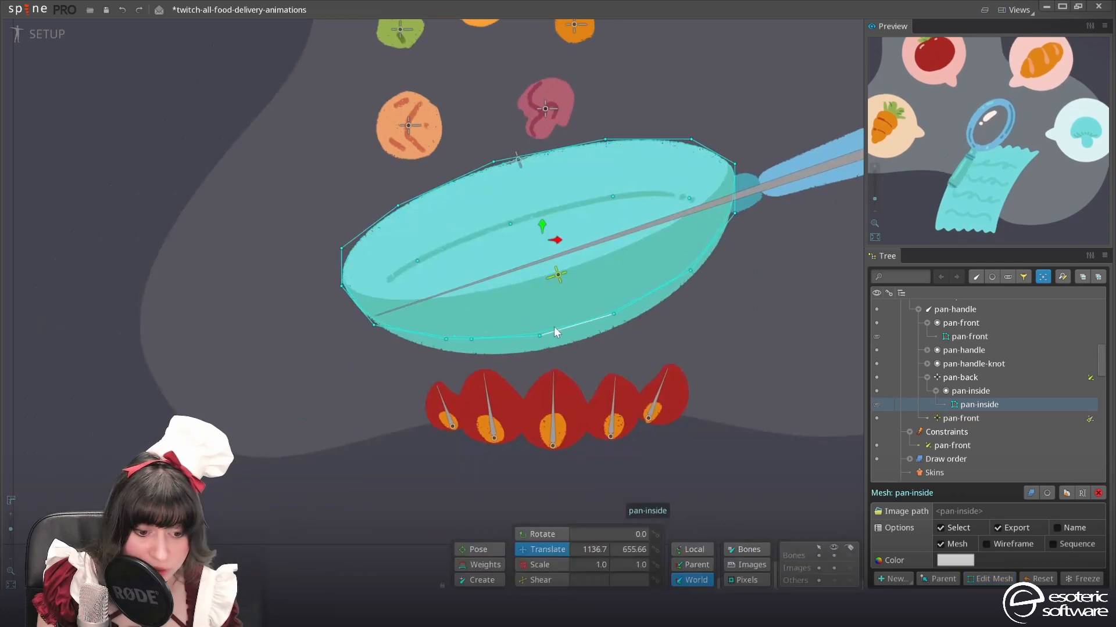
# Bind the pan-front mesh to the pan-front and pan-back bones
pyautogui.moveTo(692, 236); pyautogui.dragTo(630, 283)
pyautogui.press('g')
pyautogui.click(455, 329)
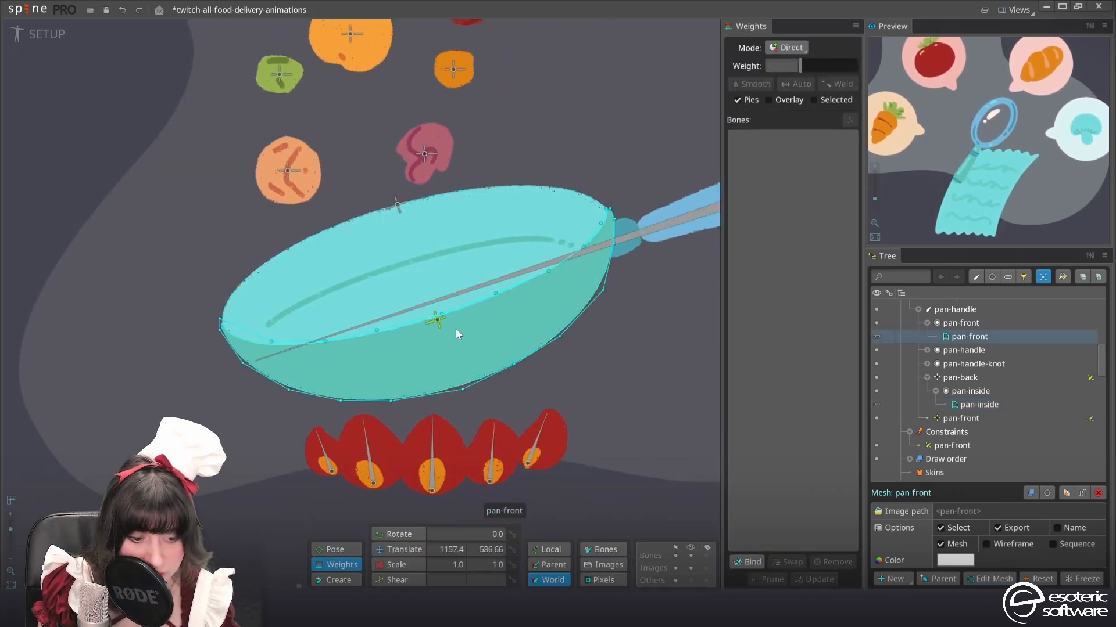
pyautogui.click(748, 562)
pyautogui.click(437, 322)
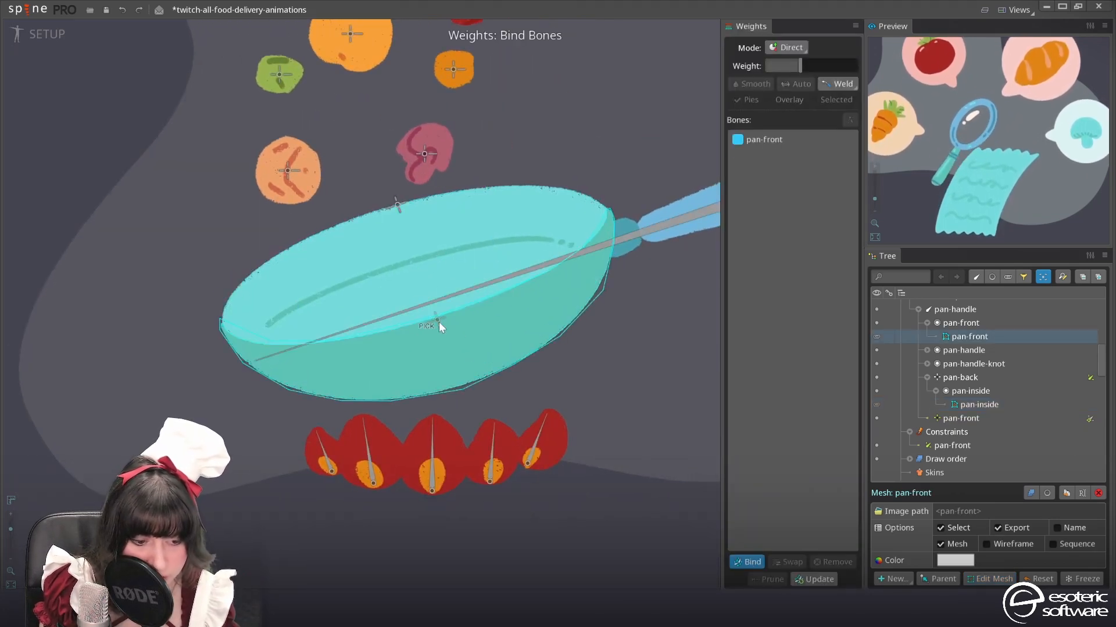
pyautogui.click(399, 208)
pyautogui.click(748, 562)
pyautogui.moveTo(399, 348); pyautogui.dragTo(487, 323)
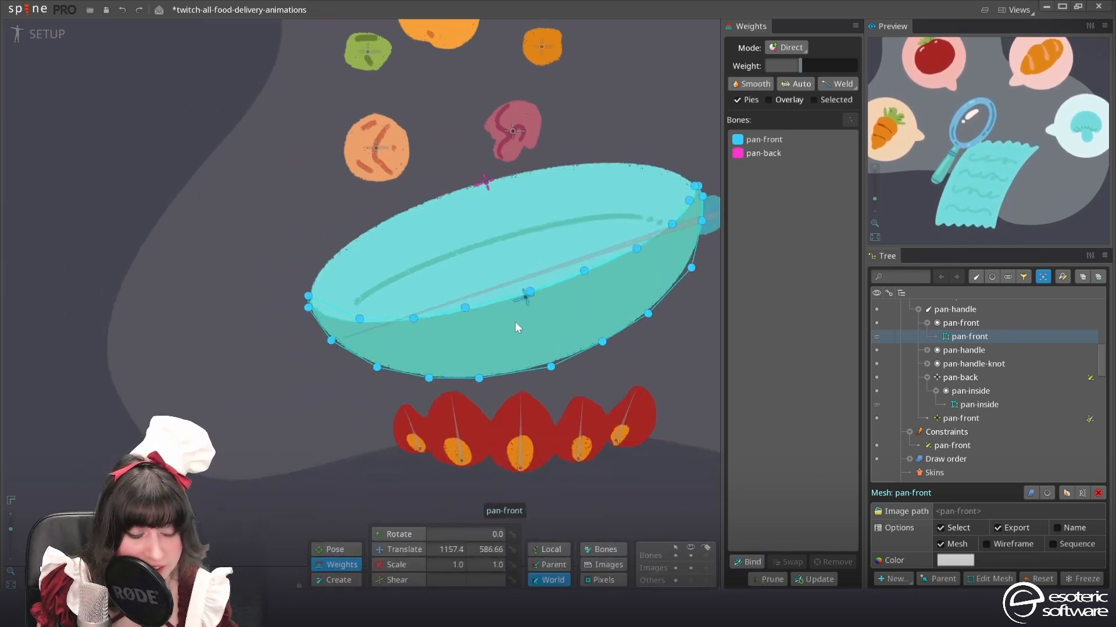
# Switch to animate mode and key the pan-front bone moved down to about 764.6, 177.64 at frame 0
pyautogui.click(44, 33)
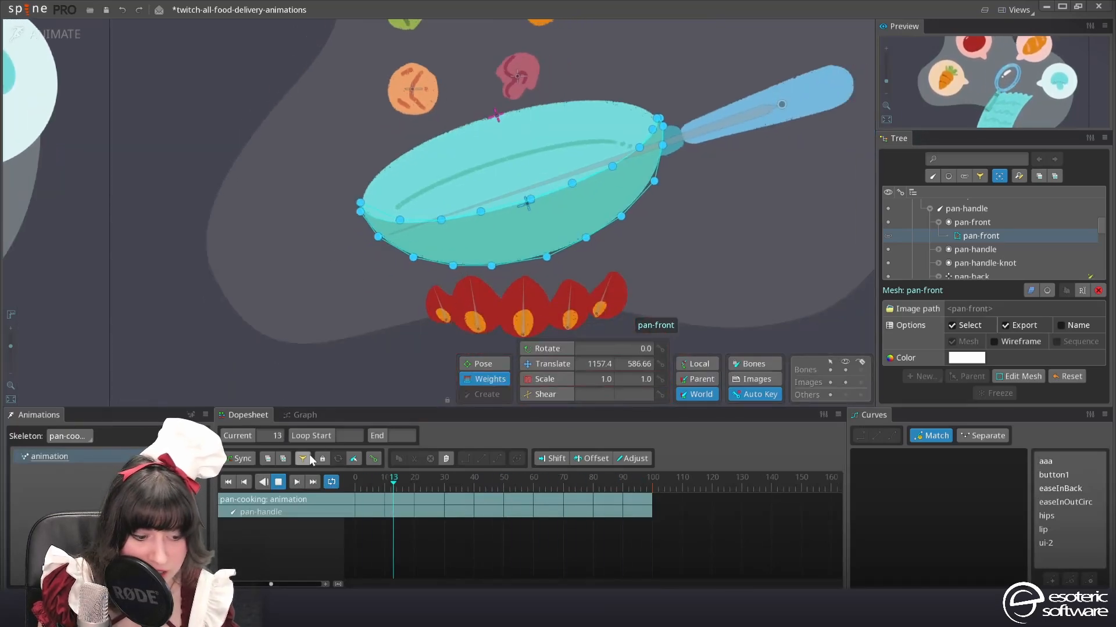
pyautogui.click(279, 484)
pyautogui.click(527, 203)
pyautogui.moveTo(530, 220); pyautogui.dragTo(533, 270)
# Copy the pan-front bone's translate key from frame 0 to frame 100
pyautogui.moveTo(435, 501); pyautogui.dragTo(340, 491)
pyautogui.hotkey('ctrl', 'c')
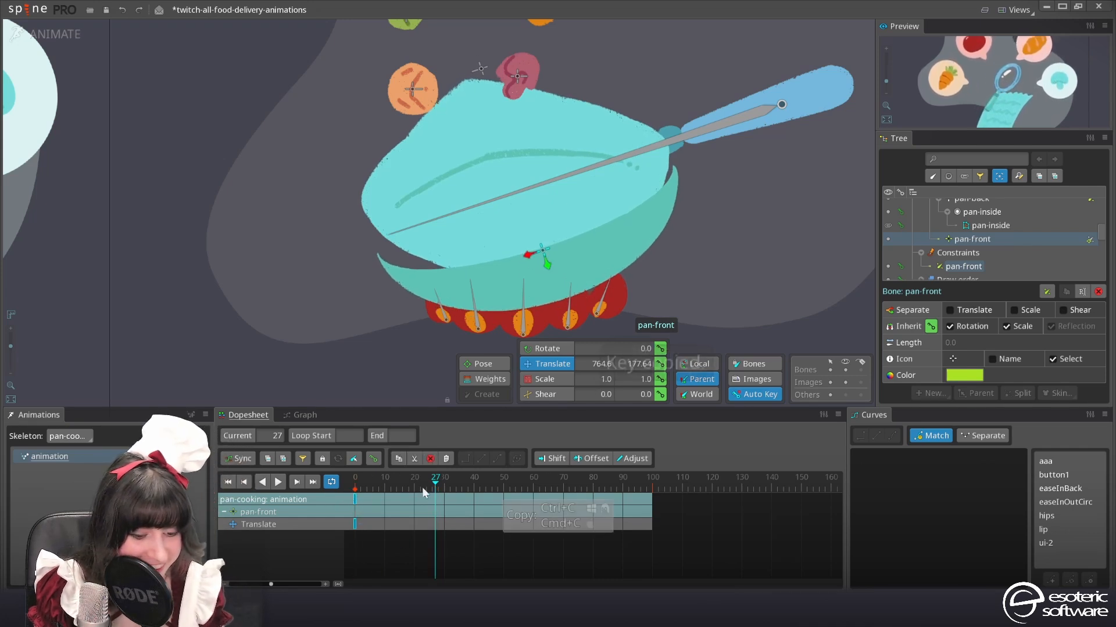
pyautogui.click(652, 480)
pyautogui.hotkey('ctrl', 'v')
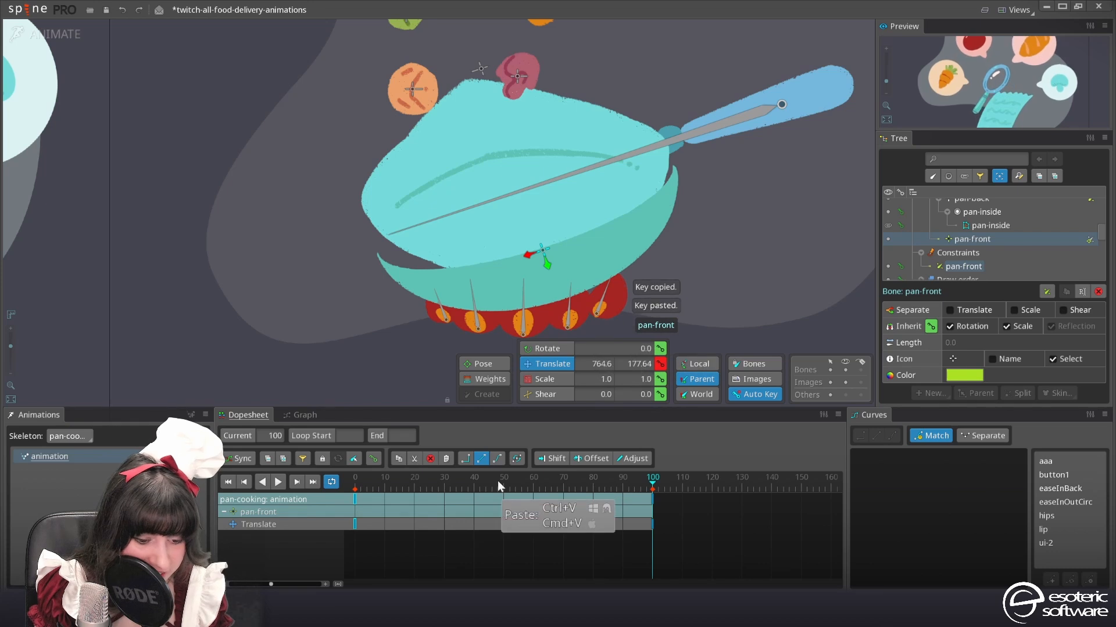
# Key the pan-front bone raised to about 764.6, -59.114 and place the key at frame 50
pyautogui.click(507, 481)
pyautogui.moveTo(549, 267); pyautogui.dragTo(532, 183)
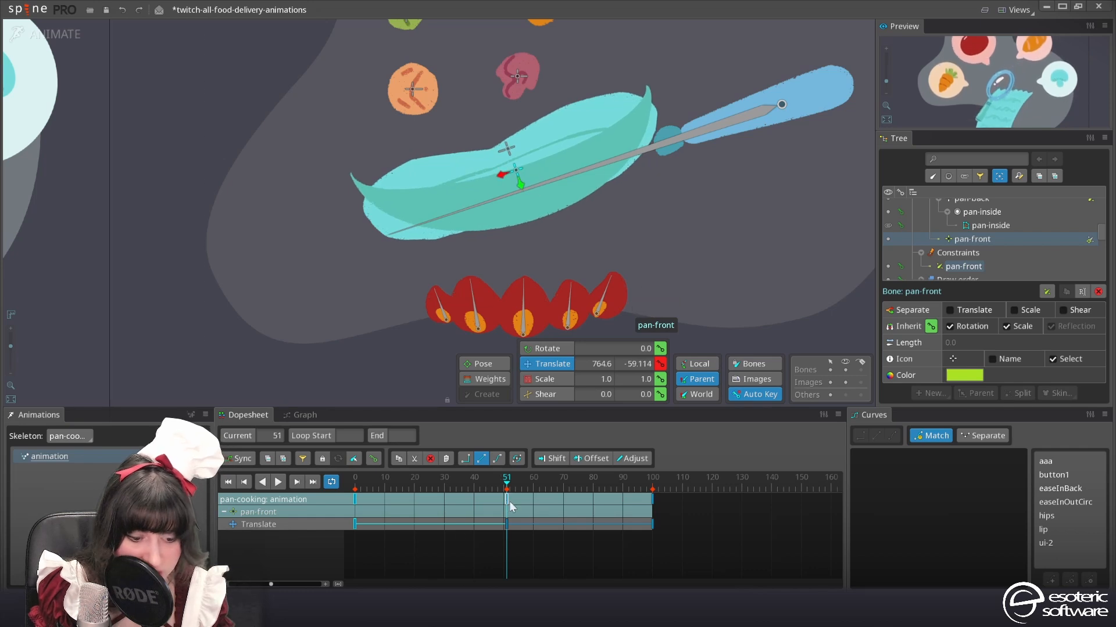
pyautogui.moveTo(509, 501); pyautogui.dragTo(506, 501)
# Key the pan-front bone shifted towards the pan's tip at frame 26 and towards the handle at frame 79, about 661.48, 78.205
pyautogui.click(433, 484)
pyautogui.moveTo(523, 214); pyautogui.dragTo(566, 206)
pyautogui.click(590, 477)
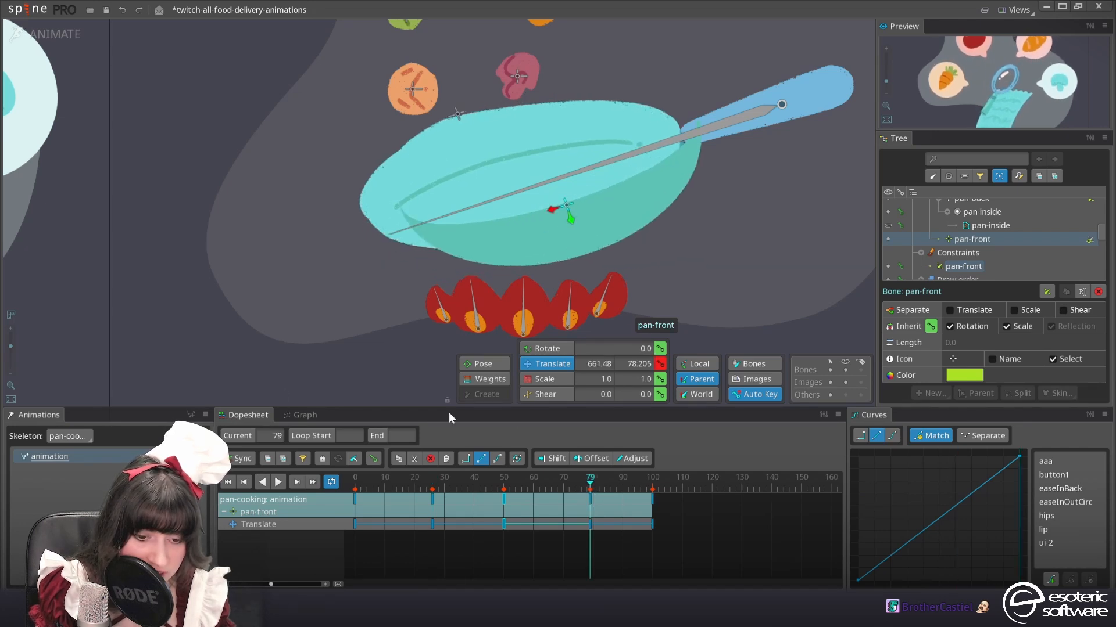
# Play the animation from the start and open the pan-inside mesh's weights while it loops
pyautogui.click(227, 482)
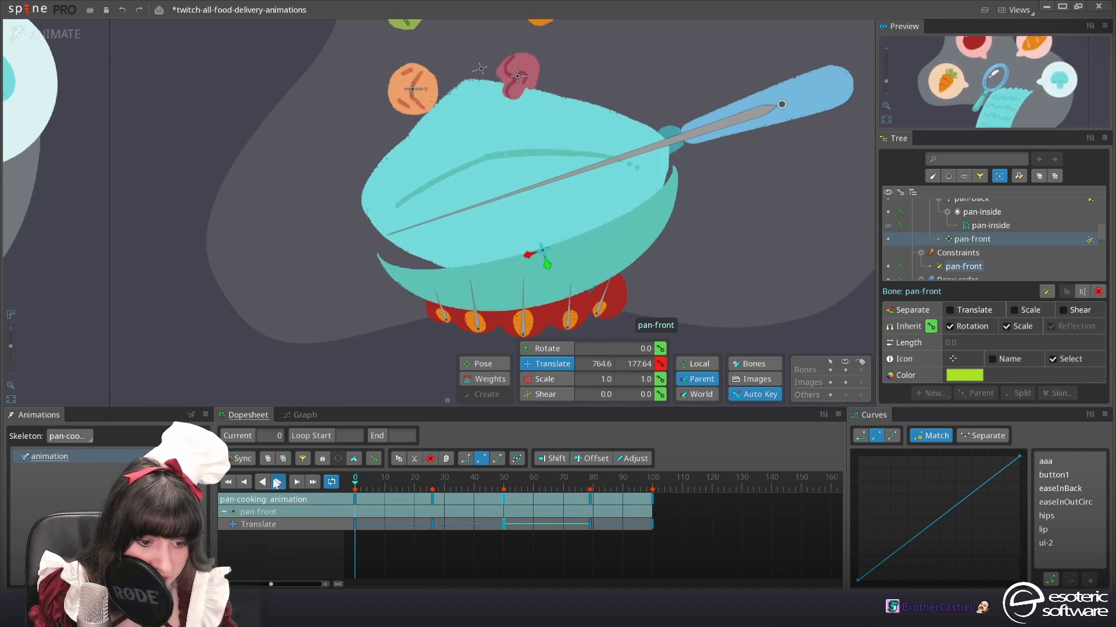
pyautogui.click(278, 482)
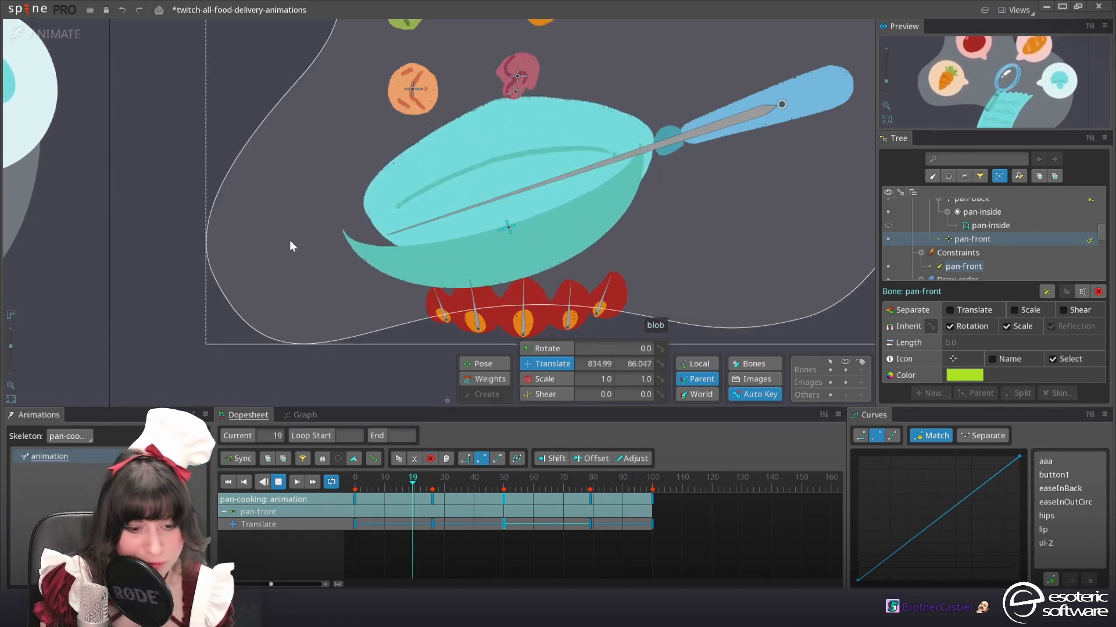
pyautogui.click(423, 187)
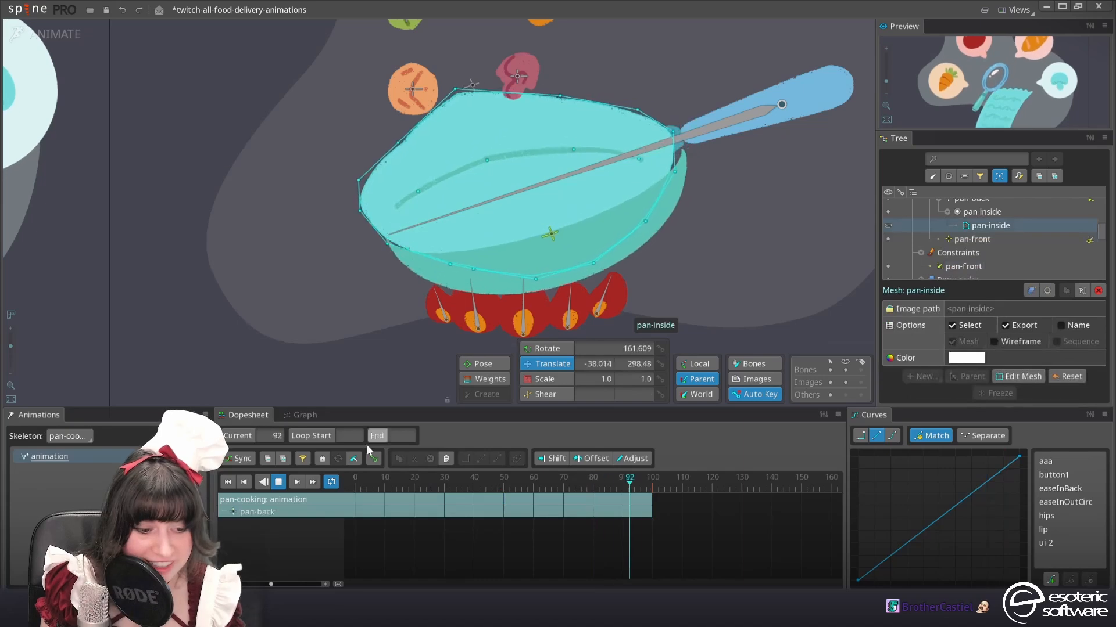
pyautogui.click(484, 379)
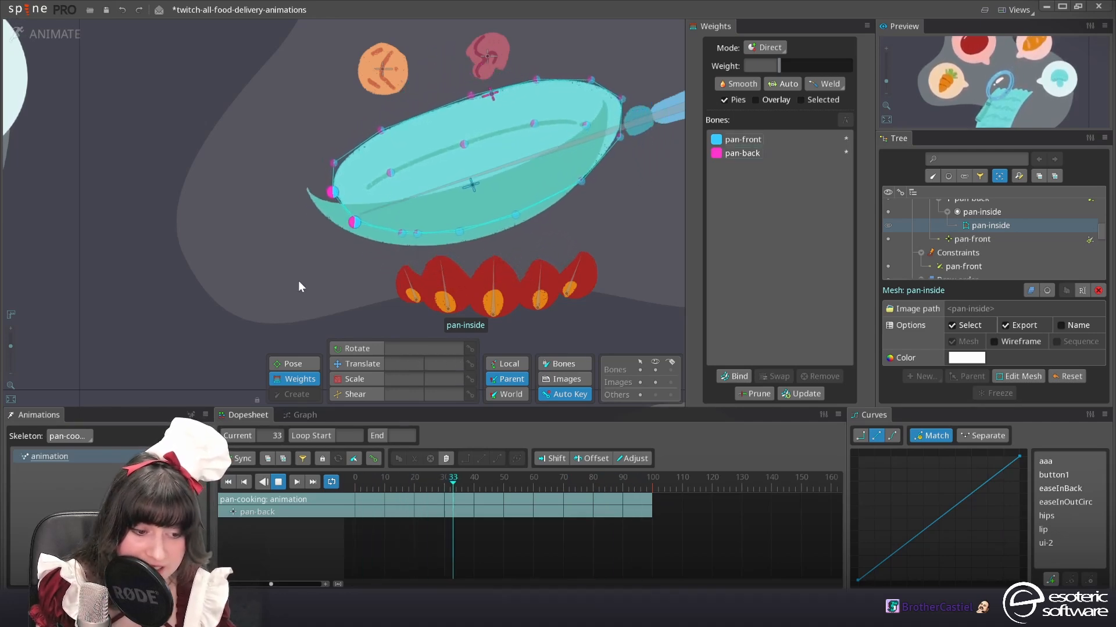
# Set the pan-front bone's weight to 50 on the two pan-inside mesh vertices at the pan's left tip
pyautogui.click(778, 139)
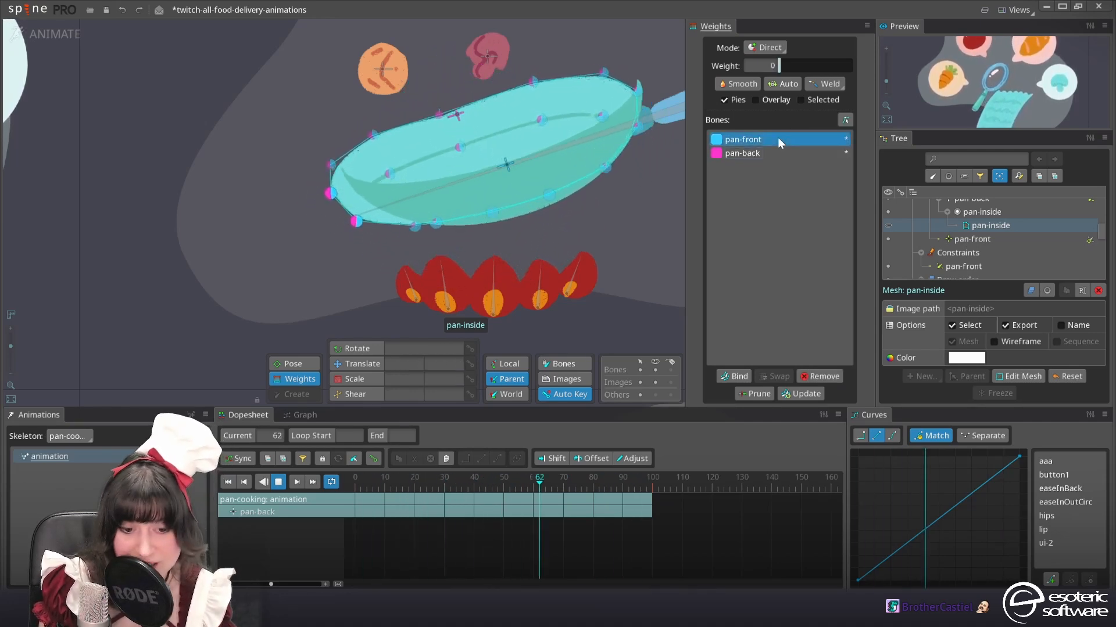
pyautogui.click(764, 64)
pyautogui.write('50')
pyautogui.press('Return')
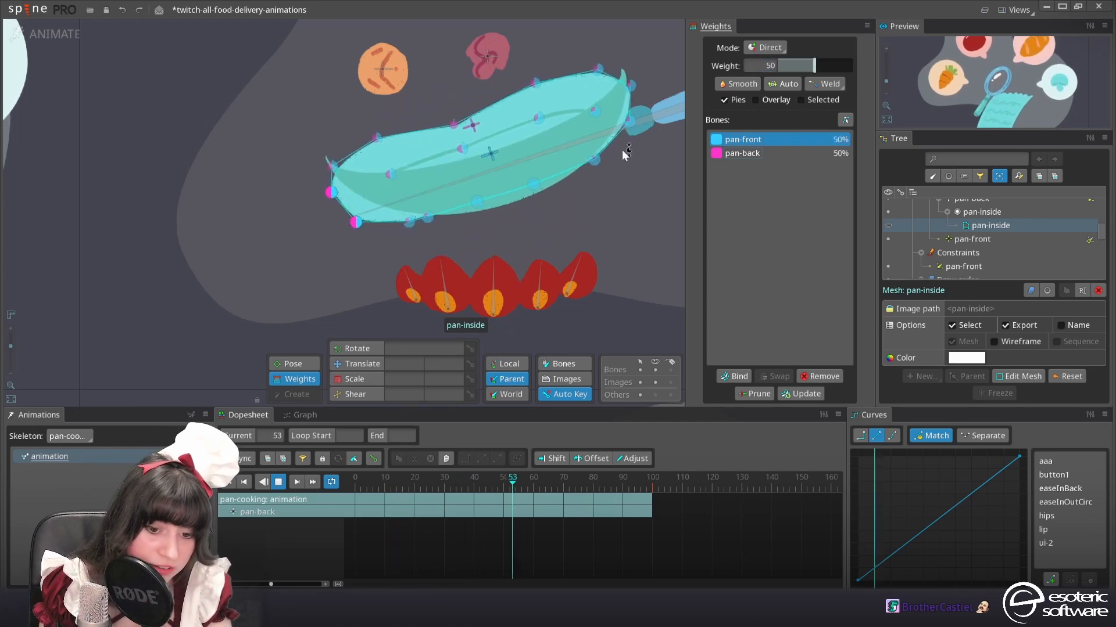
# Set the pan-front bone's weight to 50 on the three pan-inside mesh vertices at the handle end
pyautogui.click(633, 115)
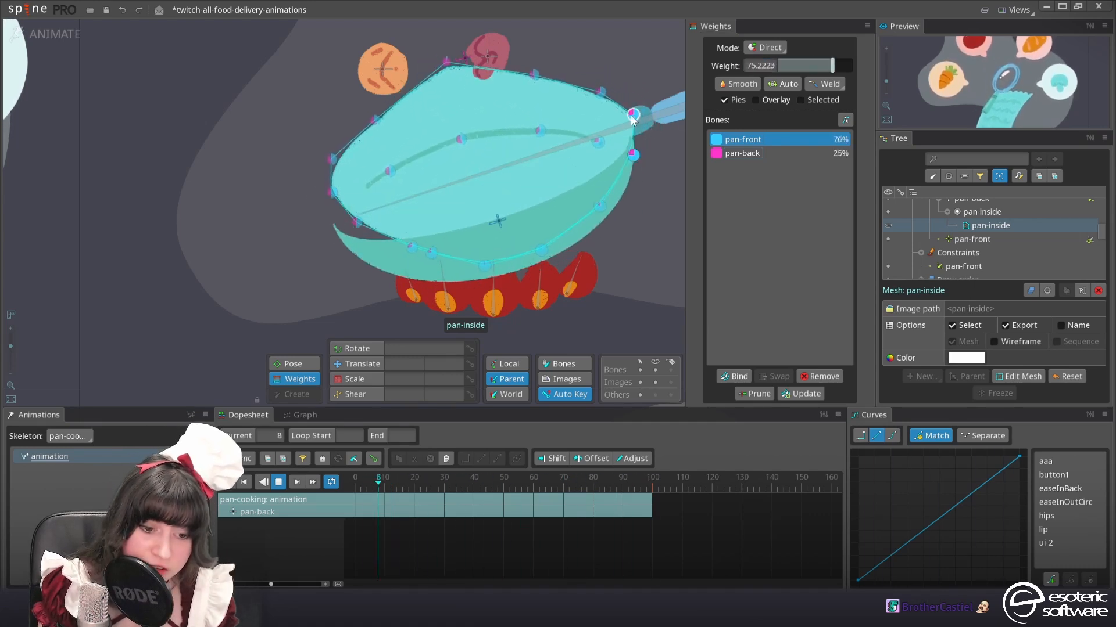
pyautogui.keyDown('ctrl'); pyautogui.click(598, 135); pyautogui.keyUp('ctrl')
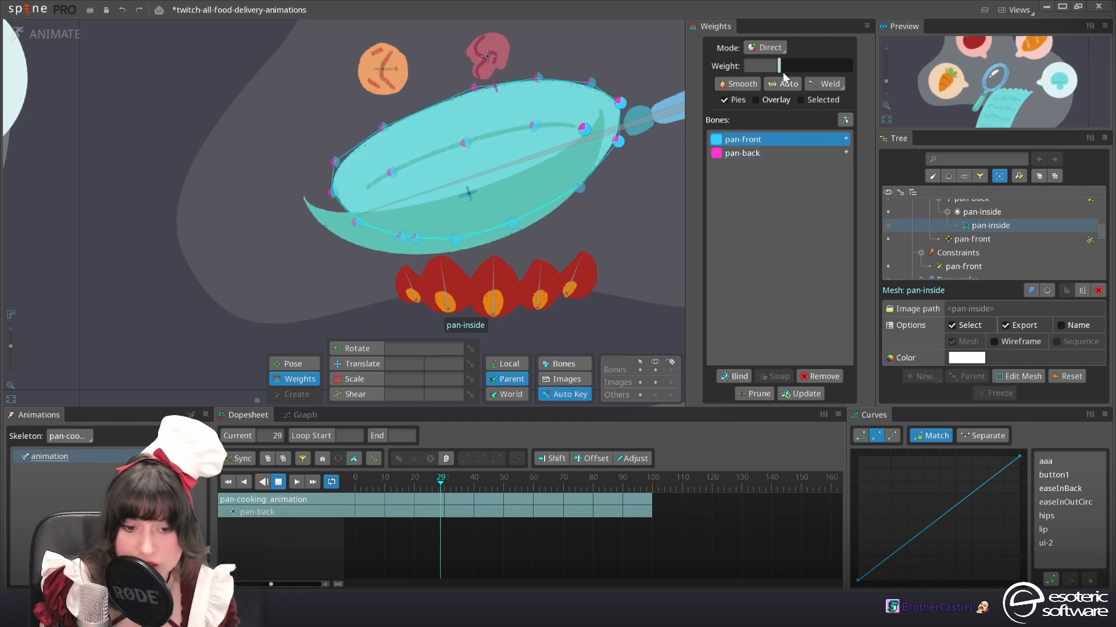
pyautogui.click(761, 65)
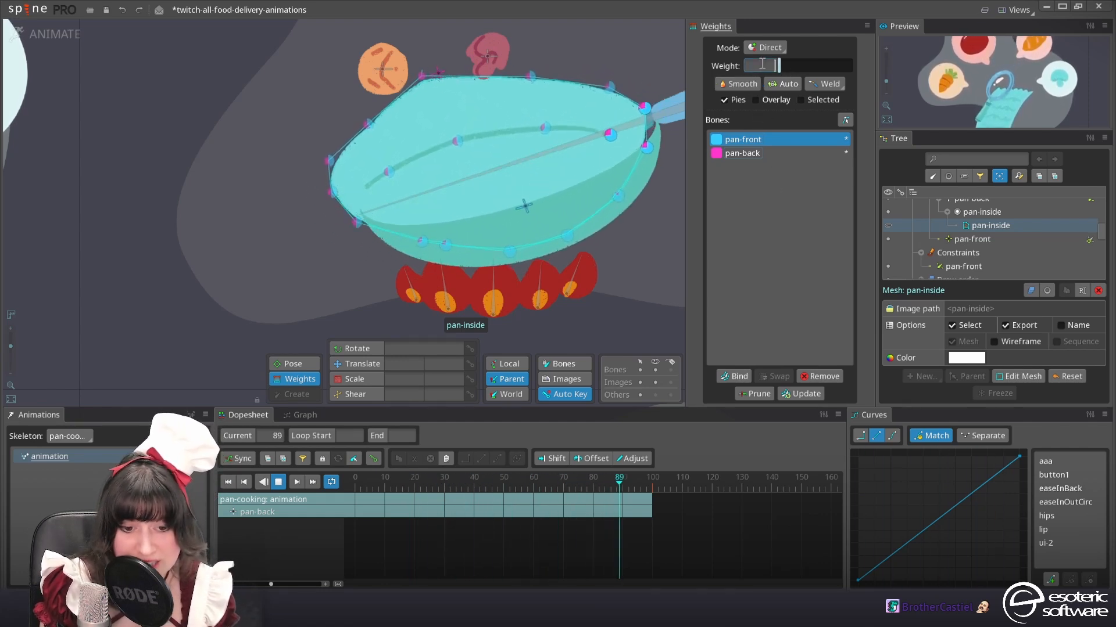
pyautogui.write('65')
pyautogui.press('BackSpace')
pyautogui.press('BackSpace')
pyautogui.write('50')
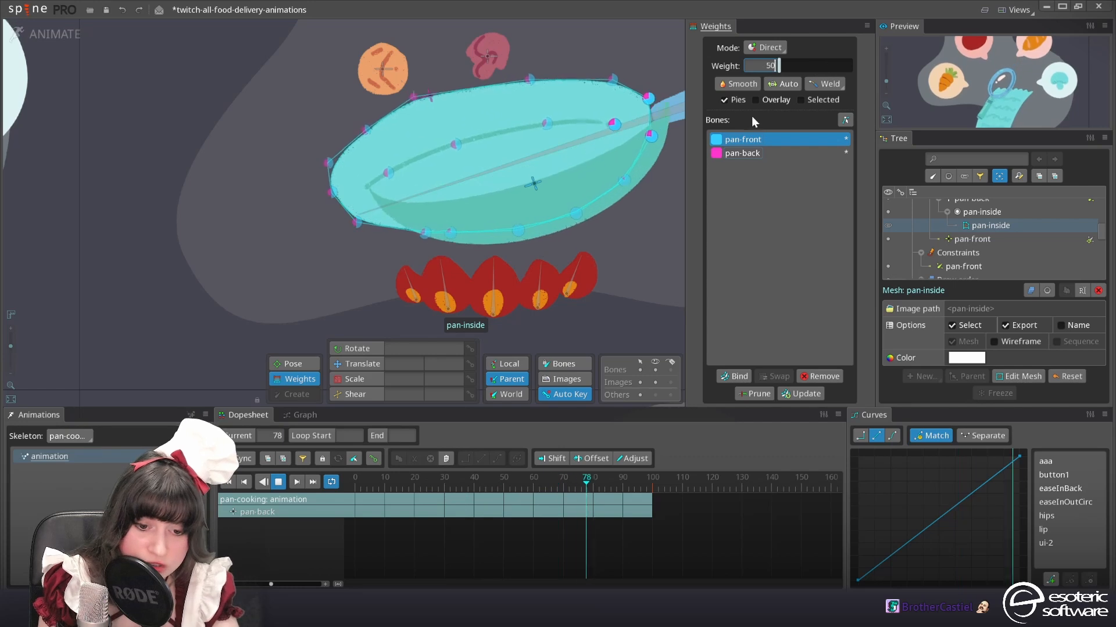
pyautogui.press('Return')
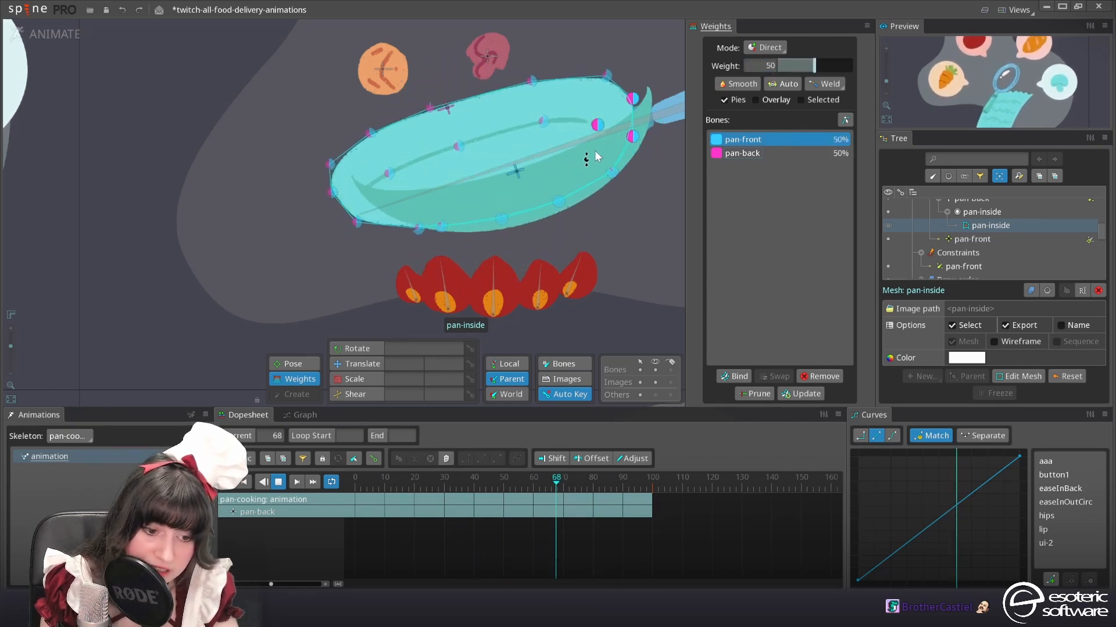
# Select the pan-front mesh's vertices at the tip and handle ends and set their pan-front bone weight to 50
pyautogui.click(342, 235)
pyautogui.press('space')
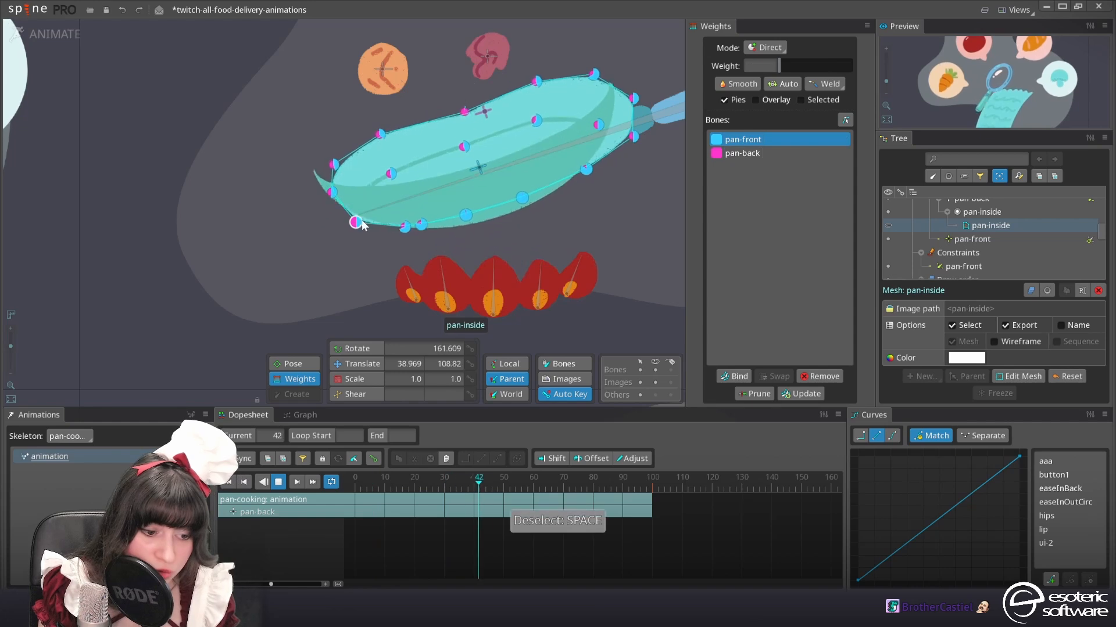
pyautogui.click(448, 190)
pyautogui.moveTo(369, 212); pyautogui.dragTo(342, 163)
pyautogui.moveTo(617, 122); pyautogui.dragTo(662, 78)
pyautogui.click(760, 62)
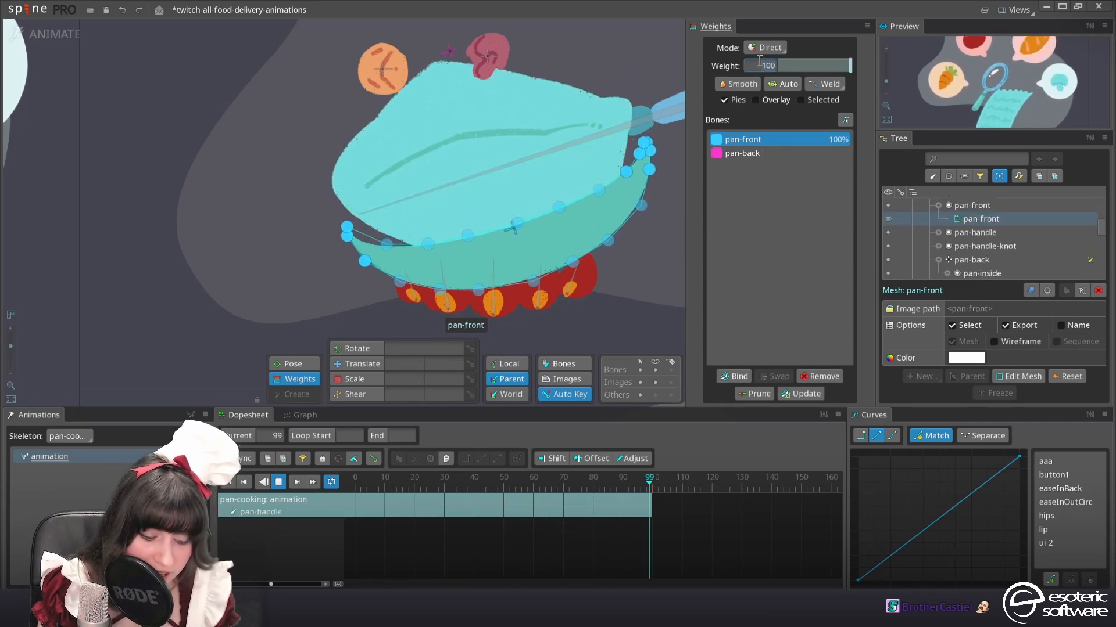
pyautogui.write('50')
pyautogui.press('Return')
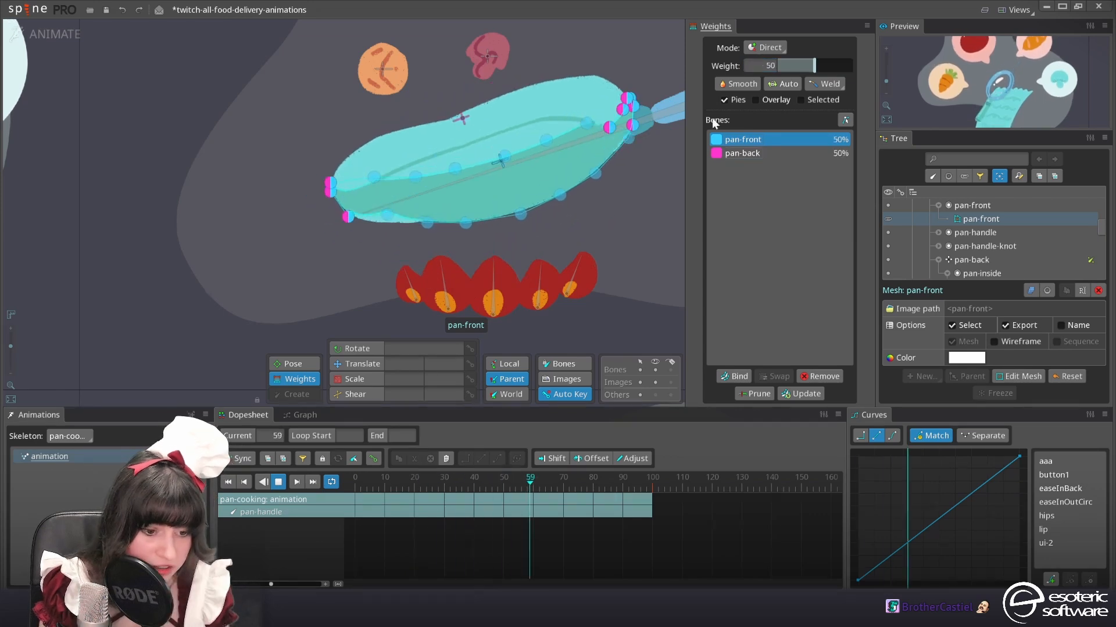
# Smooth the weights of the two pan-inside mesh vertices on the lower edge near the pan's tip
pyautogui.click(406, 241)
pyautogui.moveTo(345, 295); pyautogui.dragTo(436, 230)
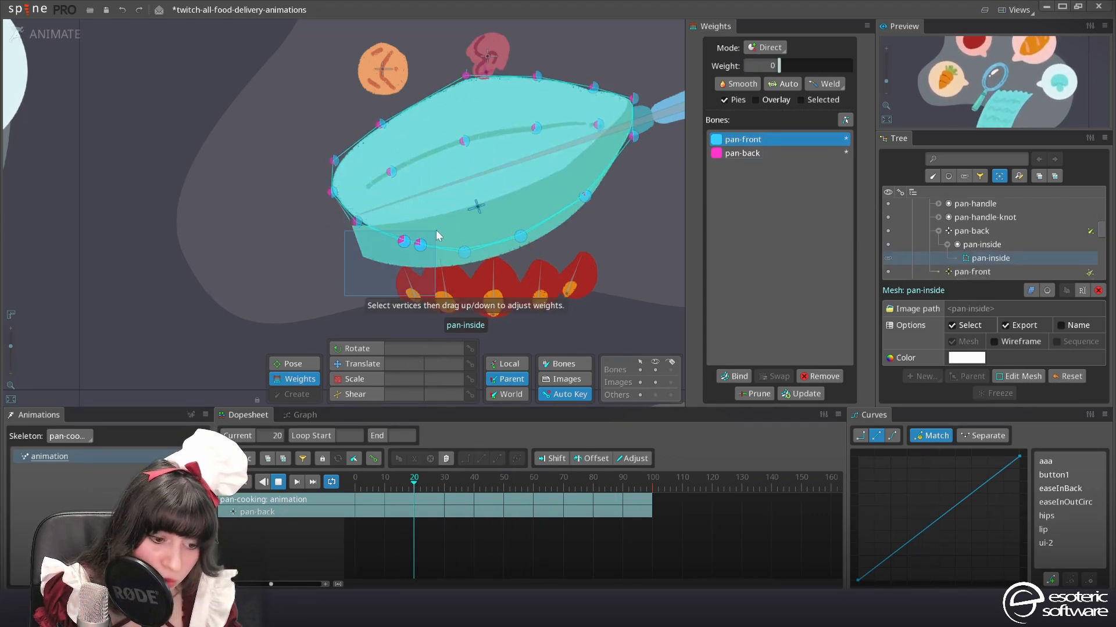
pyautogui.click(740, 86)
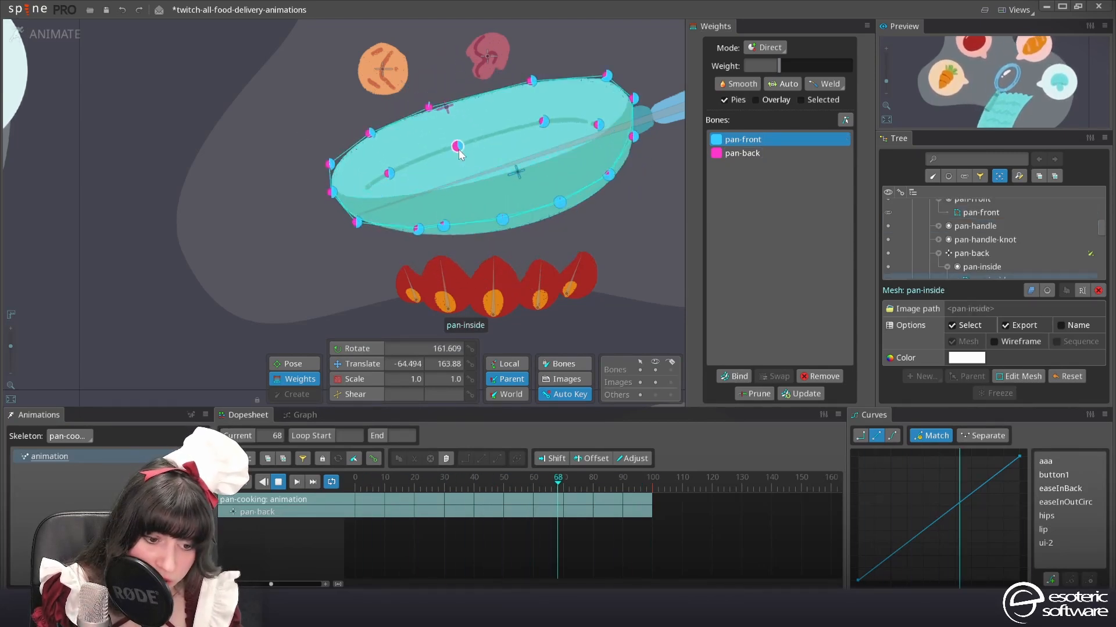
# Weight the pan-inside mesh's central vertex and the rim vertex above it fully to the pan-back bone
pyautogui.click(459, 149)
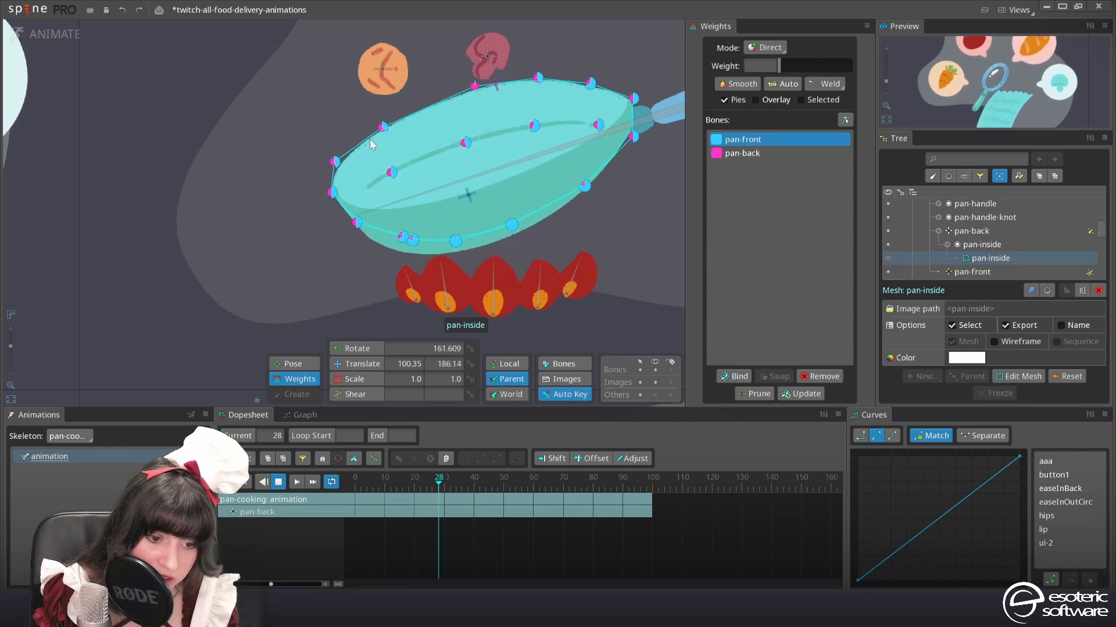
pyautogui.click(459, 144)
pyautogui.click(742, 153)
pyautogui.moveTo(809, 65); pyautogui.dragTo(863, 69)
pyautogui.click(471, 94)
pyautogui.click(416, 155)
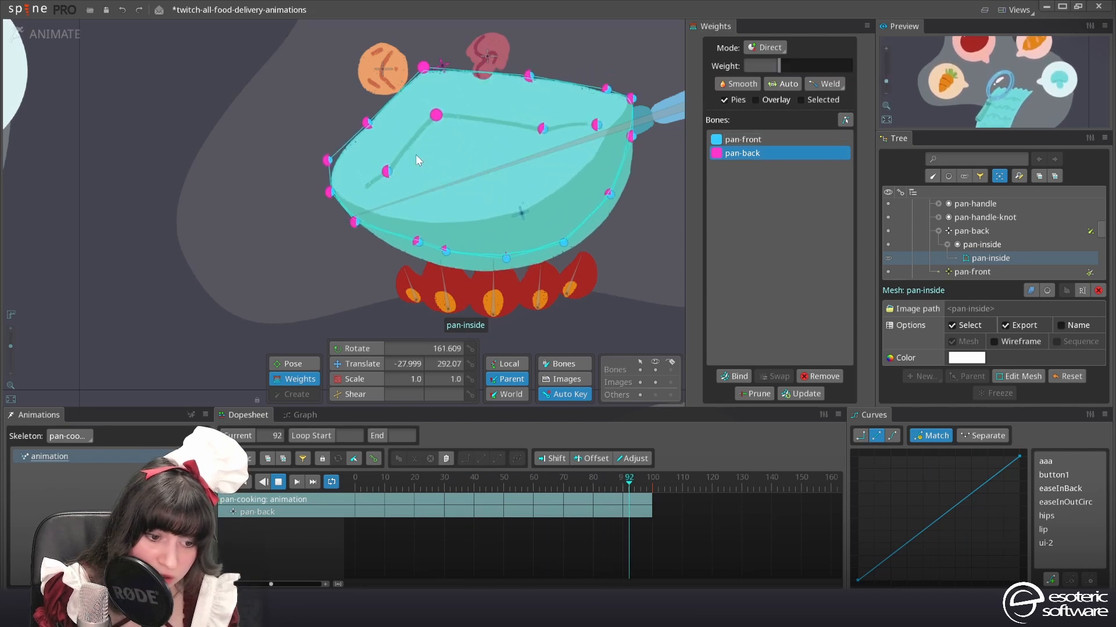
# Raise the pan-back weight on the pan-inside mesh's inner vertex near the tip and to about 90 on the two vertices closer to the handle
pyautogui.click(389, 171)
pyautogui.click(536, 122)
pyautogui.keyDown('ctrl'); pyautogui.click(535, 82); pyautogui.keyUp('ctrl')
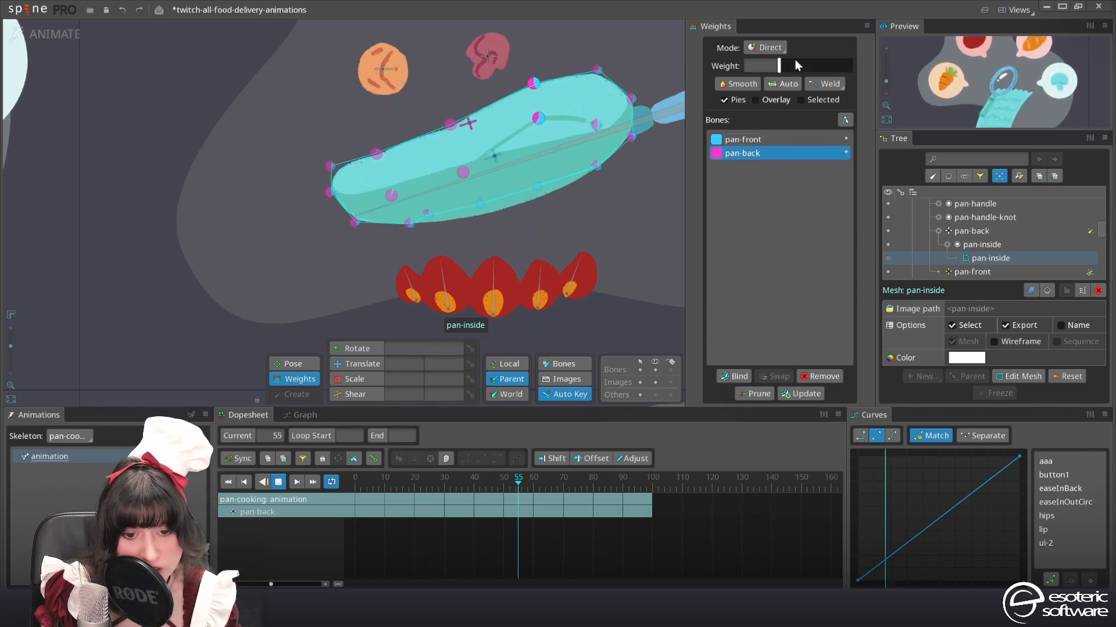
pyautogui.moveTo(833, 72); pyautogui.dragTo(842, 73)
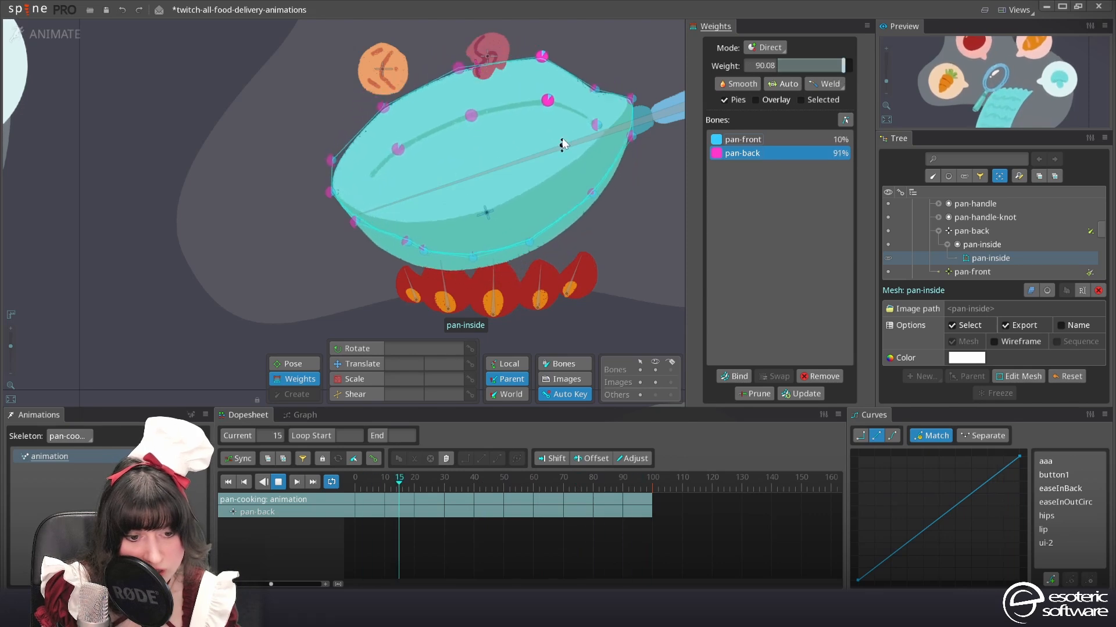
# At frame 50, set the pan-back bone's weight to about 67 and 92 on the two upper pan-inside rim vertices nearest the tip
pyautogui.click(520, 482)
pyautogui.moveTo(521, 485); pyautogui.dragTo(502, 490)
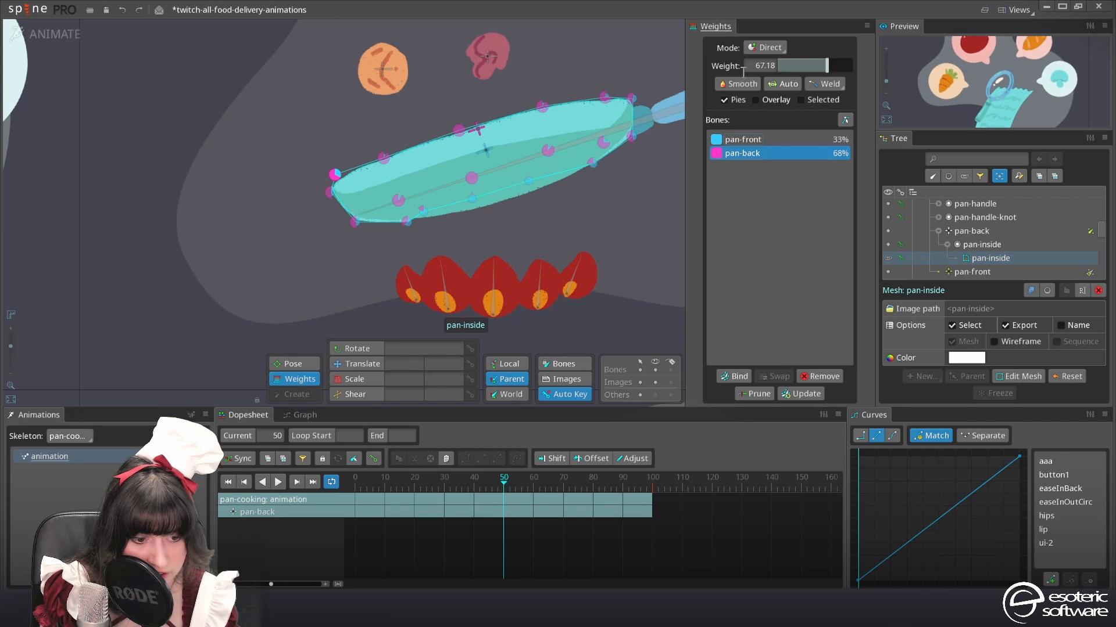
pyautogui.click(384, 158)
pyautogui.click(333, 174)
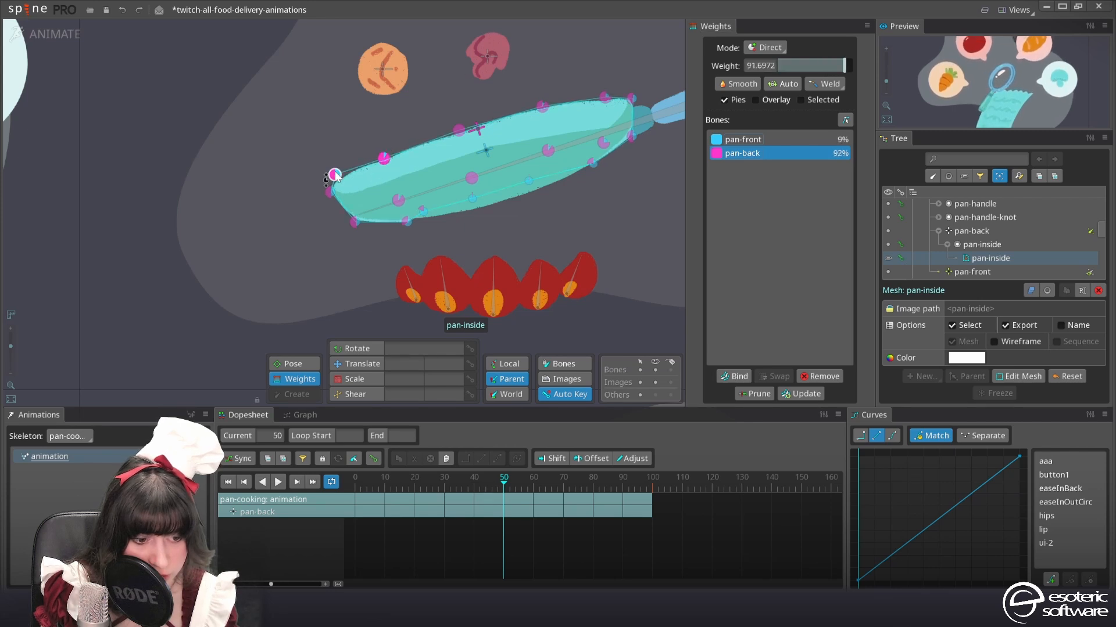
# Select the pan-front mesh and set the pan-back bone's weight to about 35 on its lower-edge vertex beside the handle
pyautogui.click(508, 185)
pyautogui.click(497, 201)
pyautogui.moveTo(608, 127); pyautogui.dragTo(604, 155)
pyautogui.keyDown('ctrl'); pyautogui.click(620, 149); pyautogui.keyUp('ctrl')
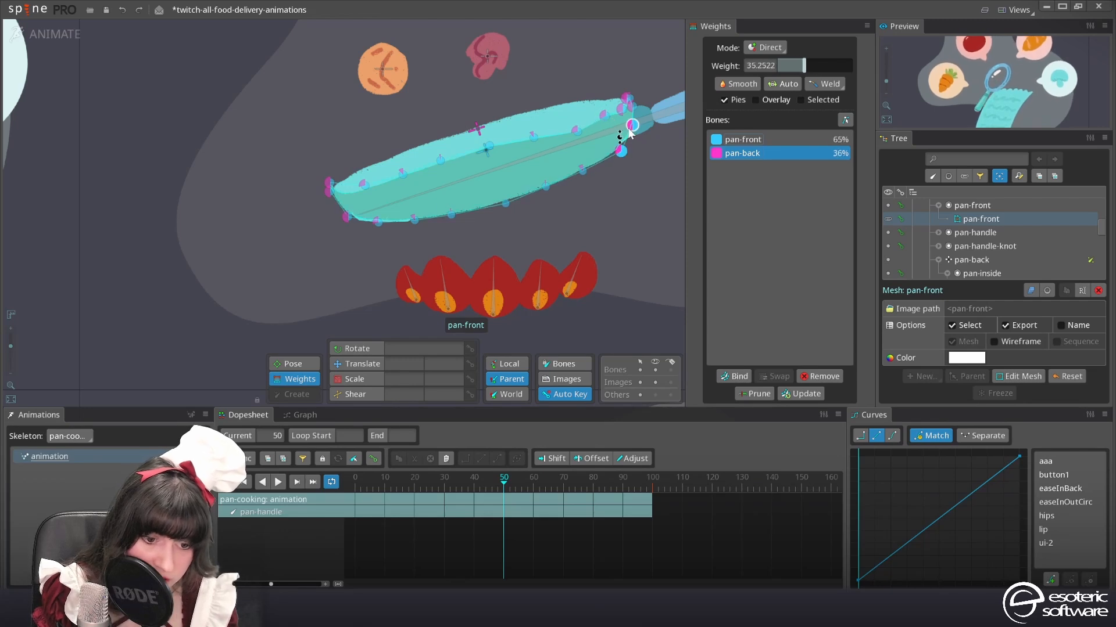
# Add a small pan-back weight to the pan-front mesh's vertices further from the handle, about 4 on the upper and lower pair
pyautogui.keyDown('ctrl'); pyautogui.click(582, 171); pyautogui.keyUp('ctrl')
pyautogui.moveTo(780, 65); pyautogui.dragTo(787, 67)
pyautogui.click(534, 139)
pyautogui.keyDown('ctrl'); pyautogui.click(543, 188); pyautogui.keyUp('ctrl')
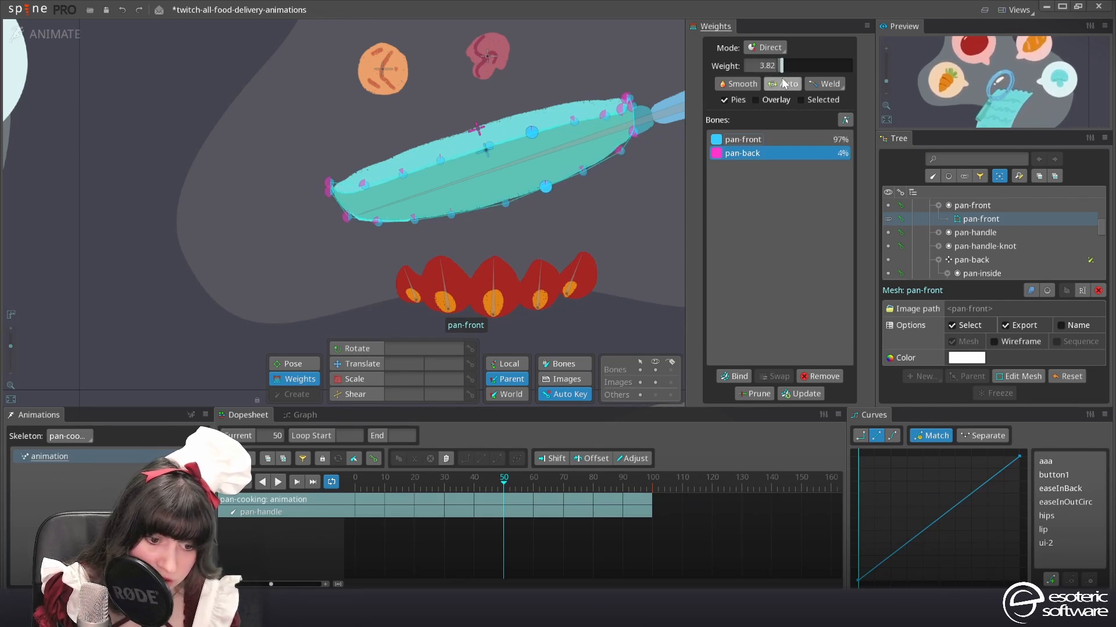
# Give the pan-front mesh's vertex pair near the tip about 12 pan-back weight and the outermost pair a higher one
pyautogui.click(404, 181)
pyautogui.keyDown('ctrl'); pyautogui.click(415, 223); pyautogui.keyUp('ctrl')
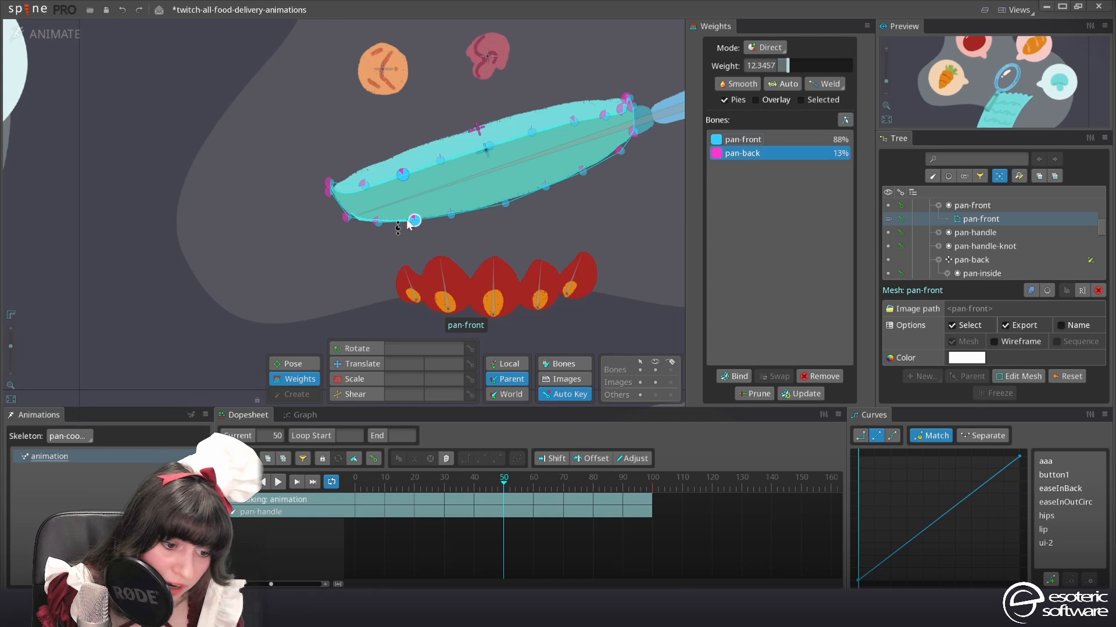
pyautogui.moveTo(789, 68); pyautogui.dragTo(804, 66)
pyautogui.click(364, 185)
pyautogui.keyDown('ctrl'); pyautogui.click(378, 222); pyautogui.keyUp('ctrl')
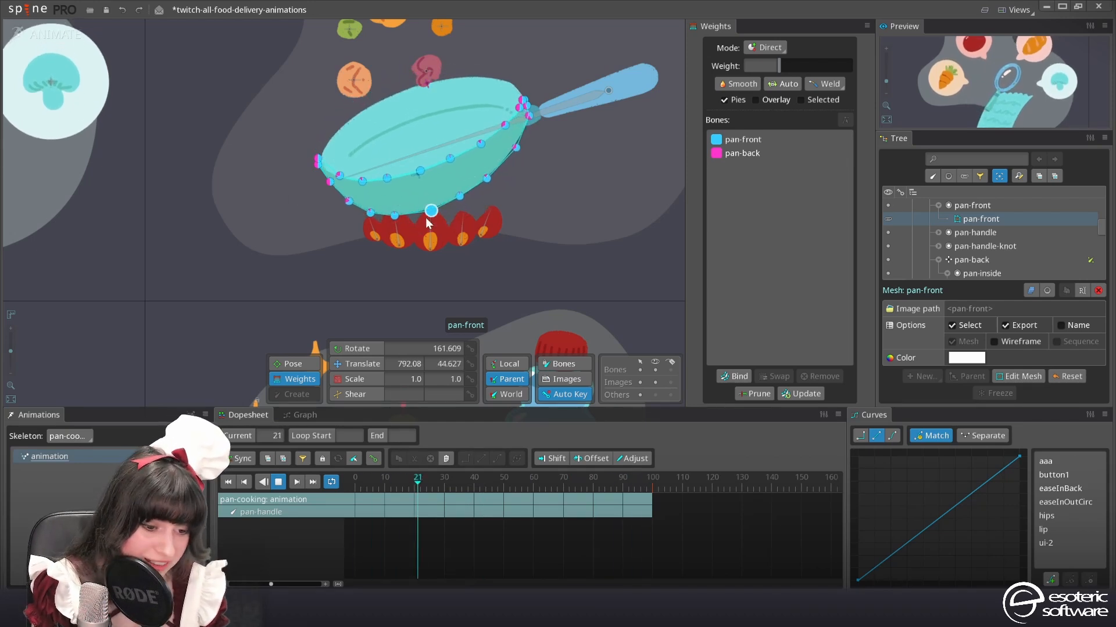
# Stop at frame 0 and set the pan-front bone's weight on the pan-front mesh's lower edge to about 63 near the tip and 59 near the handle
pyautogui.click(277, 483)
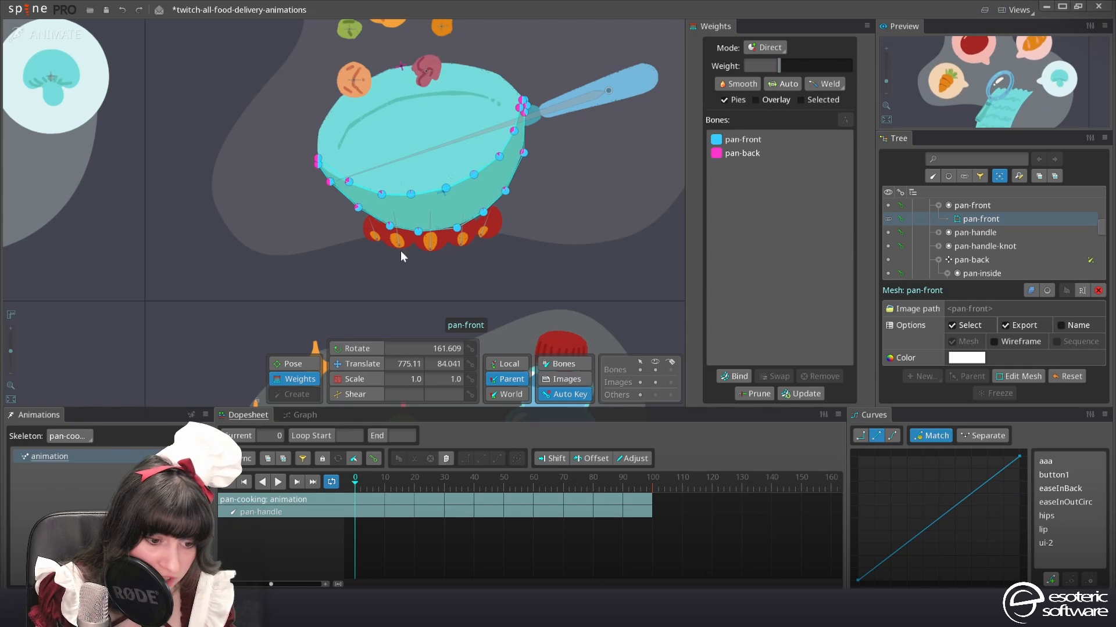
pyautogui.scroll(2, 538, 190)
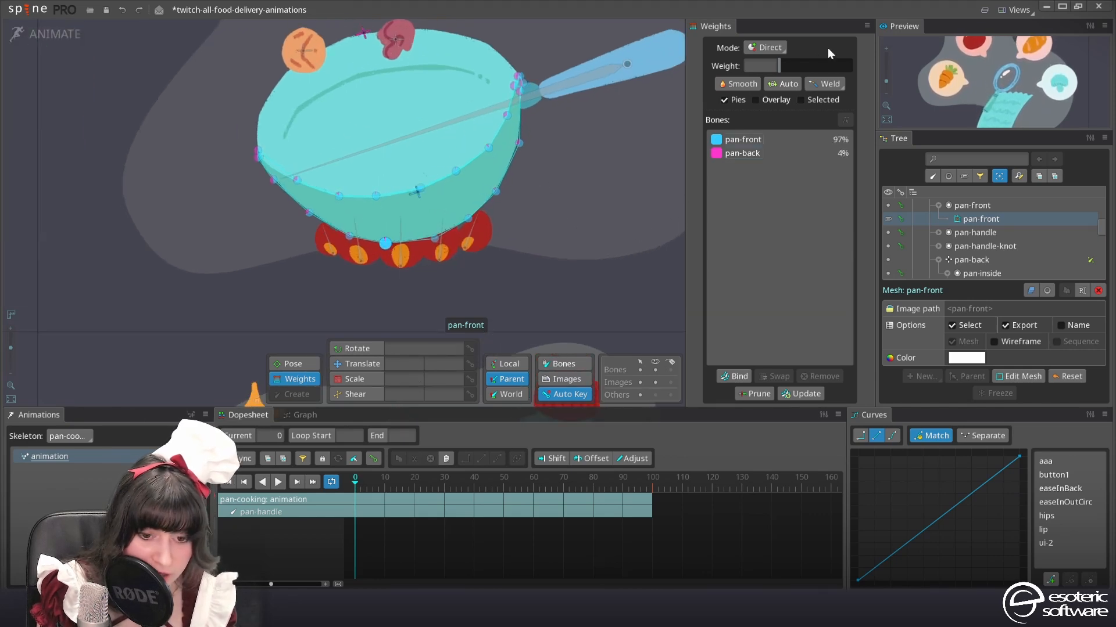
pyautogui.click(758, 141)
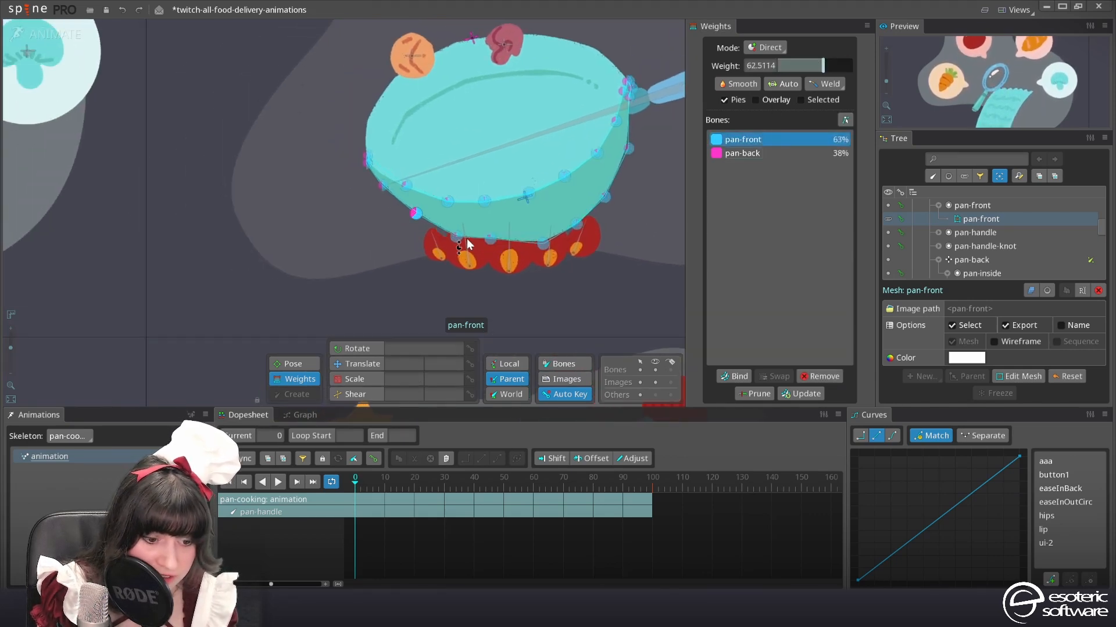
pyautogui.moveTo(486, 240); pyautogui.dragTo(481, 266)
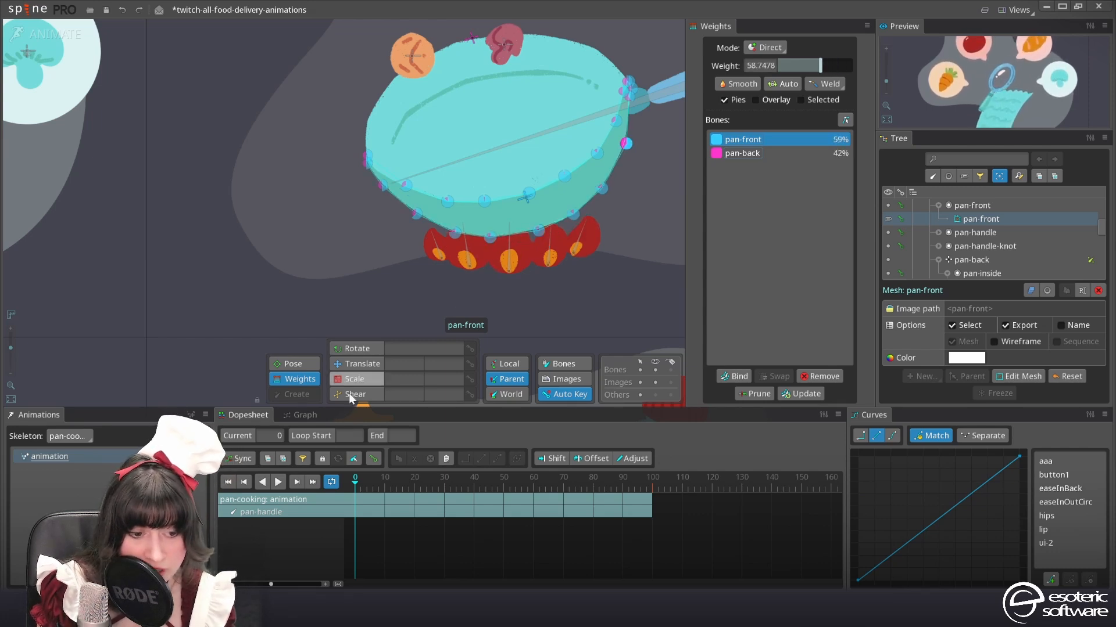
# Play the animation with the mesh deselected and scrub to frame 50 to examine the pan's deformation
pyautogui.click(278, 482)
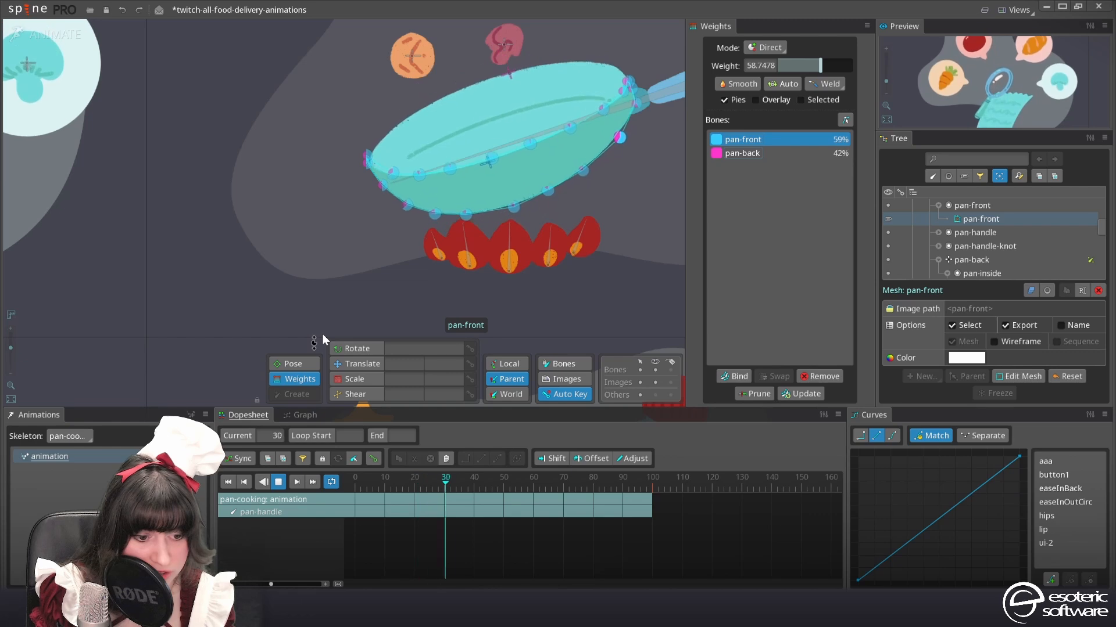
pyautogui.click(357, 299)
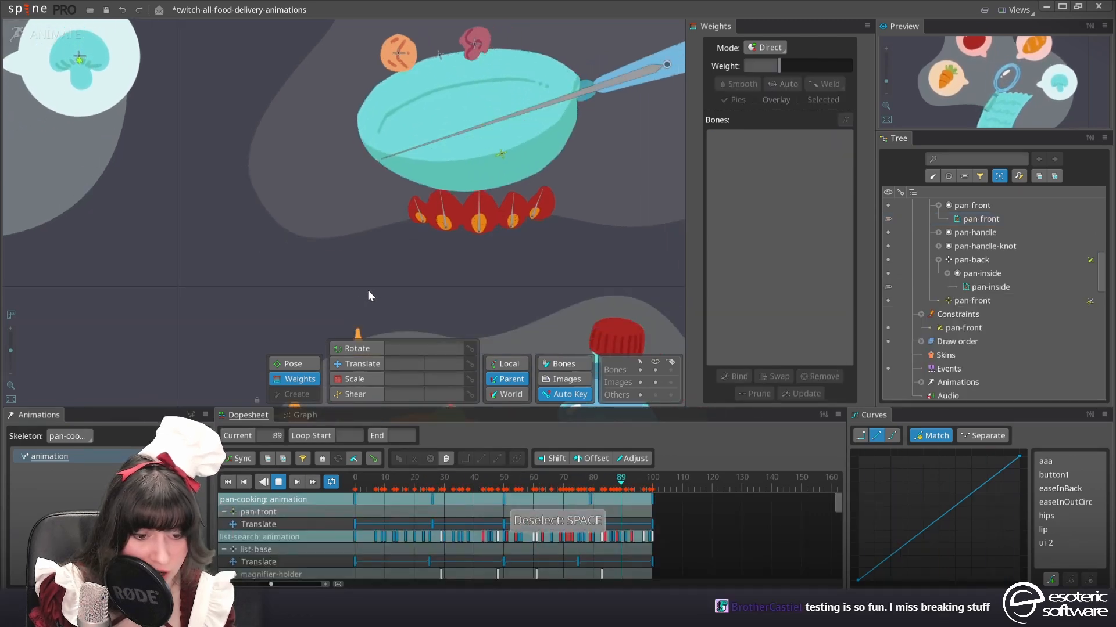
pyautogui.click(590, 481)
pyautogui.moveTo(589, 483); pyautogui.dragTo(504, 492)
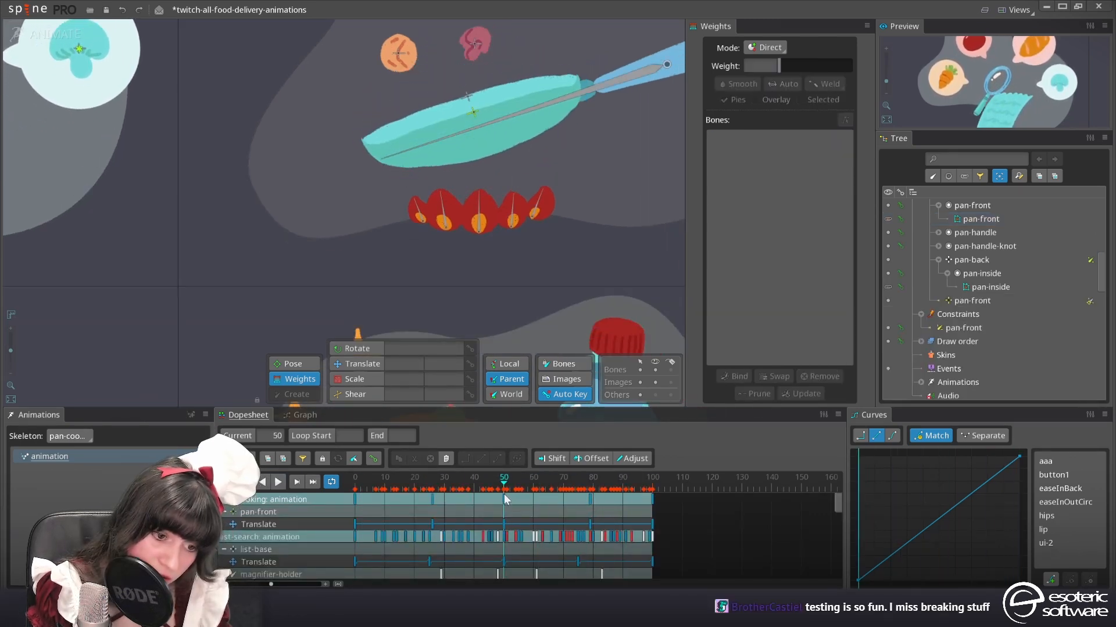
# Set the pan-front bone's weight on the pan-front mesh's upper edge to about 77 near the tip and 70 near the handle
pyautogui.scroll(3, 419, 192)
pyautogui.click(416, 126)
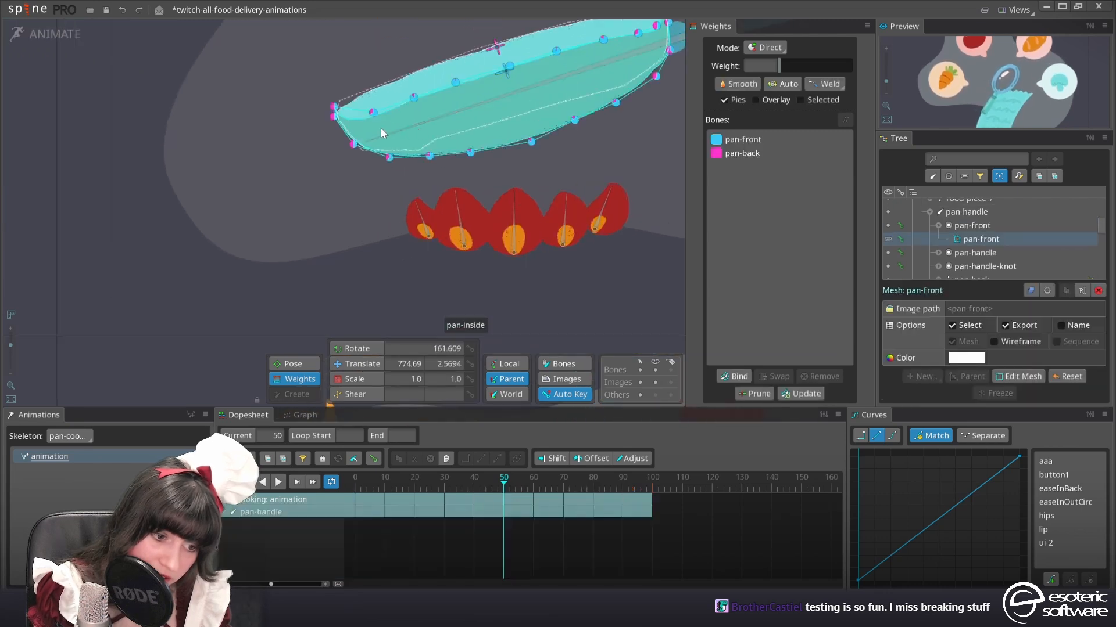
pyautogui.click(373, 112)
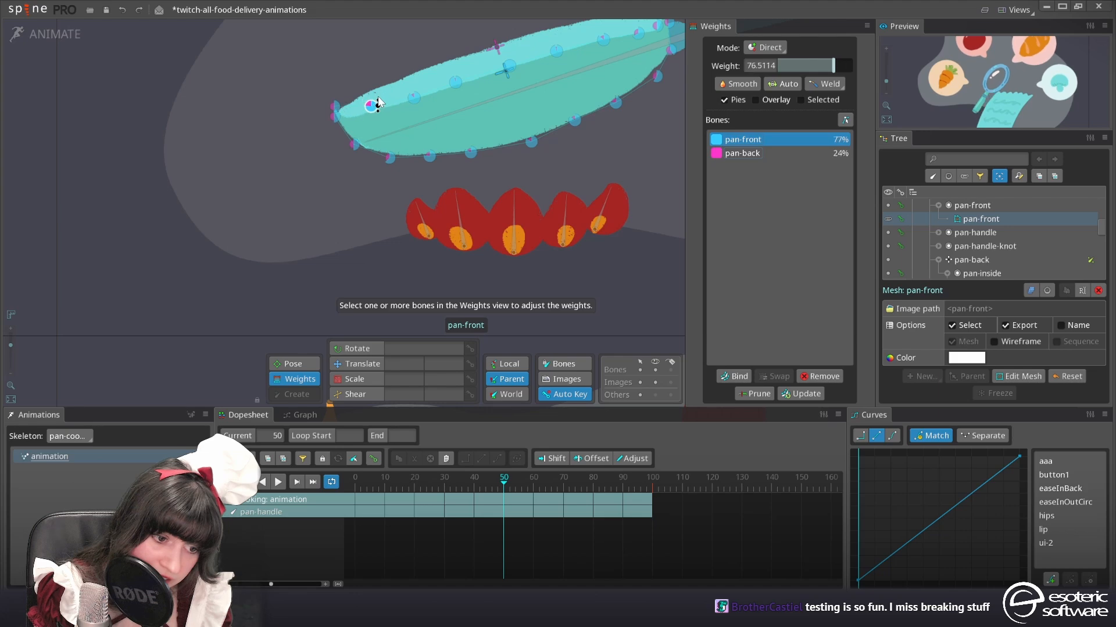
pyautogui.click(638, 31)
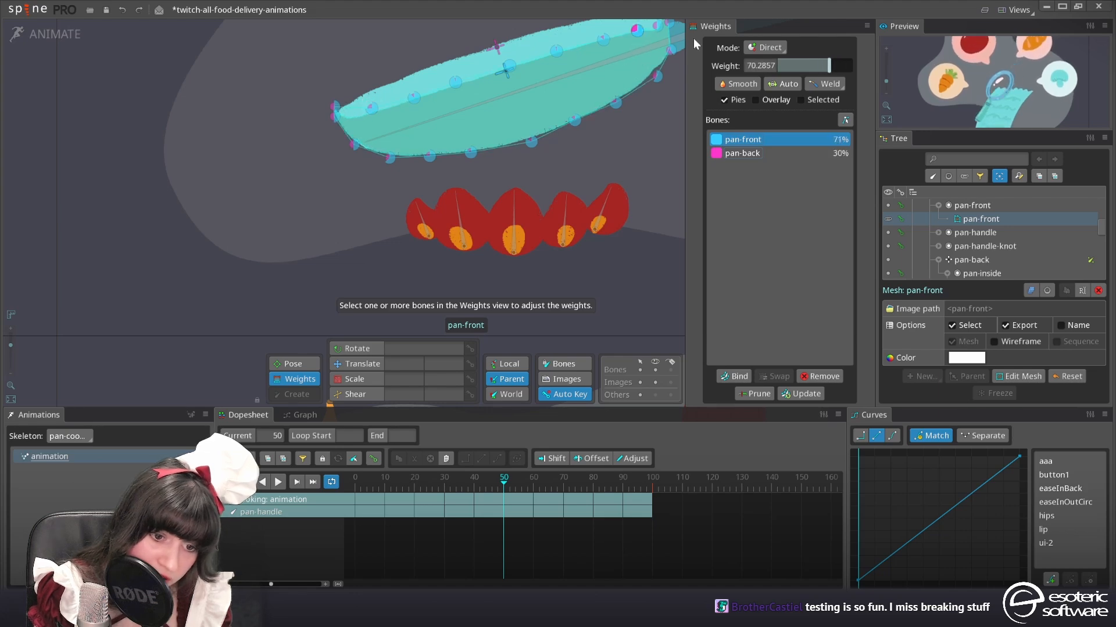
# Replay the animation and lower the pan-back bone's weight on the pan-front mesh's vertex where the pan meets the handle
pyautogui.scroll(-3, 668, 53)
pyautogui.press('space')
pyautogui.click(332, 230)
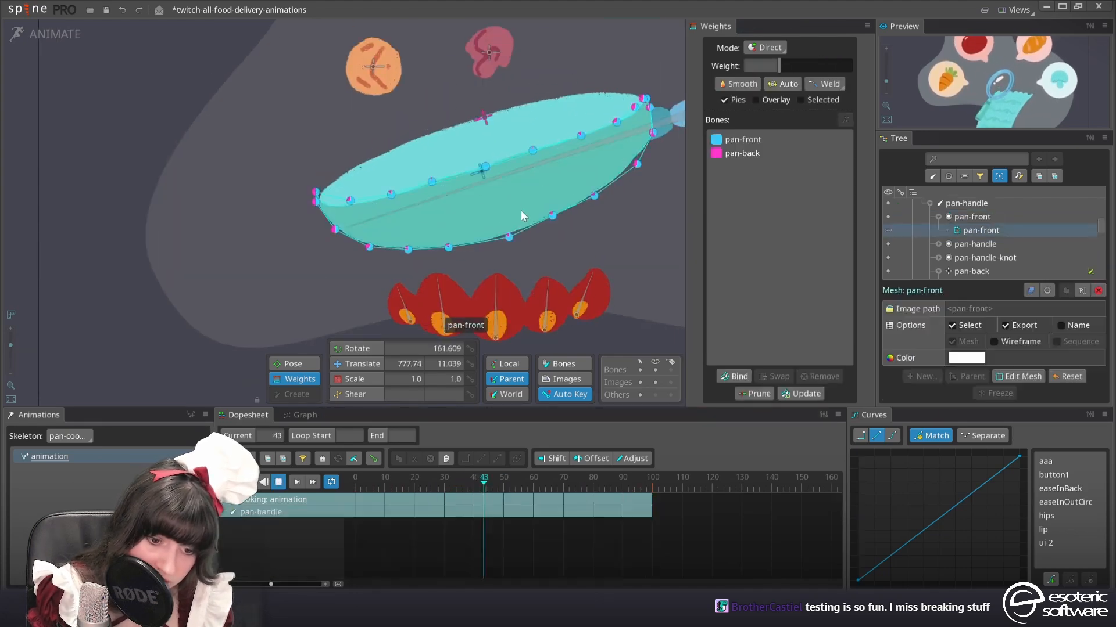
pyautogui.scroll(5, 520, 210)
pyautogui.click(607, 200)
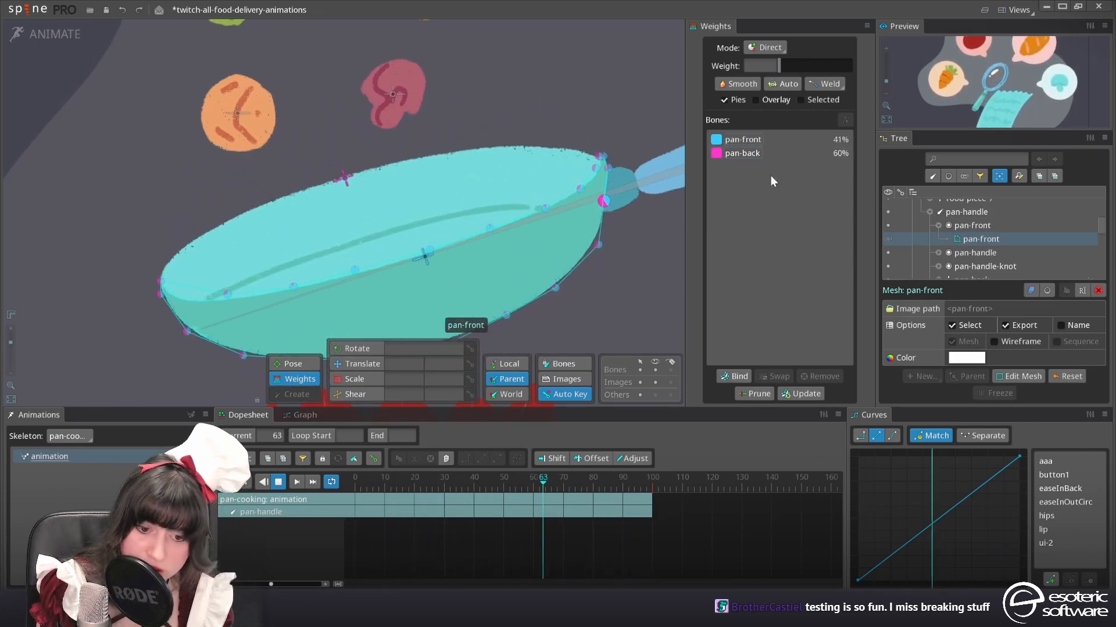
pyautogui.click(773, 153)
pyautogui.moveTo(805, 65); pyautogui.dragTo(814, 65)
pyautogui.moveTo(814, 65); pyautogui.dragTo(811, 65)
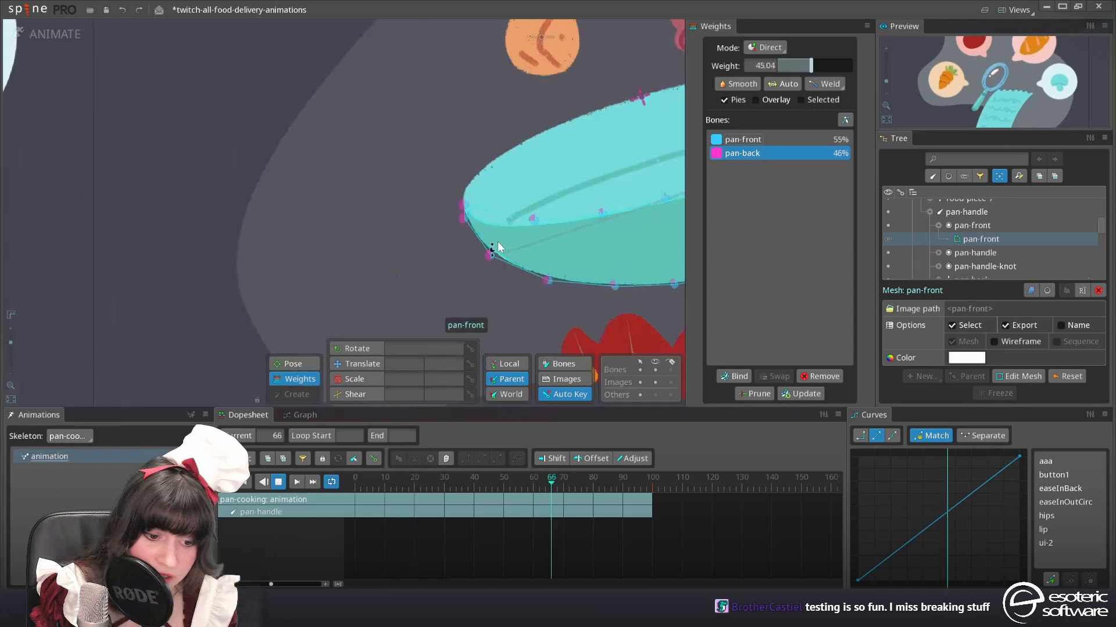
# Add two vertices to the pan-inside mesh at the pan's tip, one on the outline and one just inside it
pyautogui.click(464, 220)
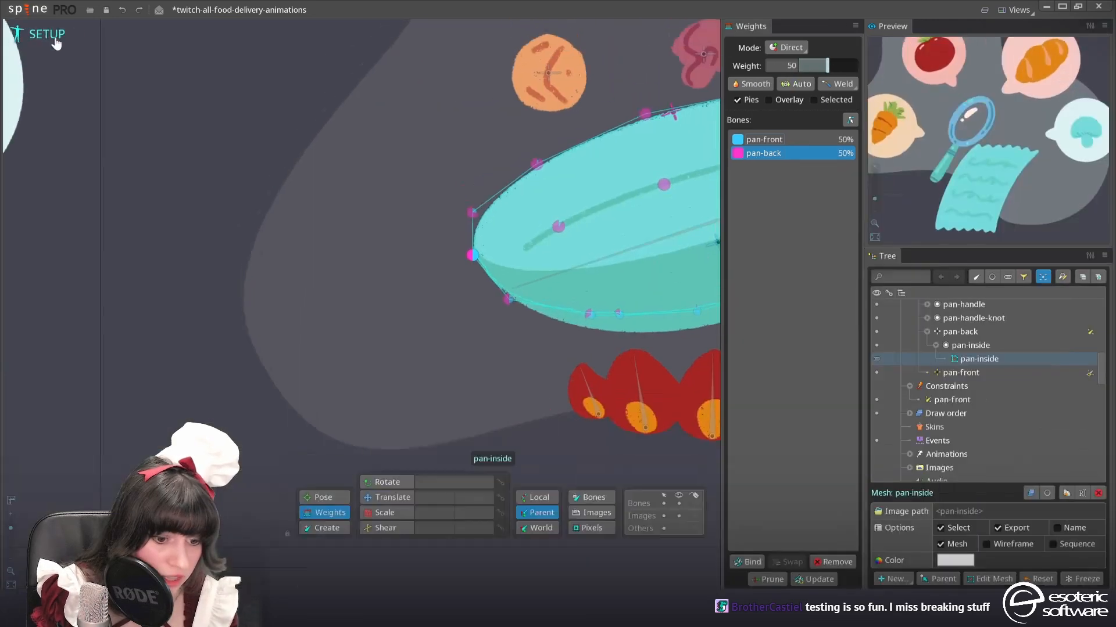
pyautogui.scroll(3, 474, 308)
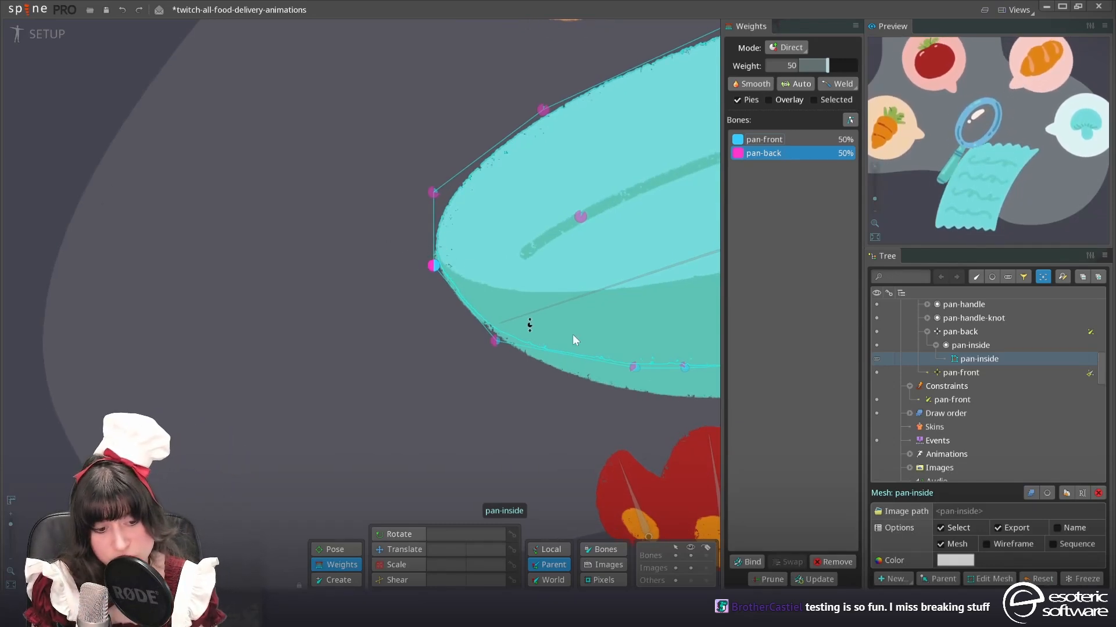
pyautogui.click(989, 578)
pyautogui.scroll(5, 403, 221)
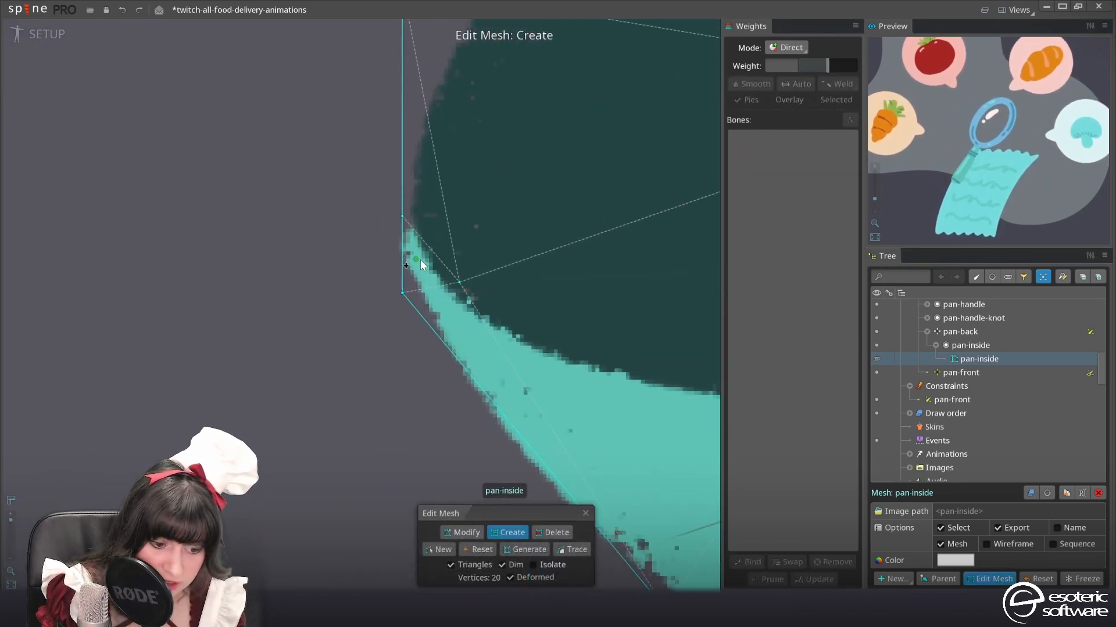
pyautogui.scroll(-5, 446, 295)
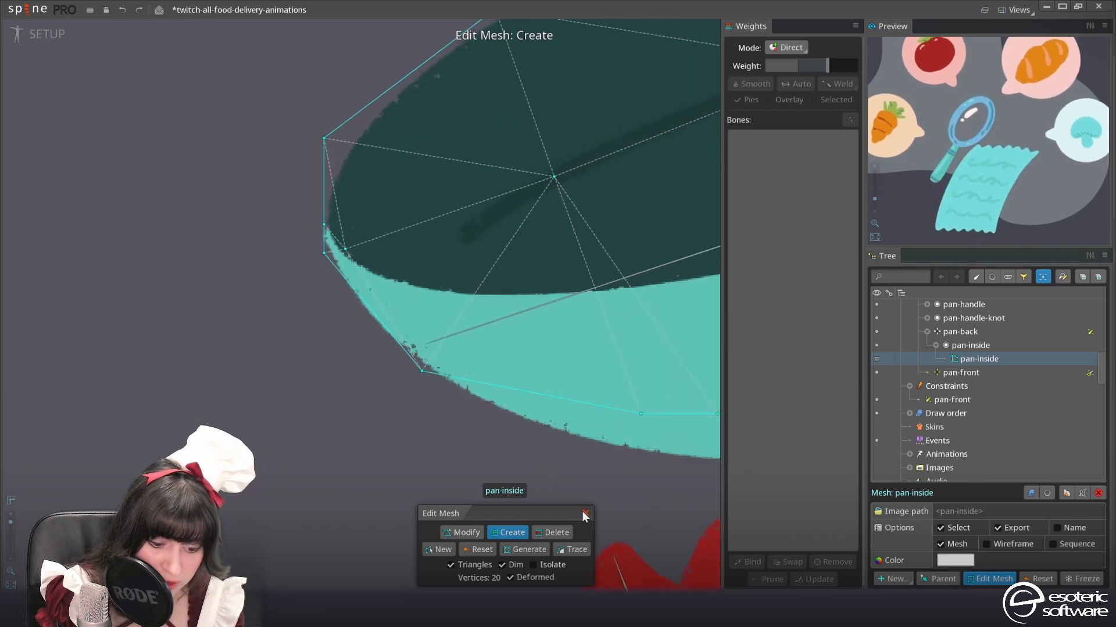
pyautogui.click(586, 514)
pyautogui.scroll(-1, 392, 312)
pyautogui.moveTo(392, 312); pyautogui.dragTo(519, 289)
# Play the animation and set the pan-front bone's weight on the two upper tip vertices of the pan-inside mesh to 50
pyautogui.click(16, 28)
pyautogui.click(480, 123)
pyautogui.press('d')
pyautogui.keyDown('ctrl'); pyautogui.click(461, 89); pyautogui.keyUp('ctrl')
pyautogui.press('d')
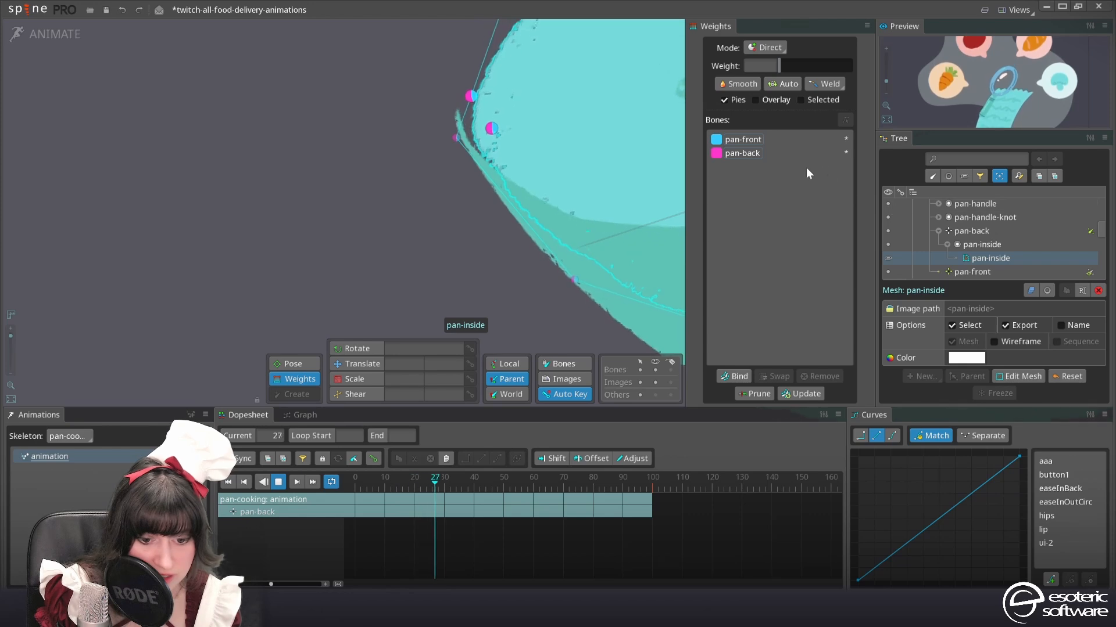
pyautogui.click(758, 140)
pyautogui.moveTo(781, 64); pyautogui.dragTo(817, 68)
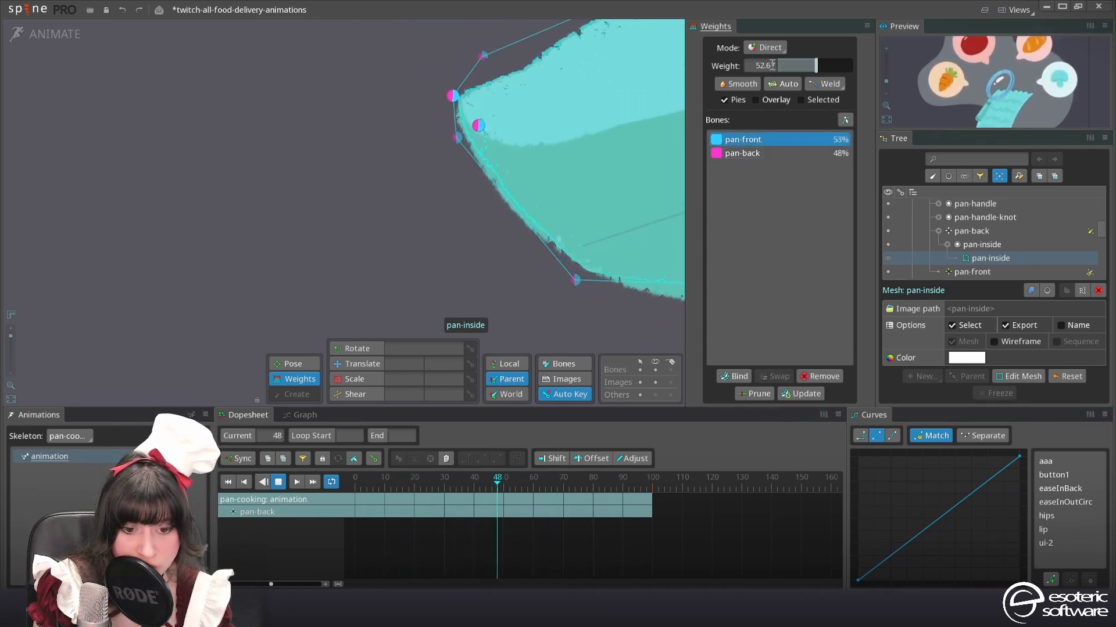
pyautogui.click(763, 63)
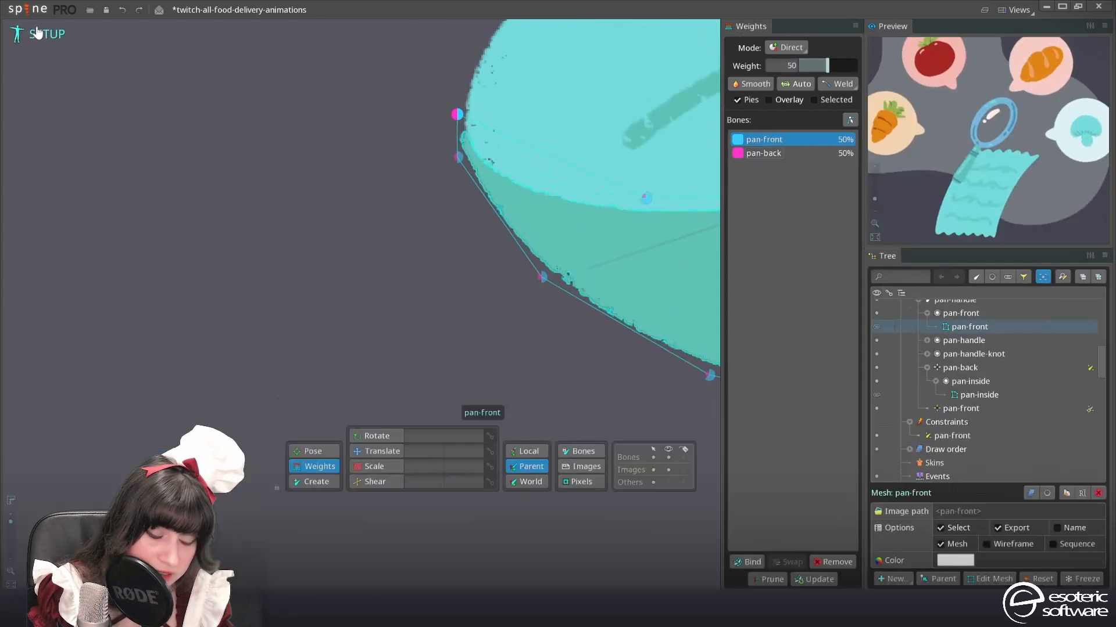
# Add a connected upper and lower vertex near the pan-front mesh's tip and place the upper one on the pan's rim
pyautogui.click(989, 579)
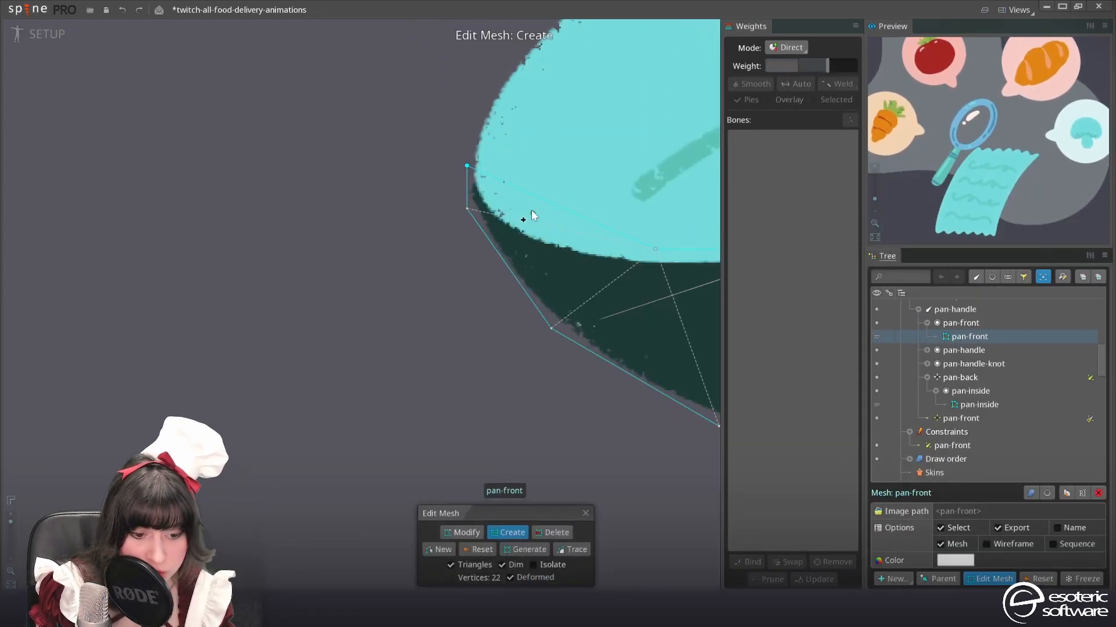
pyautogui.moveTo(529, 200); pyautogui.dragTo(612, 365)
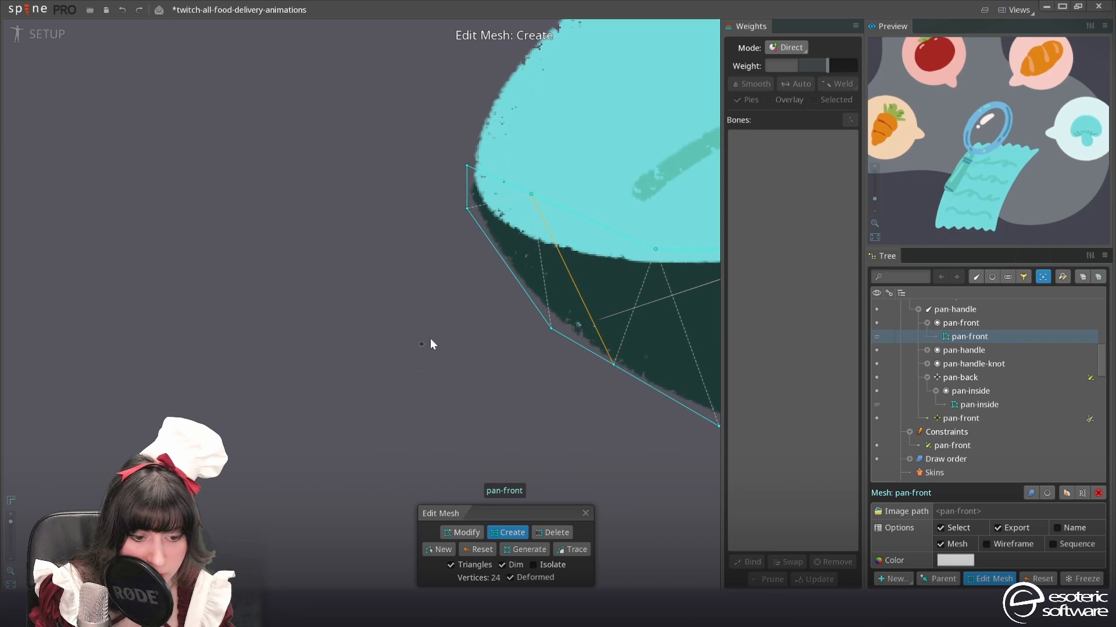
pyautogui.click(468, 532)
pyautogui.click(585, 513)
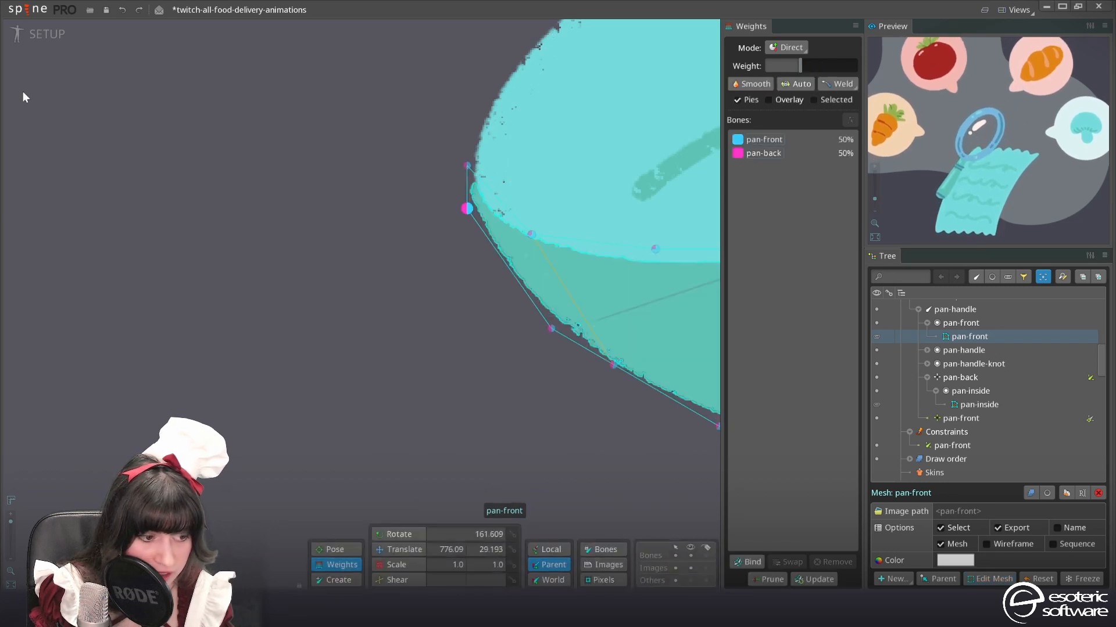
# In Animate mode, set the pan-front bone's weight on the pan-front mesh's new rim vertex to about 56
pyautogui.click(39, 37)
pyautogui.click(497, 172)
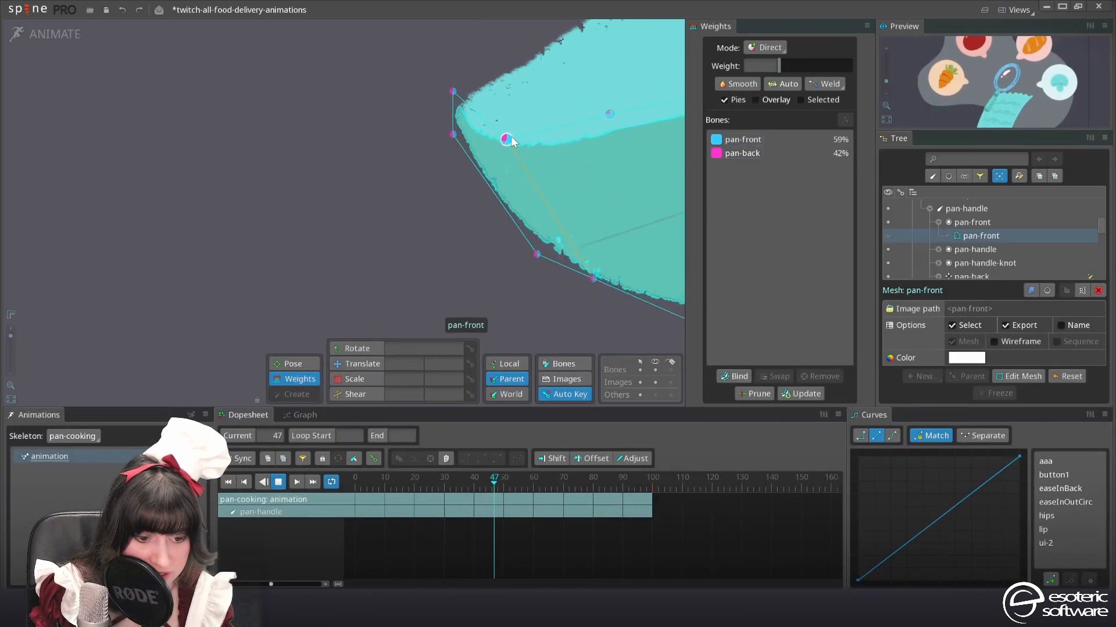
pyautogui.click(830, 139)
pyautogui.click(813, 70)
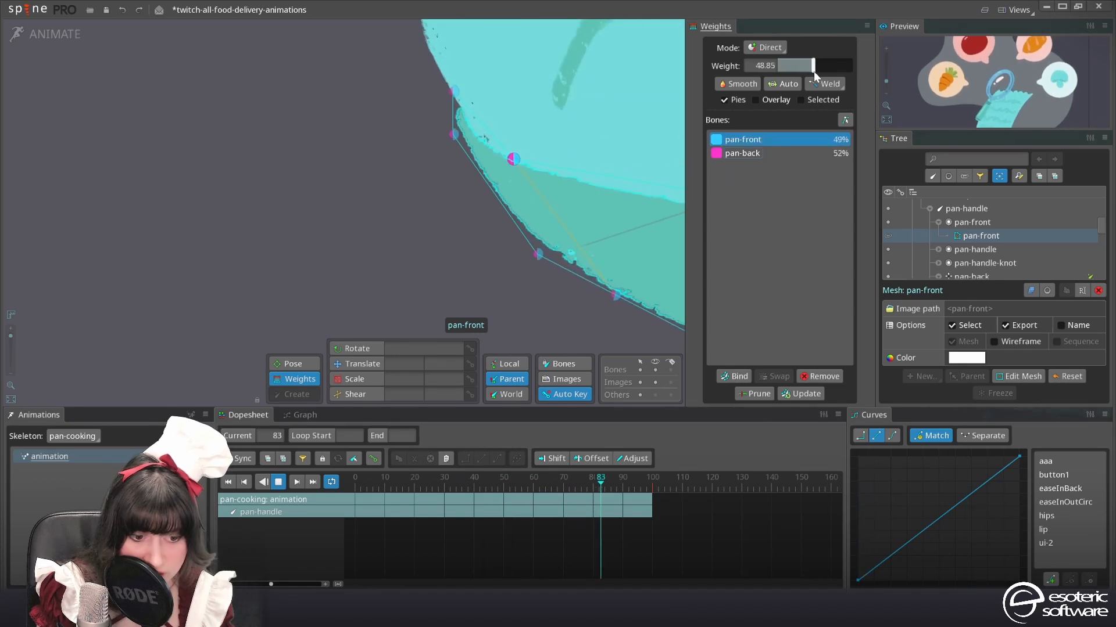
pyautogui.moveTo(813, 71); pyautogui.dragTo(819, 73)
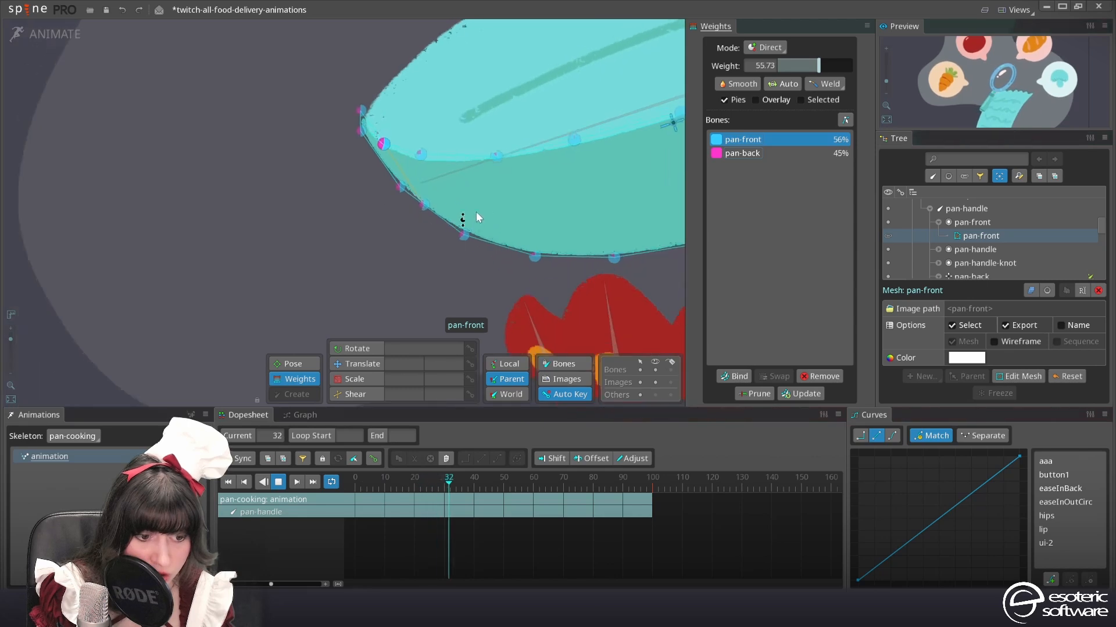
# At frame 50, set the pan-front bone's weight on the pan-front mesh's upper edge to about 85 toward the tip and 63 by the handle
pyautogui.moveTo(482, 478); pyautogui.dragTo(503, 478)
pyautogui.click(521, 194)
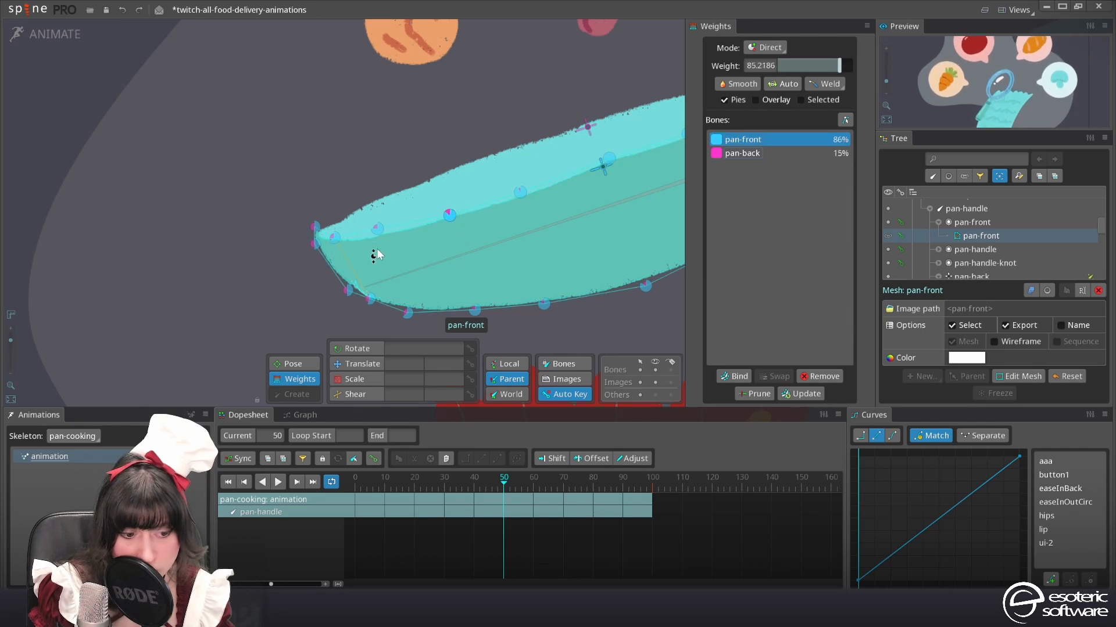
pyautogui.moveTo(680, 136); pyautogui.dragTo(469, 166)
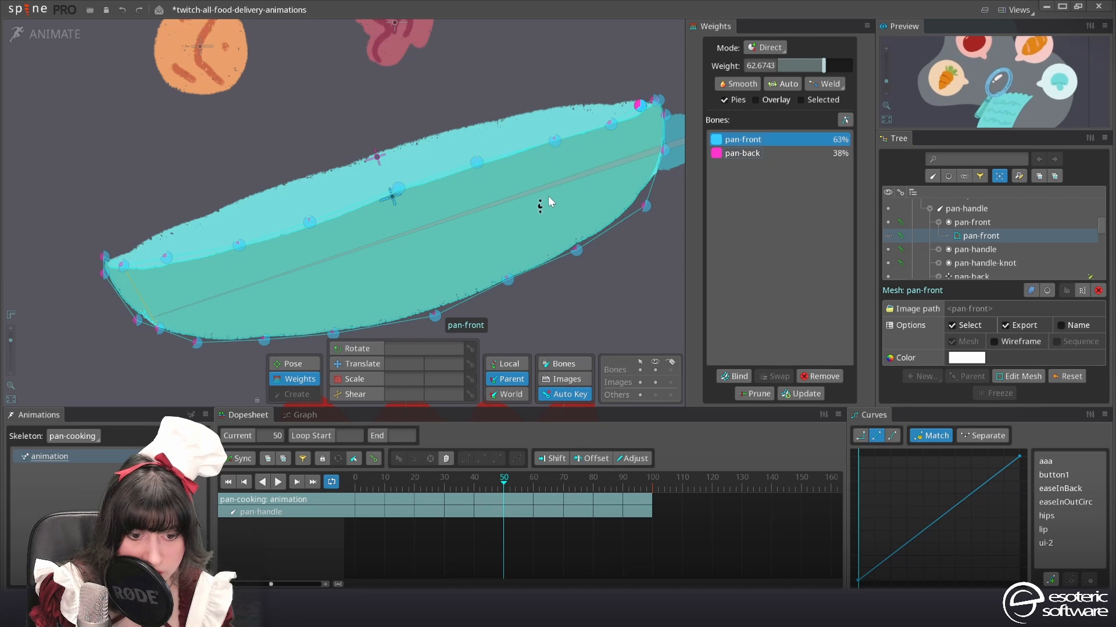
pyautogui.scroll(-1, 548, 198)
pyautogui.moveTo(377, 247); pyautogui.dragTo(516, 218)
pyautogui.scroll(-1, 476, 224)
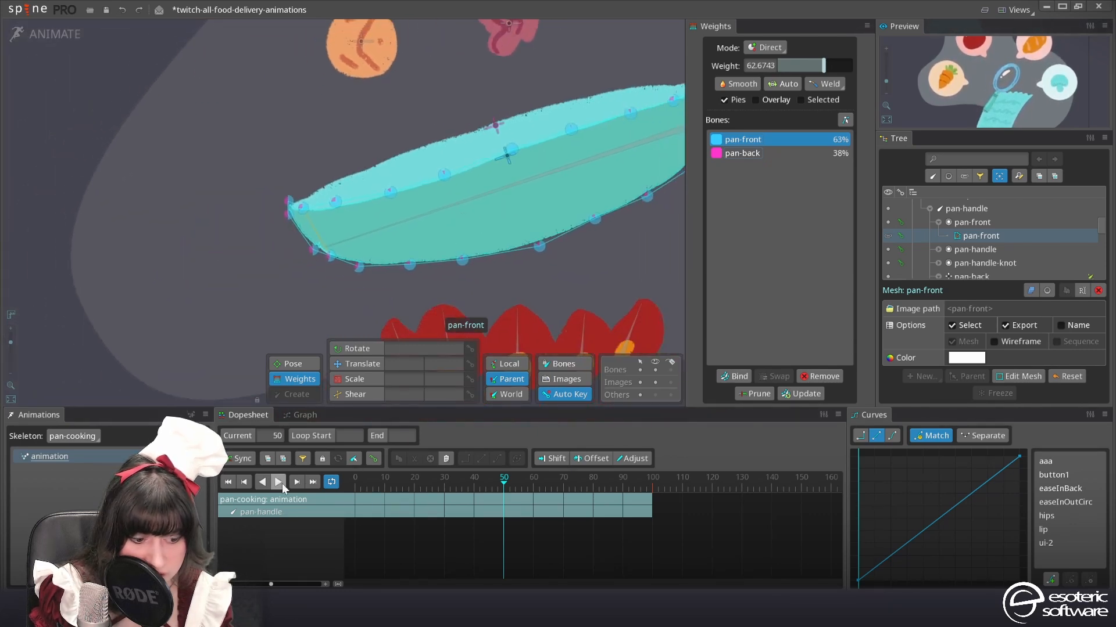
# Play the animation and examine the pan's deformation with the pan-inside mesh selected and deselected
pyautogui.click(653, 483)
pyautogui.scroll(1, 493, 254)
pyautogui.scroll(-1, 459, 238)
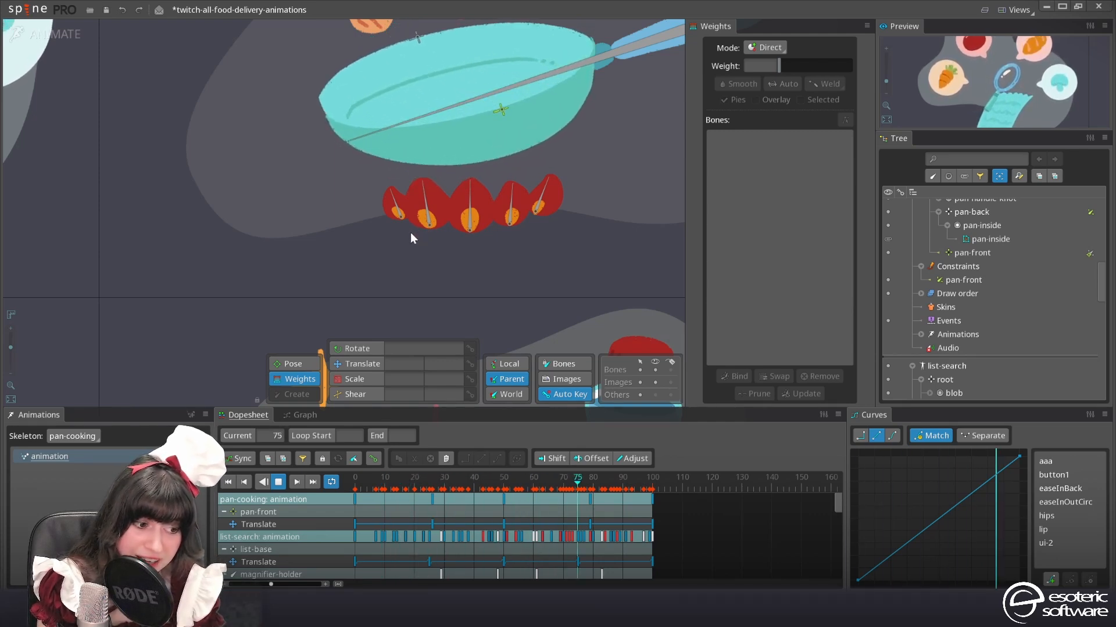
pyautogui.click(361, 209)
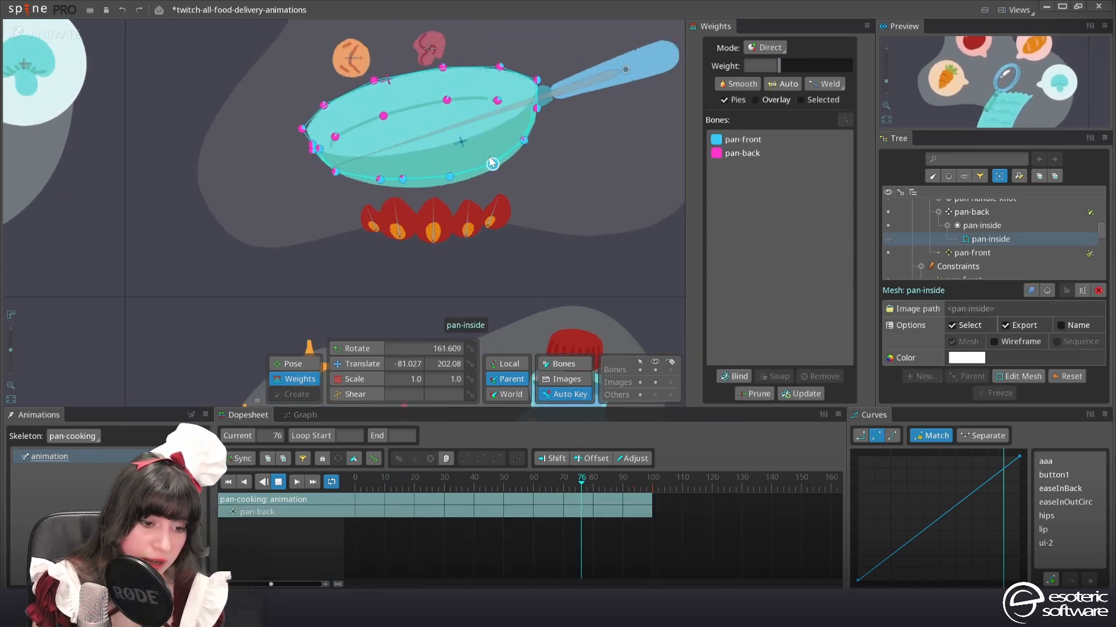
pyautogui.click(492, 189)
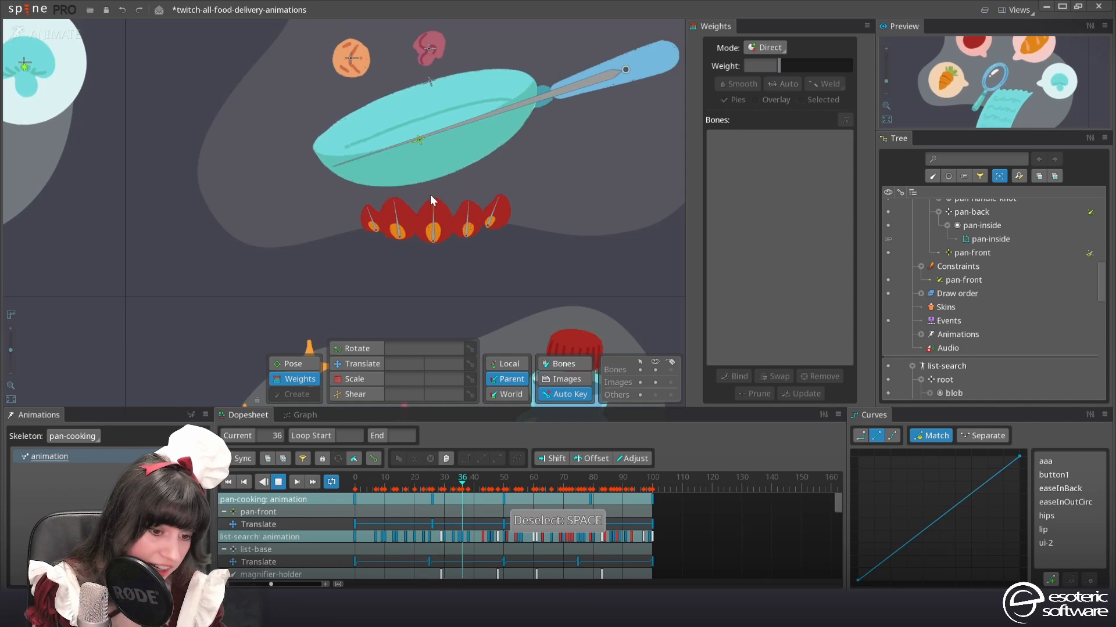
pyautogui.scroll(-2, 427, 194)
pyautogui.scroll(-1, 415, 194)
pyautogui.moveTo(414, 143); pyautogui.dragTo(439, 147)
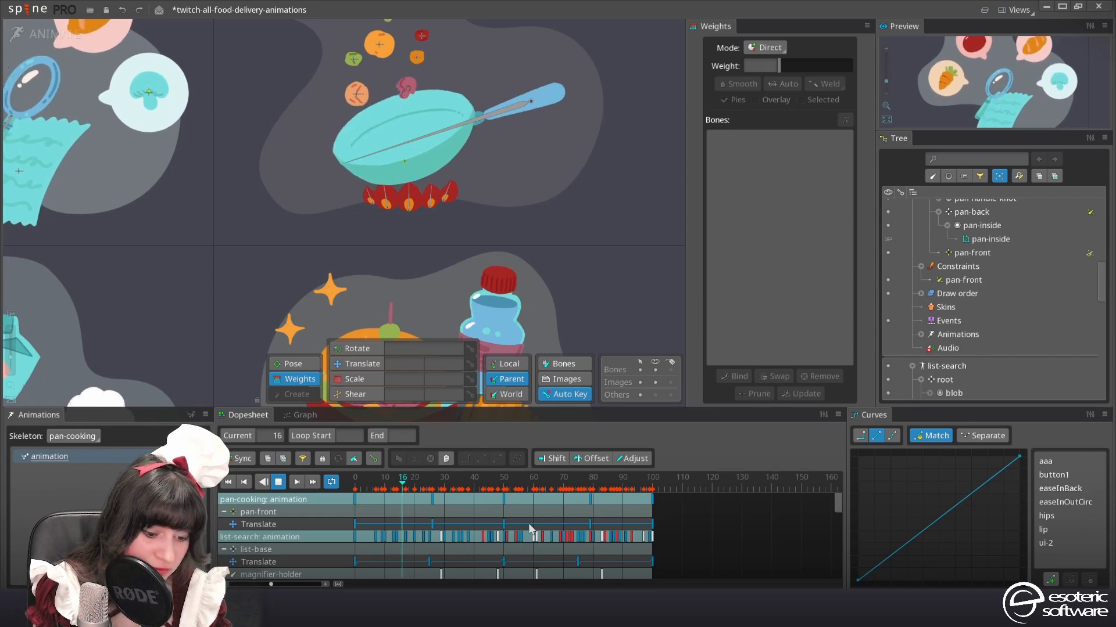
# Save the project and stop the animation playback
pyautogui.click(436, 145)
pyautogui.scroll(2, 446, 120)
pyautogui.hotkey('ctrl', 's')
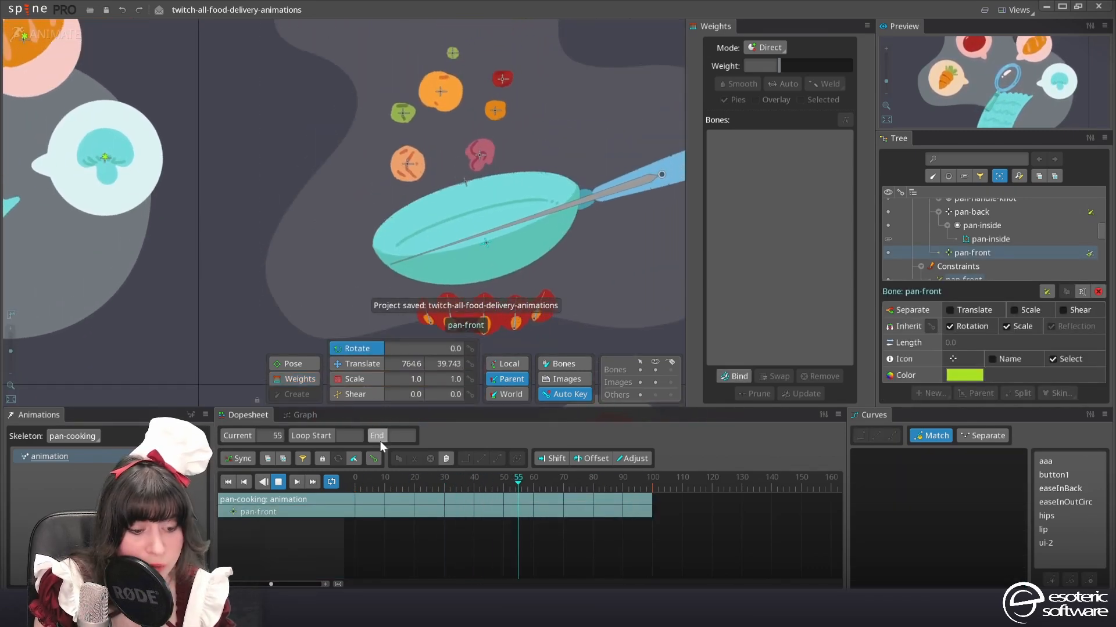
pyautogui.click(278, 482)
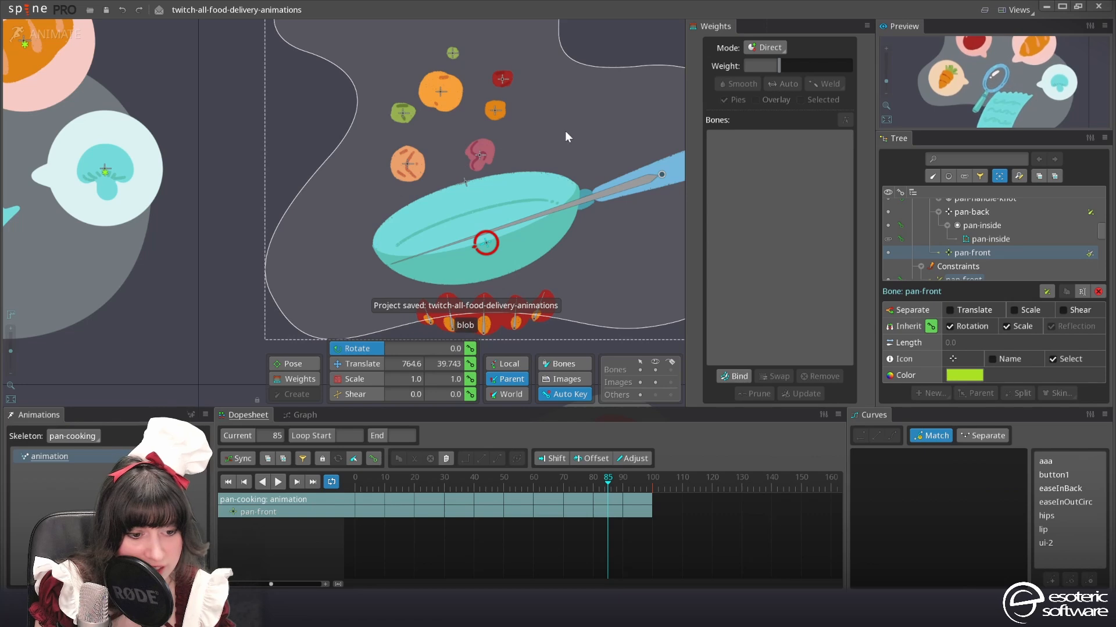
# Key translation and rotation for the bones food-piece-1 to food-piece-7 and place the keys at frame 0
pyautogui.click(439, 91)
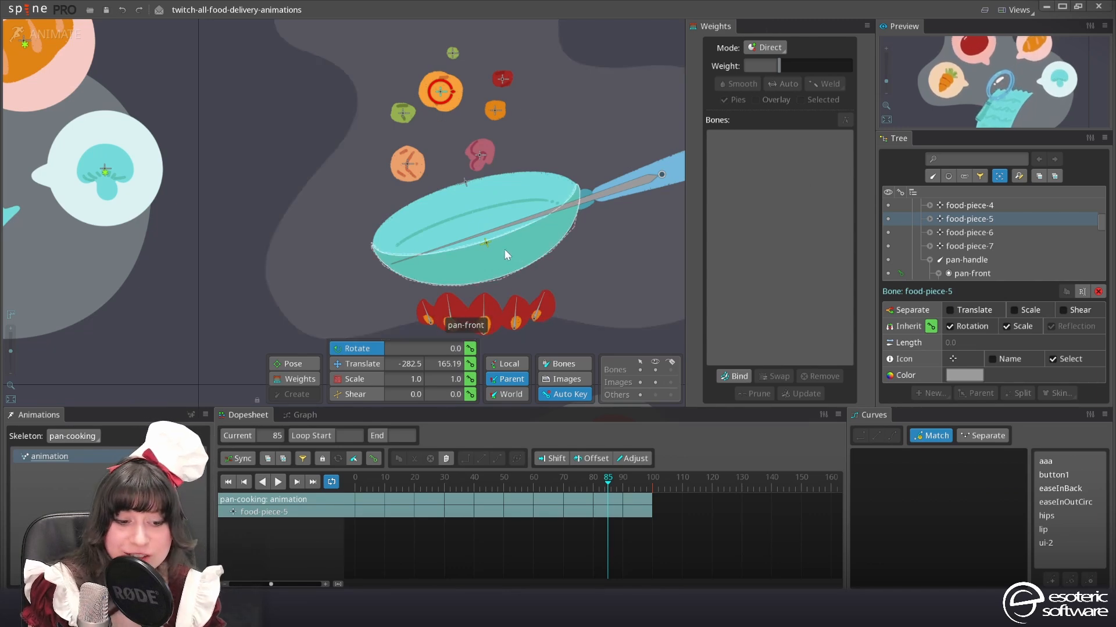
pyautogui.scroll(-2, 419, 178)
pyautogui.moveTo(224, 265); pyautogui.dragTo(306, 309)
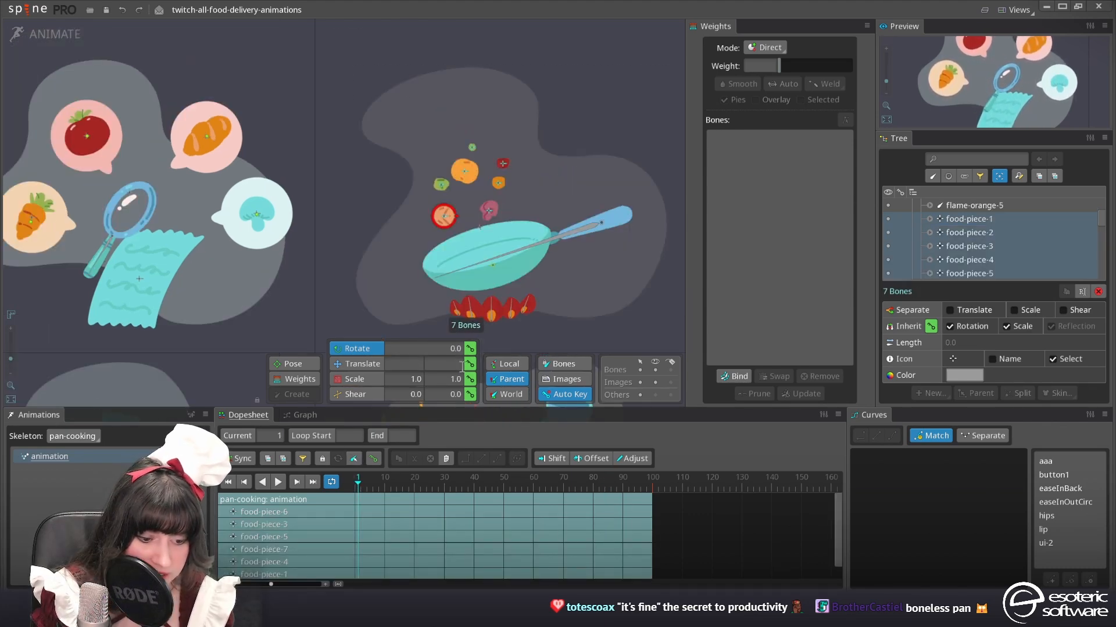
pyautogui.click(470, 363)
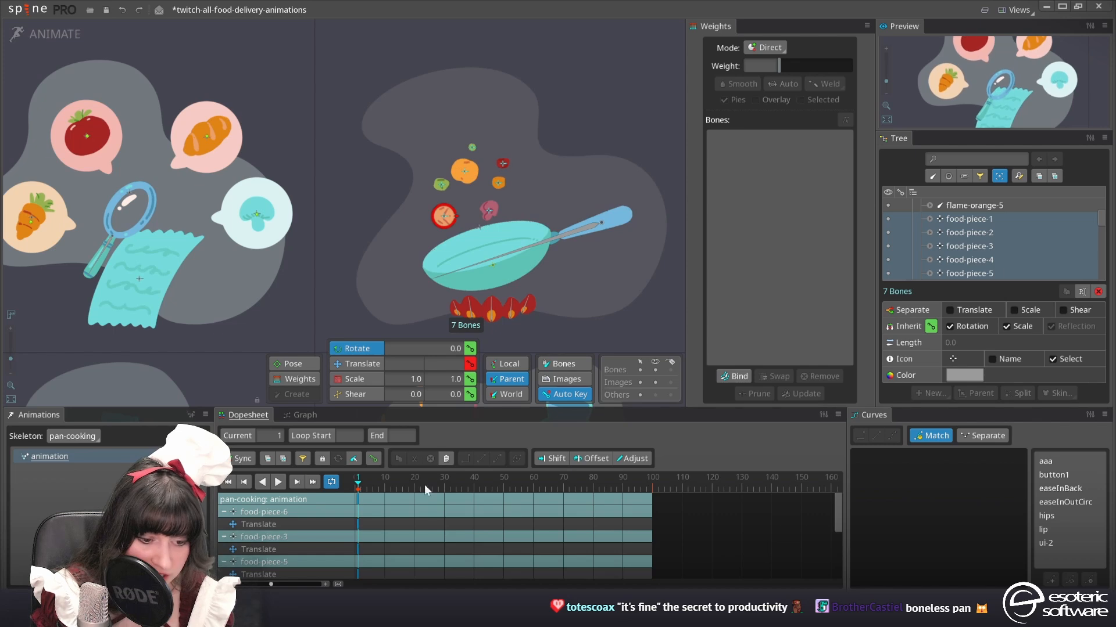
pyautogui.click(470, 349)
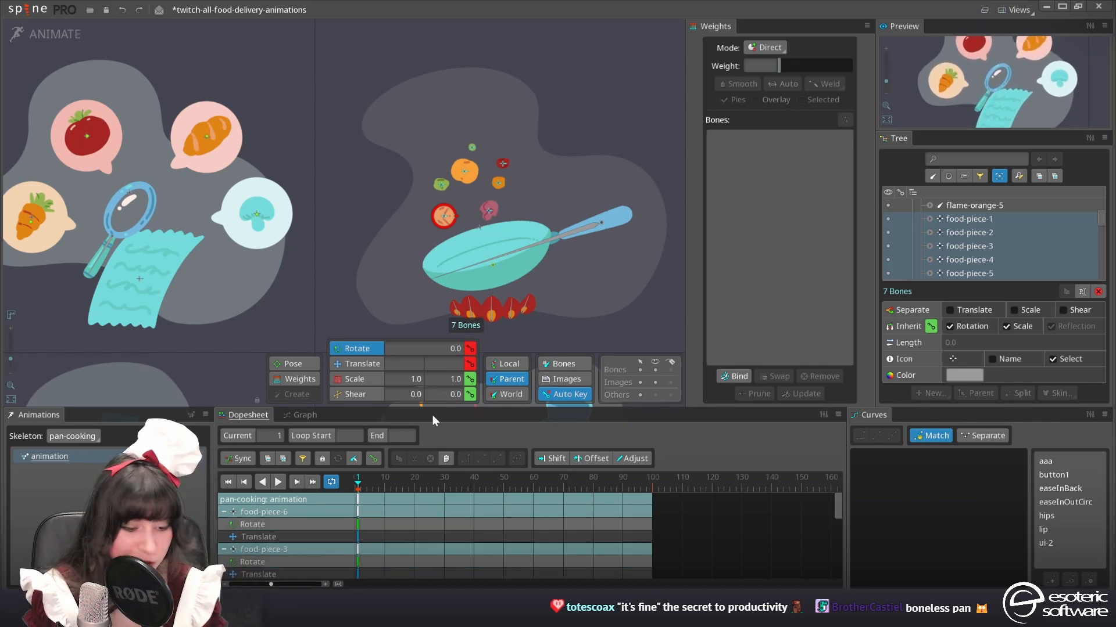
pyautogui.click(358, 500)
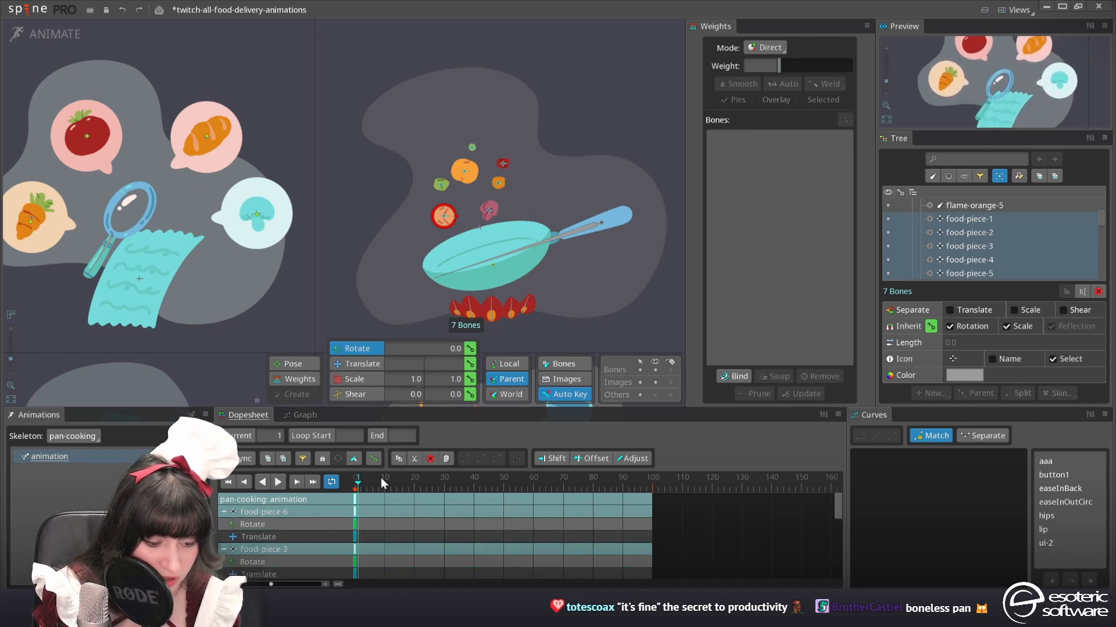
# Key the seven food-piece bones' rotation and translation at frame 100 and clear the selection
pyautogui.click(653, 480)
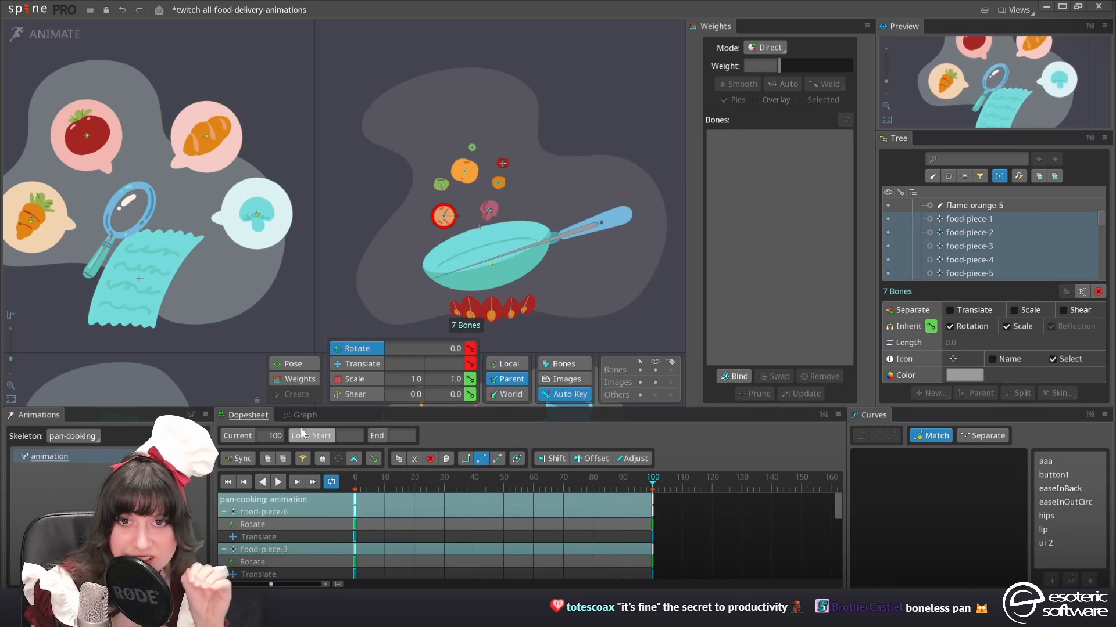
pyautogui.scroll(-2, 421, 268)
pyautogui.moveTo(341, 213); pyautogui.dragTo(408, 224)
pyautogui.scroll(2, 417, 232)
pyautogui.moveTo(555, 246); pyautogui.dragTo(473, 281)
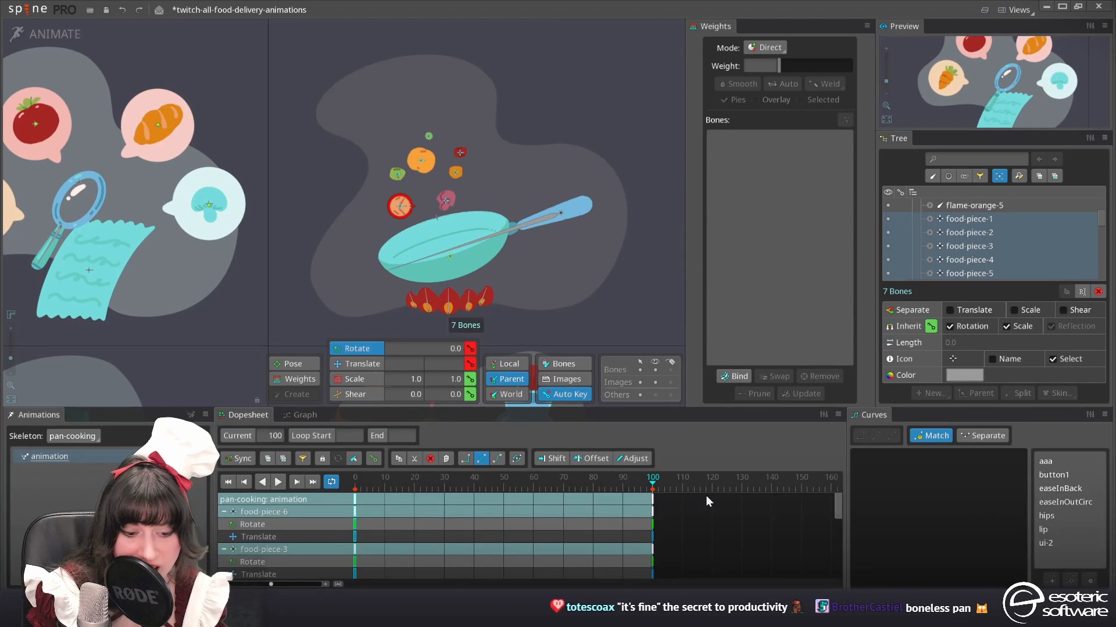
pyautogui.click(655, 370)
pyautogui.scroll(-2, 473, 343)
pyautogui.moveTo(474, 343); pyautogui.dragTo(420, 277)
pyautogui.press('space')
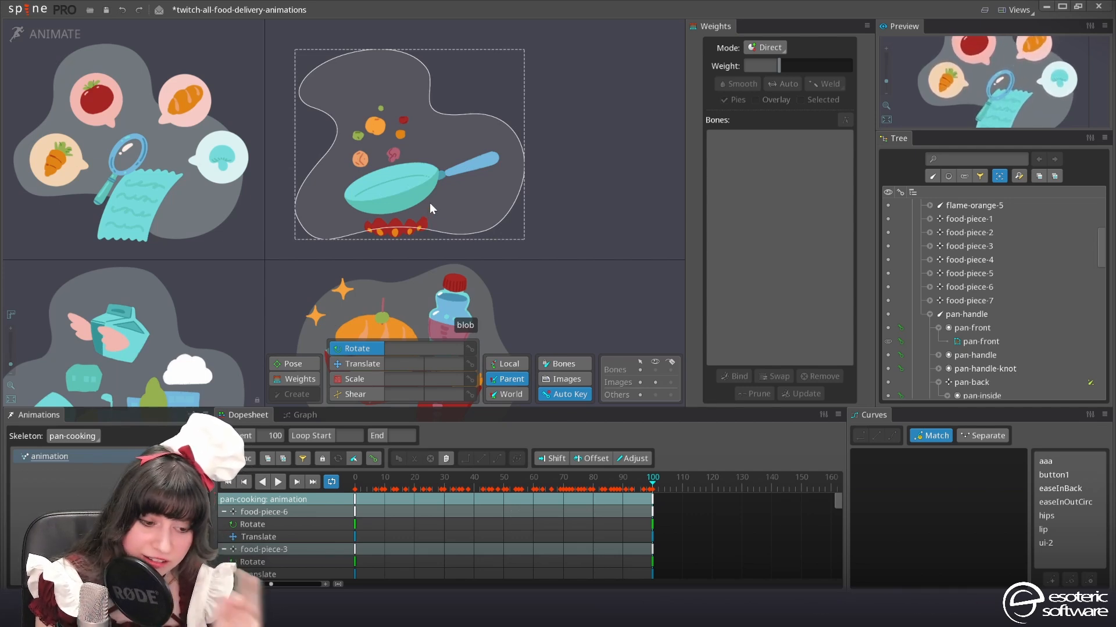
# Examine the pan's tip and handle joint up close in Animate and Setup mode, ending in Animate mode
pyautogui.scroll(2, 357, 215)
pyautogui.scroll(2, 379, 155)
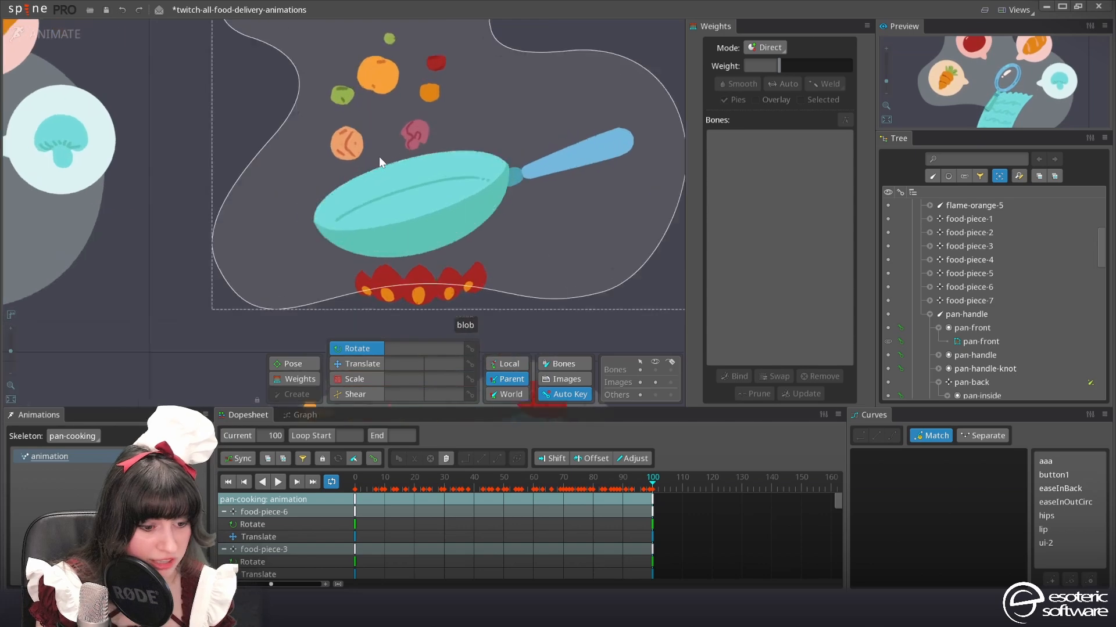
pyautogui.scroll(1, 331, 265)
pyautogui.scroll(3, 330, 267)
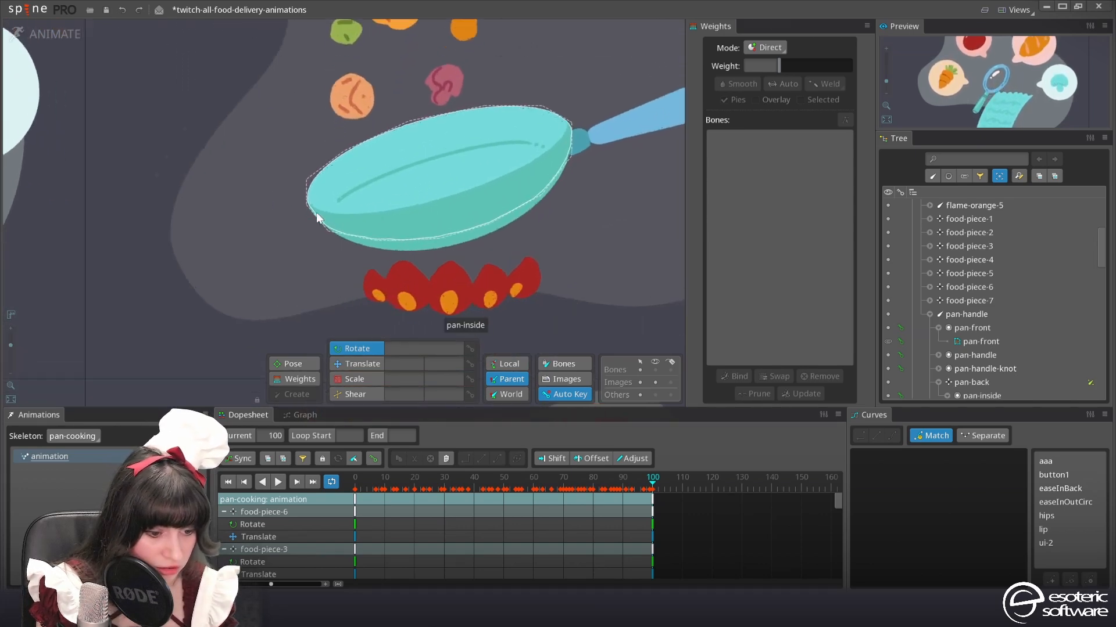
pyautogui.click(31, 44)
pyautogui.scroll(5, 291, 234)
pyautogui.scroll(2, 392, 326)
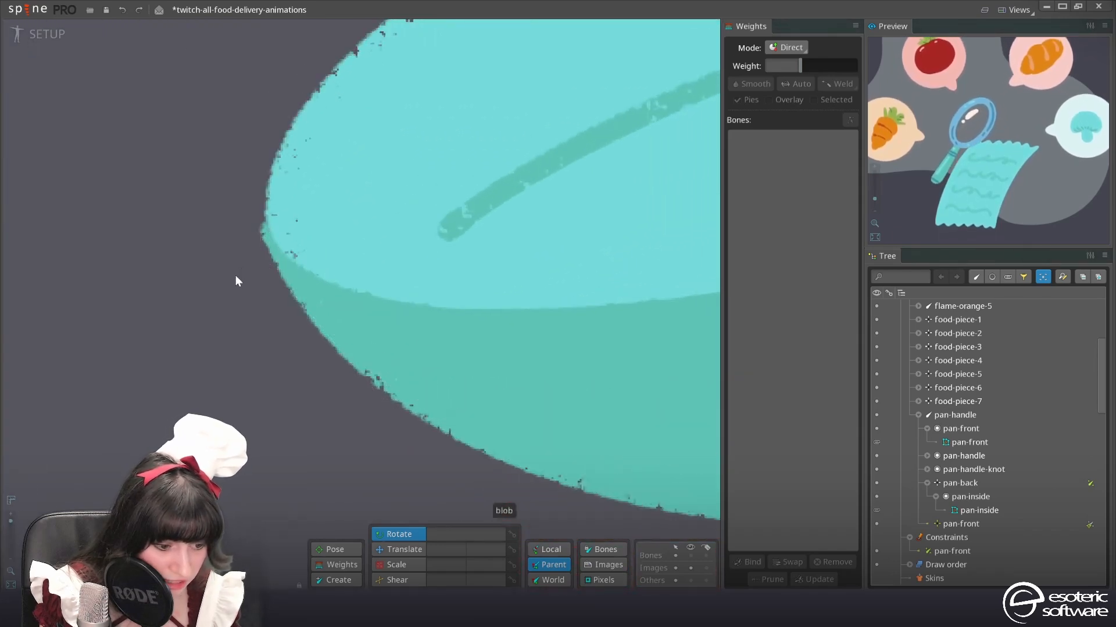
pyautogui.scroll(-5, 273, 242)
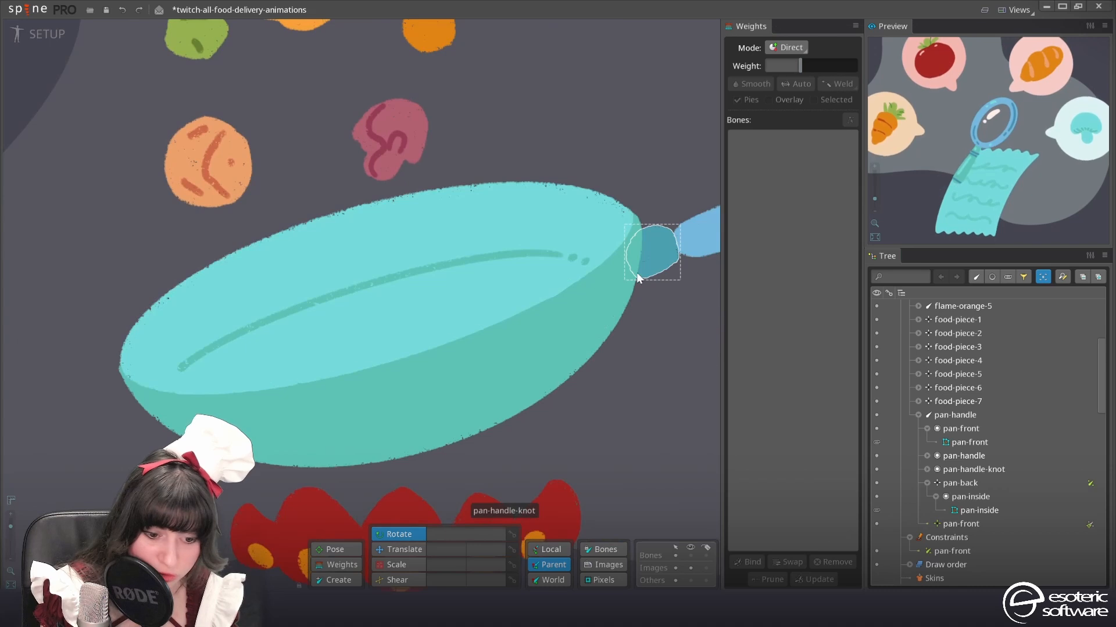
pyautogui.scroll(-4, 473, 281)
pyautogui.scroll(3, 541, 238)
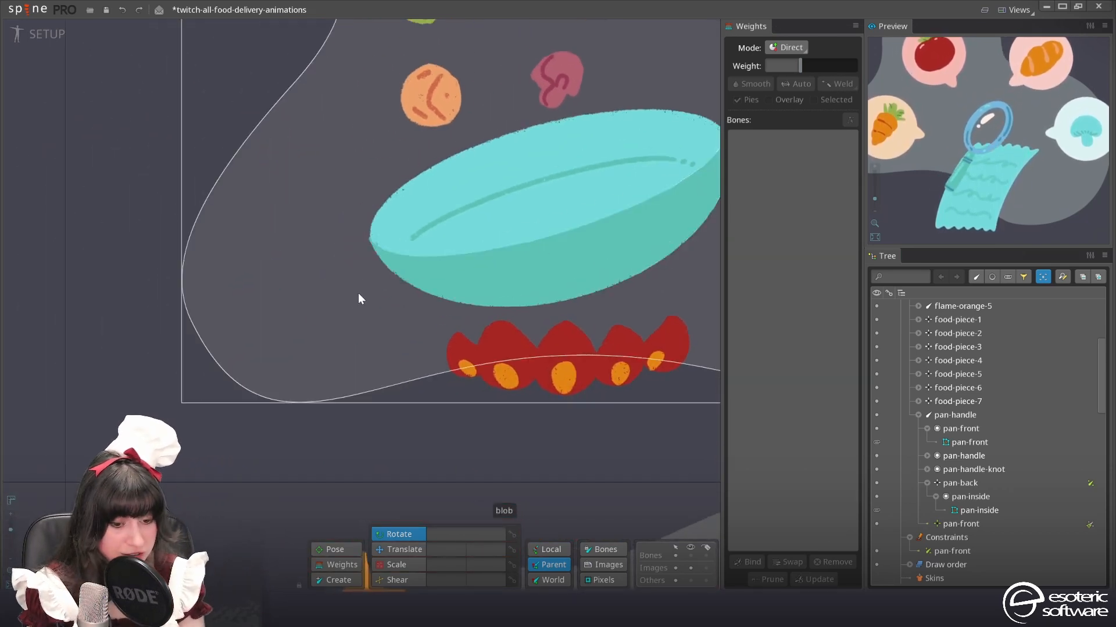
pyautogui.click(41, 38)
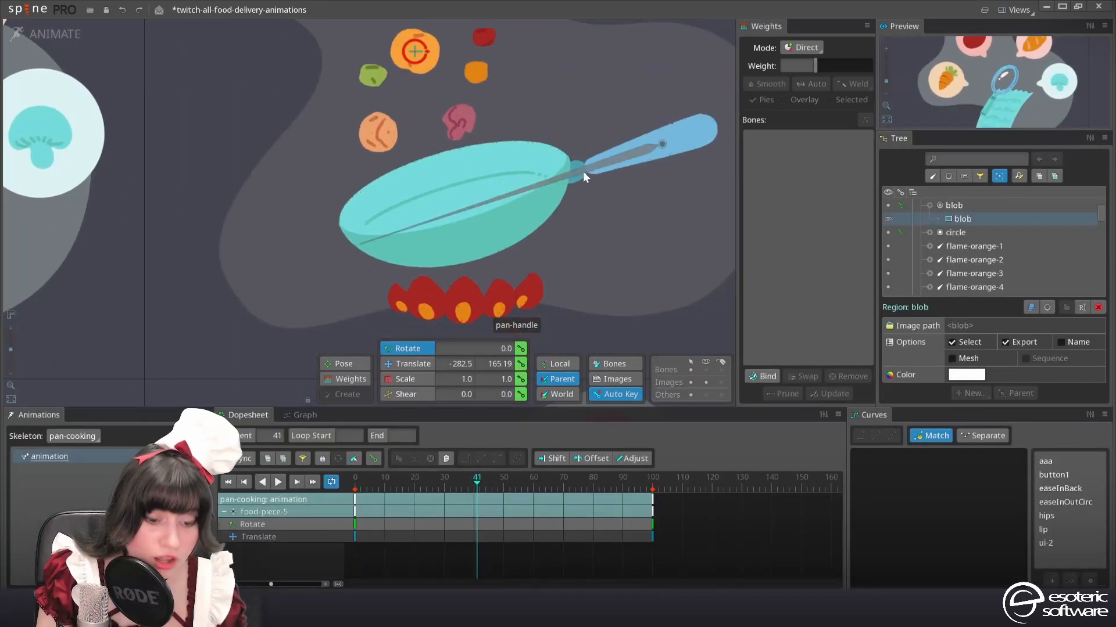
# Select the bones food-piece-1 to food-piece-7 and translate them down into the pan at frame 40, adjusting individual pieces
pyautogui.click(367, 141)
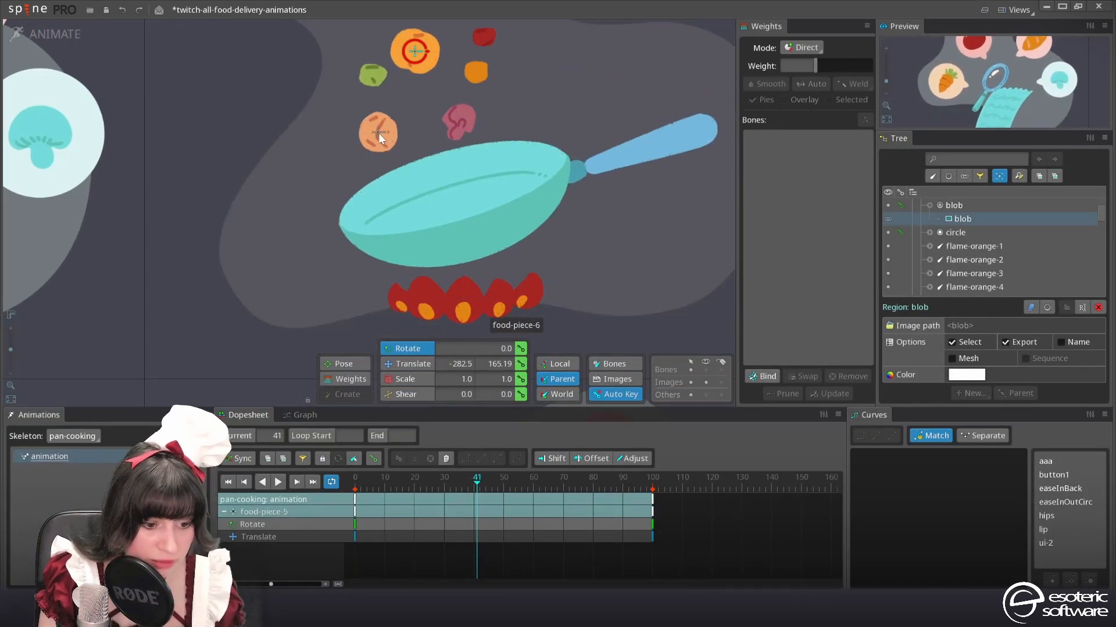
pyautogui.click(378, 133)
pyautogui.moveTo(445, 486); pyautogui.dragTo(461, 485)
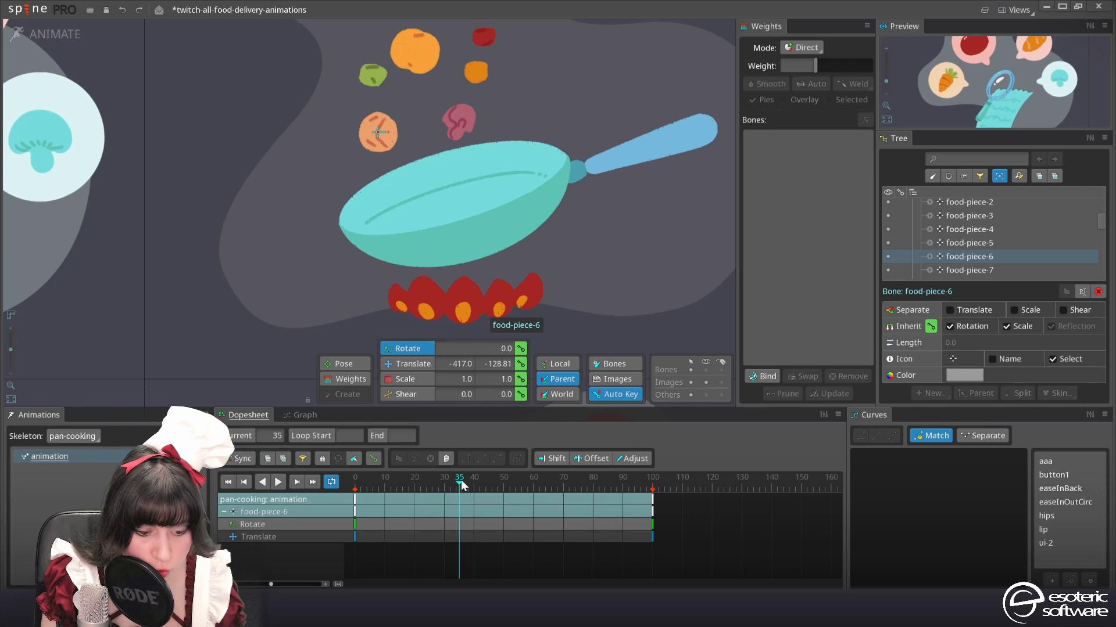
pyautogui.moveTo(416, 70); pyautogui.dragTo(421, 125)
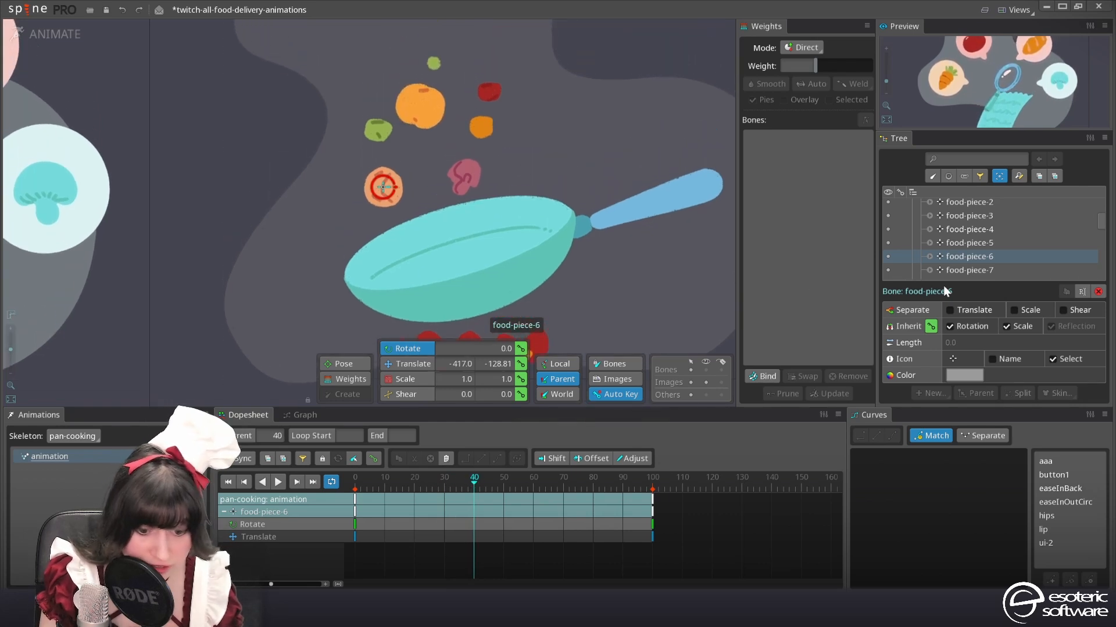
pyautogui.scroll(2, 982, 273)
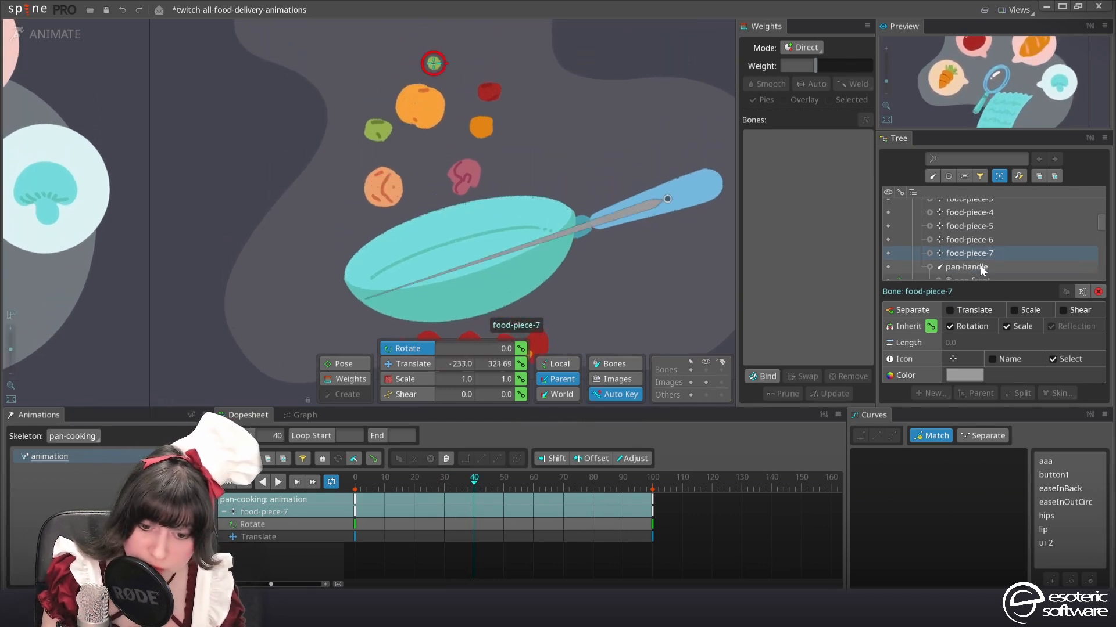
pyautogui.keyDown('shift'); pyautogui.click(981, 262); pyautogui.keyUp('shift')
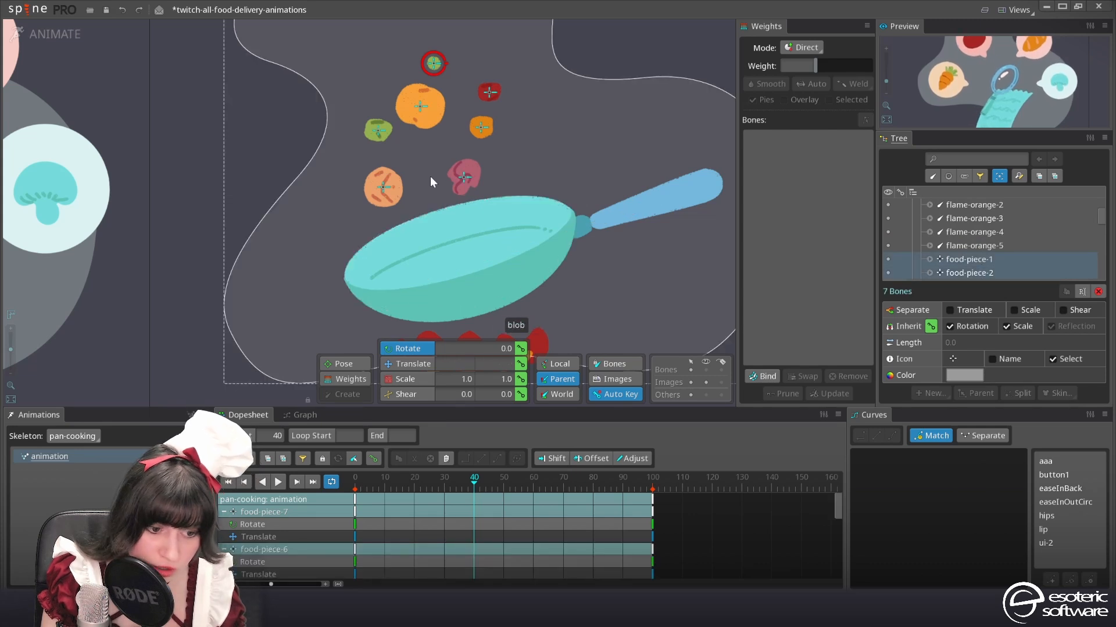
pyautogui.click(409, 364)
pyautogui.moveTo(434, 57); pyautogui.dragTo(490, 225)
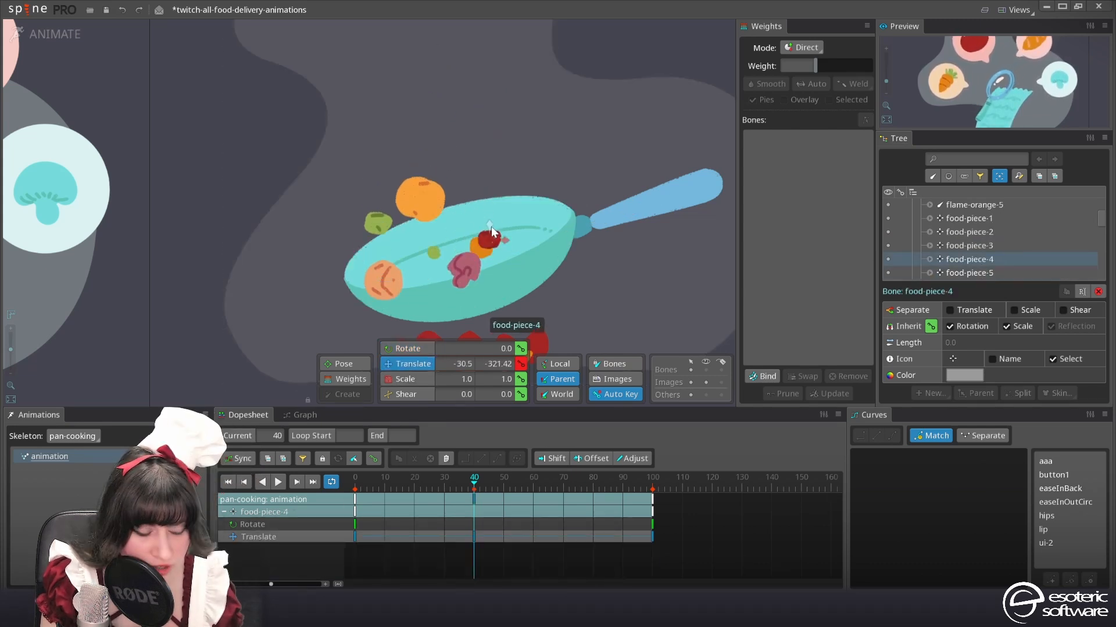
pyautogui.click(467, 274)
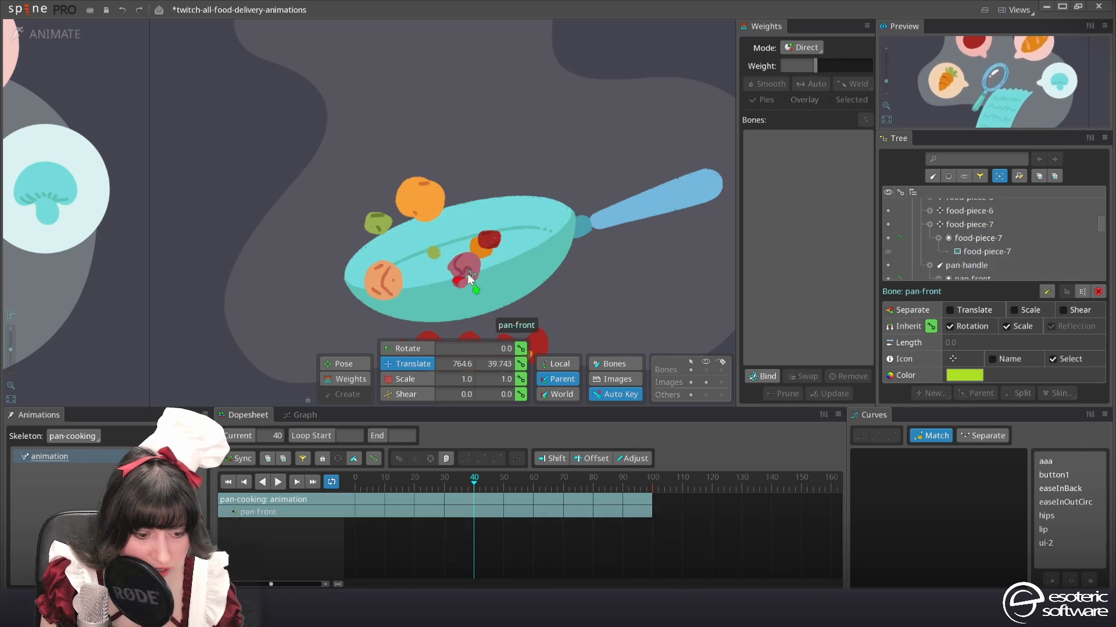
pyautogui.click(383, 280)
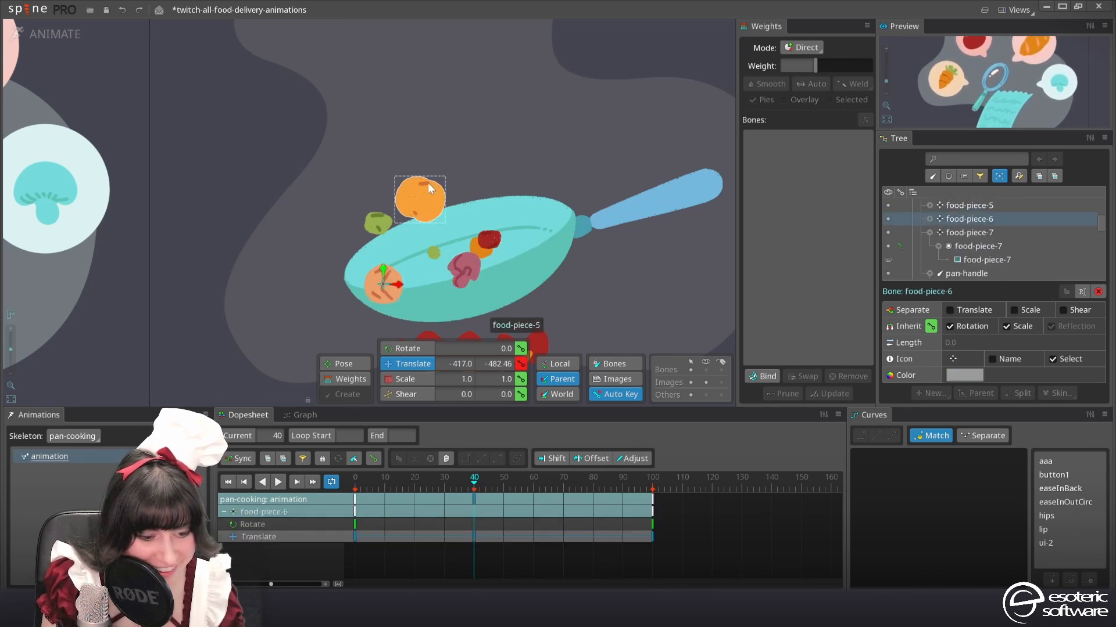
# In Setup mode, move the pan-front slot above all food pieces in the draw order and return to Animate mode
pyautogui.click(541, 281)
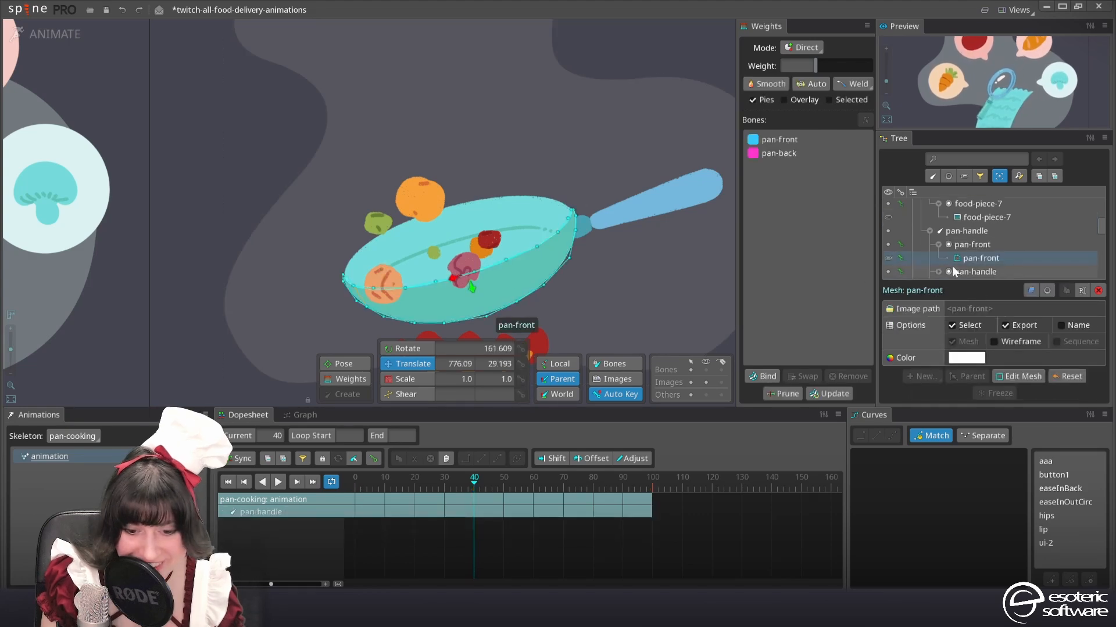
pyautogui.click(966, 248)
pyautogui.click(70, 38)
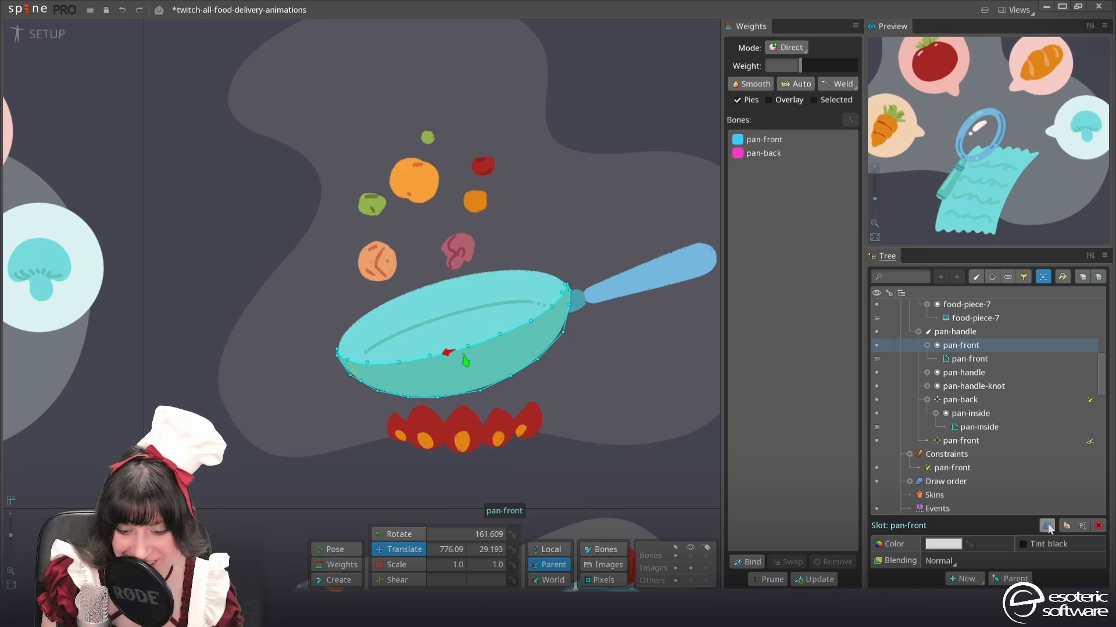
pyautogui.click(1078, 526)
pyautogui.moveTo(961, 382); pyautogui.dragTo(961, 373)
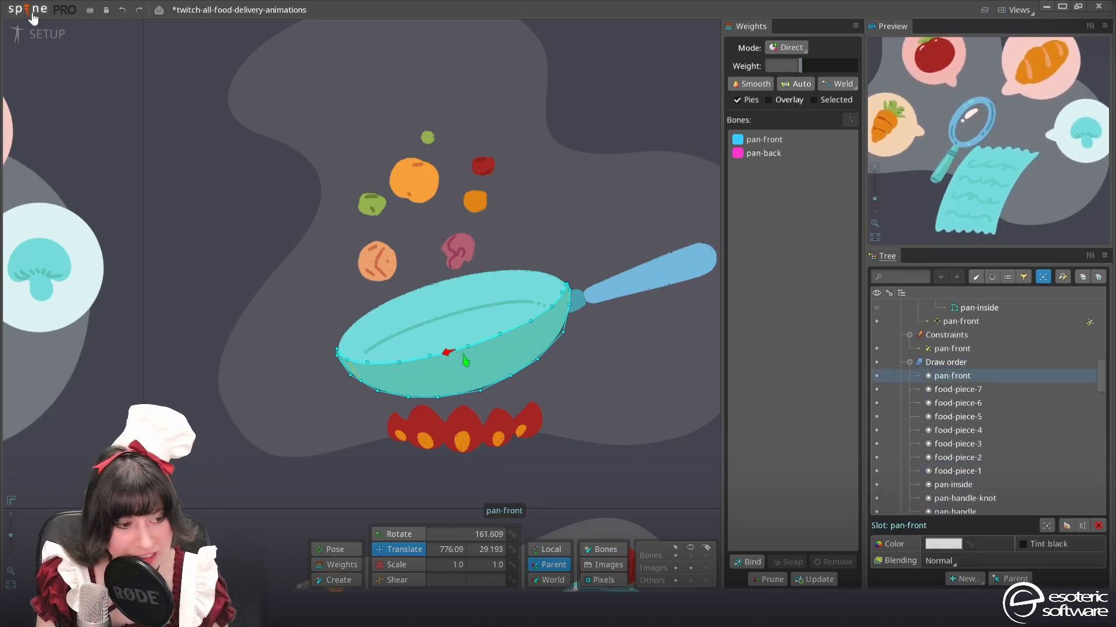
pyautogui.click(40, 32)
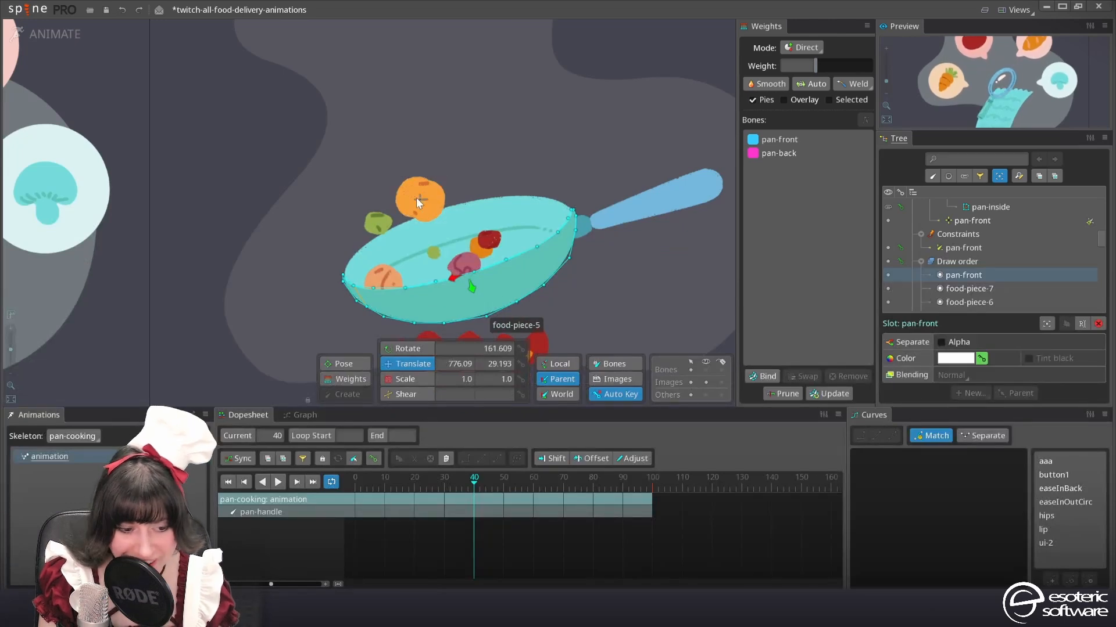
# Lower the orange food-piece-5 and the green piece beside it into the pan at frame 40, and save the project
pyautogui.click(421, 196)
pyautogui.moveTo(417, 184); pyautogui.dragTo(427, 236)
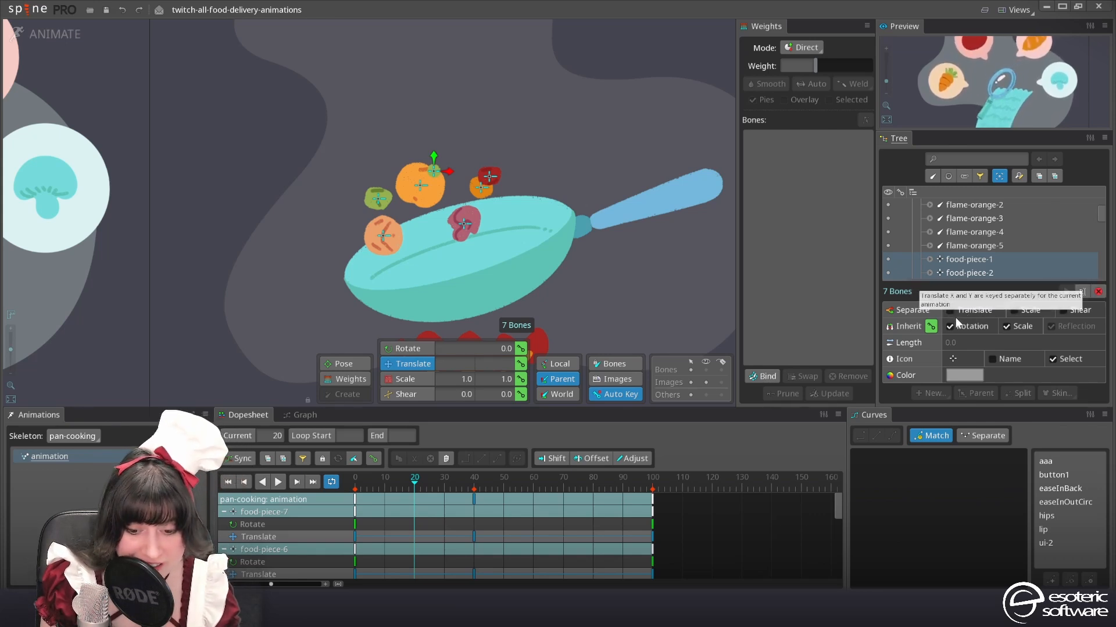
# Separate the seven food bones' X and Y translation, and key them leftward at frame 20 and rightward in the loop's second half
pyautogui.click(962, 311)
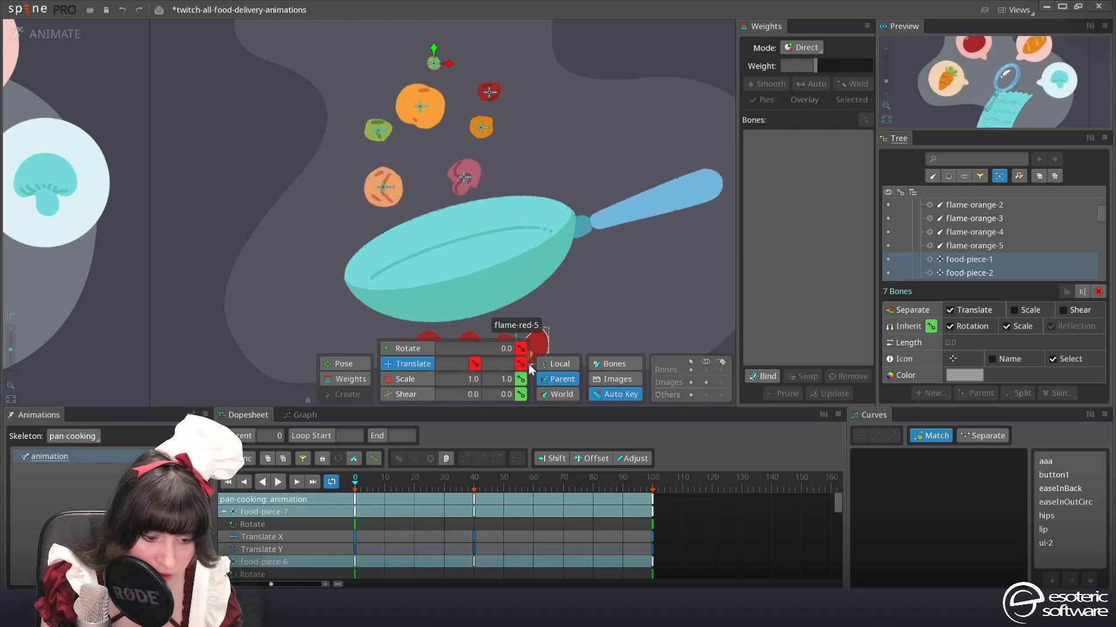
pyautogui.moveTo(388, 486); pyautogui.dragTo(415, 484)
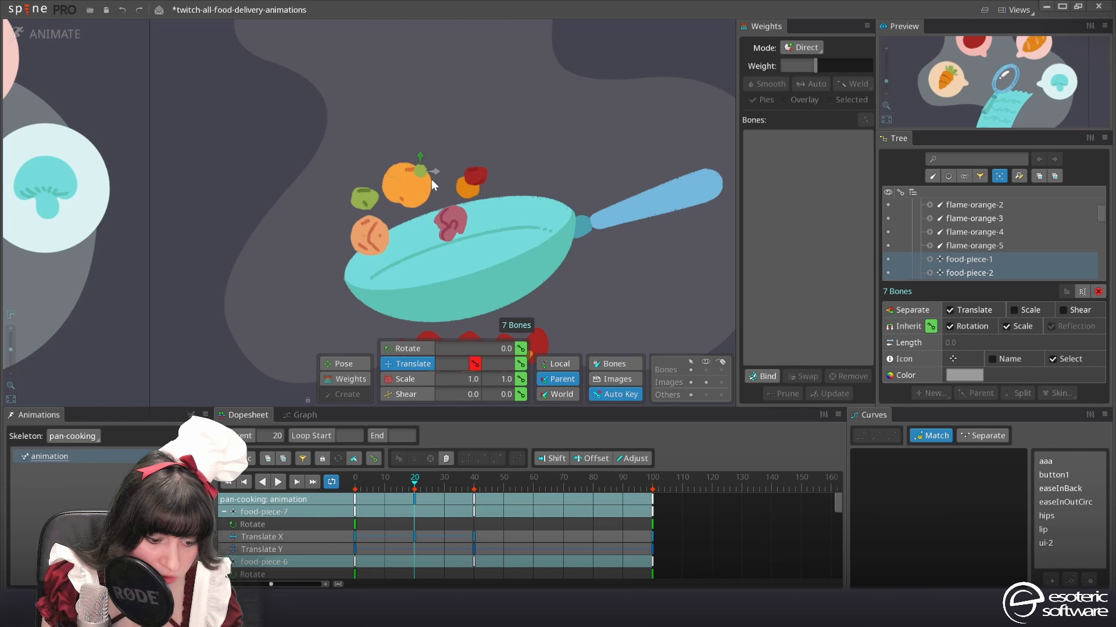
pyautogui.click(581, 482)
pyautogui.moveTo(581, 482); pyautogui.dragTo(567, 490)
pyautogui.moveTo(463, 172); pyautogui.dragTo(468, 172)
pyautogui.click(277, 483)
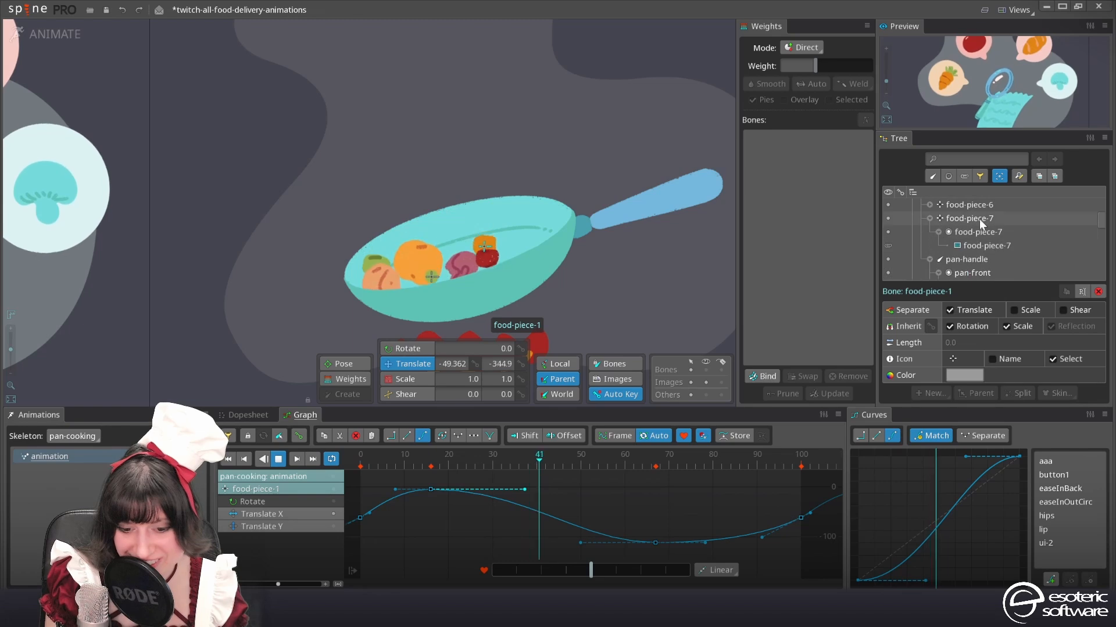
# Set the rotation of all seven food-piece bones to 360 at frame 100 and play the animation
pyautogui.keyDown('shift'); pyautogui.click(979, 219); pyautogui.keyUp('shift')
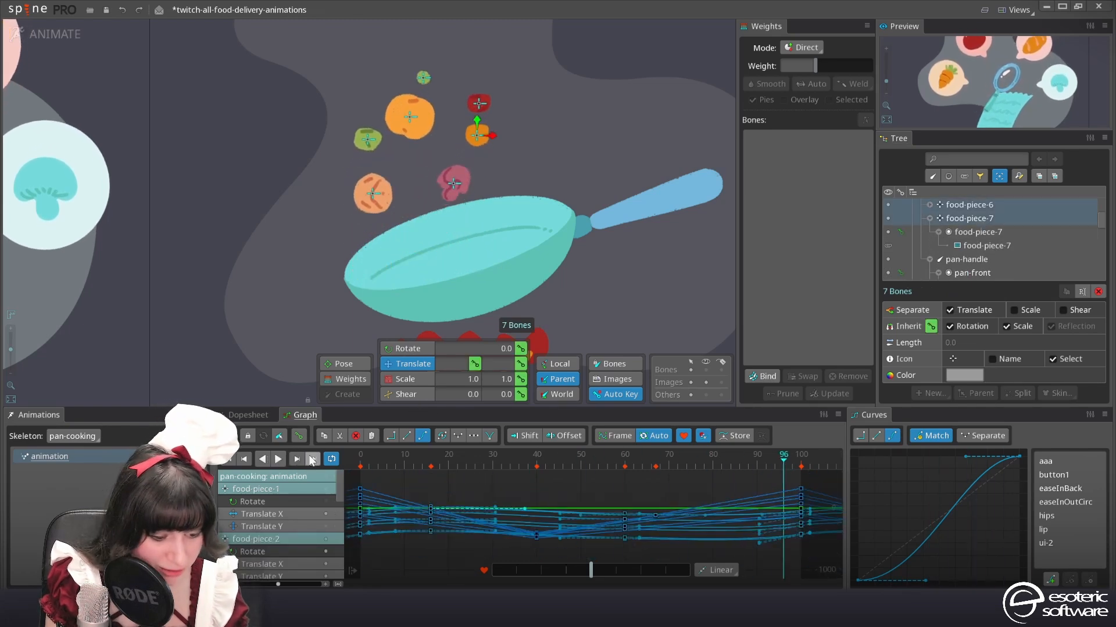
pyautogui.click(299, 462)
pyautogui.click(417, 348)
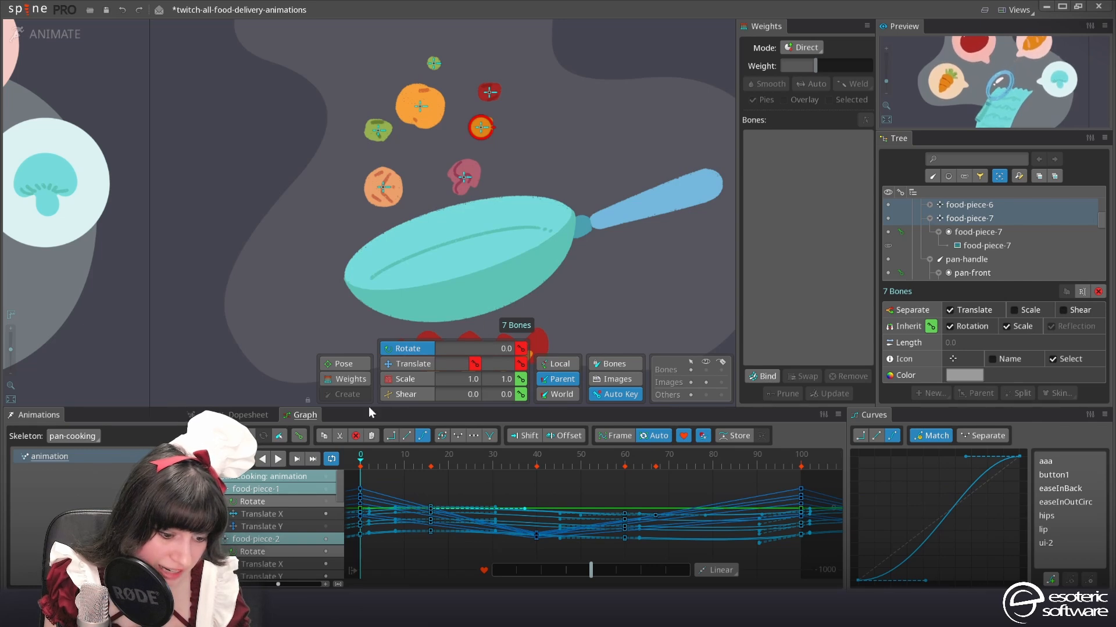
pyautogui.click(248, 415)
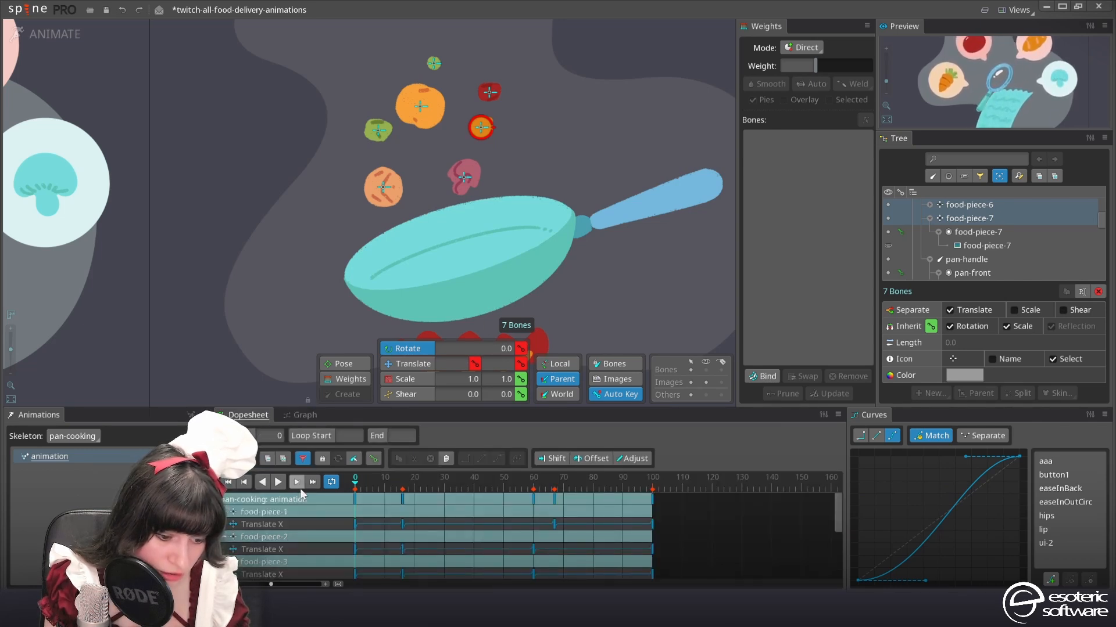
pyautogui.click(296, 482)
pyautogui.click(486, 484)
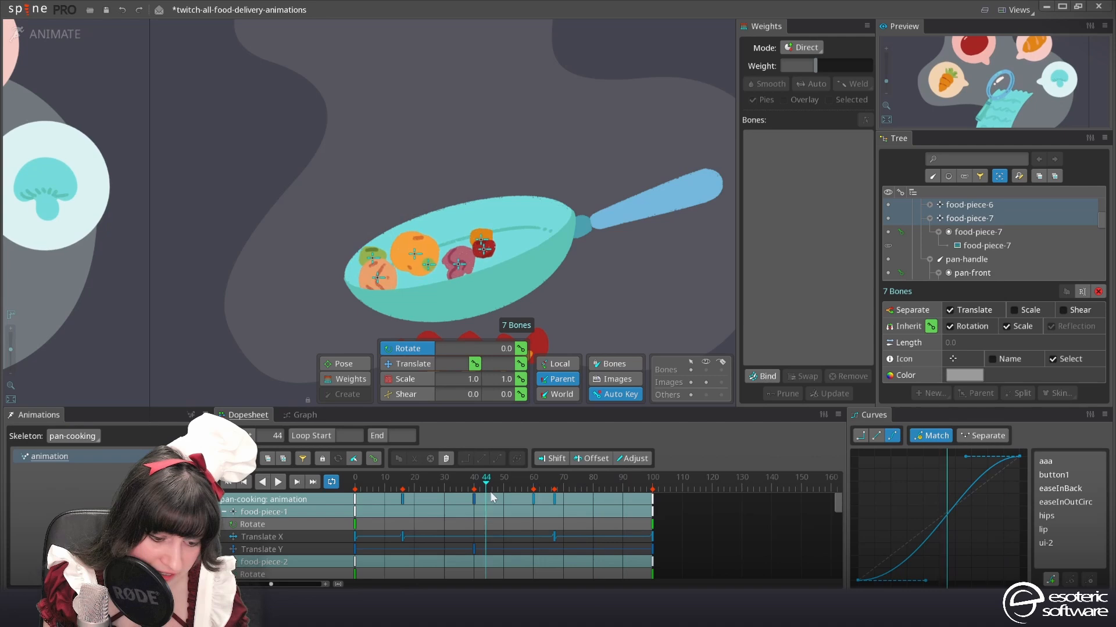
pyautogui.click(653, 486)
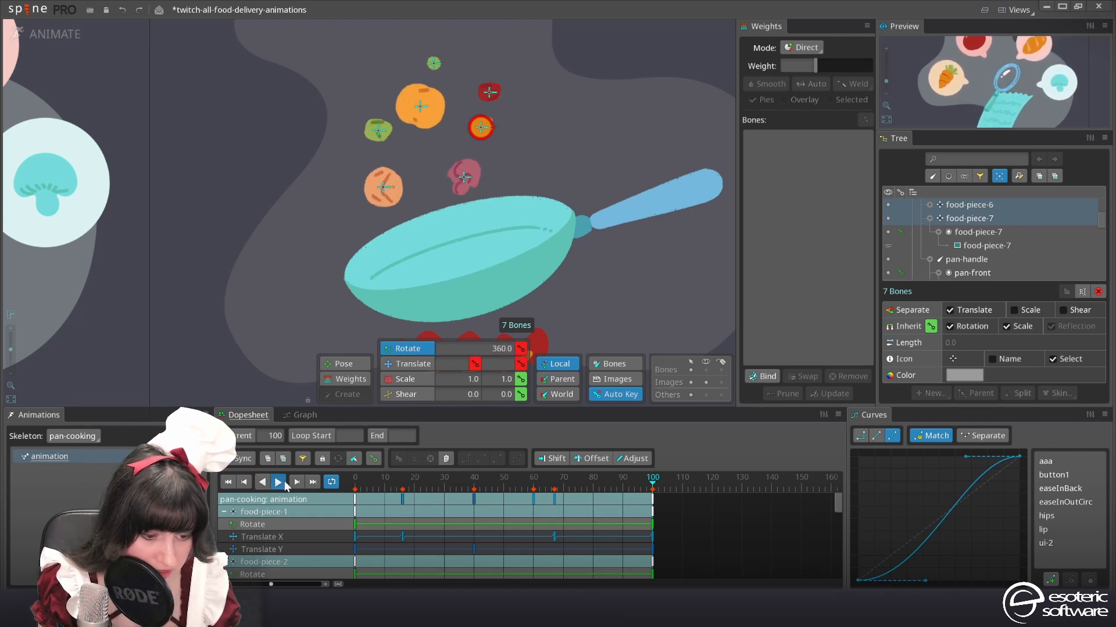
pyautogui.click(284, 483)
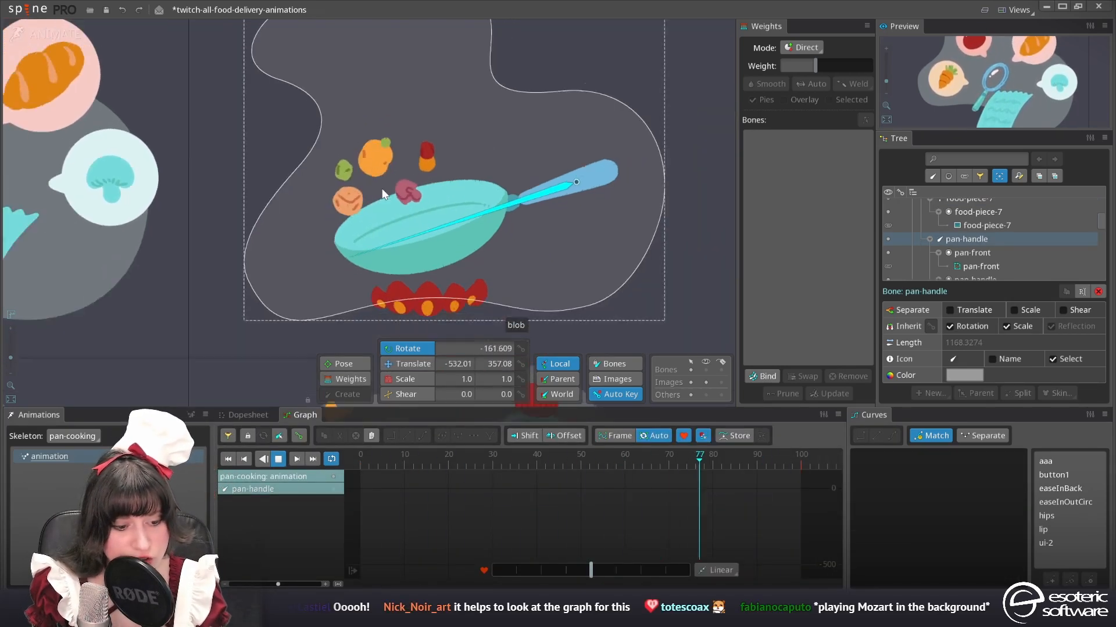
# Select the bones flame-orange-1 to flame-orange-5, stop playback and key their scale at frame 0
pyautogui.click(366, 306)
pyautogui.click(250, 414)
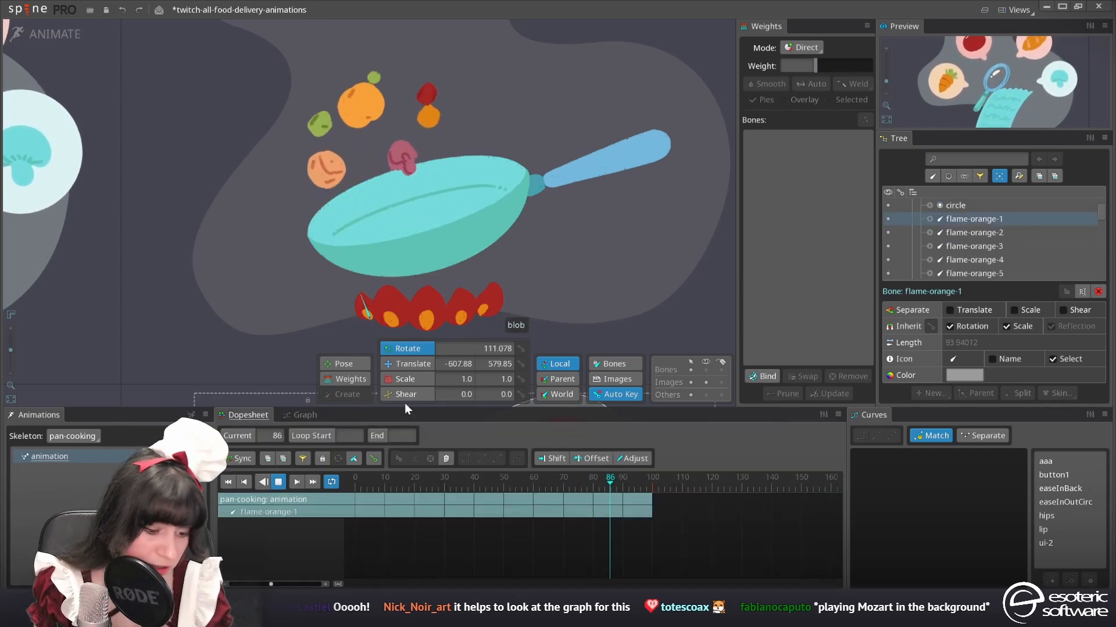
pyautogui.keyDown('ctrl'); pyautogui.click(399, 314); pyautogui.keyUp('ctrl')
pyautogui.keyDown('ctrl'); pyautogui.click(425, 321); pyautogui.keyUp('ctrl')
pyautogui.keyDown('ctrl'); pyautogui.click(461, 316); pyautogui.keyUp('ctrl')
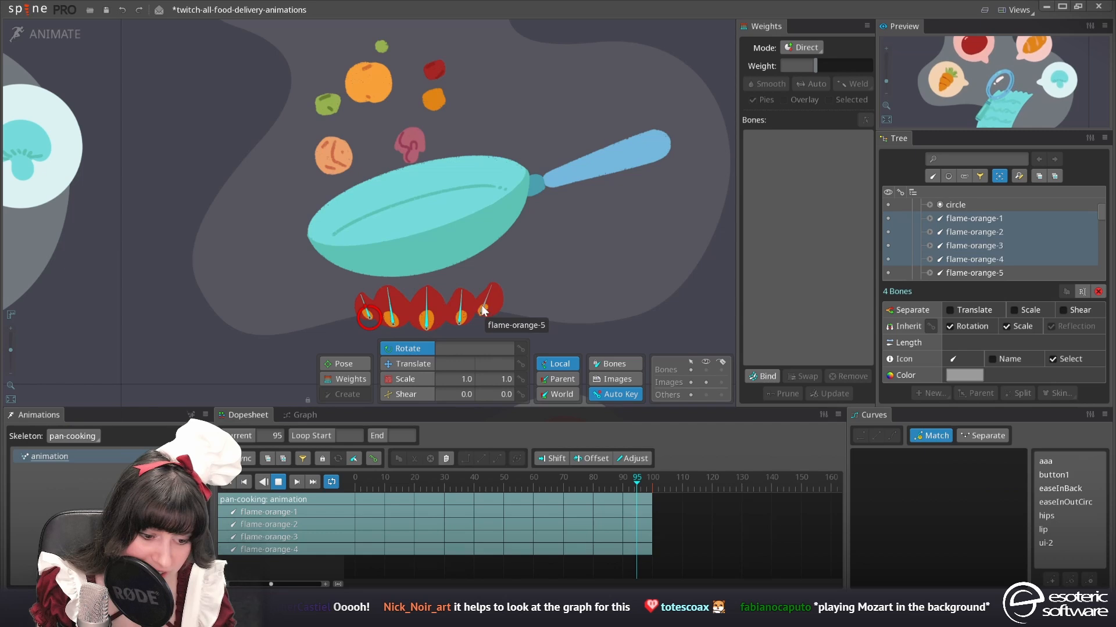
pyautogui.keyDown('ctrl'); pyautogui.click(480, 310); pyautogui.keyUp('ctrl')
pyautogui.click(278, 482)
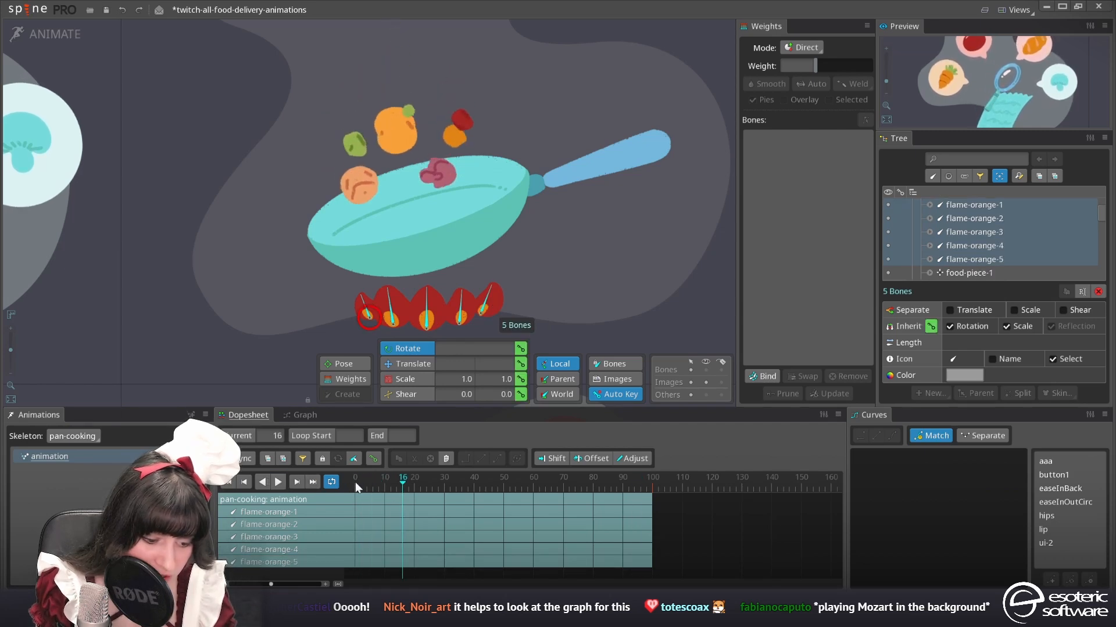
pyautogui.click(342, 482)
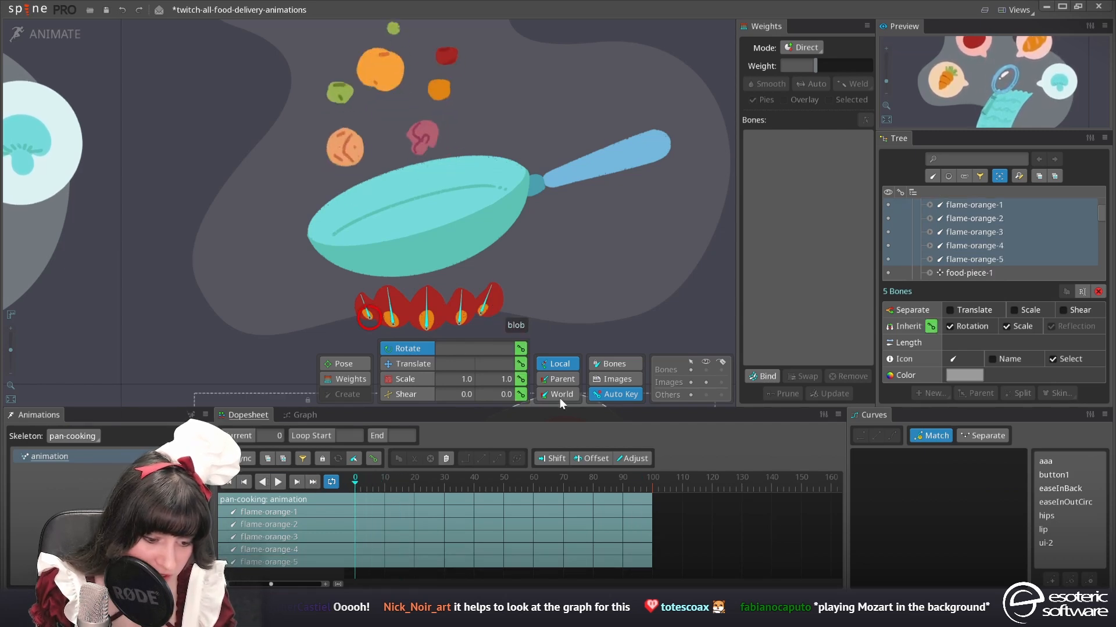
pyautogui.click(521, 380)
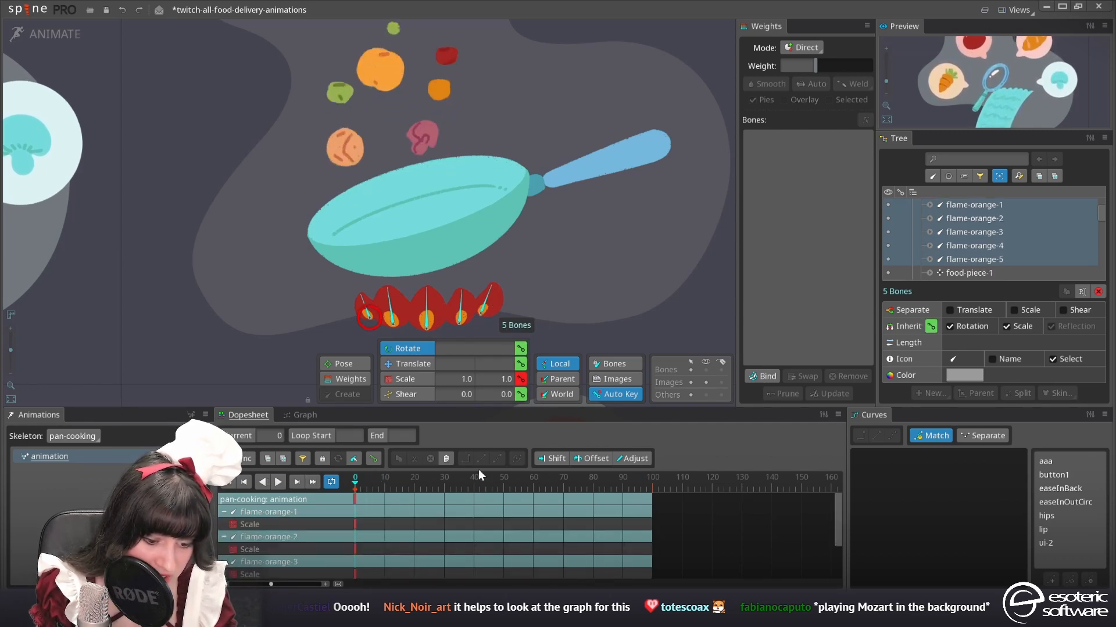
# Key the five flame bones' scale at frame 20 and shrink their X scale to about 0.7 at frame 10
pyautogui.click(414, 483)
pyautogui.click(385, 485)
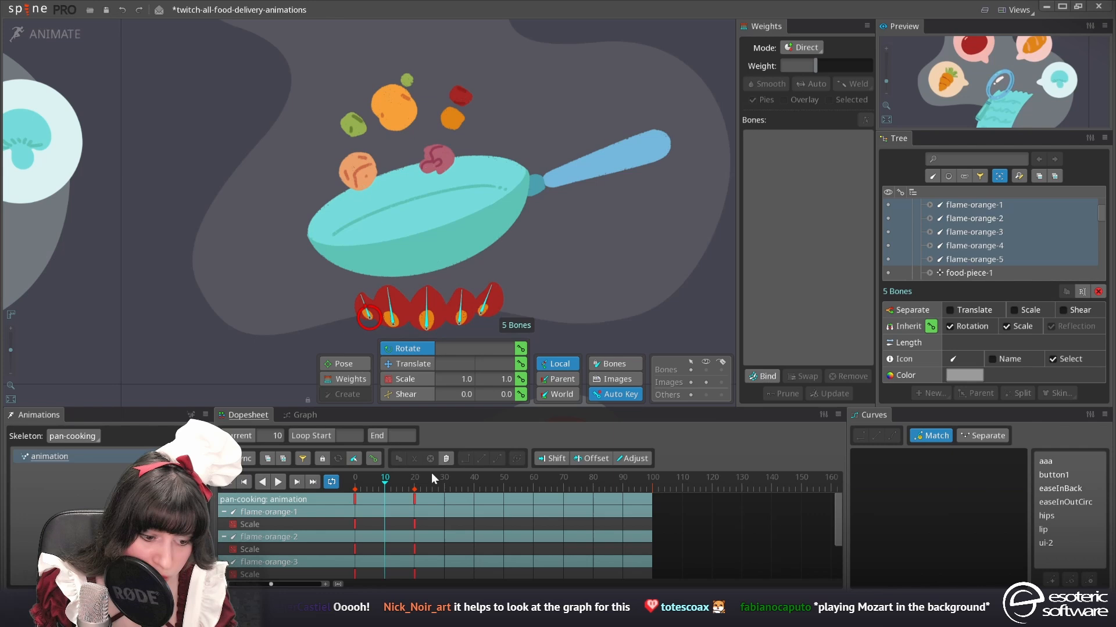
pyautogui.moveTo(362, 298); pyautogui.dragTo(361, 330)
pyautogui.hotkey('ctrl', 'z')
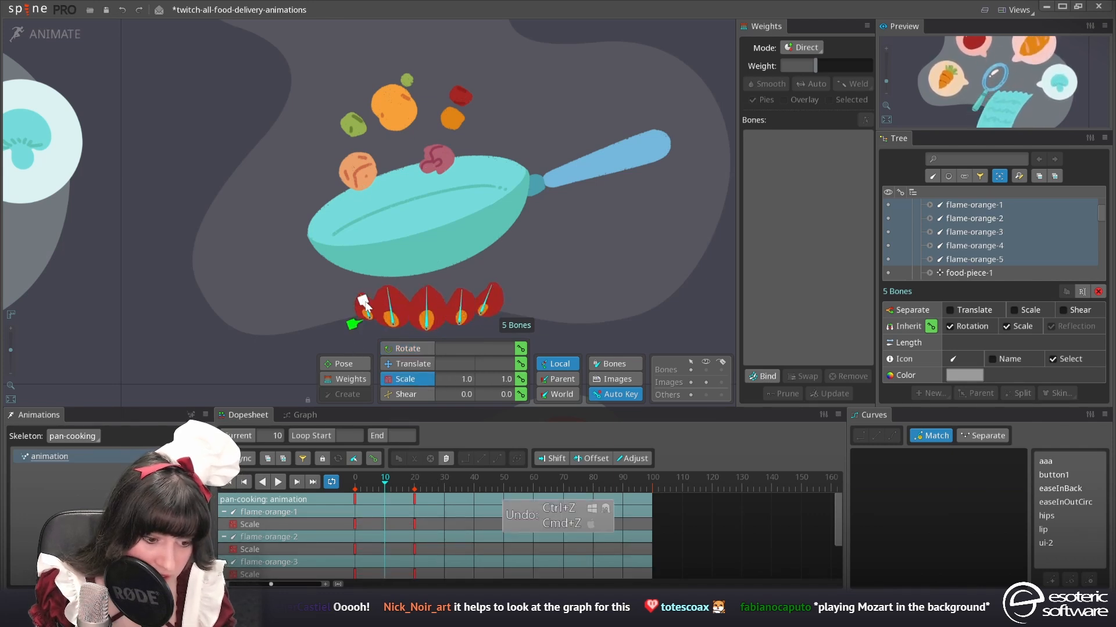
pyautogui.moveTo(368, 308); pyautogui.dragTo(371, 308)
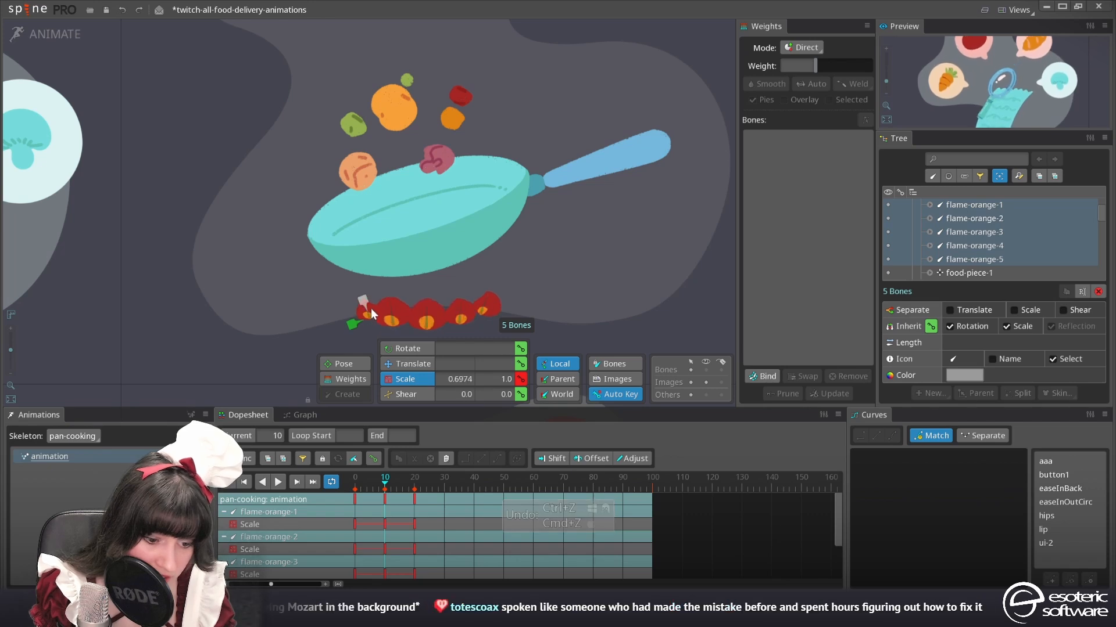
# Duplicate the flame scale keys by pasting the first cycle at frame 20 and the doubled sequence at frame 40
pyautogui.moveTo(427, 517); pyautogui.dragTo(303, 486)
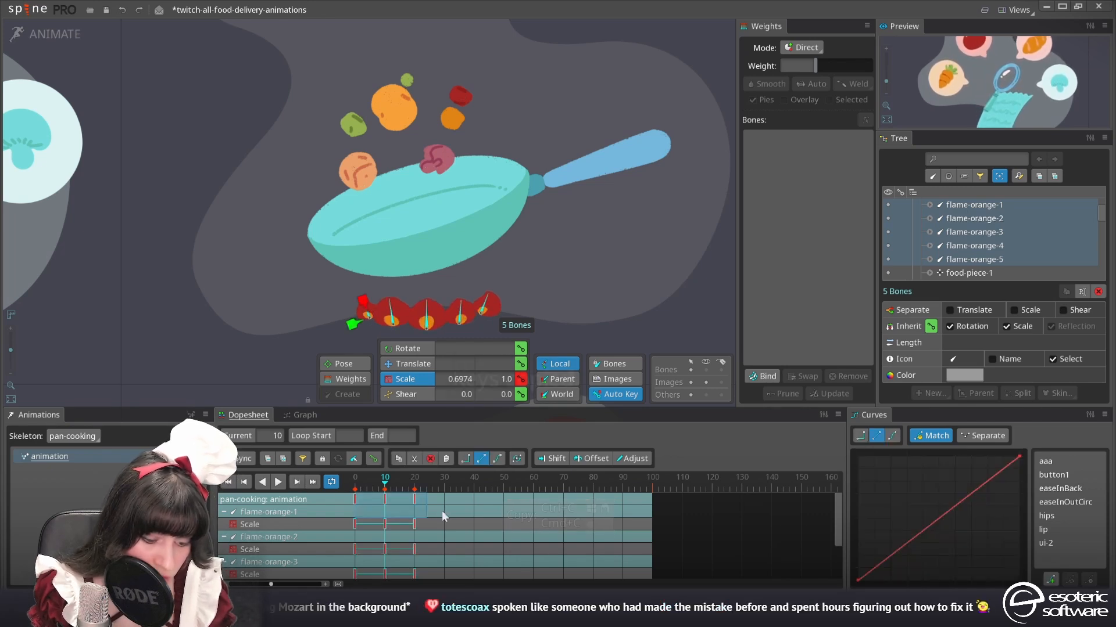
pyautogui.click(417, 497)
pyautogui.hotkey('ctrl', 'v')
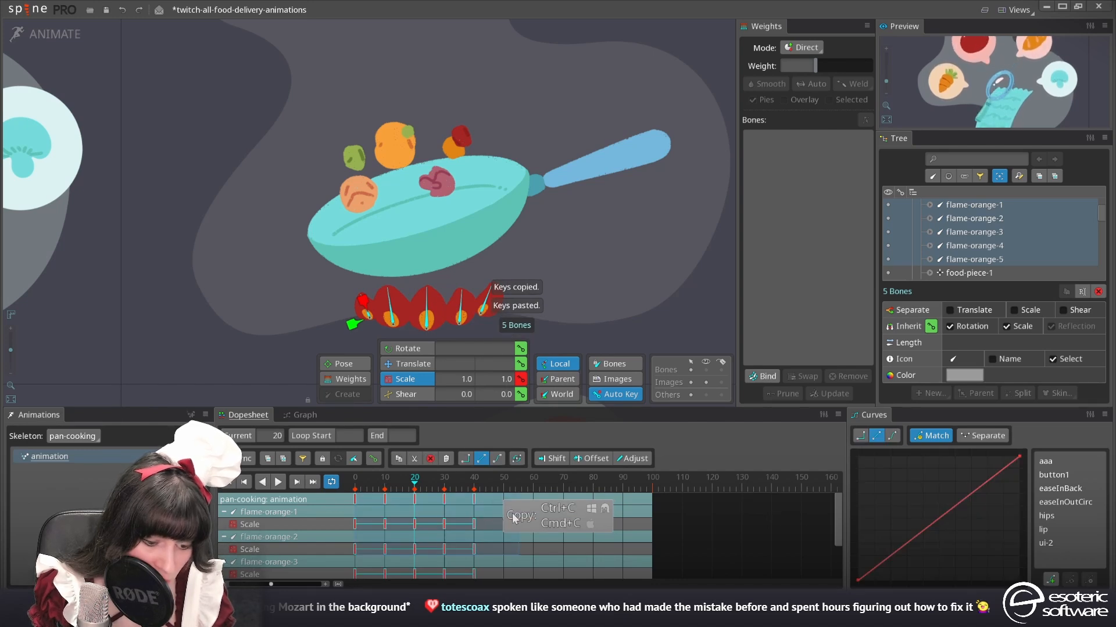
pyautogui.click(566, 562)
pyautogui.click(477, 498)
pyautogui.hotkey('ctrl', 'v')
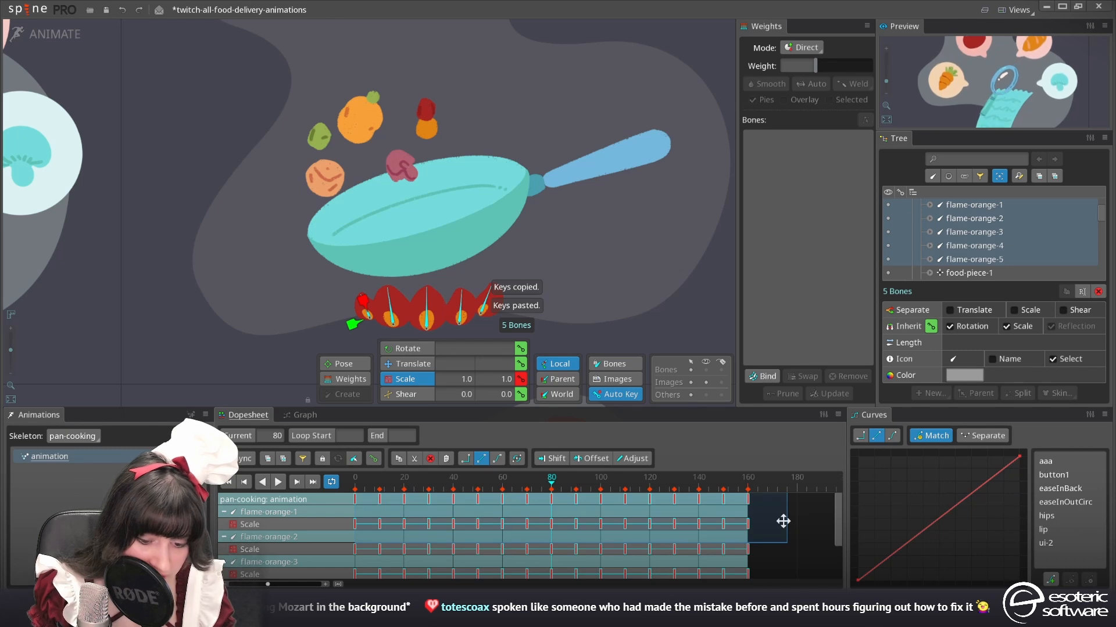
# Compress the repeated flame scale keys in time for a faster flicker and play the animation
pyautogui.moveTo(783, 521); pyautogui.dragTo(625, 520)
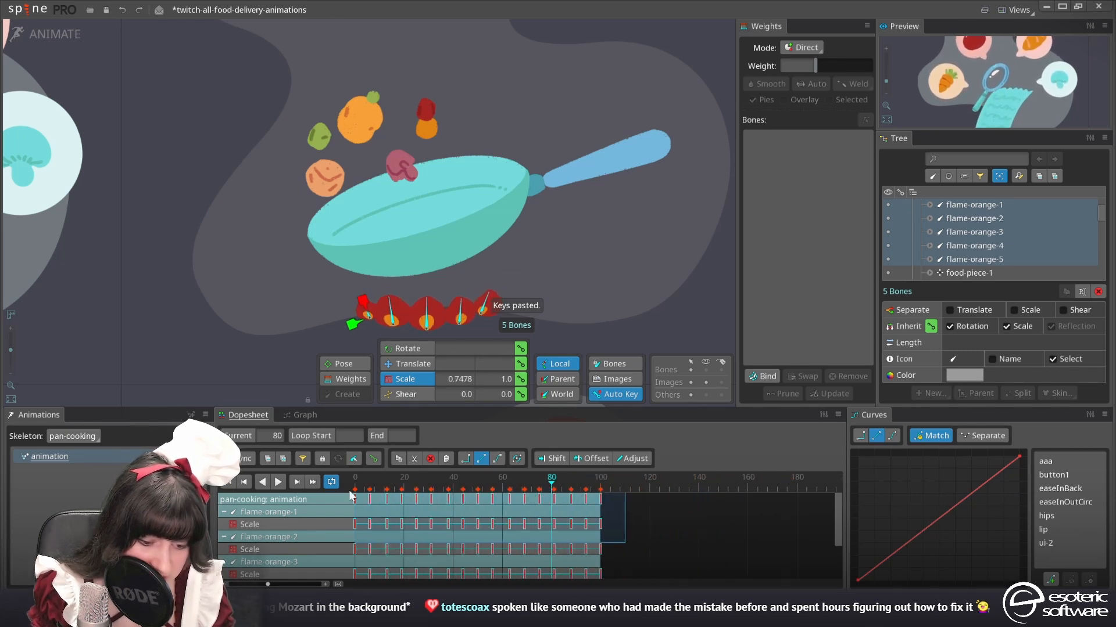
pyautogui.click(279, 482)
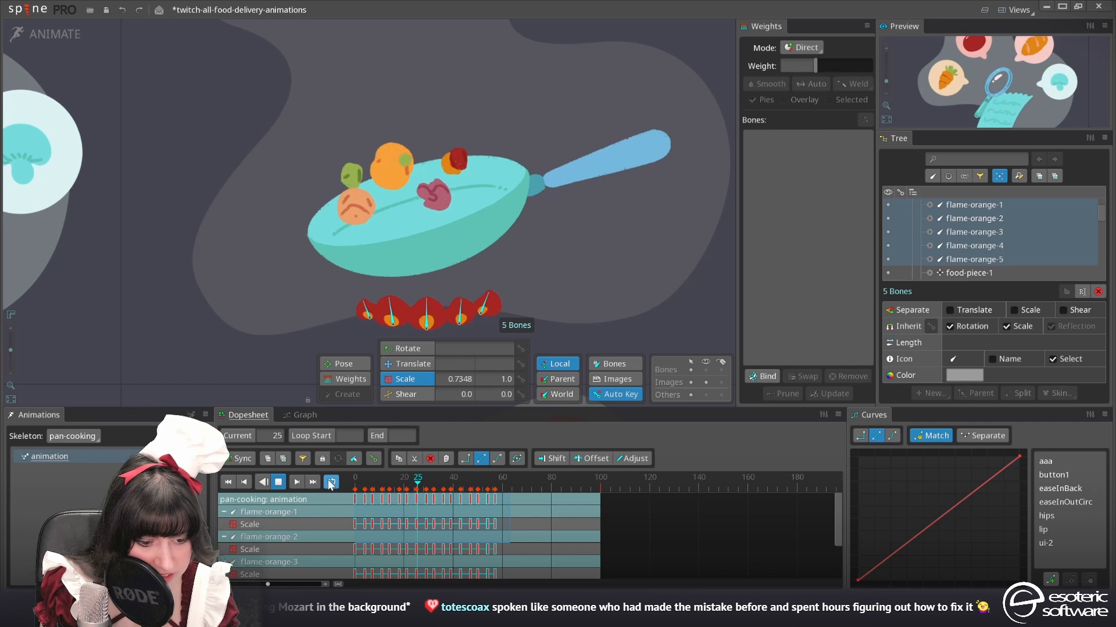
# Stretch the repeated flame scale keys to end at frame 68, stop playback and paste a copy of the sequence at frame 68
pyautogui.moveTo(510, 512); pyautogui.dragTo(538, 512)
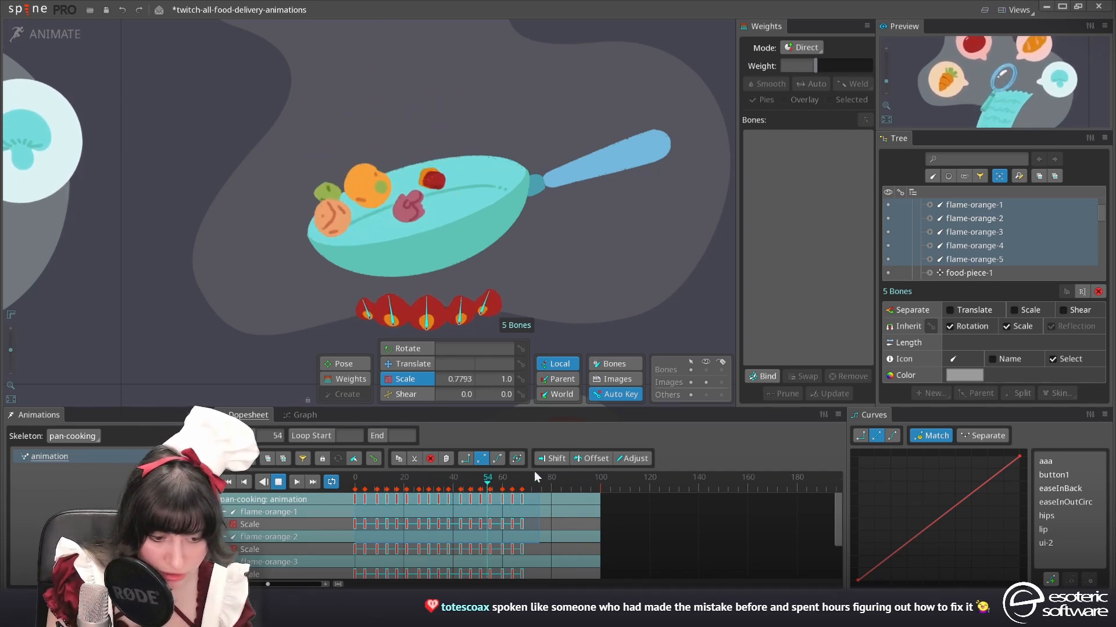
pyautogui.click(282, 481)
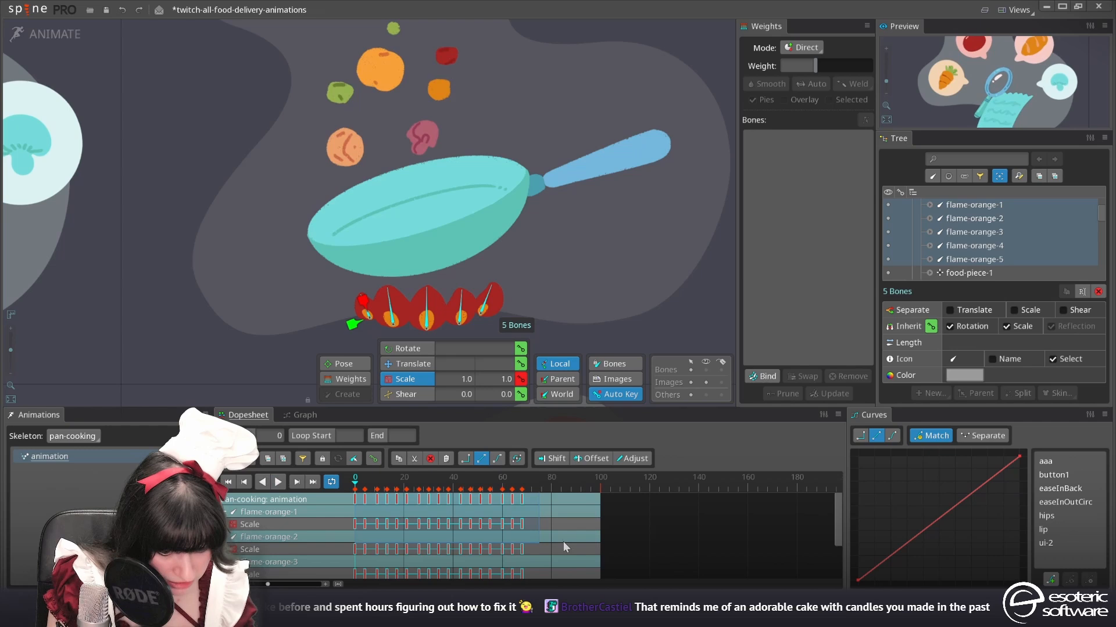
pyautogui.doubleClick(567, 560)
pyautogui.hotkey('ctrl', 'c')
pyautogui.doubleClick(523, 500)
pyautogui.hotkey('ctrl', 'v')
# Compress the pasted flame scale keys and fit the whole flame sequence to end at frame 100
pyautogui.doubleClick(758, 521)
pyautogui.moveTo(728, 526); pyautogui.dragTo(618, 529)
pyautogui.click(671, 535)
pyautogui.click(356, 500)
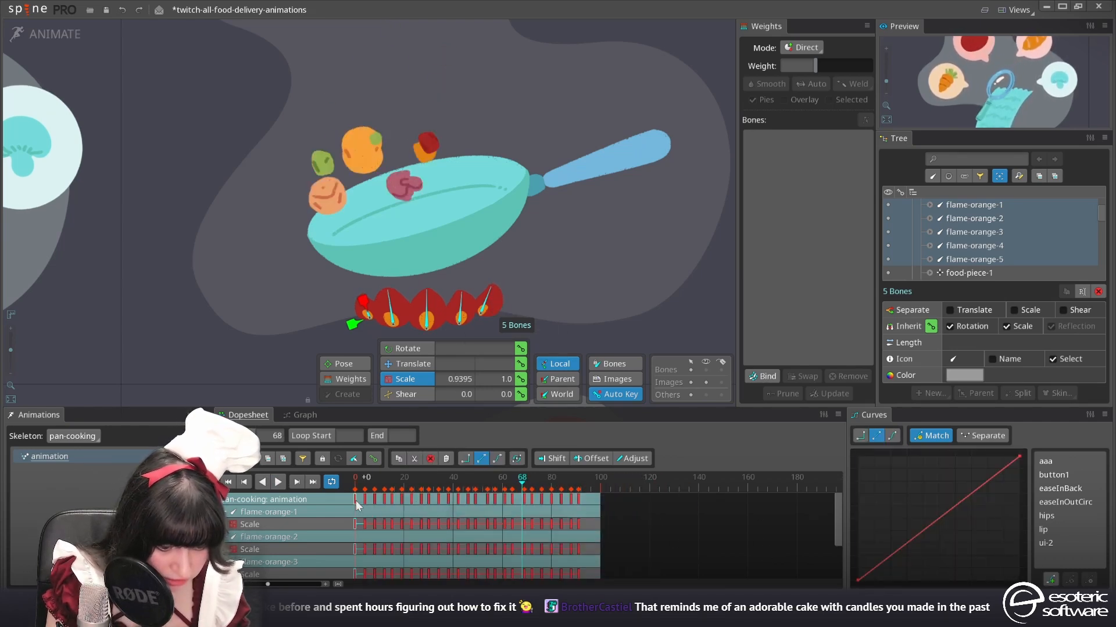
pyautogui.hotkey('ctrl', 'c')
pyautogui.click(590, 480)
pyautogui.hotkey('ctrl', 'v')
pyautogui.hotkey('ctrl', 'z')
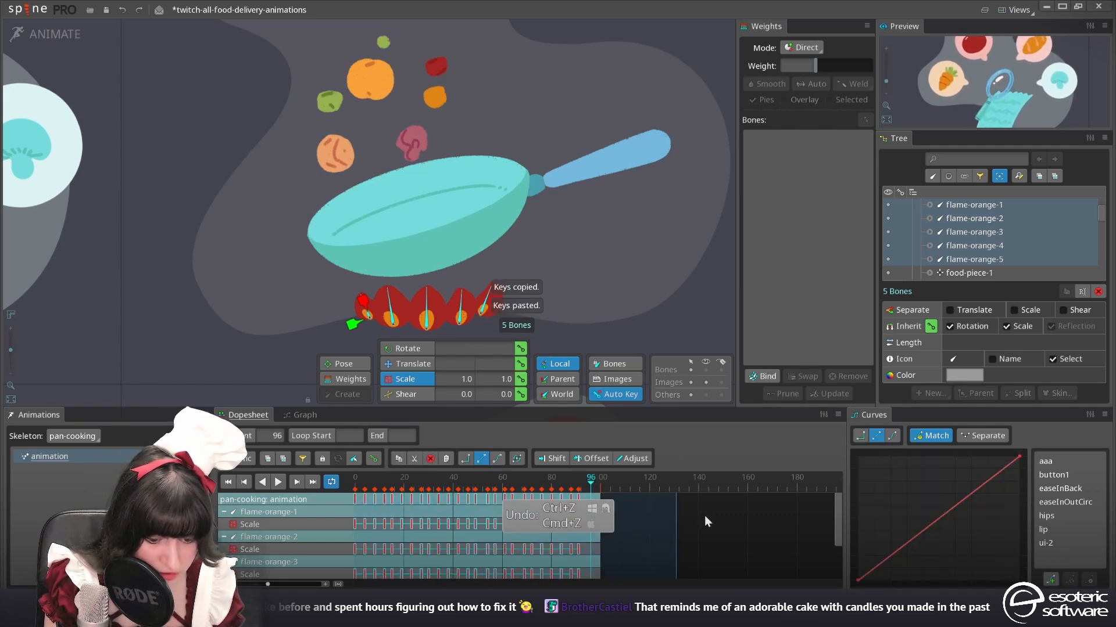
pyautogui.moveTo(678, 528); pyautogui.dragTo(707, 517)
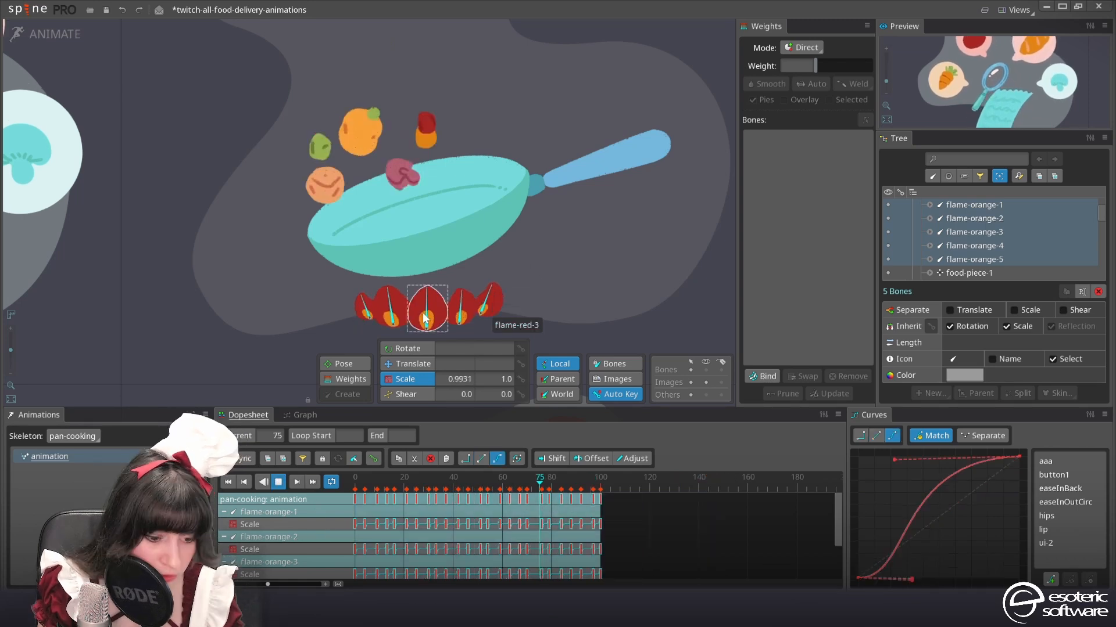
# Offset the scale keys of flame-orange-2 and flame-orange-4 by a few frames against the other flames
pyautogui.click(391, 320)
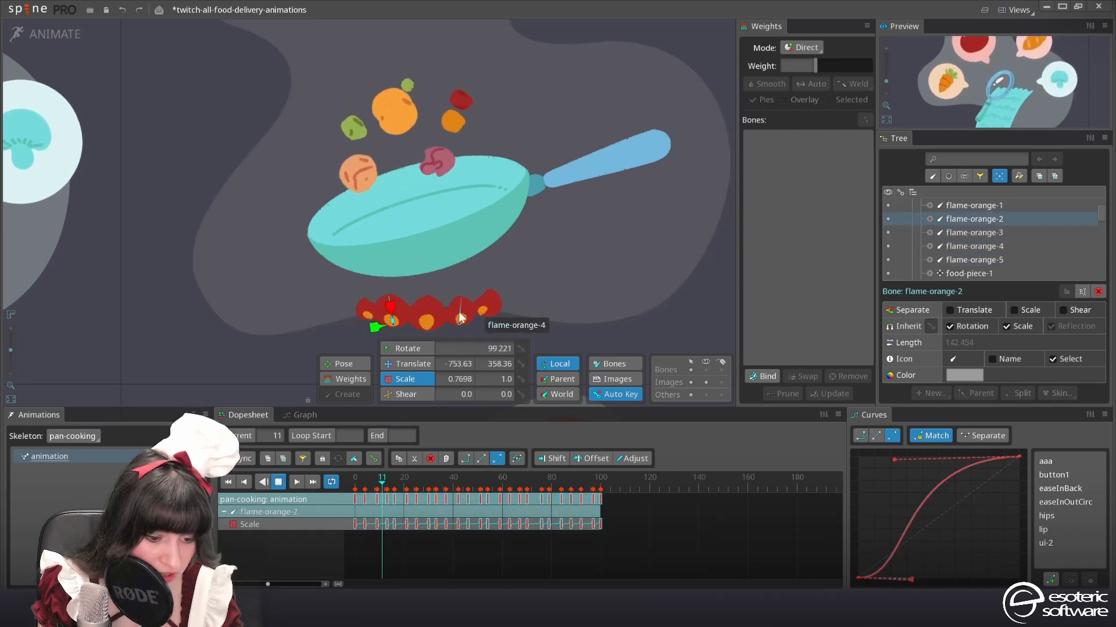
pyautogui.keyDown('ctrl'); pyautogui.click(459, 318); pyautogui.keyUp('ctrl')
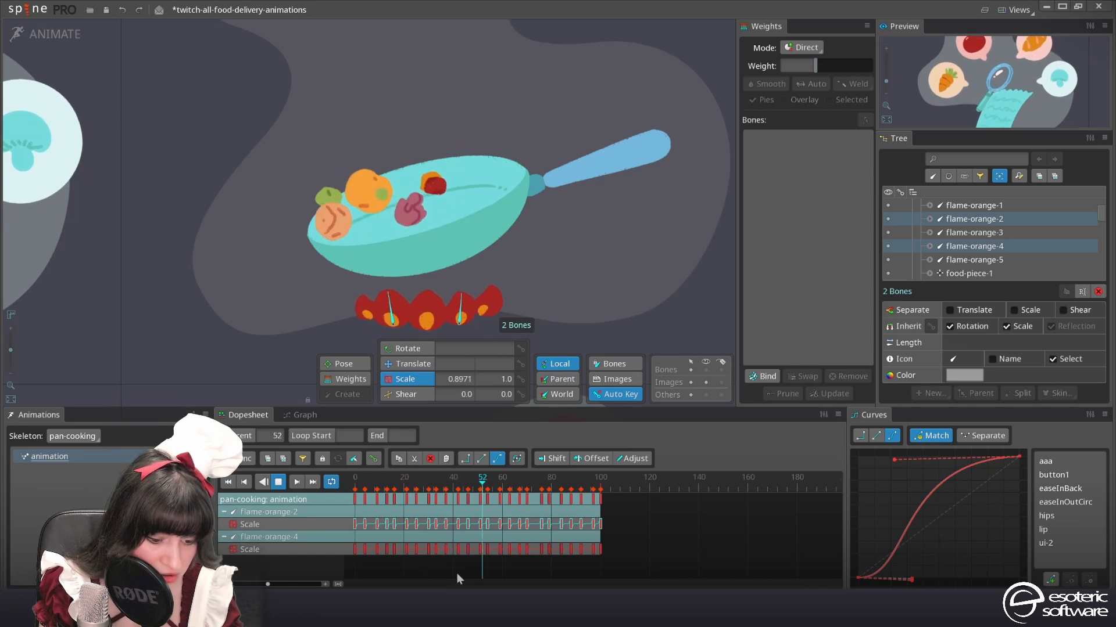
pyautogui.moveTo(634, 565); pyautogui.dragTo(360, 497)
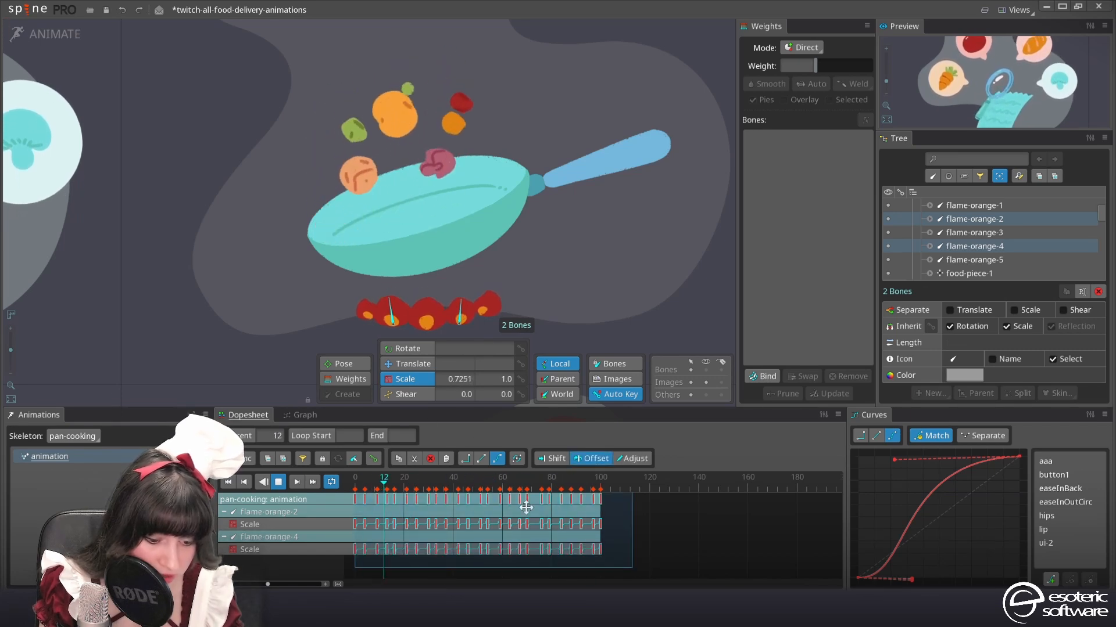
pyautogui.moveTo(393, 503); pyautogui.dragTo(406, 498)
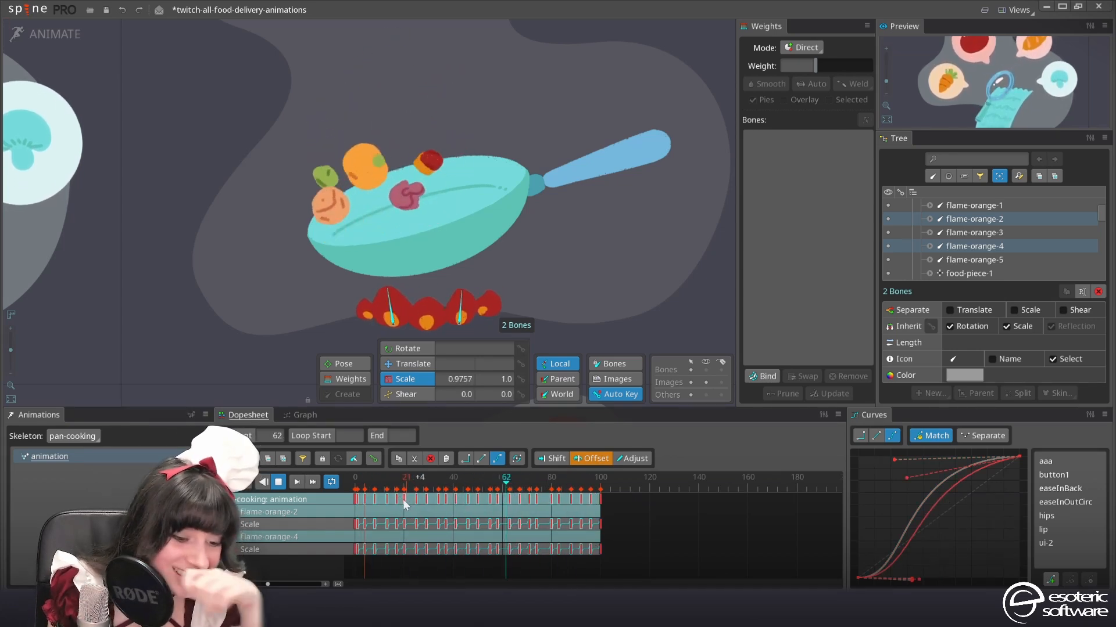
pyautogui.moveTo(403, 500); pyautogui.dragTo(390, 506)
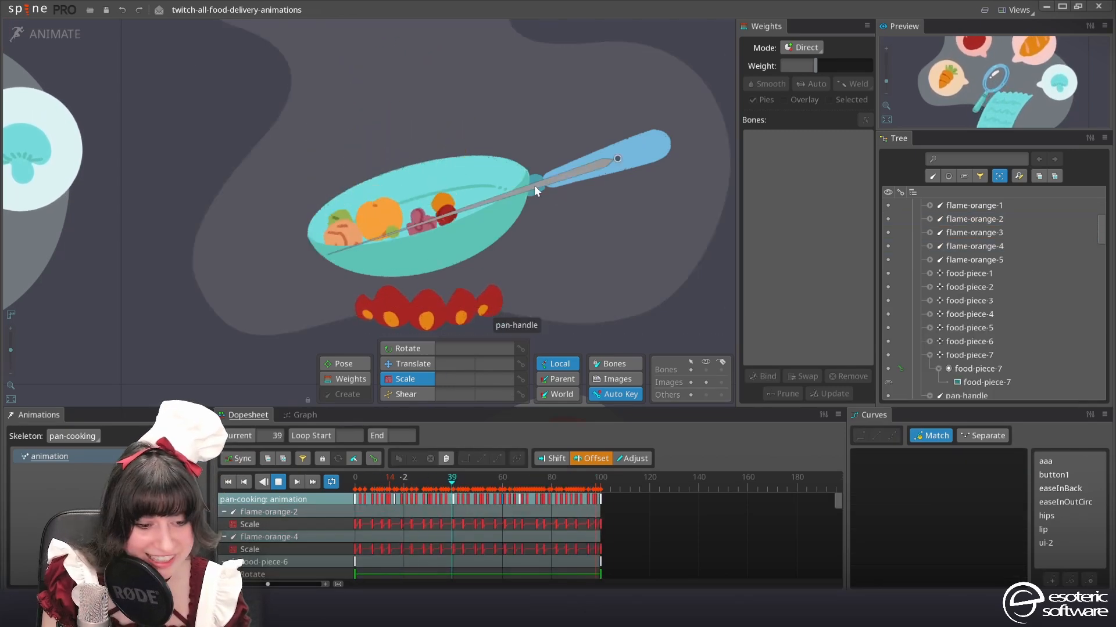
# Key the pan-handle bone's rotation and translation at frames 0 and 100, and shift it slightly along the handle at frame 74
pyautogui.click(571, 172)
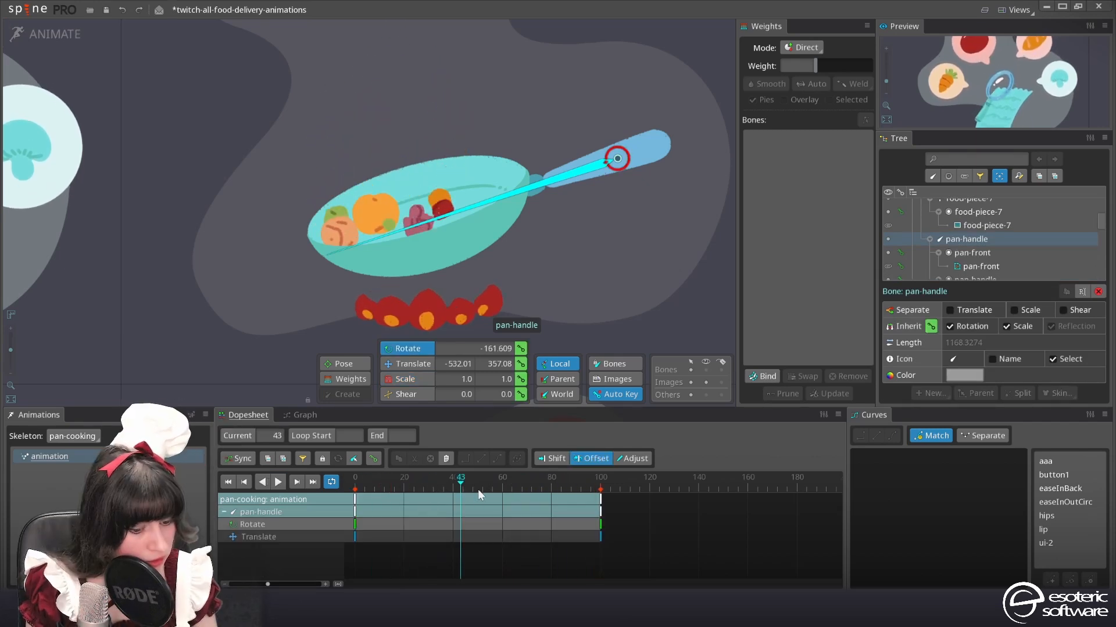
pyautogui.moveTo(478, 490); pyautogui.dragTo(537, 482)
pyautogui.click(396, 366)
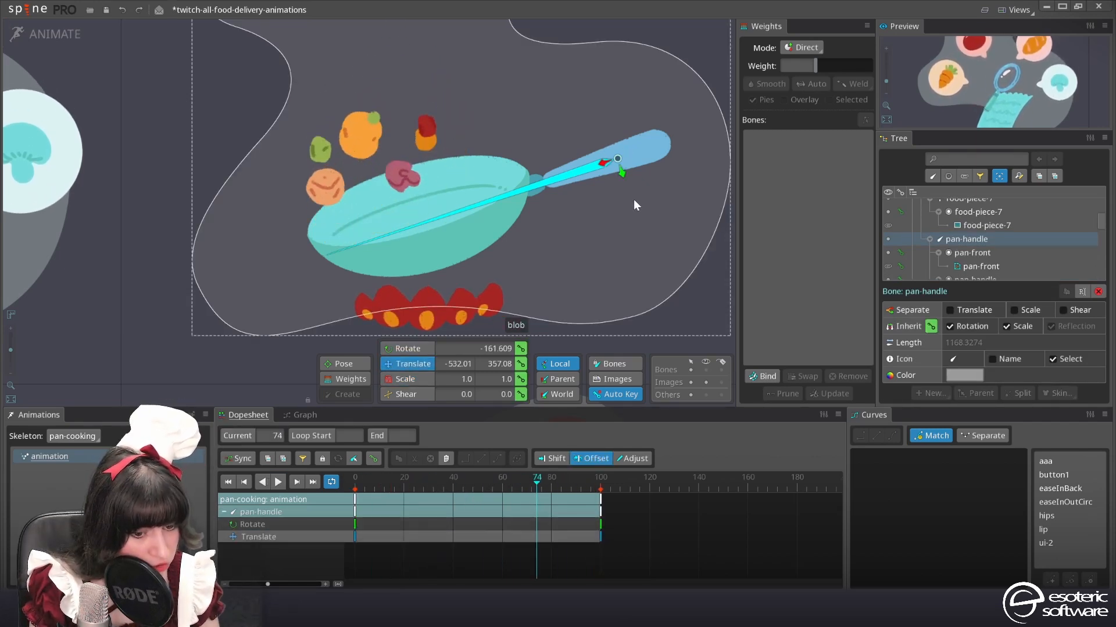
pyautogui.moveTo(608, 162); pyautogui.dragTo(622, 159)
# Rotate the pan-handle bone to about -173 degrees at frame 49 and play the animation
pyautogui.click(446, 481)
pyautogui.moveTo(445, 462); pyautogui.dragTo(474, 462)
pyautogui.click(408, 349)
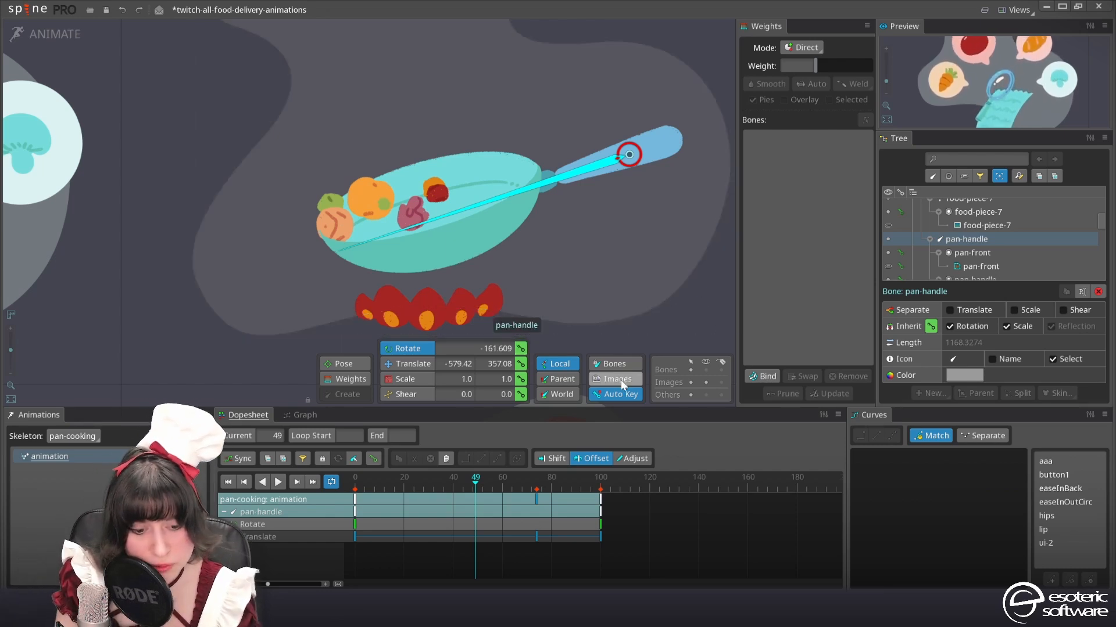
pyautogui.moveTo(665, 256); pyautogui.dragTo(670, 298)
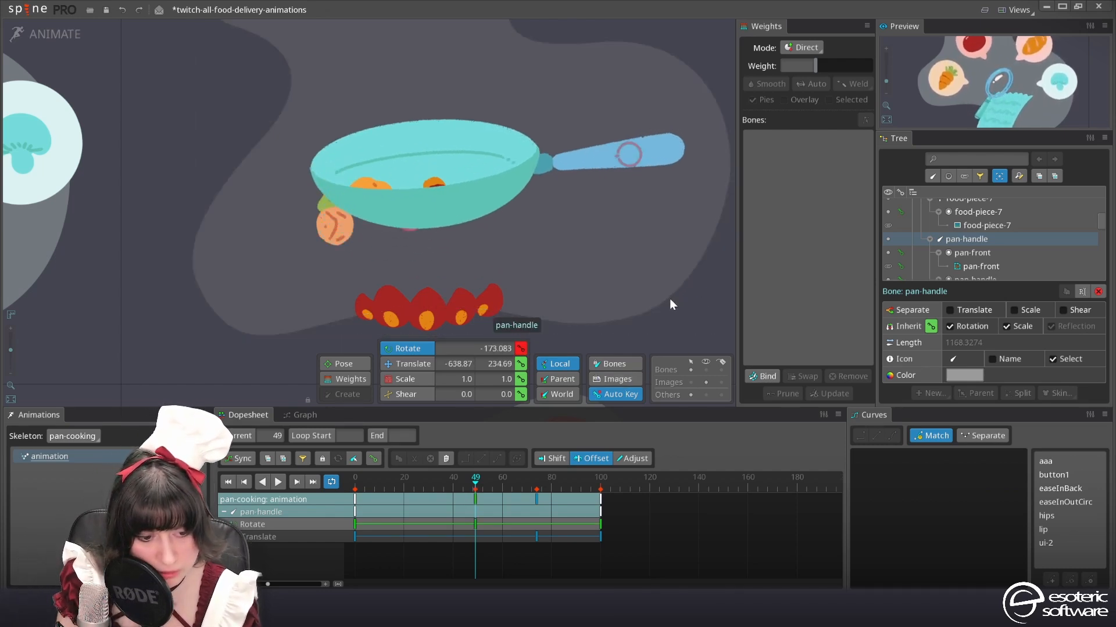
pyautogui.click(438, 493)
pyautogui.moveTo(436, 490); pyautogui.dragTo(466, 468)
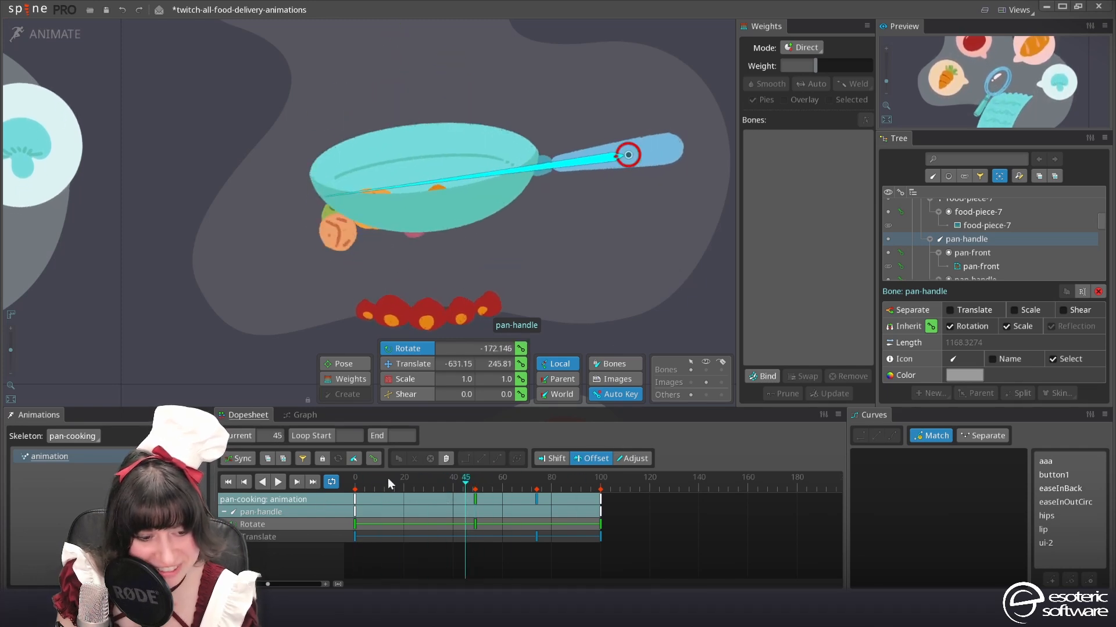
pyautogui.click(276, 485)
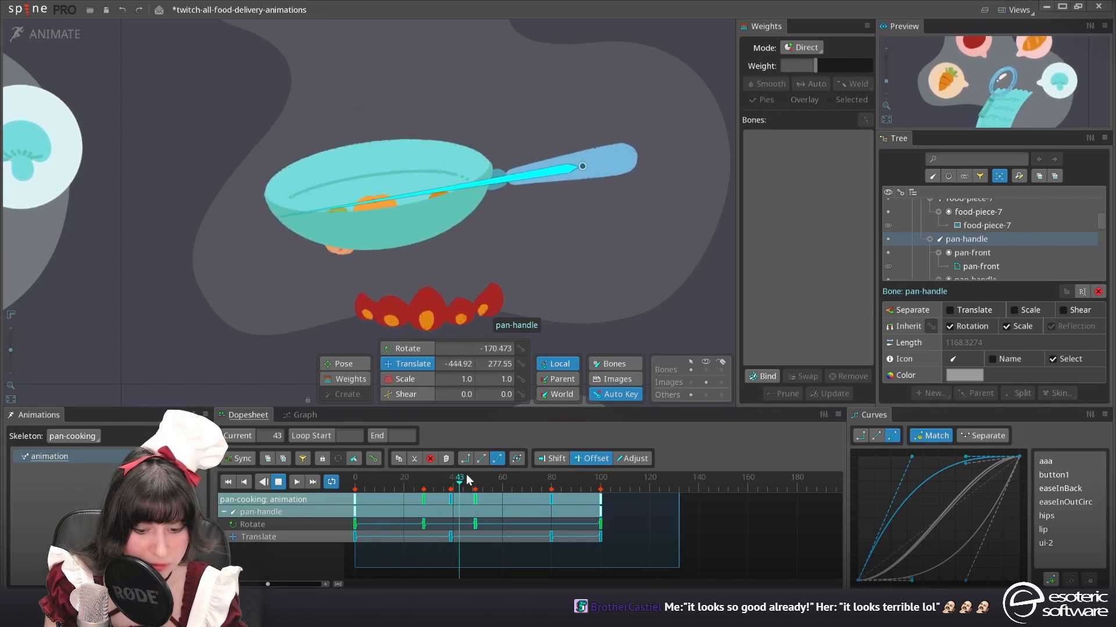
# Paste the keys of the seven food-piece bones at frame 16 and raise the pieces higher above the pan there
pyautogui.click(302, 416)
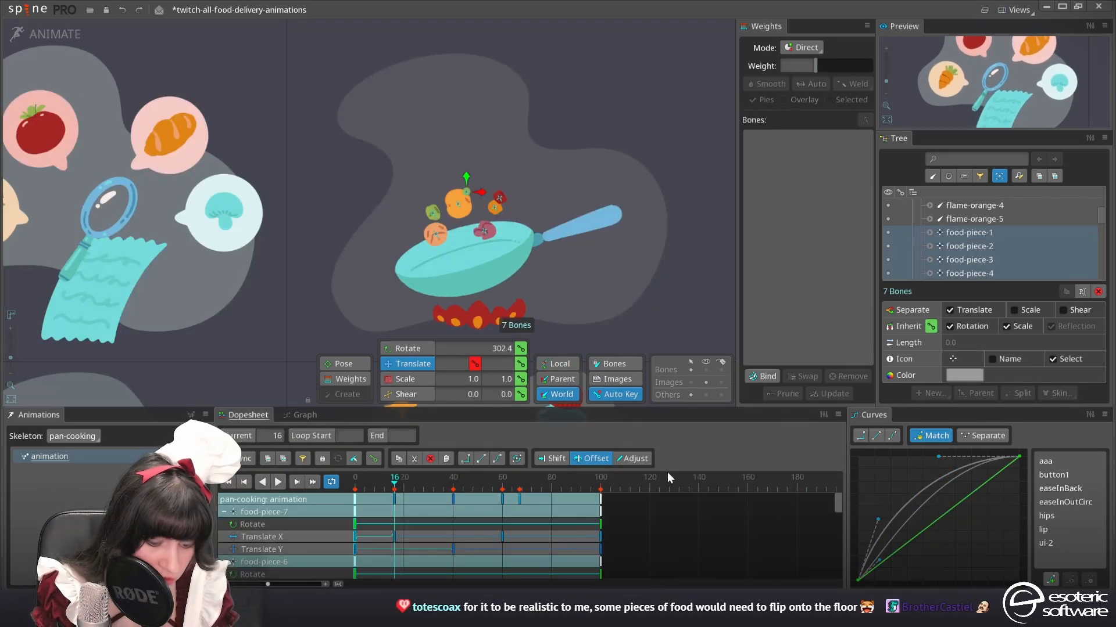
pyautogui.hotkey('ctrl', 'v')
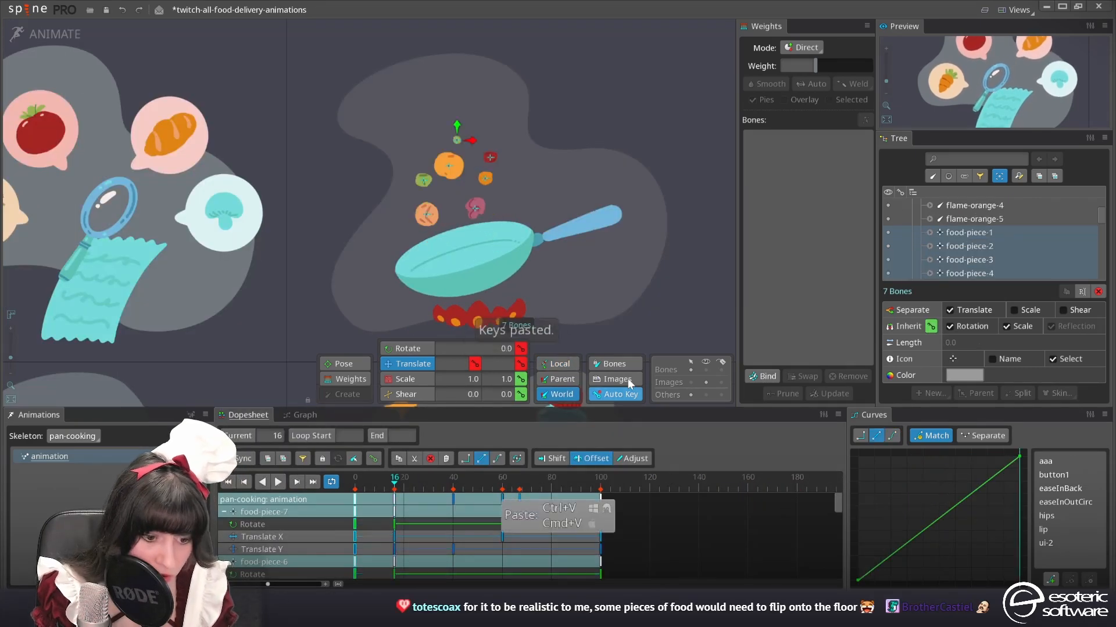
pyautogui.moveTo(463, 99); pyautogui.dragTo(470, 86)
# Remove the food pieces' rotation keys at frame 16 and play the animation
pyautogui.click(392, 521)
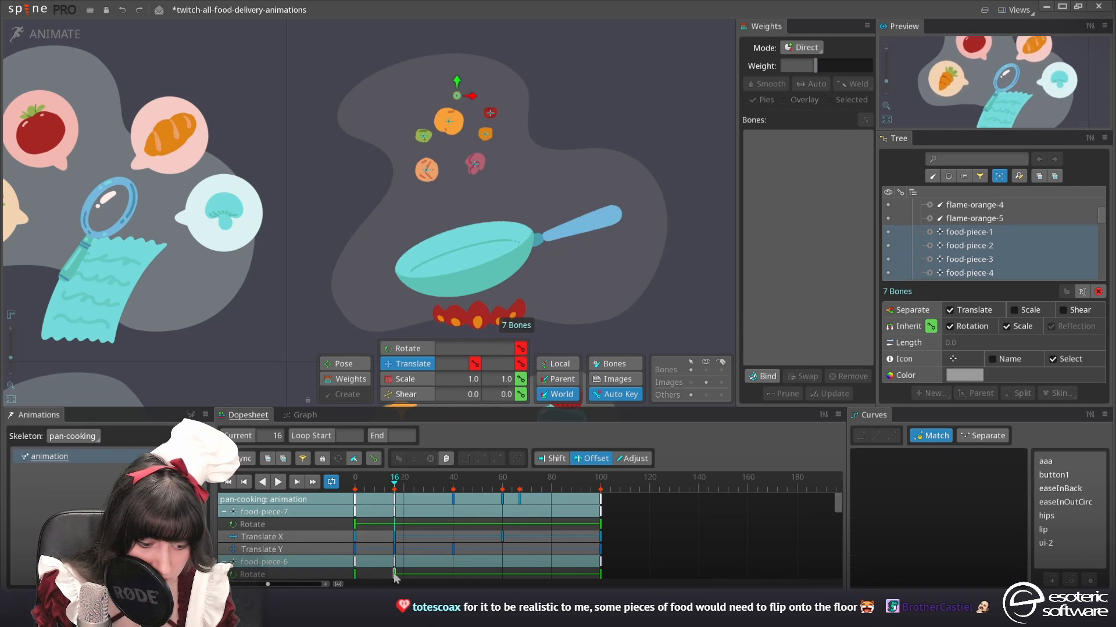
pyautogui.scroll(-5, 395, 540)
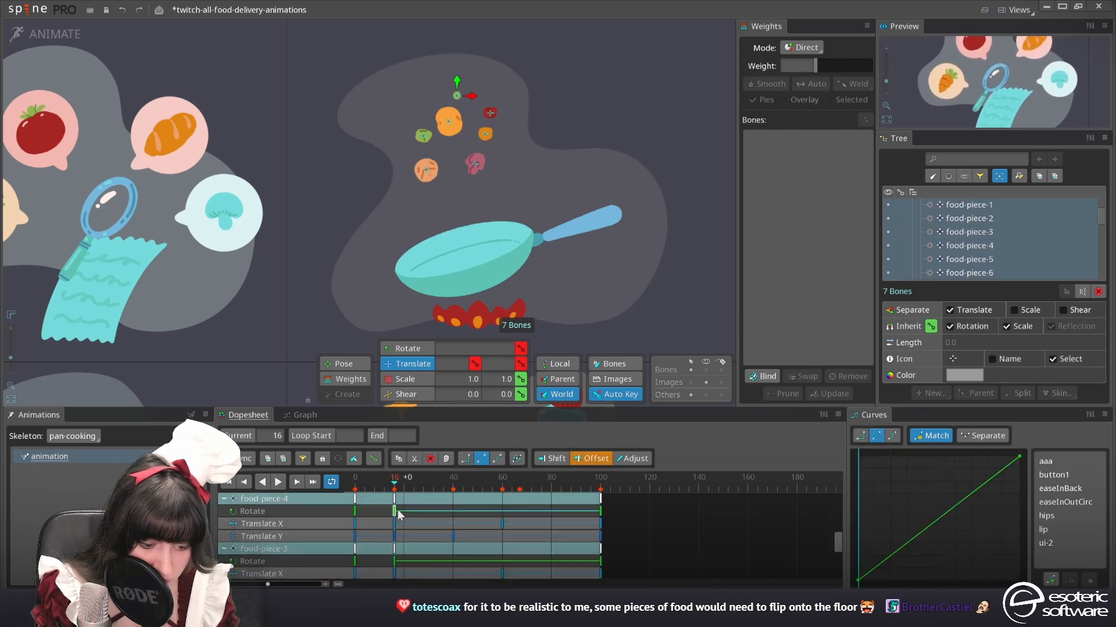
pyautogui.scroll(-2, 401, 557)
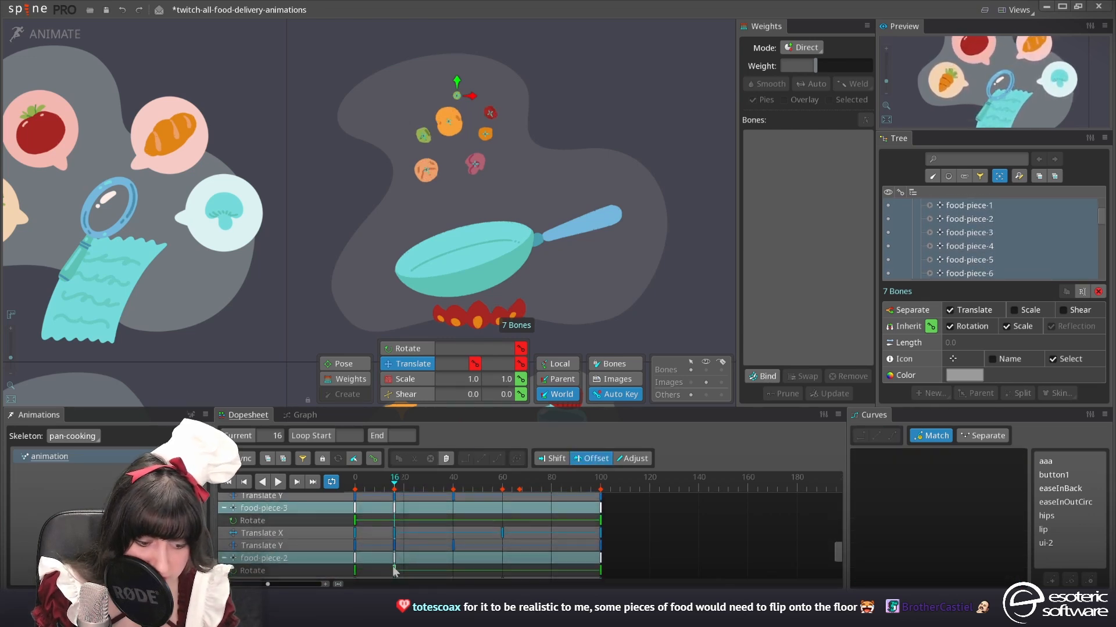
pyautogui.press('space')
pyautogui.scroll(2, 605, 523)
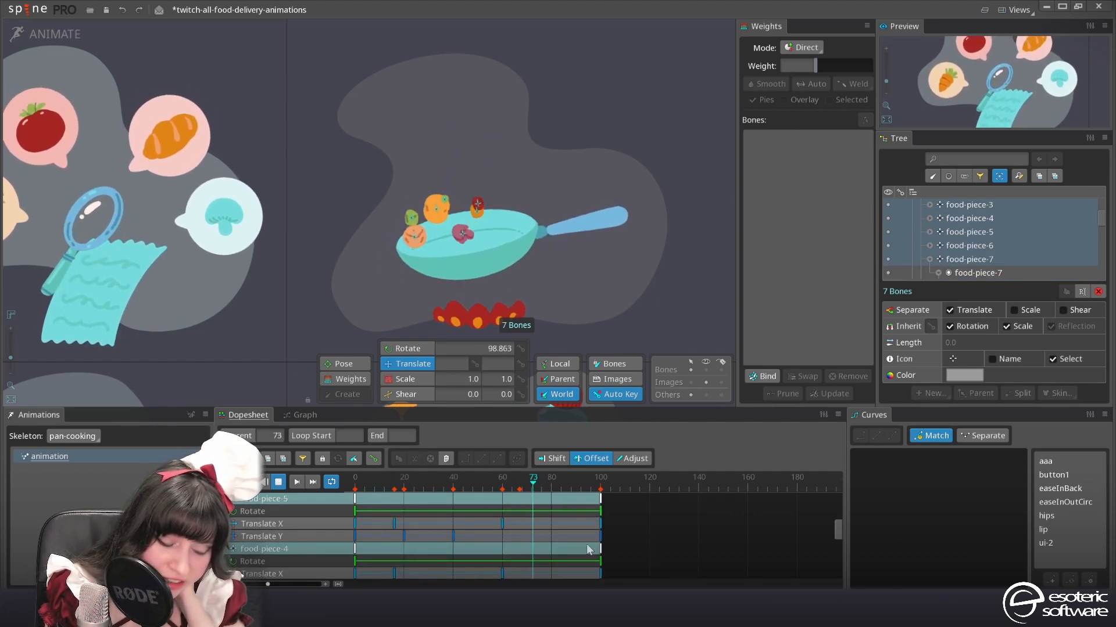
# Try to shift the highest food-piece Translate Y key at frame 20 in the graph, and undo it
pyautogui.click(292, 415)
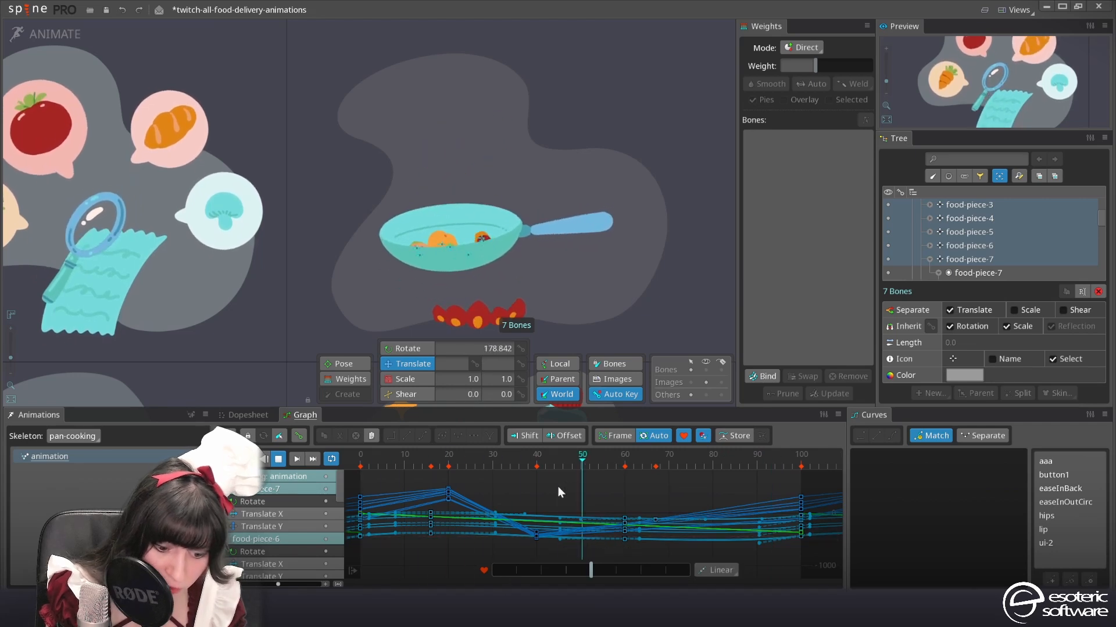
pyautogui.moveTo(279, 585); pyautogui.dragTo(273, 585)
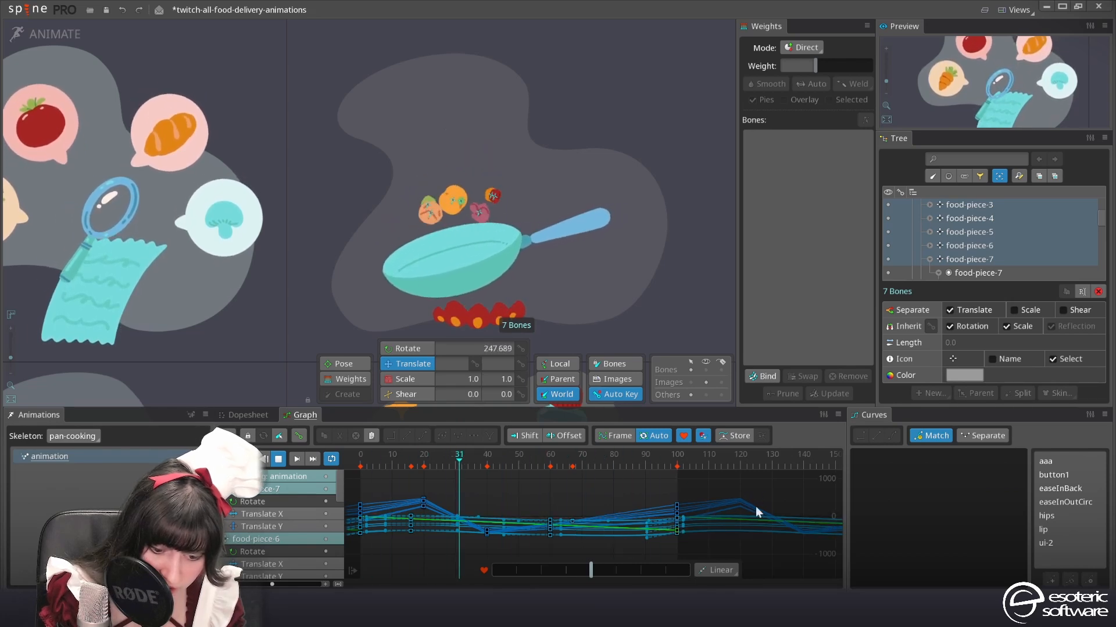
pyautogui.click(423, 497)
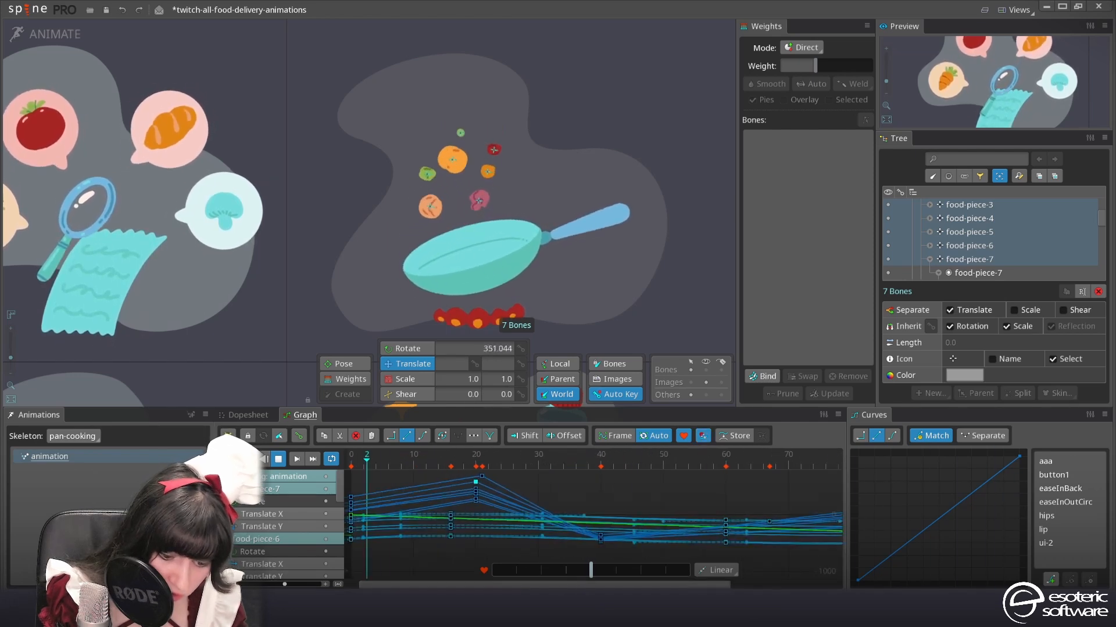
pyautogui.moveTo(592, 587); pyautogui.dragTo(585, 586)
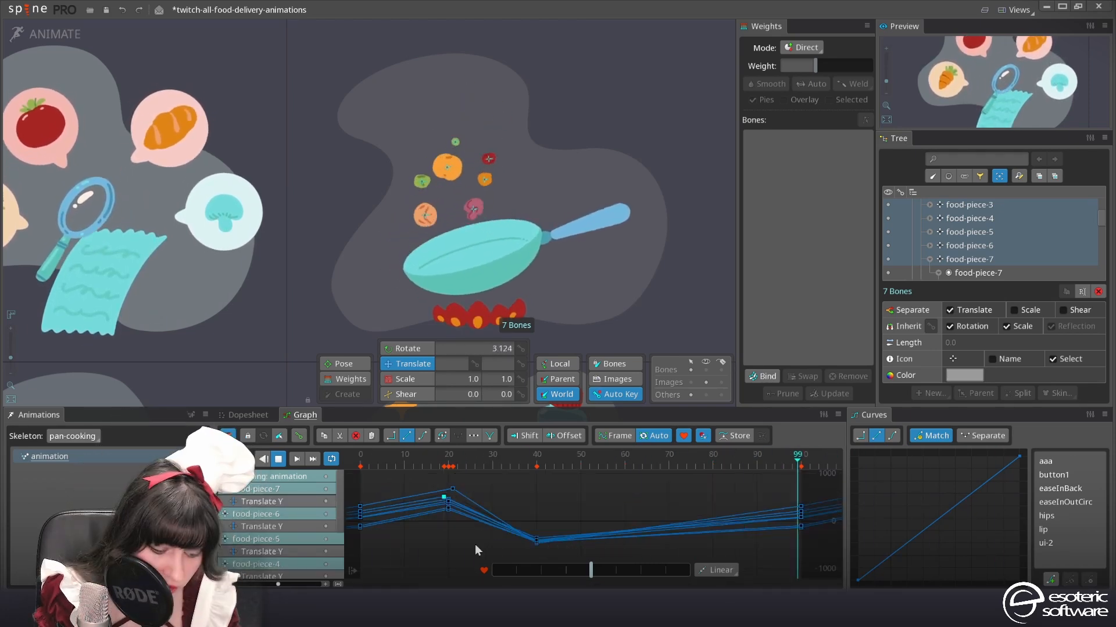
pyautogui.hotkey('ctrl', 'z')
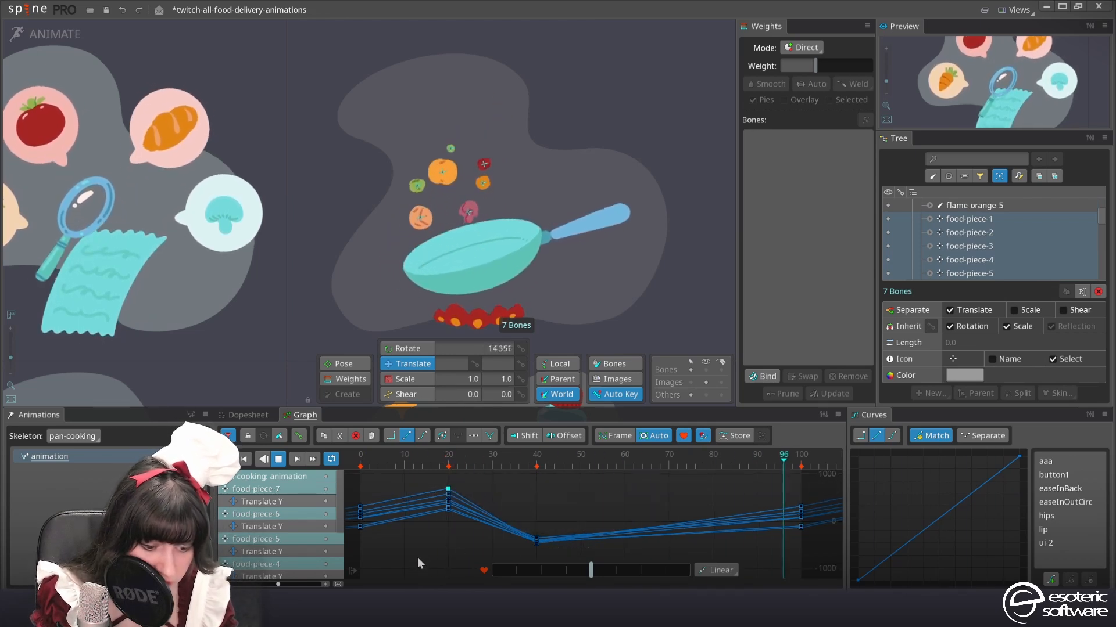
# Move the food pieces' lowest Translate Y keys to frame 49 in the graph and adjust the curves of the toss keys
pyautogui.moveTo(426, 553); pyautogui.dragTo(462, 473)
pyautogui.press('space')
pyautogui.moveTo(590, 575); pyautogui.dragTo(608, 577)
pyautogui.moveTo(536, 535); pyautogui.dragTo(576, 536)
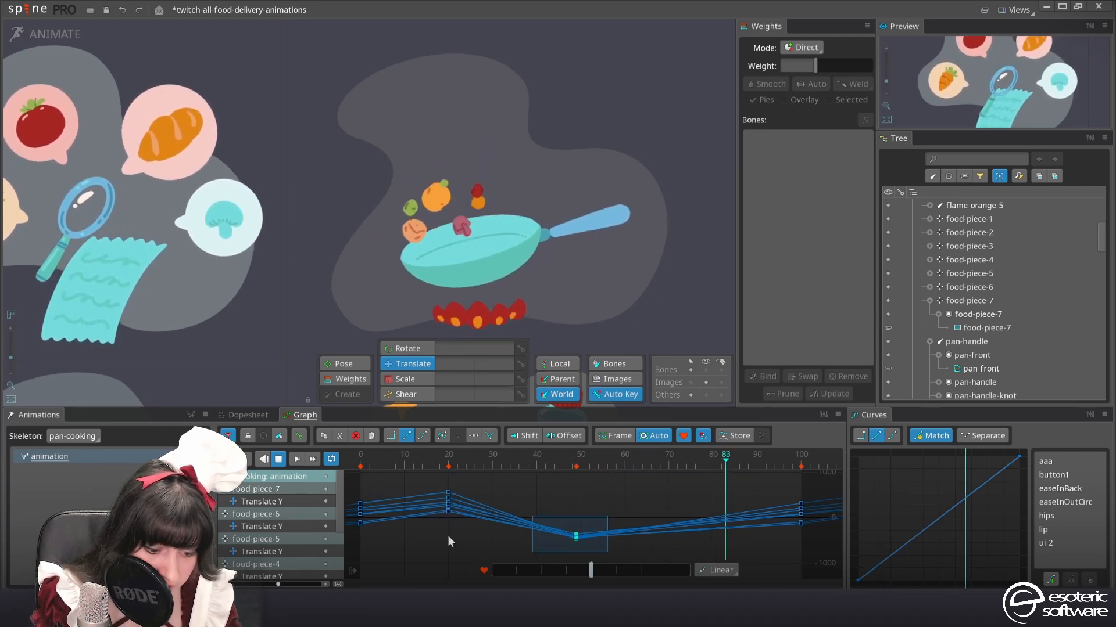
pyautogui.moveTo(431, 552); pyautogui.dragTo(620, 471)
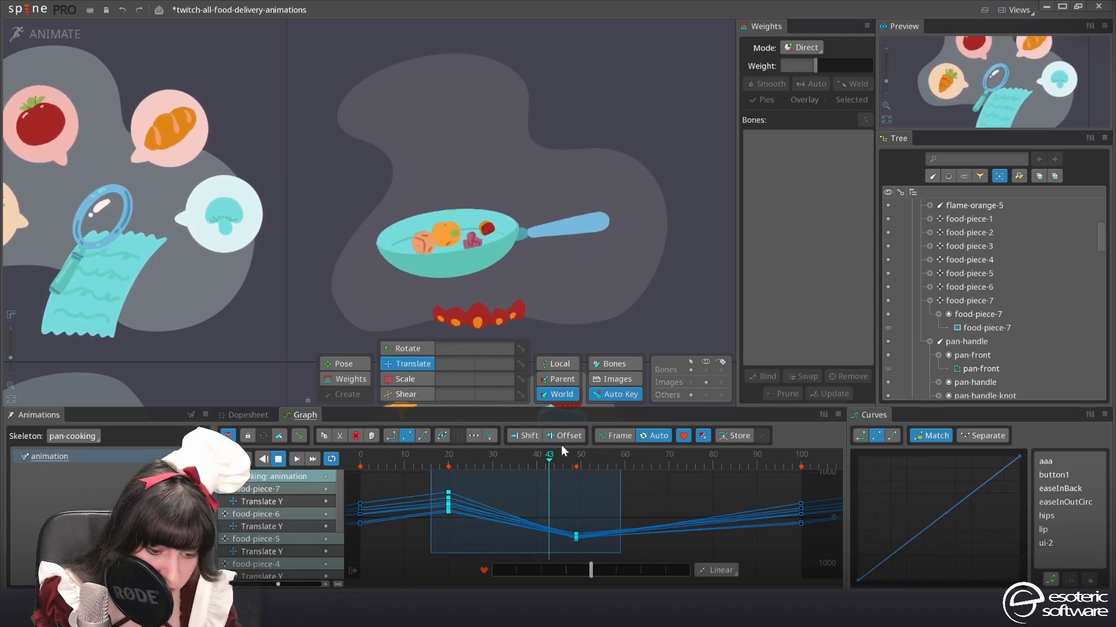
pyautogui.moveTo(383, 543); pyautogui.dragTo(372, 479)
pyautogui.click(442, 436)
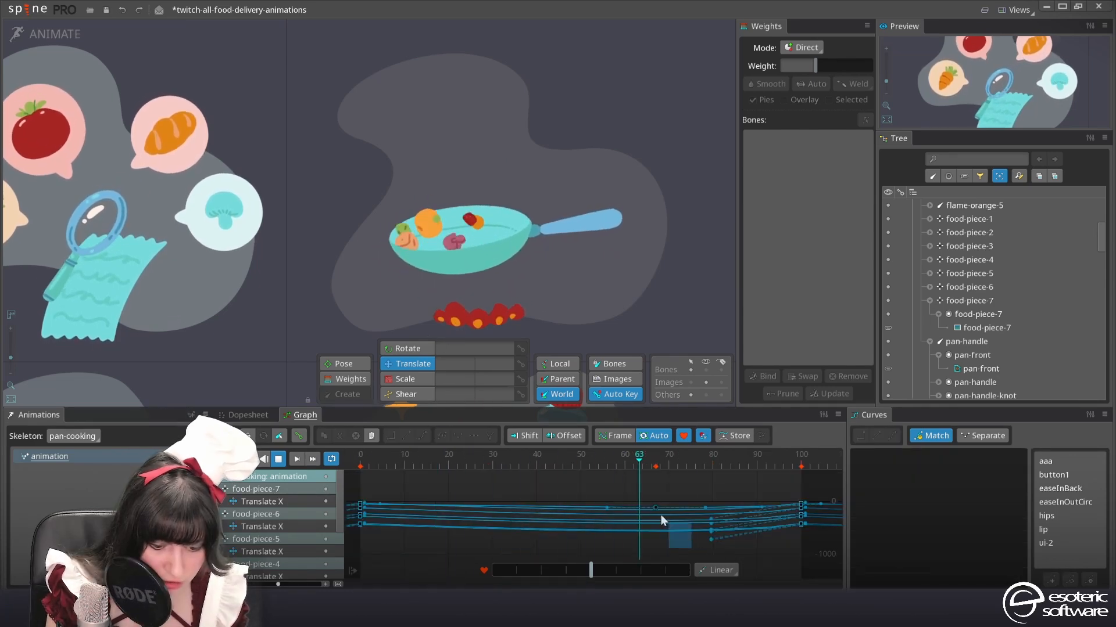
# Delete the food pieces' Translate X keys between frames 0 and 100 and return to the dopesheet
pyautogui.moveTo(676, 535); pyautogui.dragTo(624, 491)
pyautogui.press('Delete')
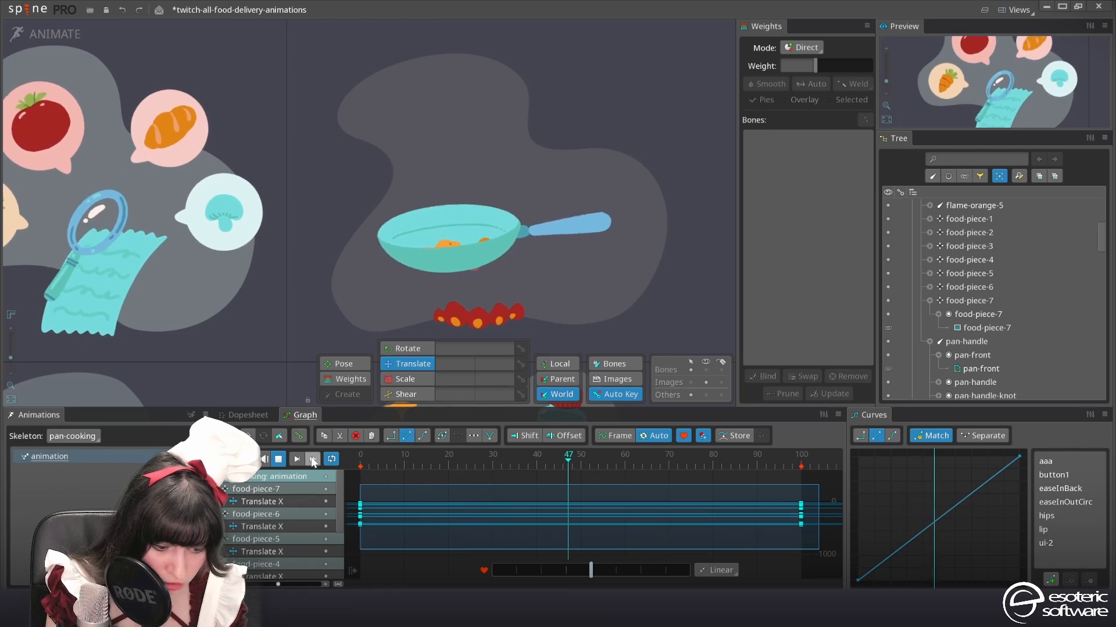
pyautogui.click(248, 414)
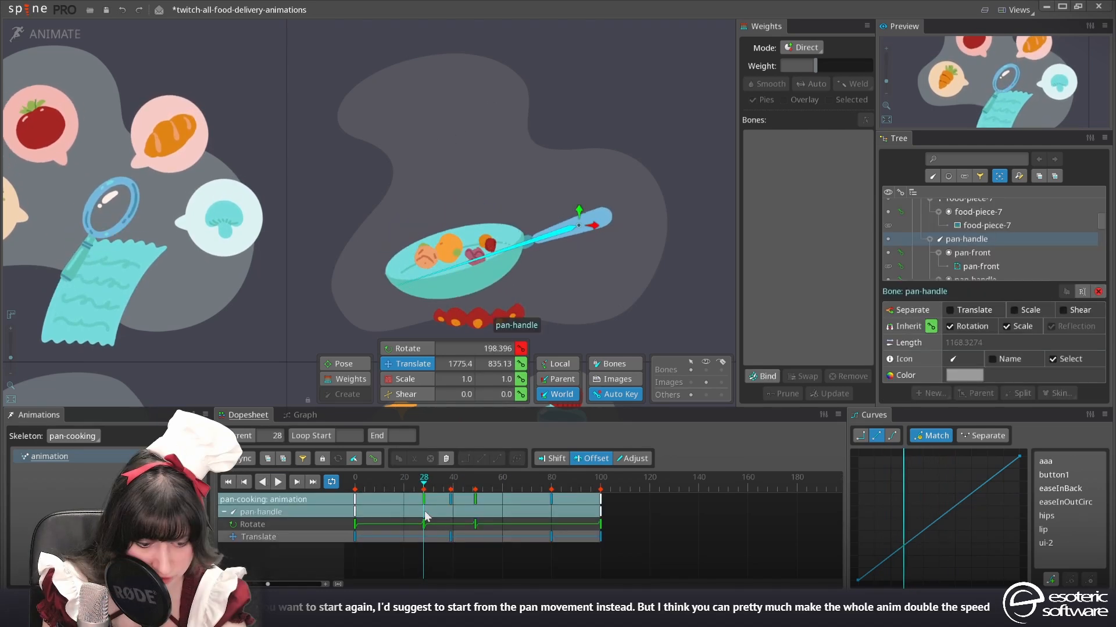
# Rotate the pan-handle bone to about 180 degrees at frame 49 and play the animation
pyautogui.click(424, 512)
pyautogui.click(397, 350)
pyautogui.moveTo(680, 309); pyautogui.dragTo(676, 309)
pyautogui.moveTo(419, 486); pyautogui.dragTo(487, 487)
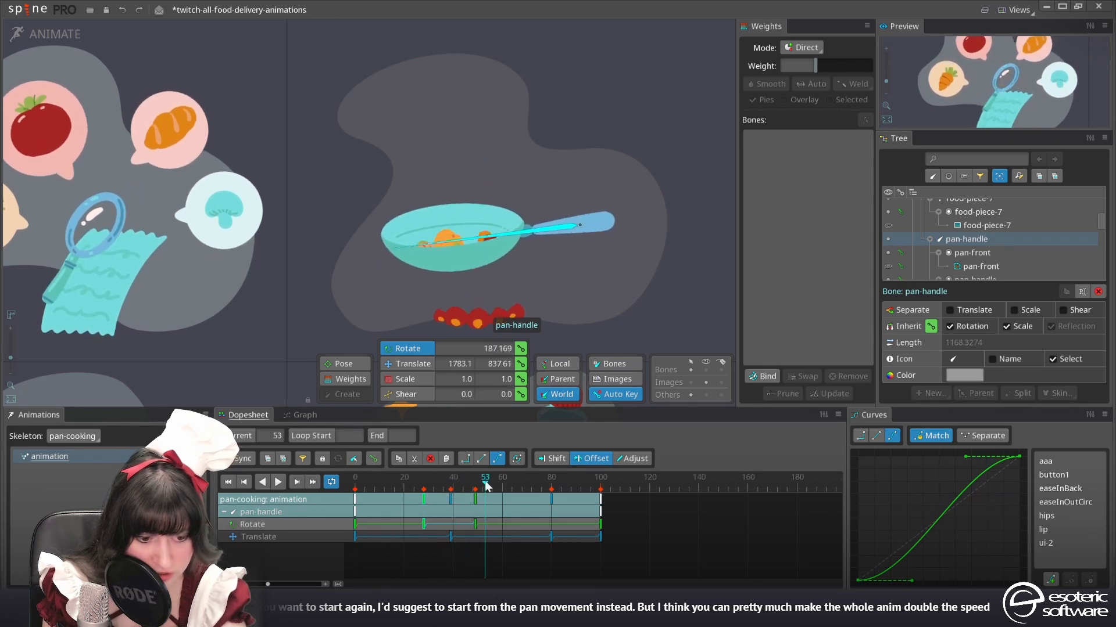
pyautogui.press('space')
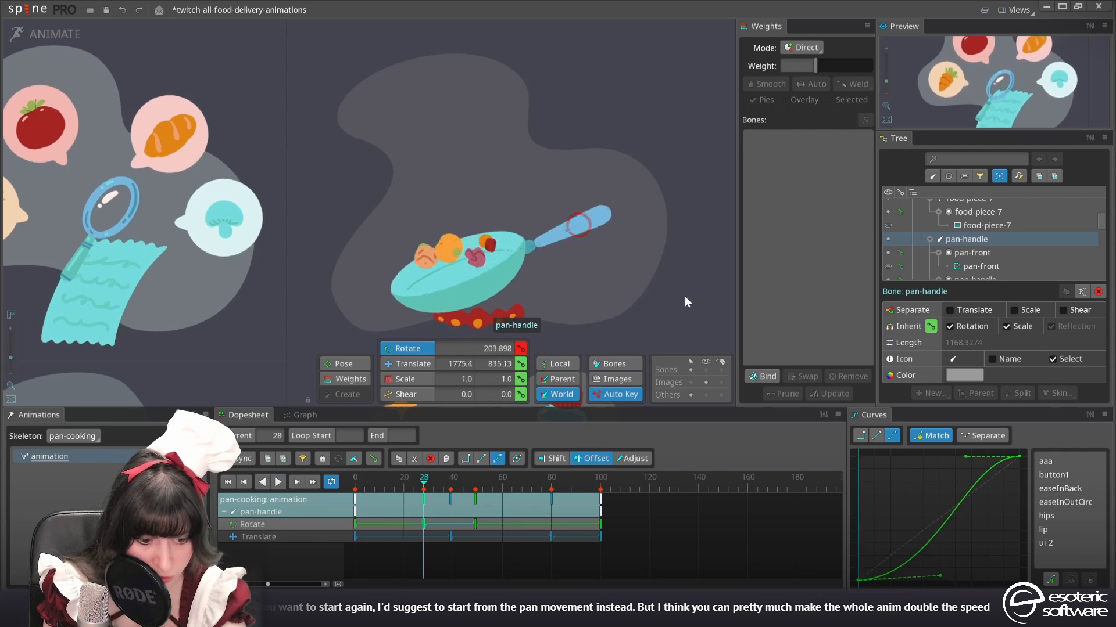
pyautogui.click(474, 490)
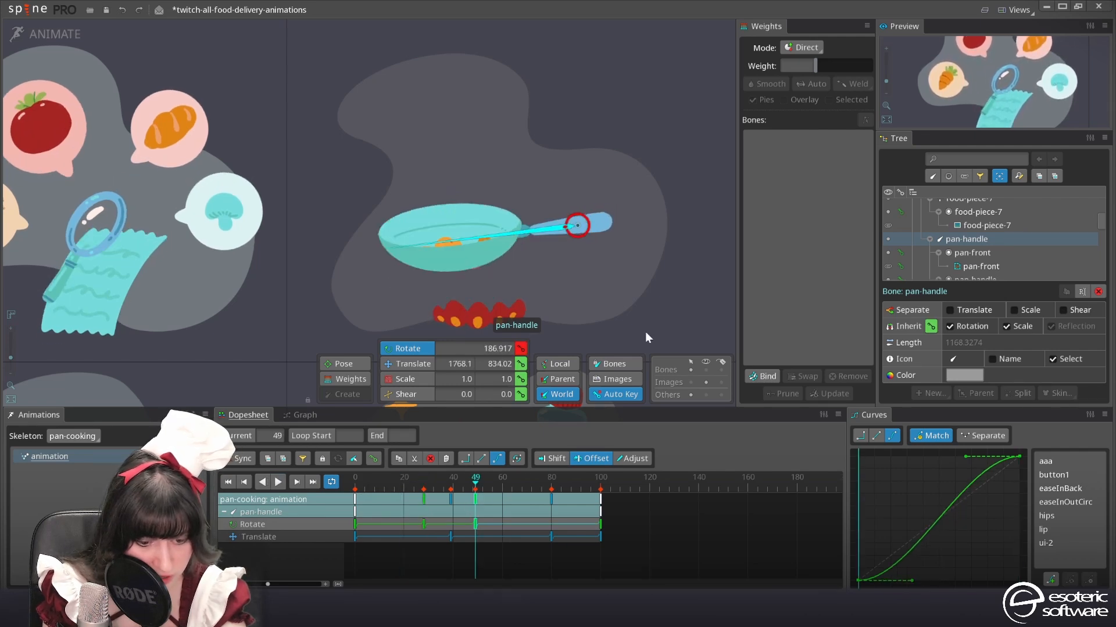
pyautogui.moveTo(690, 328); pyautogui.dragTo(687, 337)
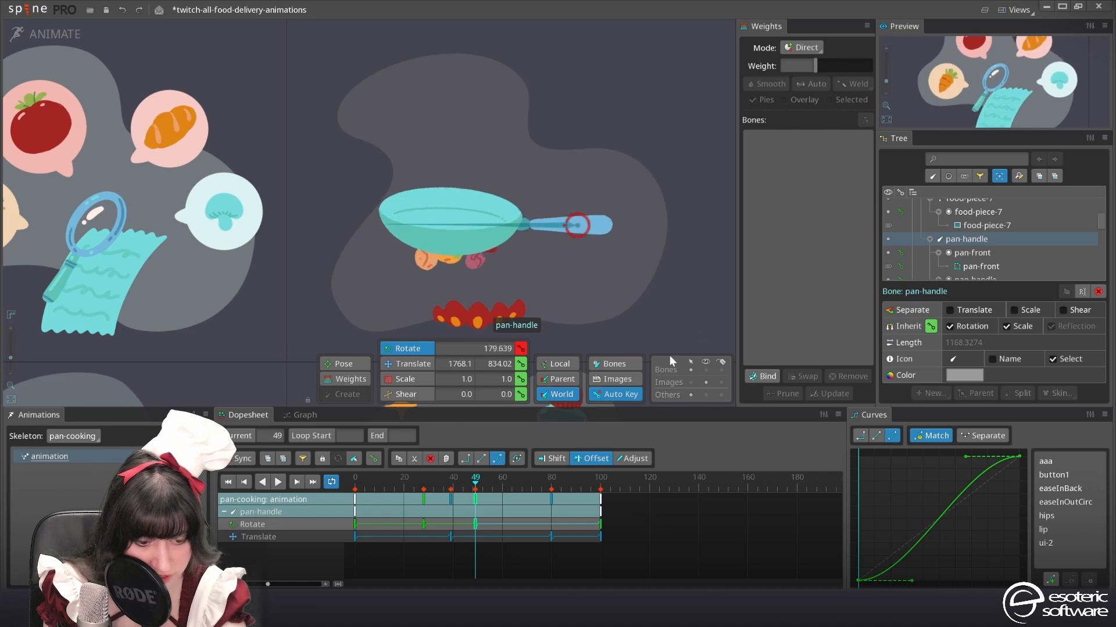
pyautogui.press('space')
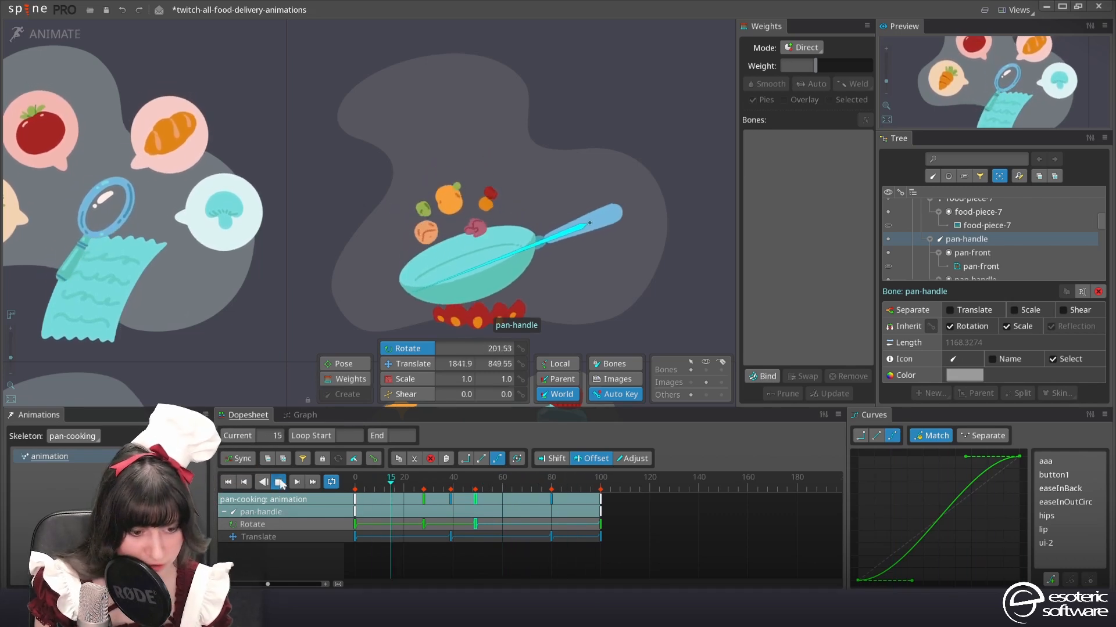
# Stop playback and store the seven food-piece bones as selection 1
pyautogui.press('space')
pyautogui.scroll(3, 1004, 238)
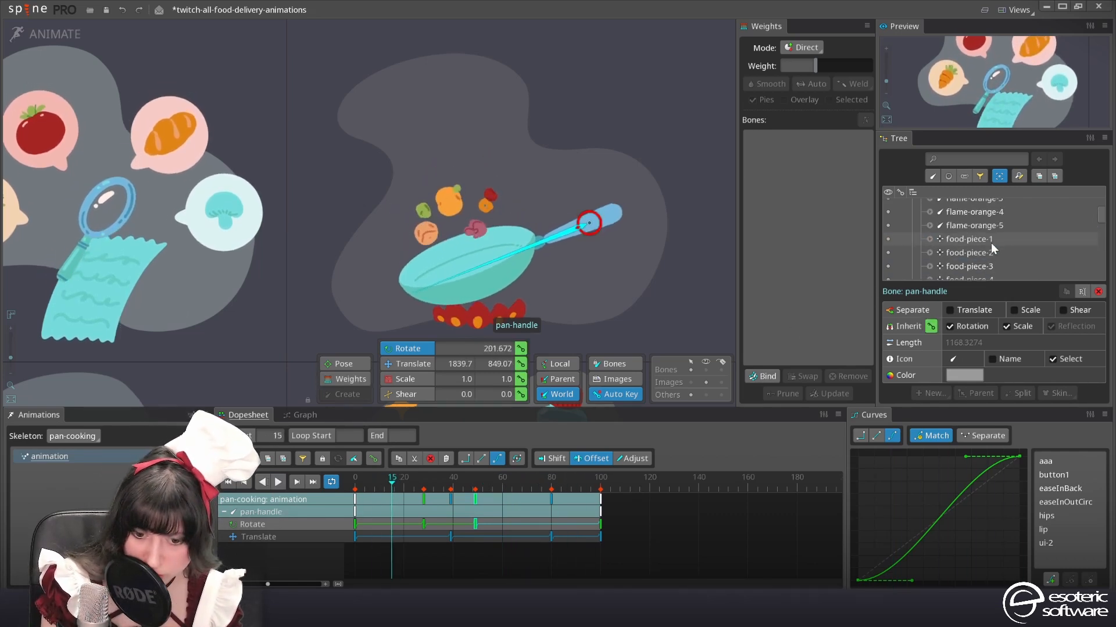
pyautogui.press('1')
pyautogui.hotkey('ctrl', '1')
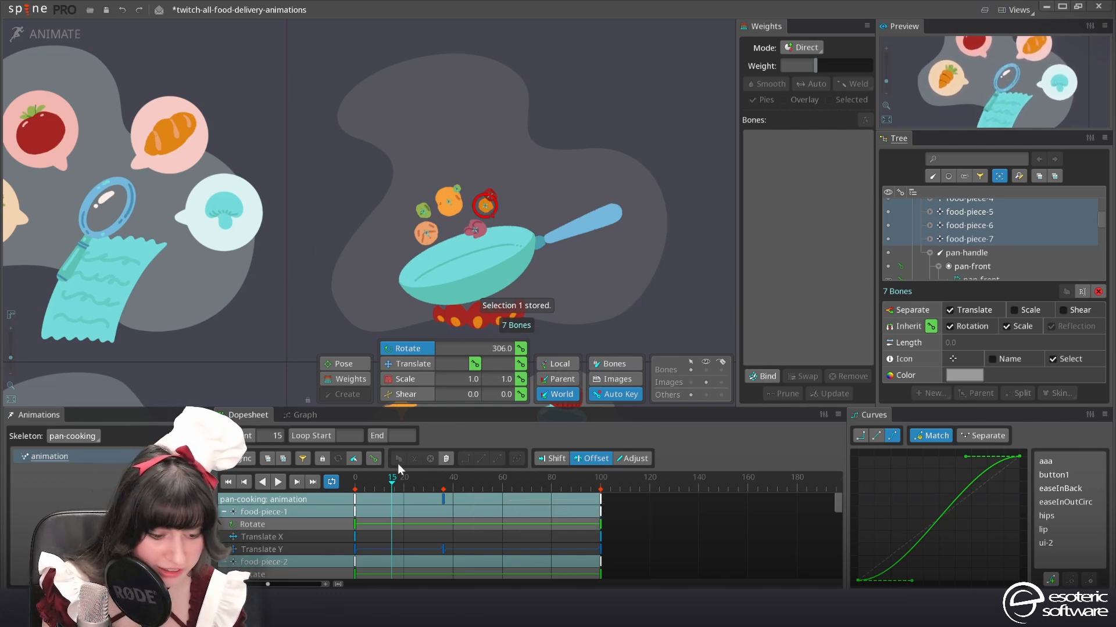
# Filter the dopesheet to Translate Y and move the food pieces' lowest keys to frame 23
pyautogui.moveTo(366, 480); pyautogui.dragTo(326, 487)
pyautogui.click(443, 500)
pyautogui.press('d')
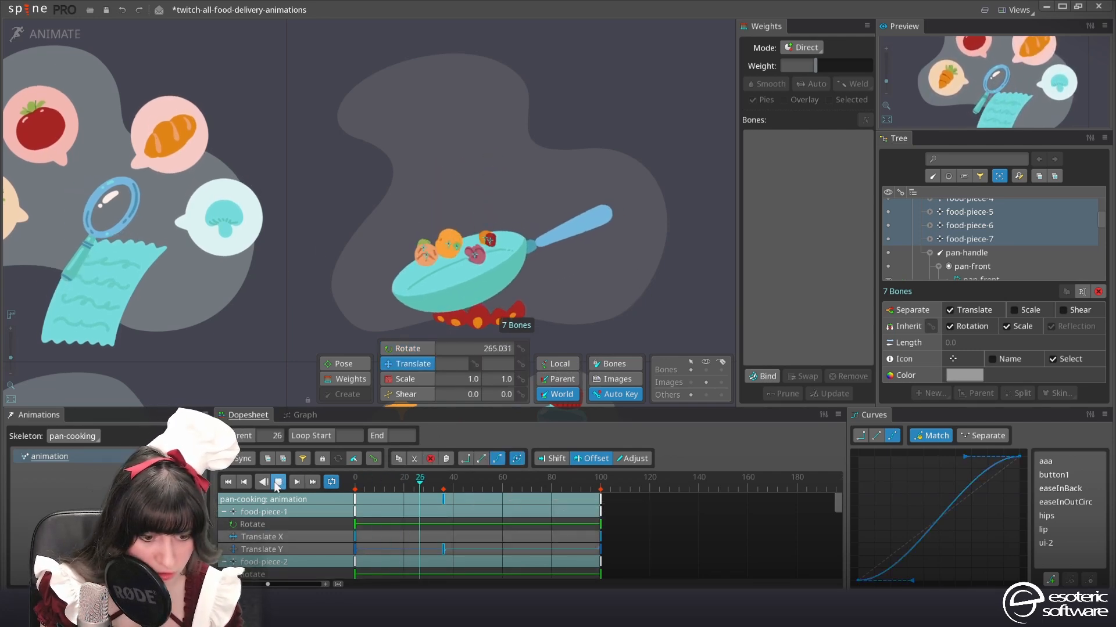
pyautogui.press('d')
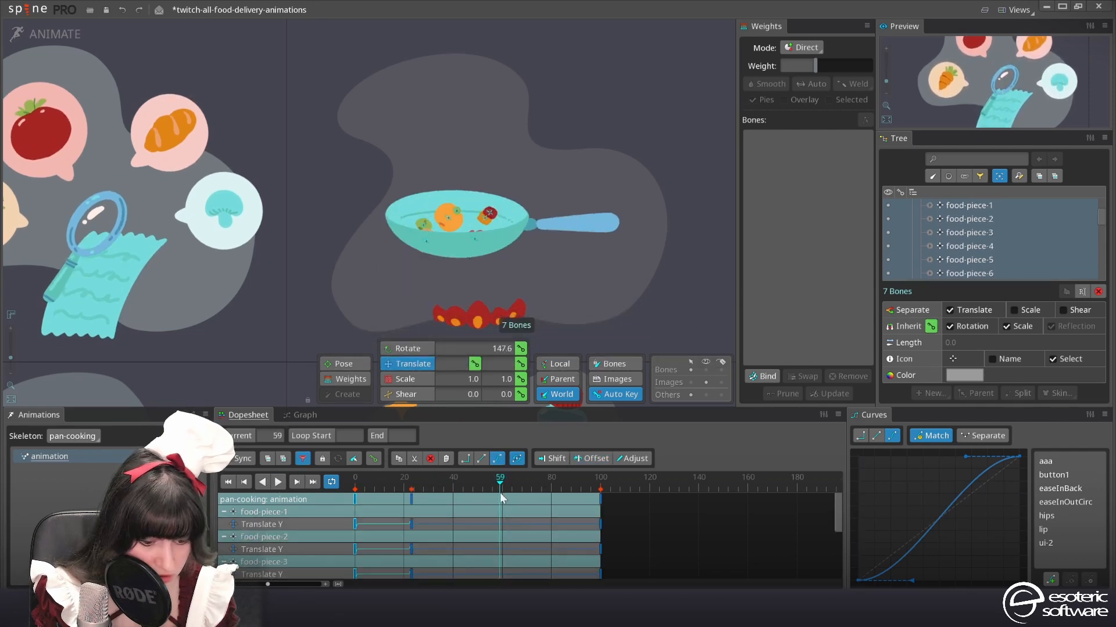
# Paste the food pieces' Translate Y start keys at frames 60 and 80, raise them at frame 80, and play the animation
pyautogui.click(502, 493)
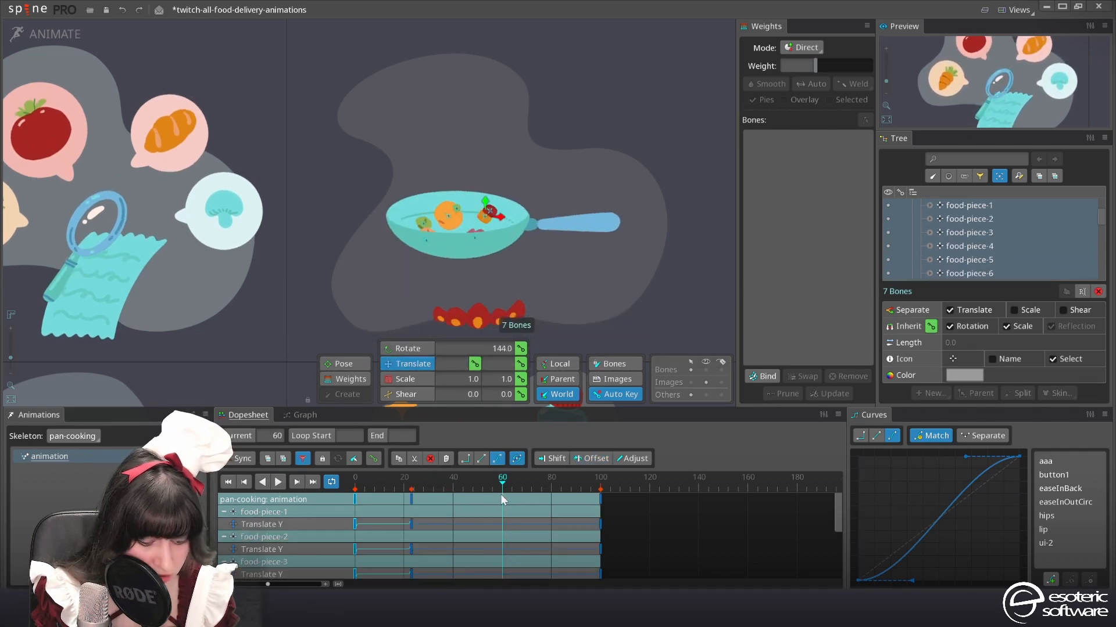
pyautogui.hotkey('ctrl', 'v')
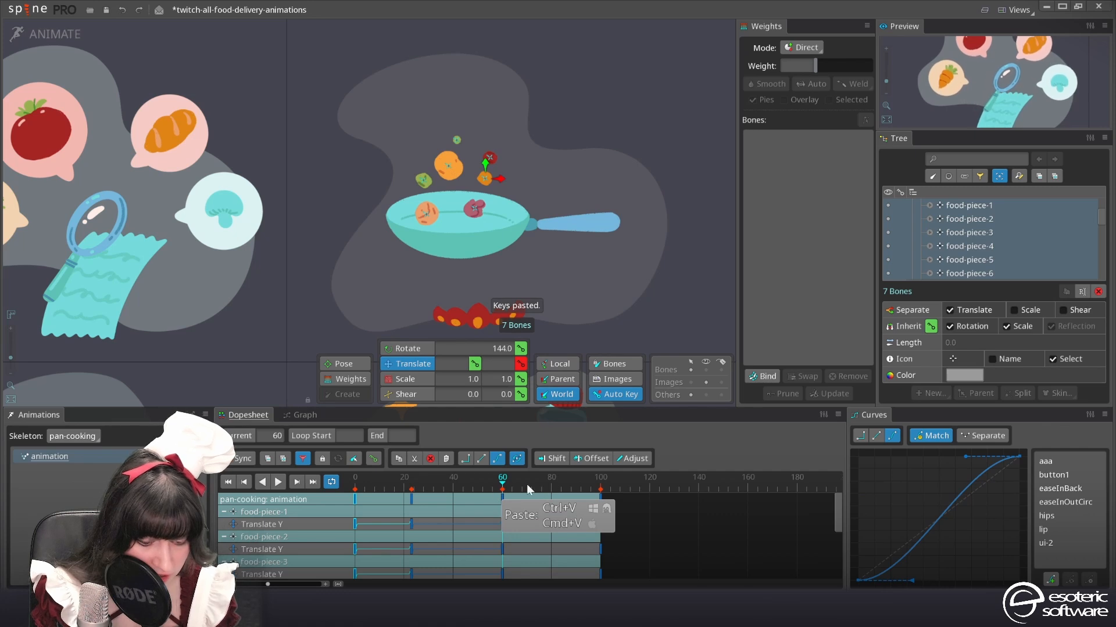
pyautogui.click(552, 479)
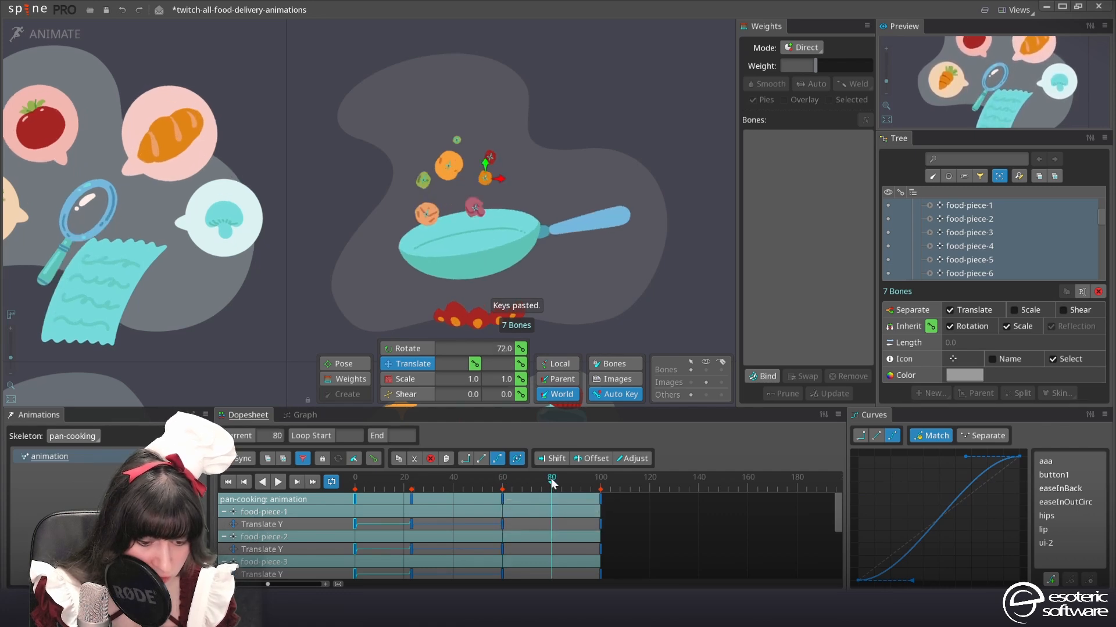
pyautogui.hotkey('ctrl', 'v')
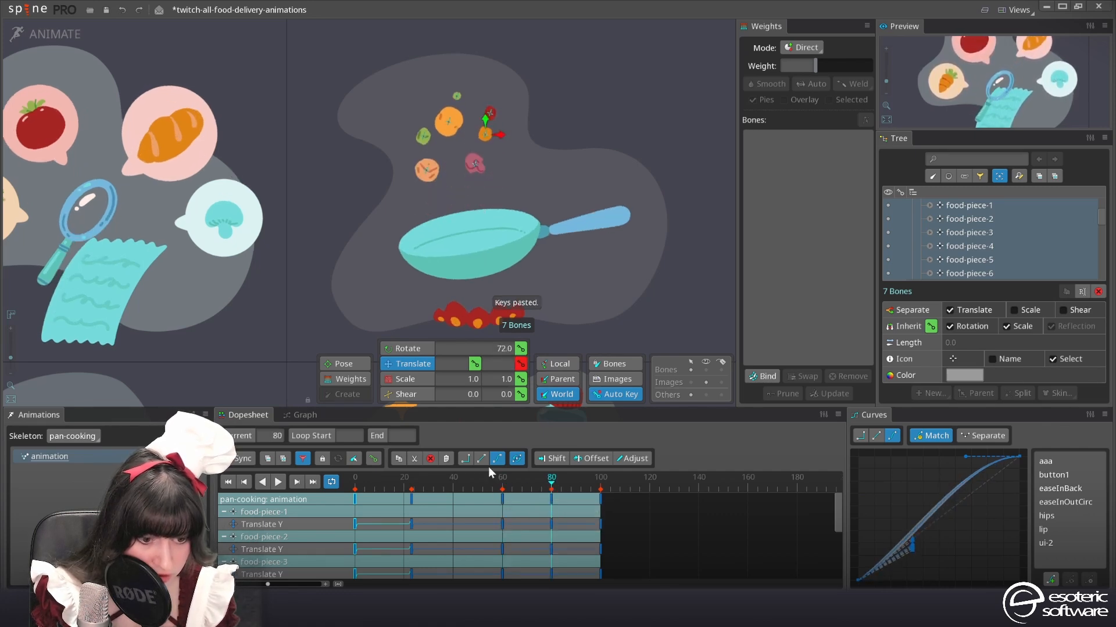
pyautogui.click(279, 482)
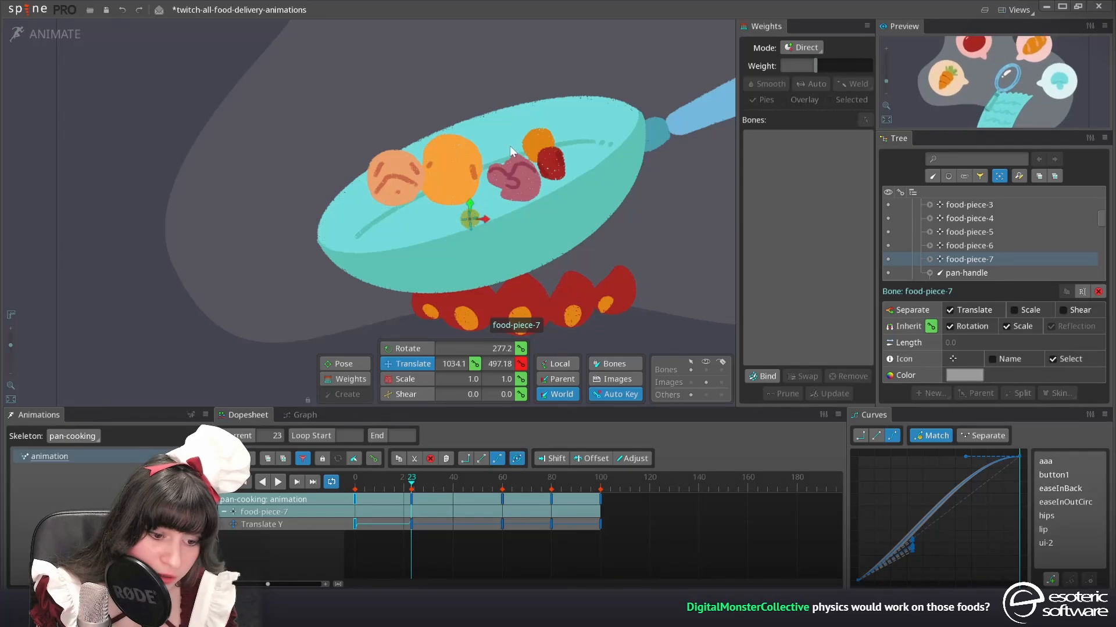
# At frame 23, shift the individual food pieces vertically, including food-piece-2, so that they rest inside the pan
pyautogui.click(450, 168)
pyautogui.moveTo(449, 157); pyautogui.dragTo(451, 170)
pyautogui.click(449, 182)
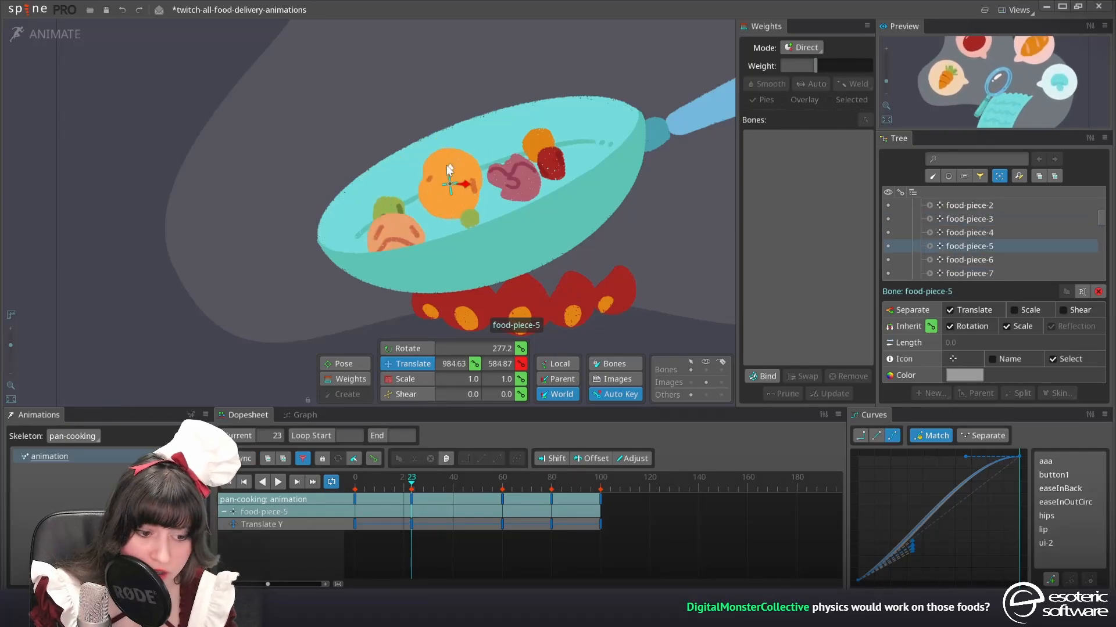
pyautogui.moveTo(514, 179); pyautogui.dragTo(514, 194)
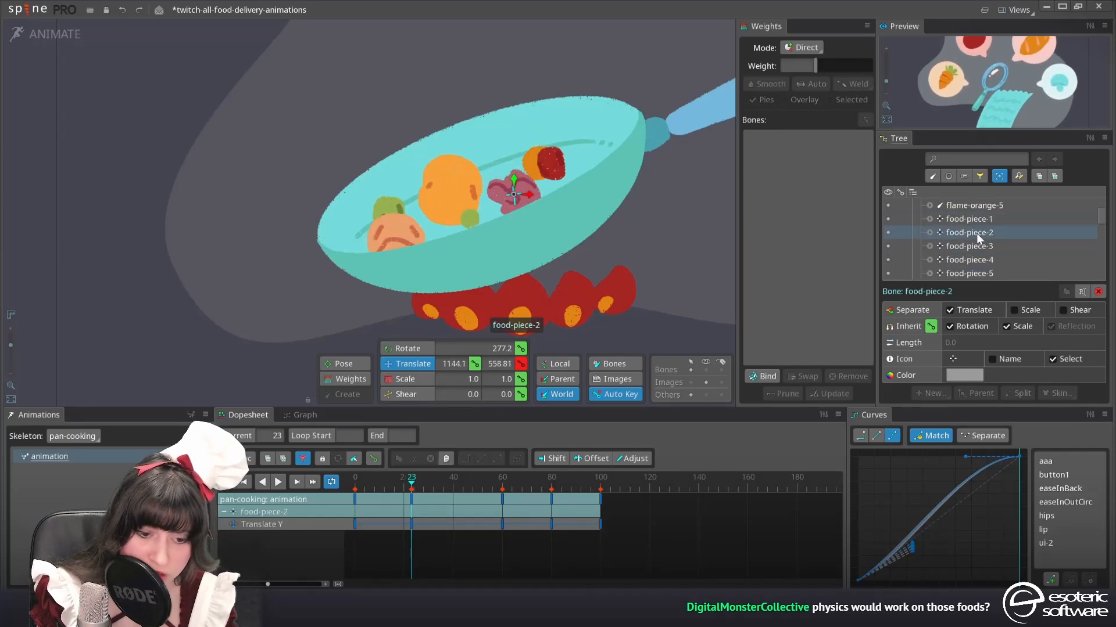
pyautogui.click(555, 170)
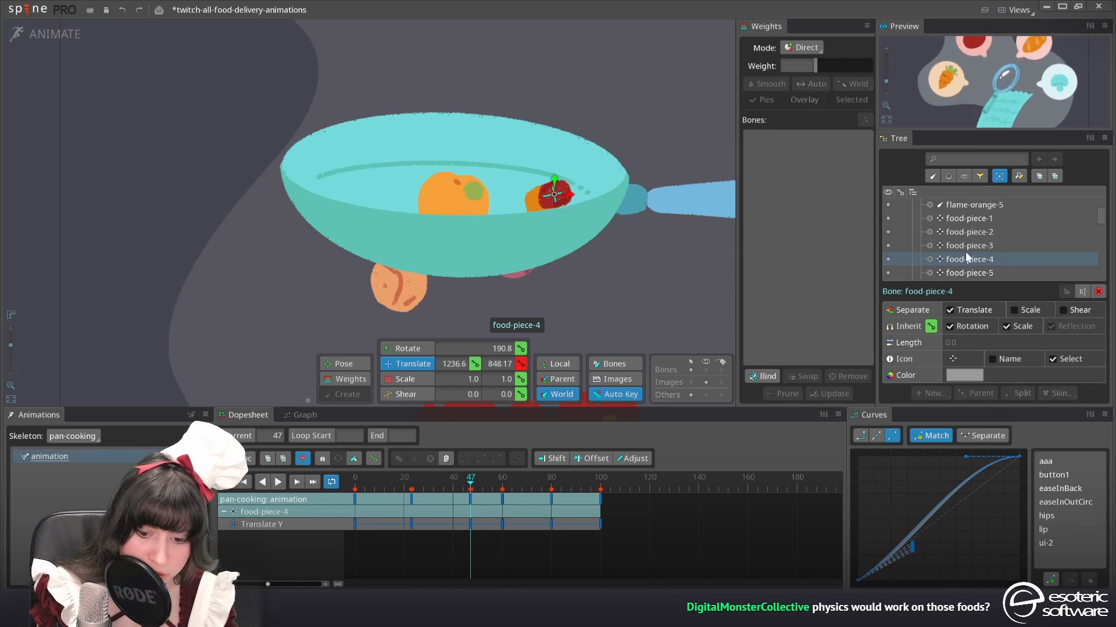
# At frame 47, raise the individual food pieces that sink into or below the pan, and save the project
pyautogui.click(934, 224)
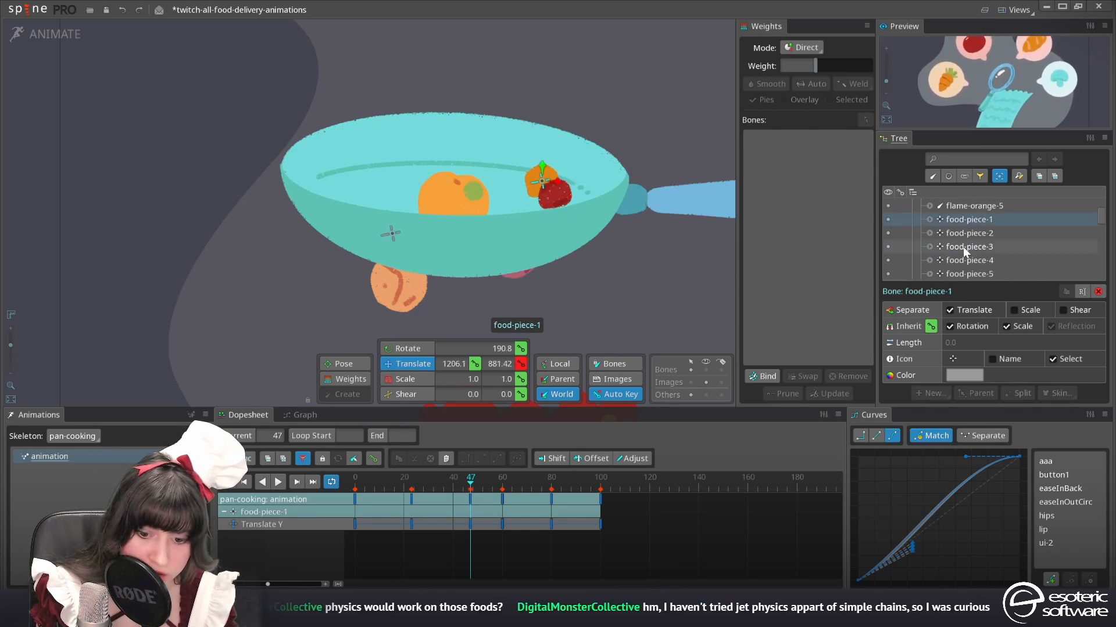
pyautogui.moveTo(391, 221); pyautogui.dragTo(391, 157)
pyautogui.click(955, 260)
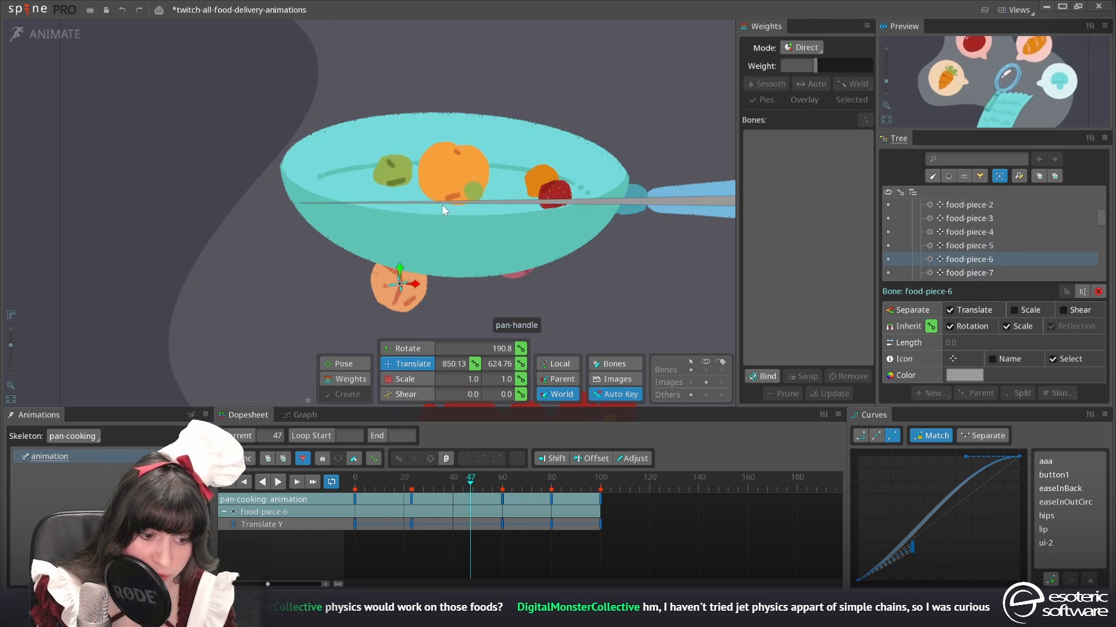
pyautogui.moveTo(443, 206); pyautogui.dragTo(442, 116)
pyautogui.click(518, 248)
pyautogui.moveTo(521, 226); pyautogui.dragTo(520, 173)
pyautogui.click(986, 206)
pyautogui.click(978, 232)
pyautogui.click(971, 272)
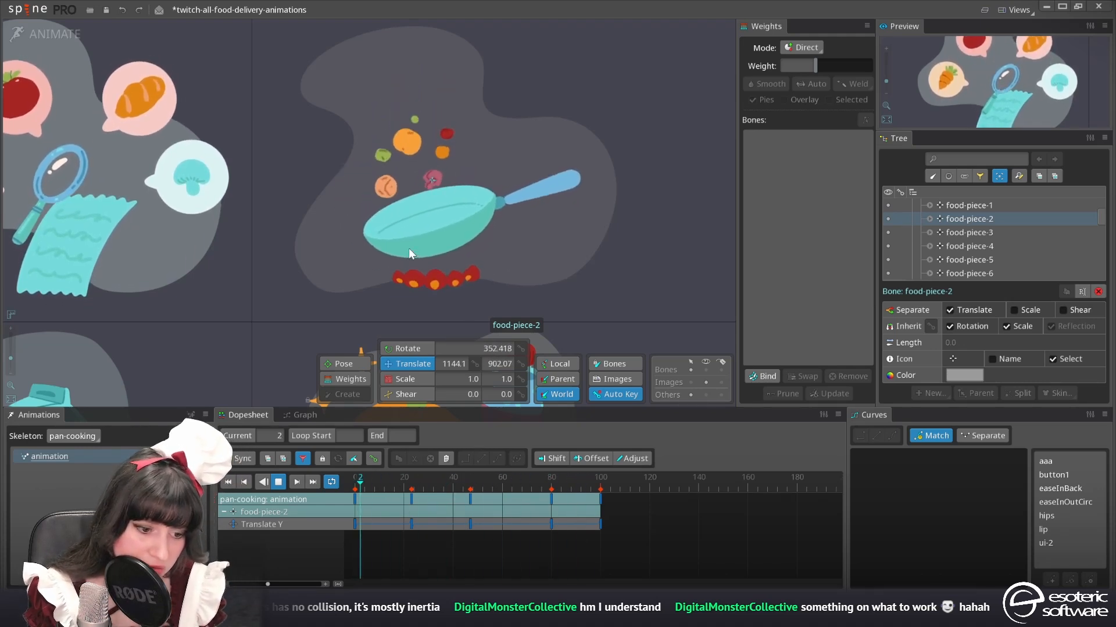
pyautogui.hotkey('ctrl', 's')
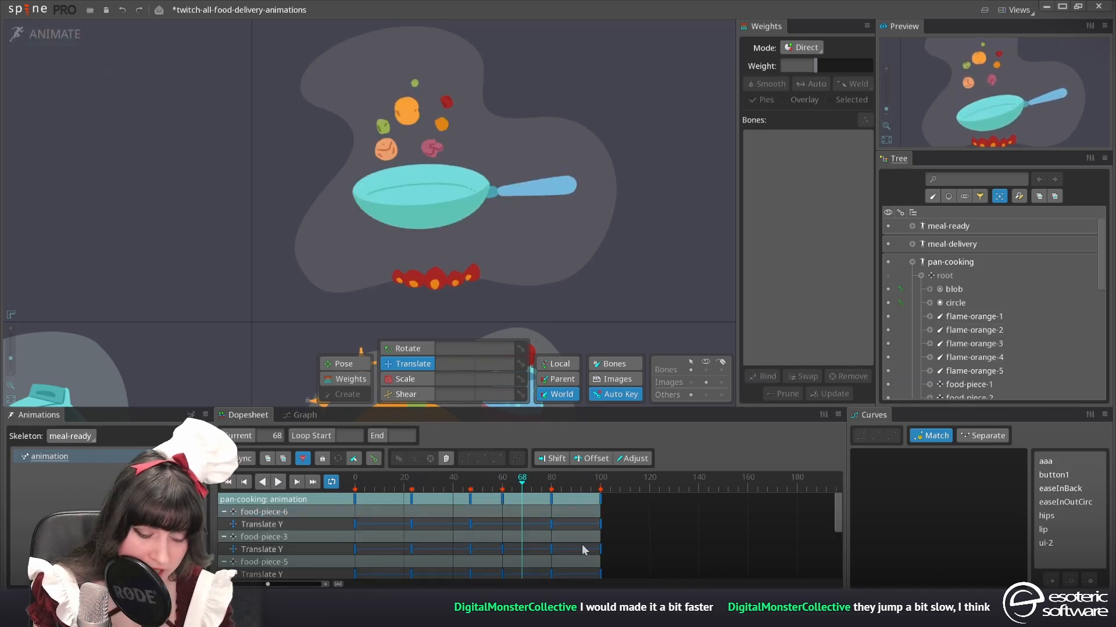
# Remove the dopesheet filter, select all keys, scale the pan-cooking animation down to end at frame 59, and play it
pyautogui.click(309, 460)
pyautogui.moveTo(664, 567); pyautogui.dragTo(350, 495)
pyautogui.moveTo(664, 526); pyautogui.dragTo(601, 527)
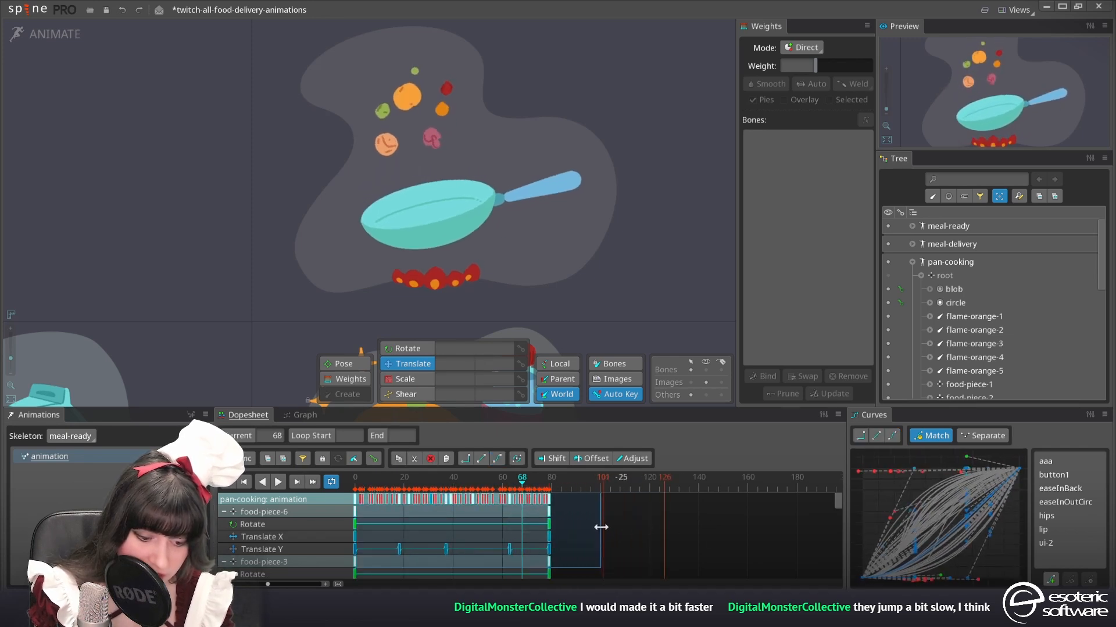
pyautogui.click(278, 482)
pyautogui.moveTo(601, 522); pyautogui.dragTo(537, 533)
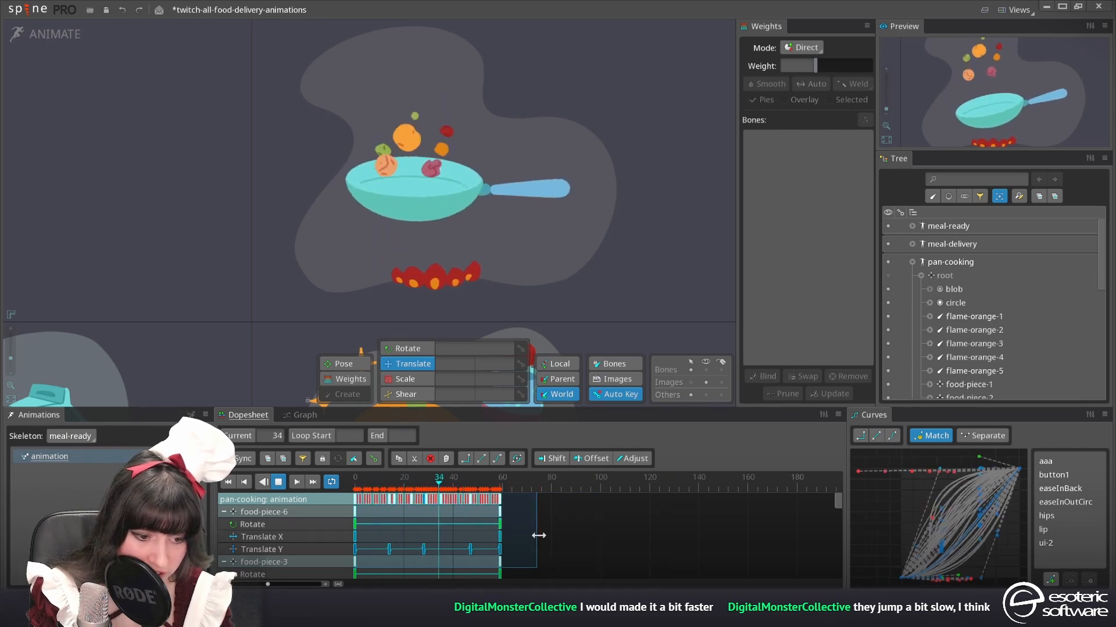
pyautogui.click(280, 482)
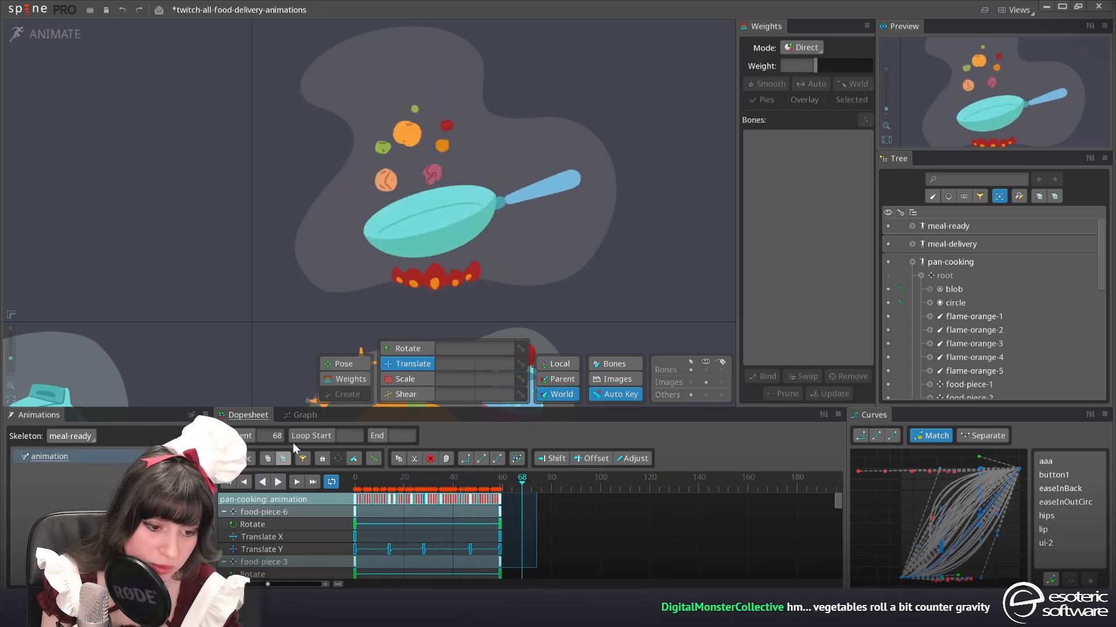
# Set the local rotation of the final keys of food-piece-4 and food-piece-3 to 360 degrees and play the animation
pyautogui.click(446, 125)
pyautogui.click(521, 517)
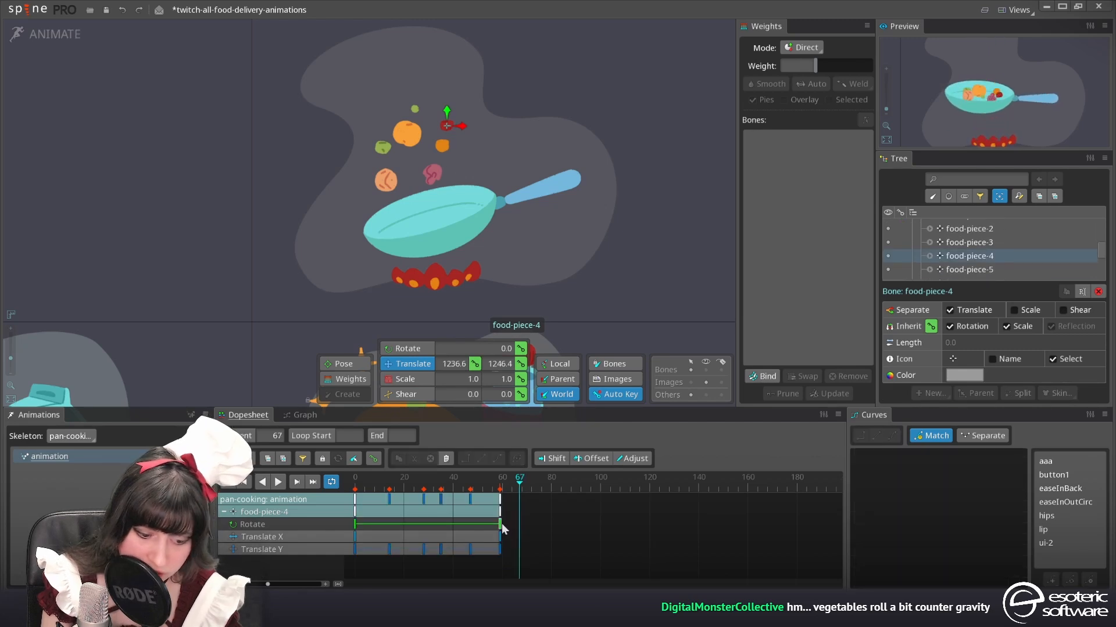
pyautogui.click(500, 524)
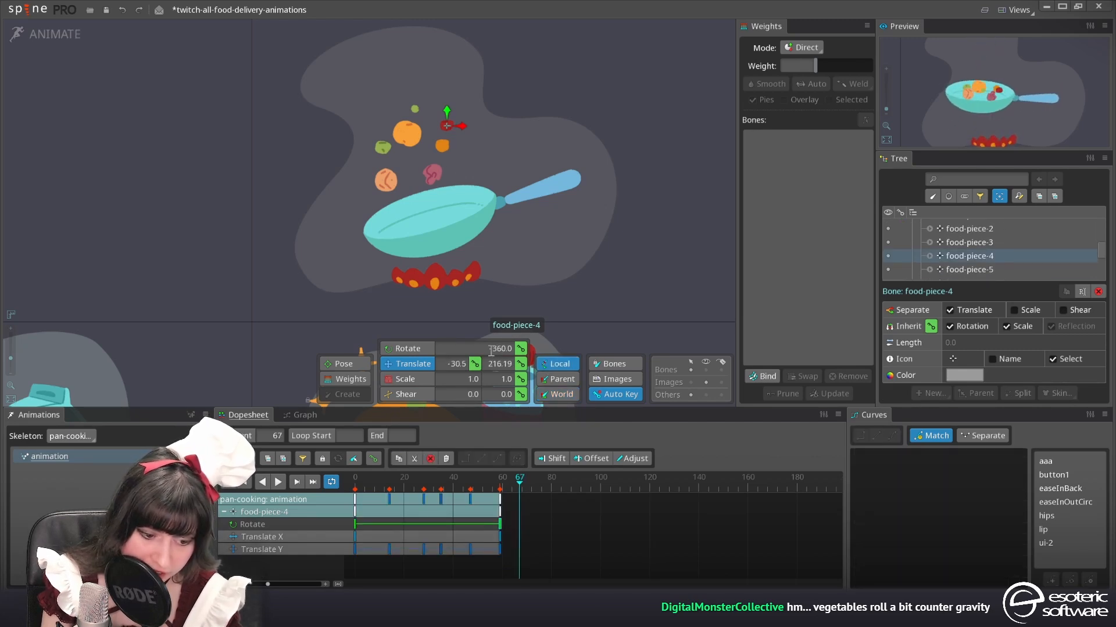
pyautogui.hotkey('ctrl', 'c')
pyautogui.hotkey('ctrl', 'v')
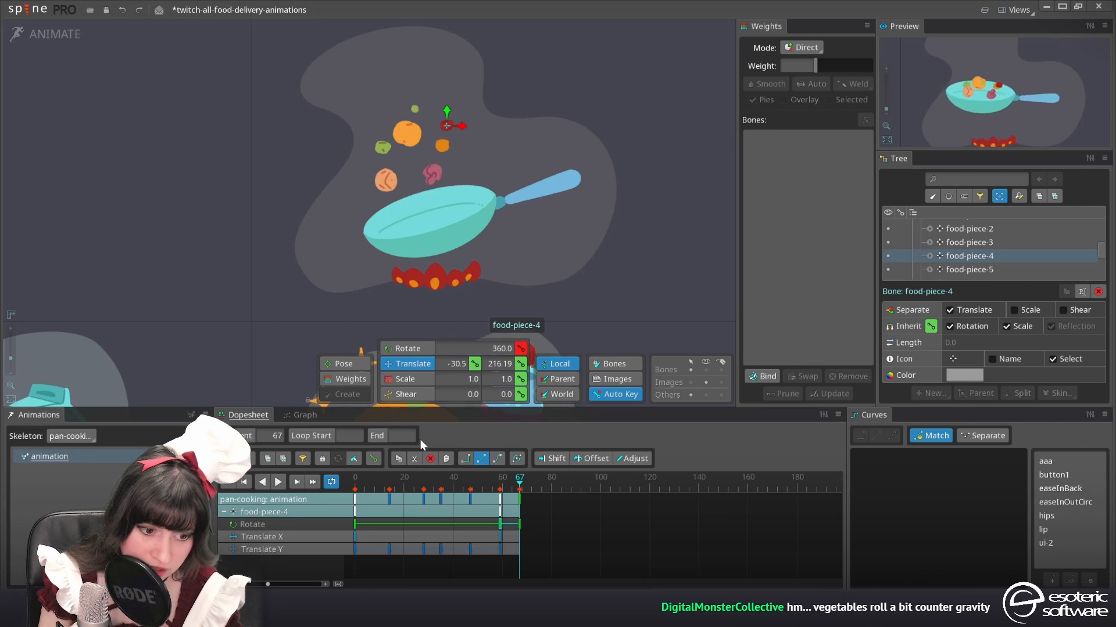
pyautogui.click(278, 483)
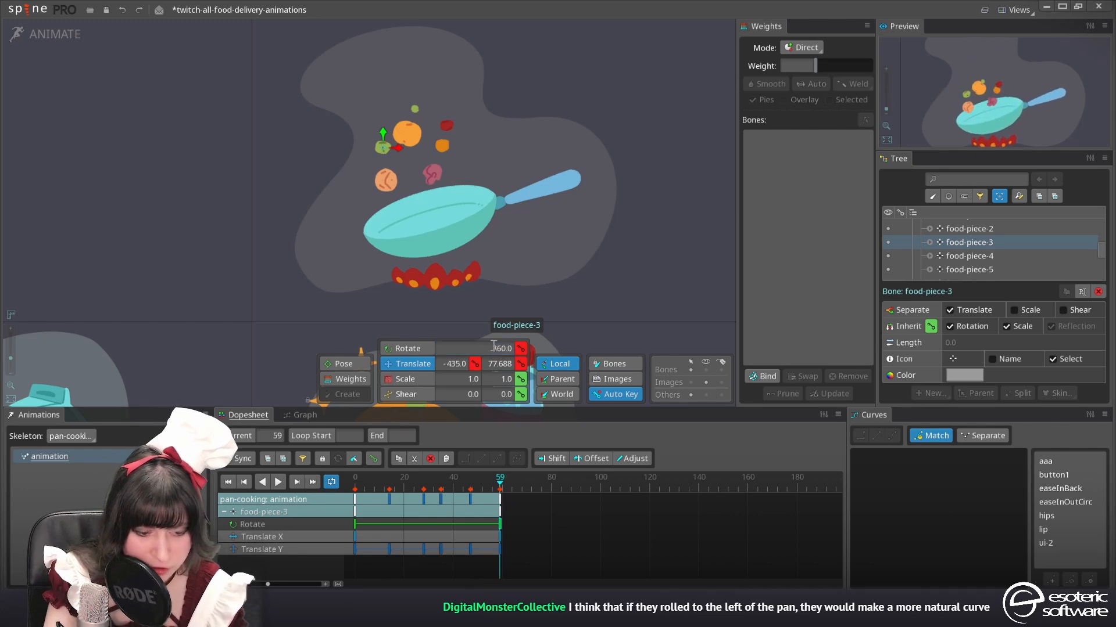
pyautogui.click(279, 482)
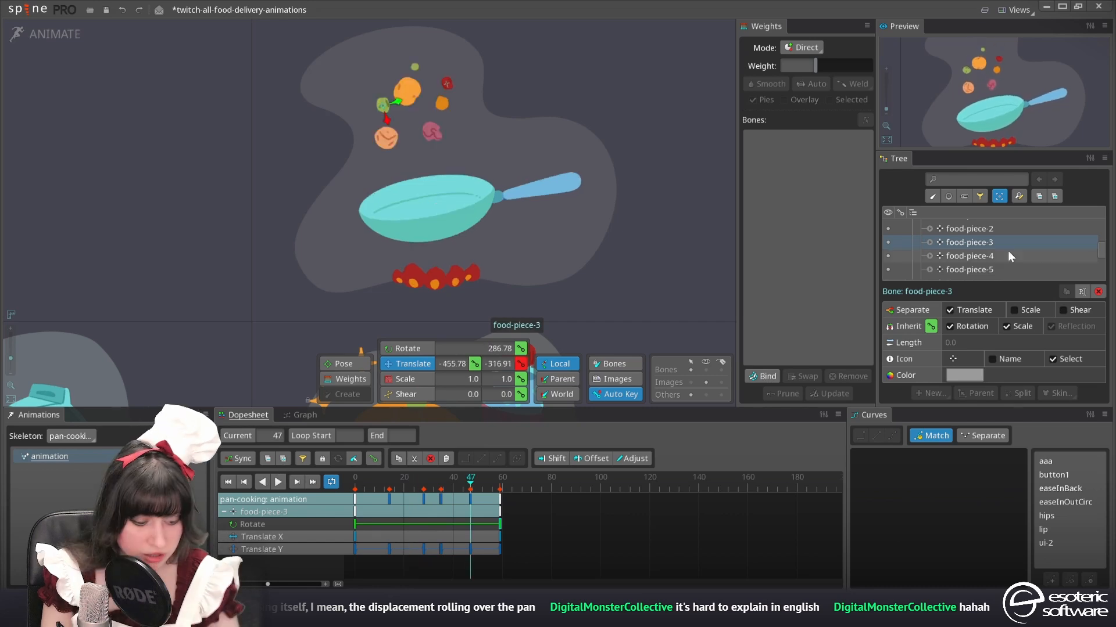
# Filter the seven food pieces to Translate Y, retime their toss keys to frames 10 and 33, and reshape the keys' curves
pyautogui.press('1')
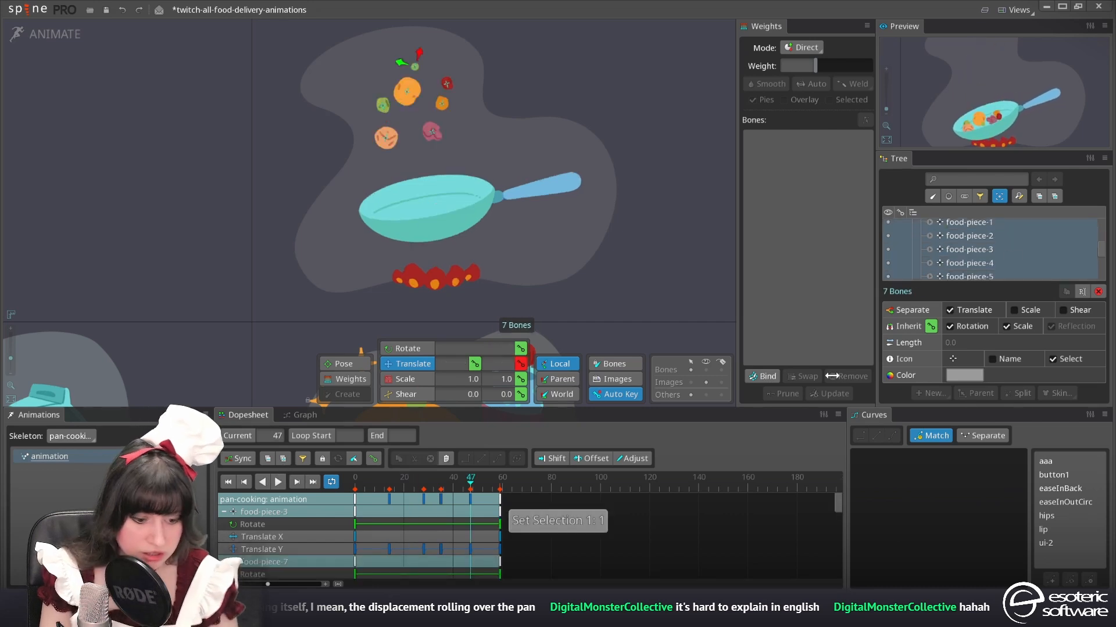
pyautogui.click(304, 458)
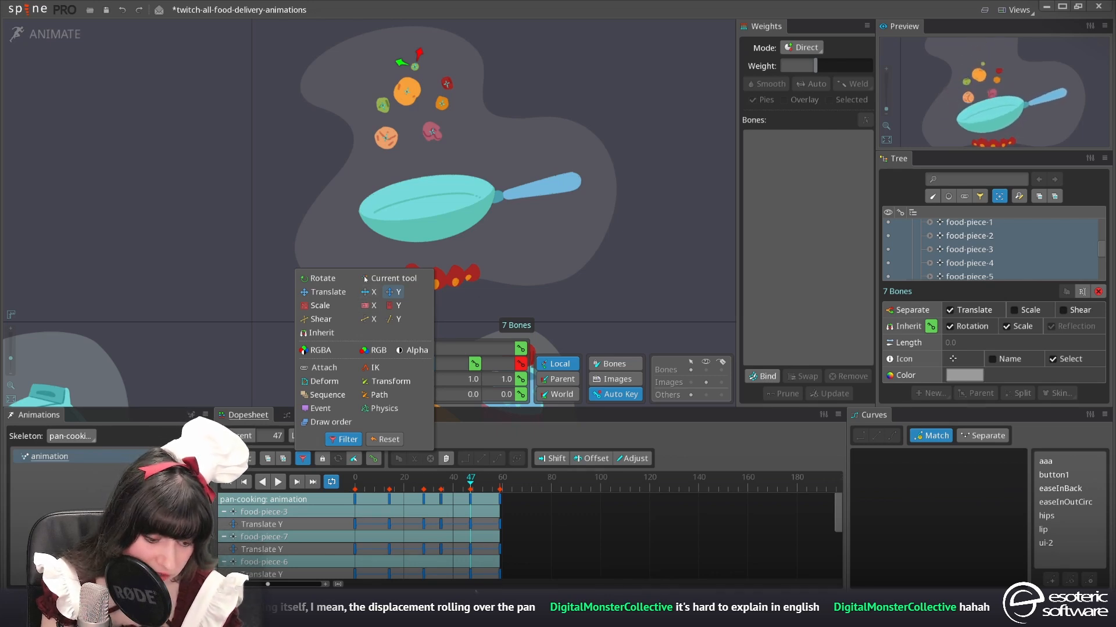
pyautogui.click(351, 504)
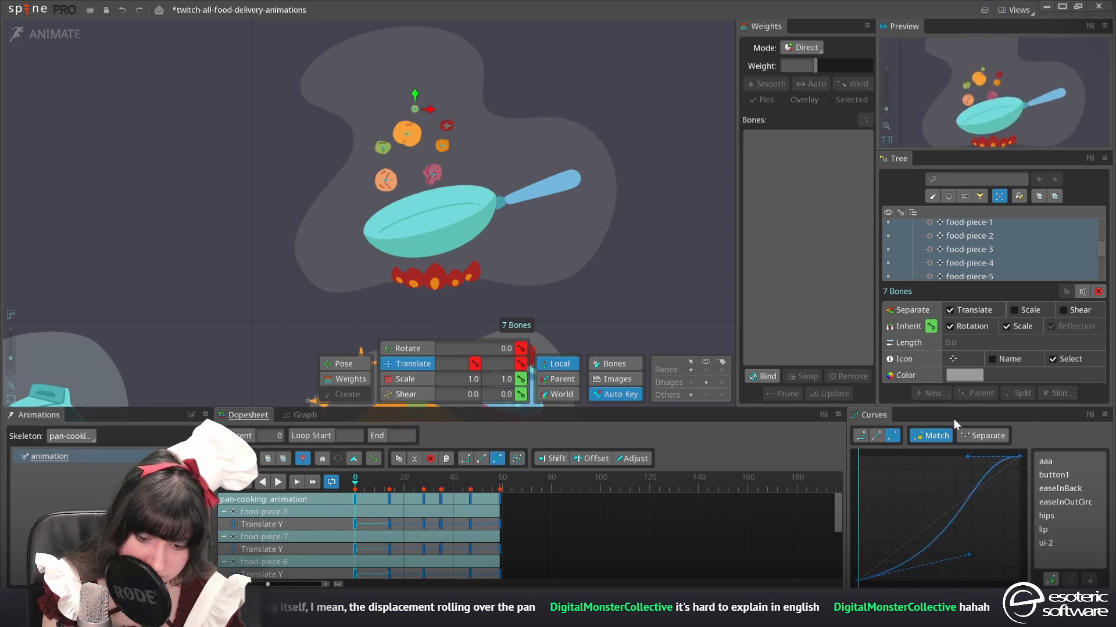
pyautogui.moveTo(974, 467); pyautogui.dragTo(1009, 475)
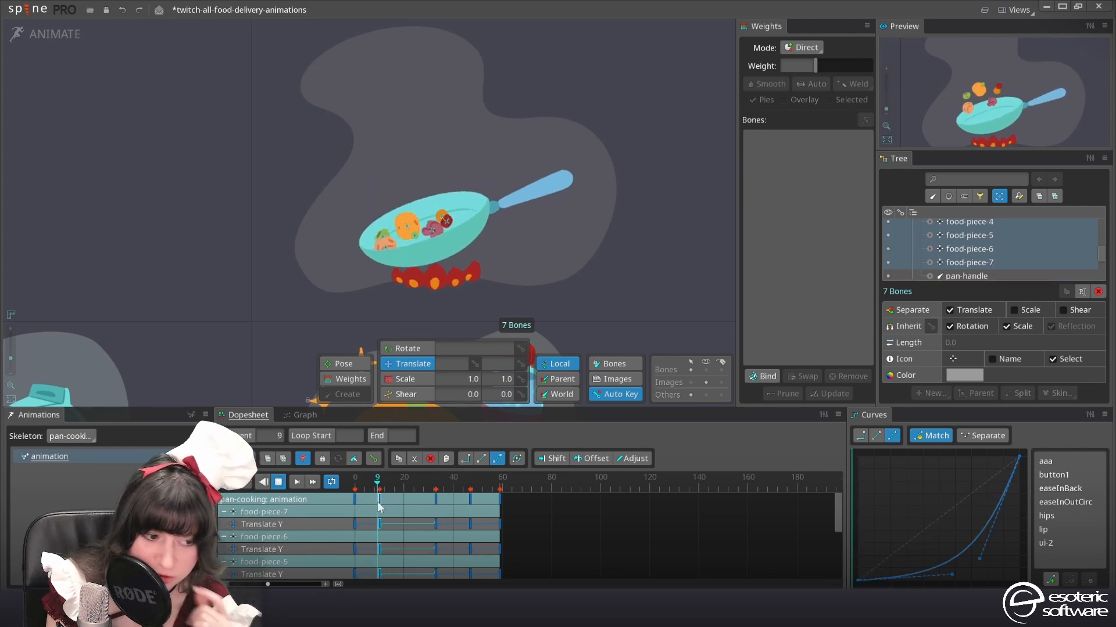
pyautogui.click(373, 483)
# Remove the dopesheet filter and key the rotation of all seven food pieces at frame 21
pyautogui.moveTo(374, 486); pyautogui.dragTo(413, 499)
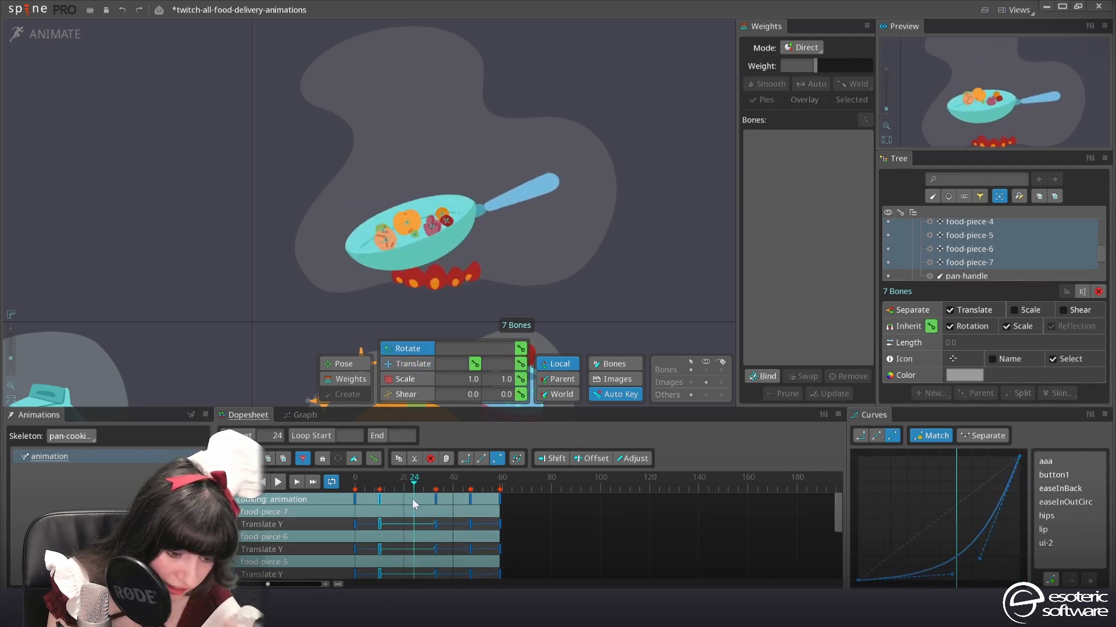
pyautogui.click(299, 460)
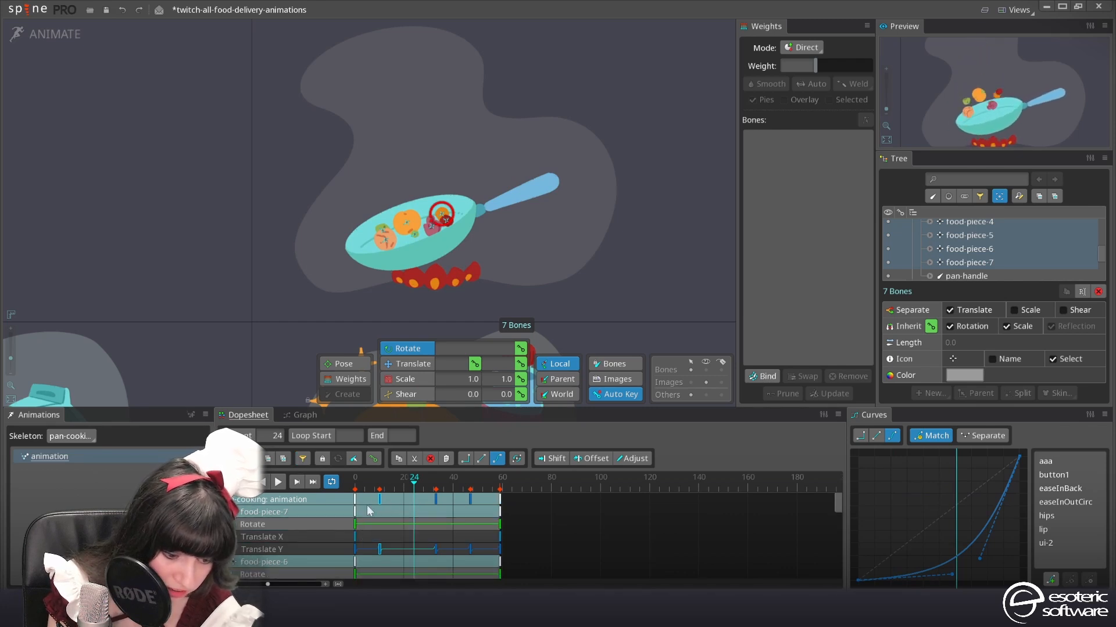
pyautogui.click(406, 484)
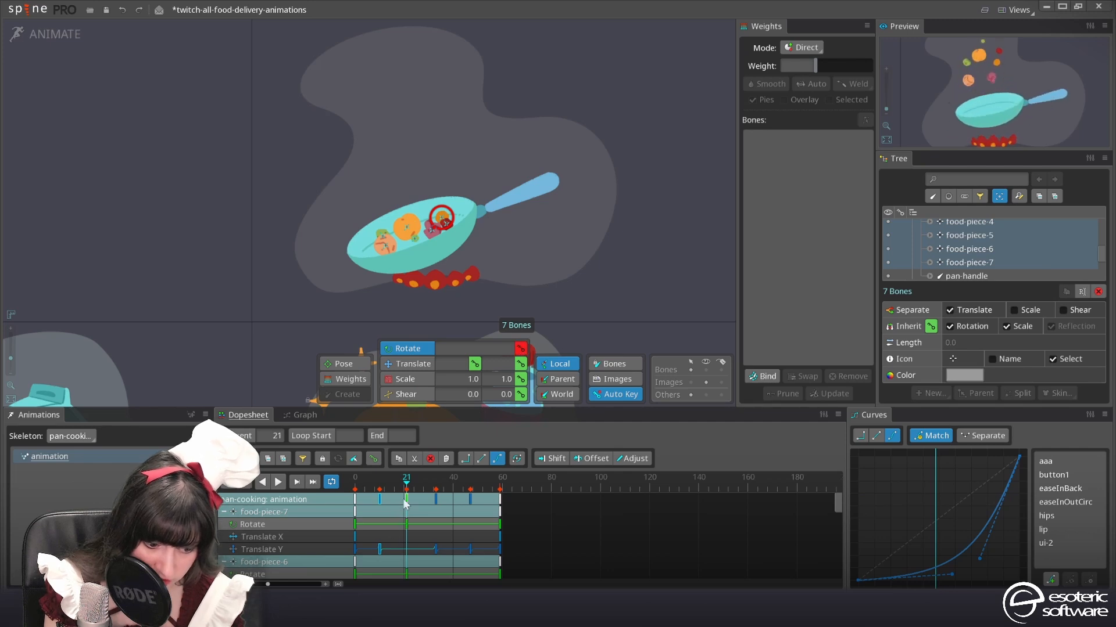
# Move the food pieces' new rotation keys to frame 10, paste a copy at frame 33, and play the animation
pyautogui.moveTo(379, 508)
pyautogui.mouseDown()
pyautogui.moveTo(393, 504)
pyautogui.moveTo(381, 501)
pyautogui.mouseUp()
pyautogui.hotkey('ctrl', 'c')
pyautogui.click(442, 483)
pyautogui.click(435, 486)
pyautogui.hotkey('ctrl', 'v')
pyautogui.click(355, 487)
pyautogui.click(274, 485)
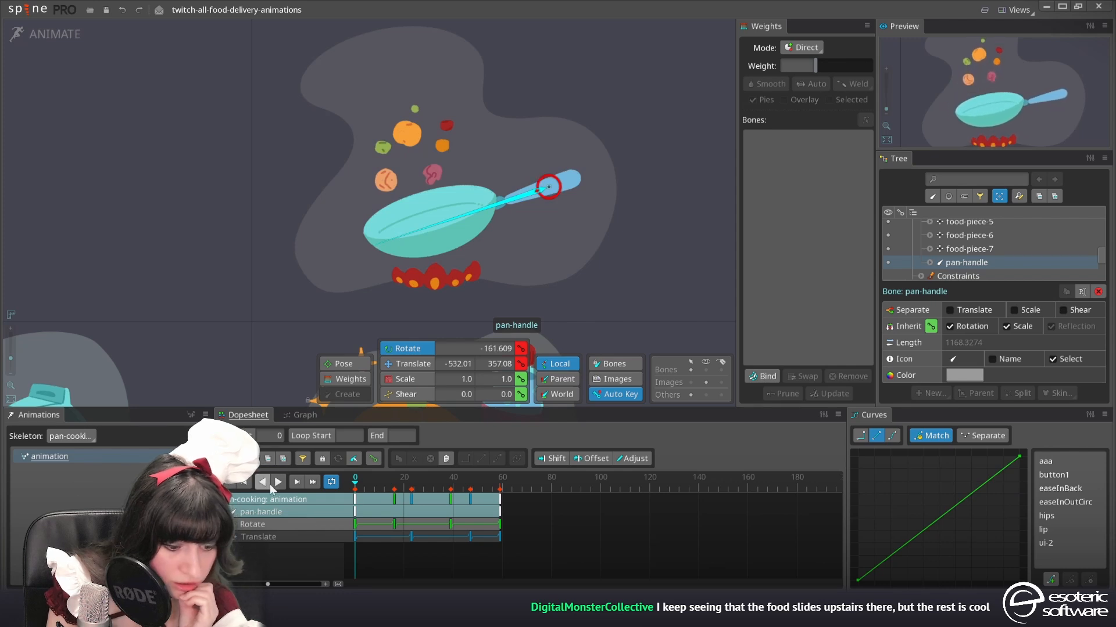
# Remove the pan-handle's translate key near frame 23 and move the bone to local X -370.71 at frame 16
pyautogui.click(275, 487)
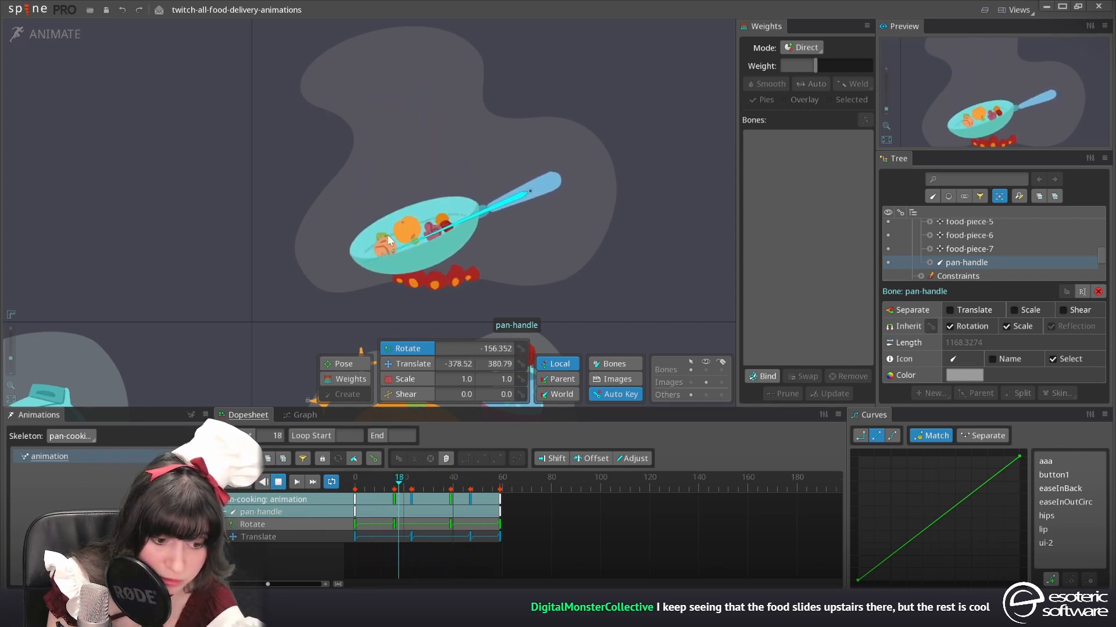
pyautogui.click(412, 537)
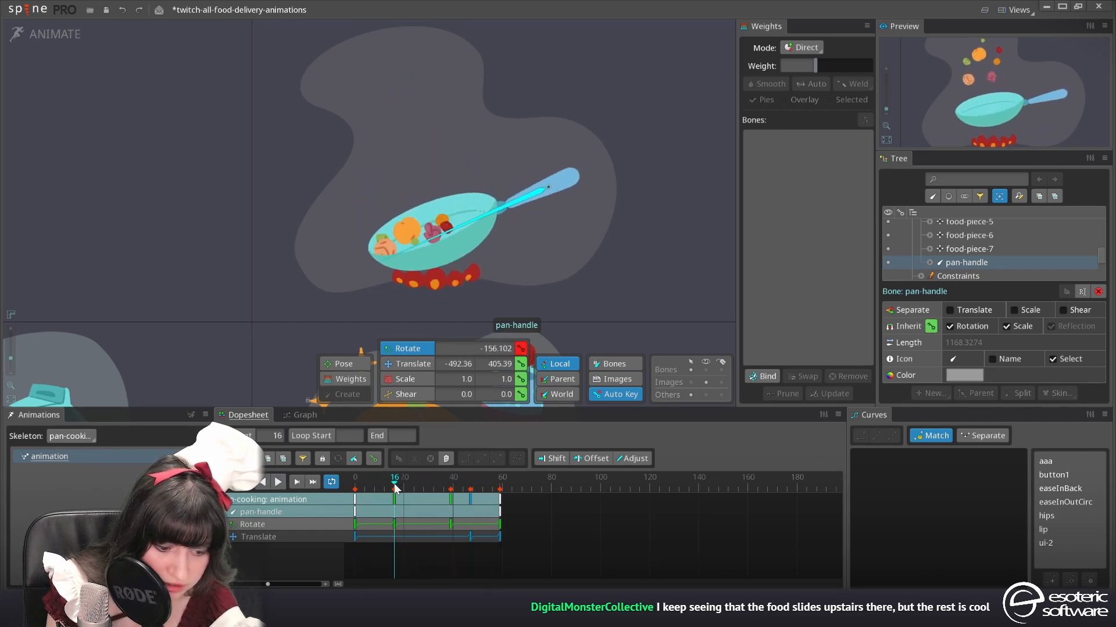
pyautogui.click(414, 364)
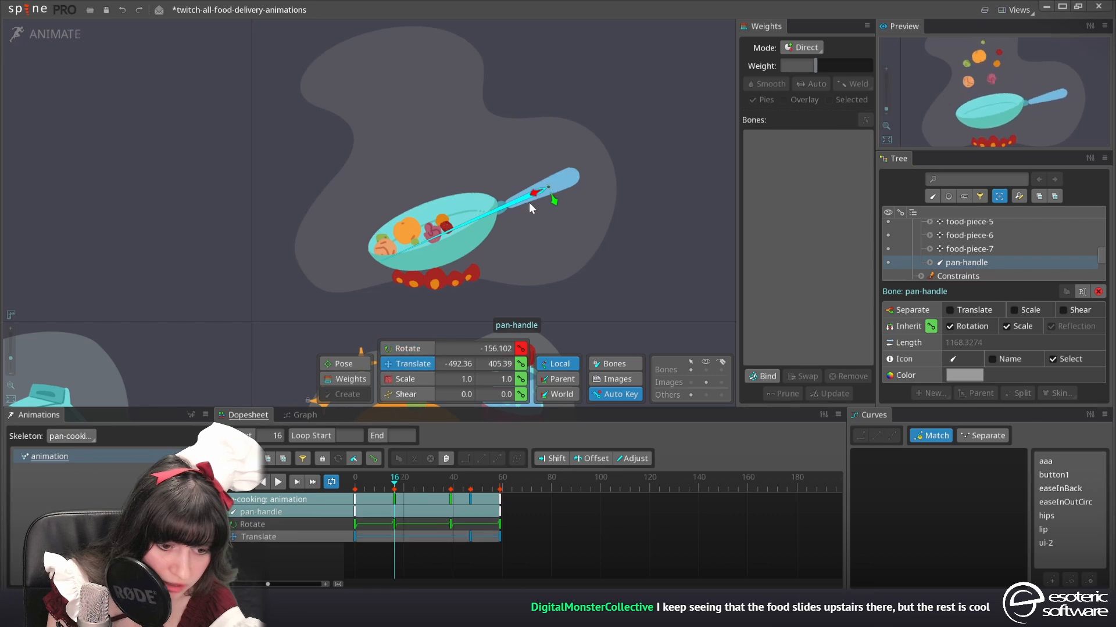
pyautogui.moveTo(534, 190); pyautogui.dragTo(519, 200)
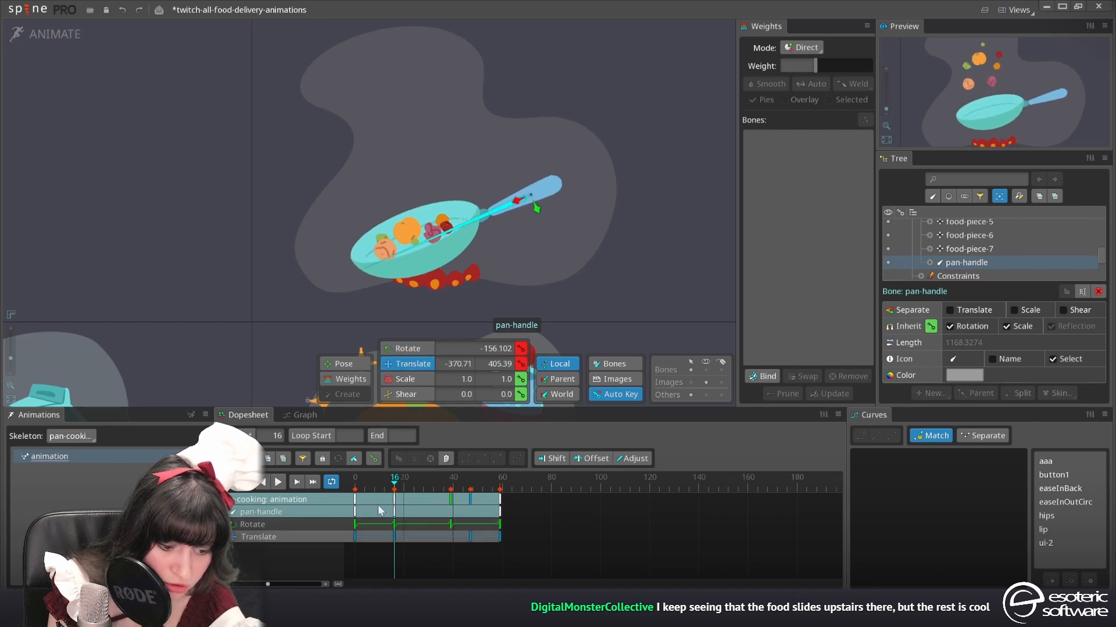
pyautogui.moveTo(381, 483); pyautogui.dragTo(344, 484)
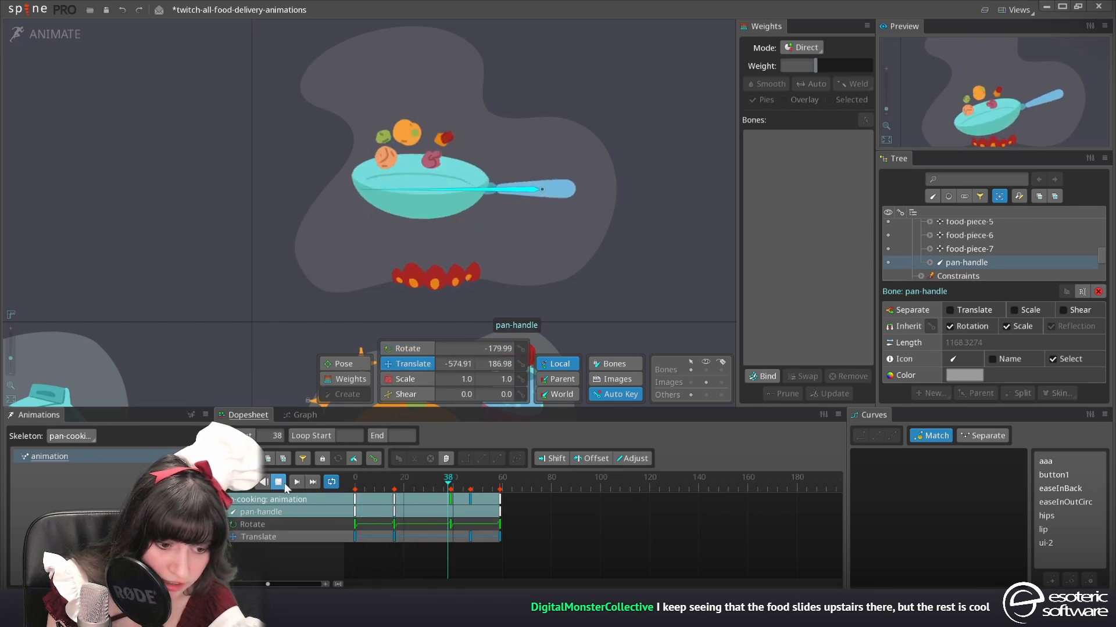
# Slightly adjust the pan-handle's rotation at frame 16 and check the swing from the start of the animation
pyautogui.click(394, 483)
pyautogui.click(422, 347)
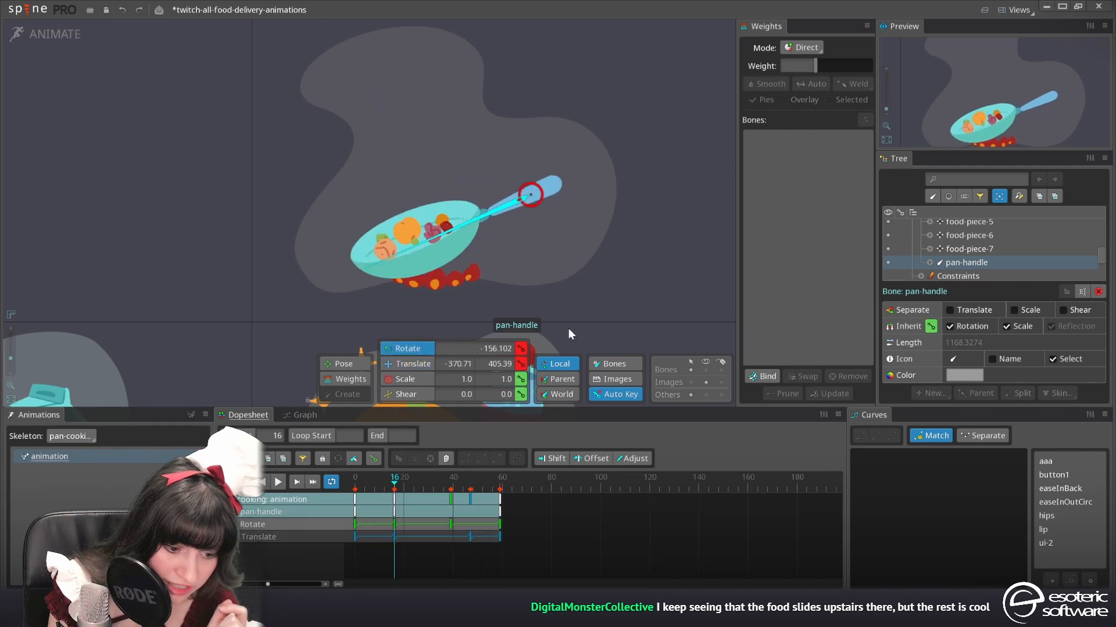
pyautogui.moveTo(647, 315); pyautogui.dragTo(639, 322)
pyautogui.moveTo(395, 482); pyautogui.dragTo(353, 483)
# Key the pan-front bone's translation at frames 0 and 58, and shift its Y to 104.37 at frame 15 and -1.4486 at frame 35
pyautogui.click(434, 234)
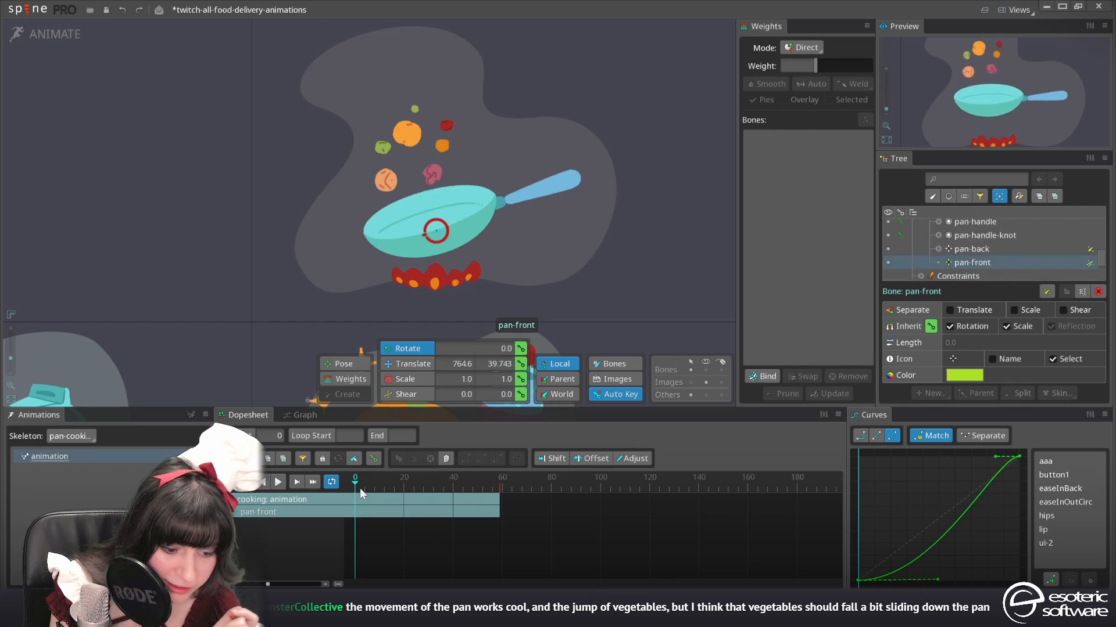
pyautogui.click(523, 367)
pyautogui.click(497, 483)
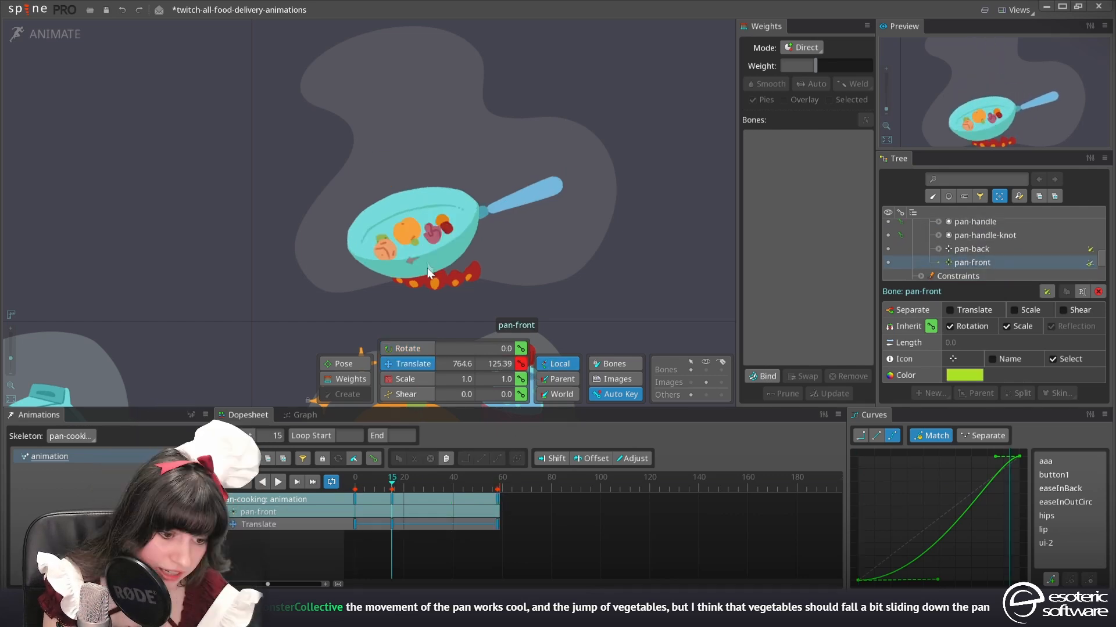
pyautogui.moveTo(427, 267); pyautogui.dragTo(430, 262)
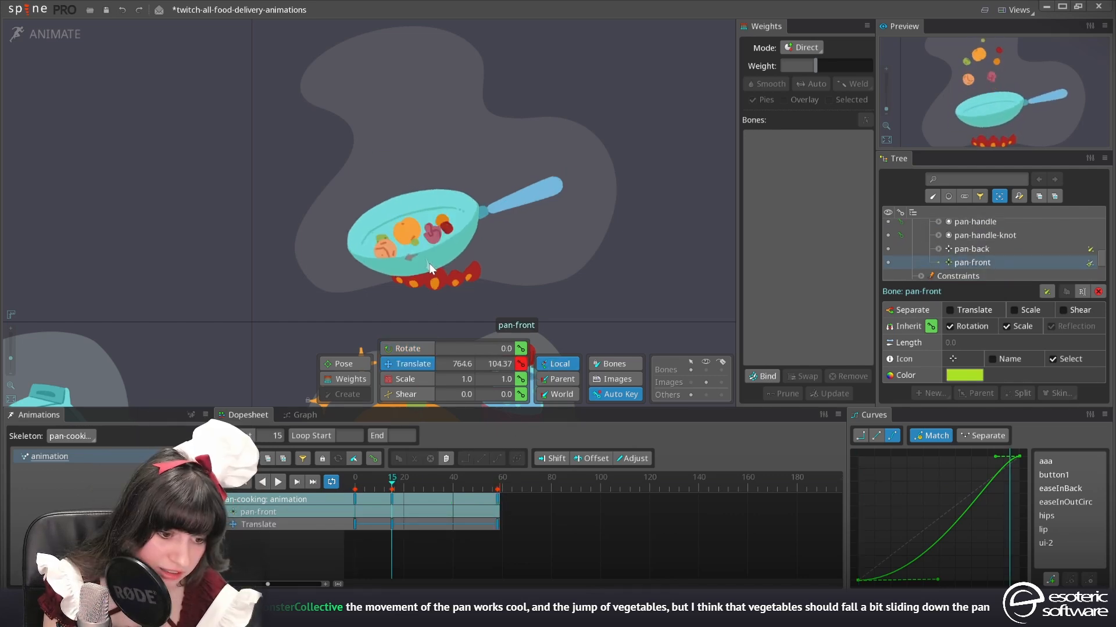
pyautogui.click(441, 483)
pyautogui.moveTo(423, 212); pyautogui.dragTo(423, 211)
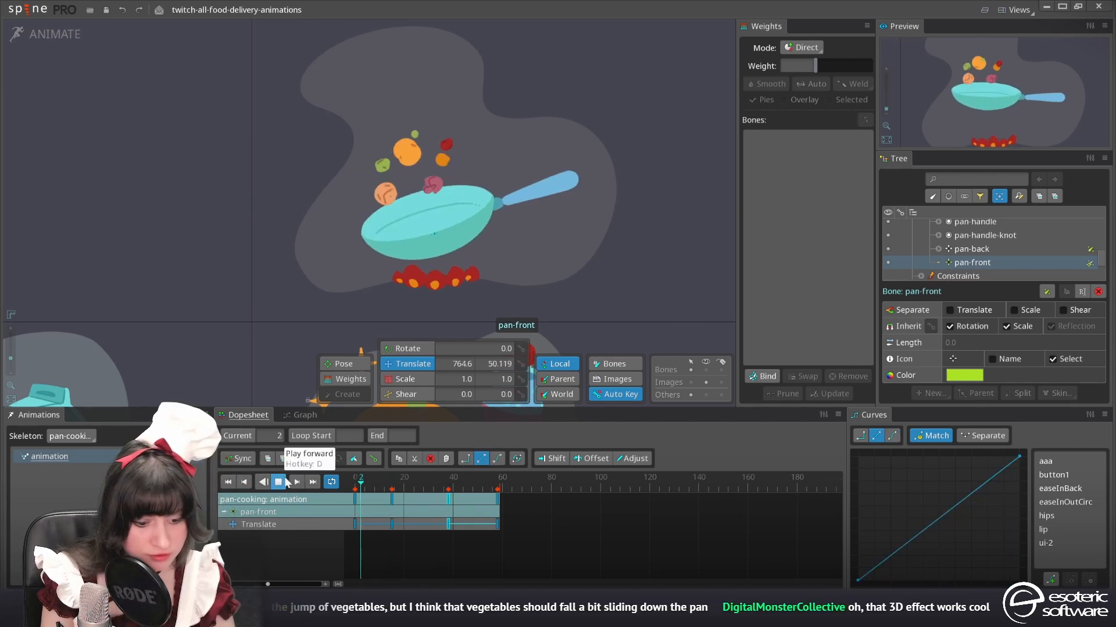
# Retime pan-front's frame 35 key to frame 38 with Y -20.782, and give all its translate keys Bezier curves
pyautogui.click(282, 484)
pyautogui.doubleClick(448, 498)
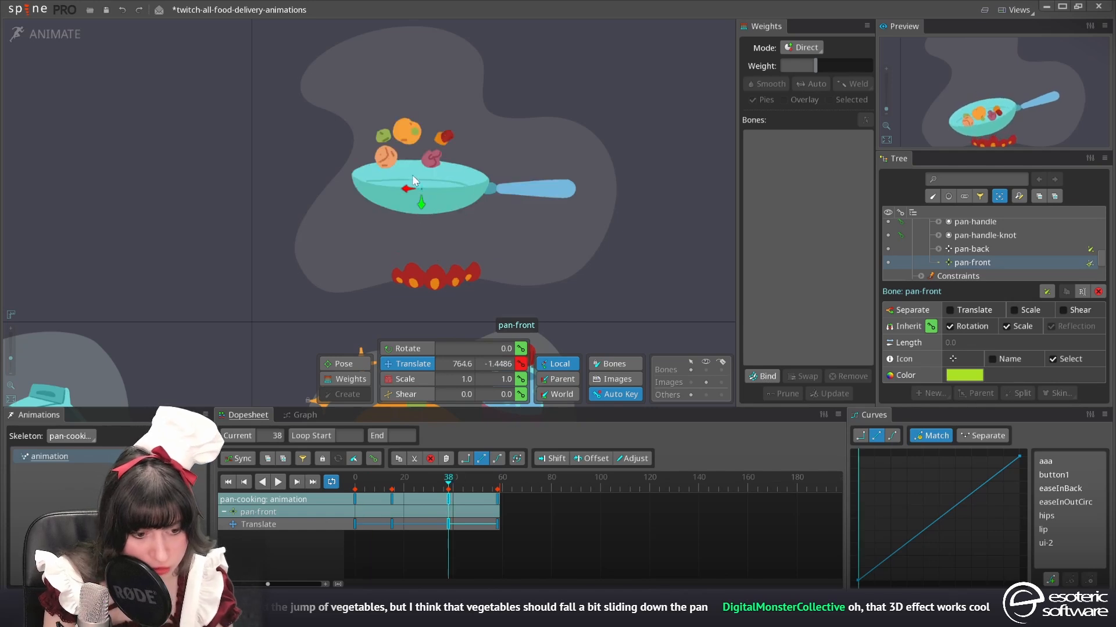
pyautogui.moveTo(549, 568); pyautogui.dragTo(353, 493)
pyautogui.click(893, 435)
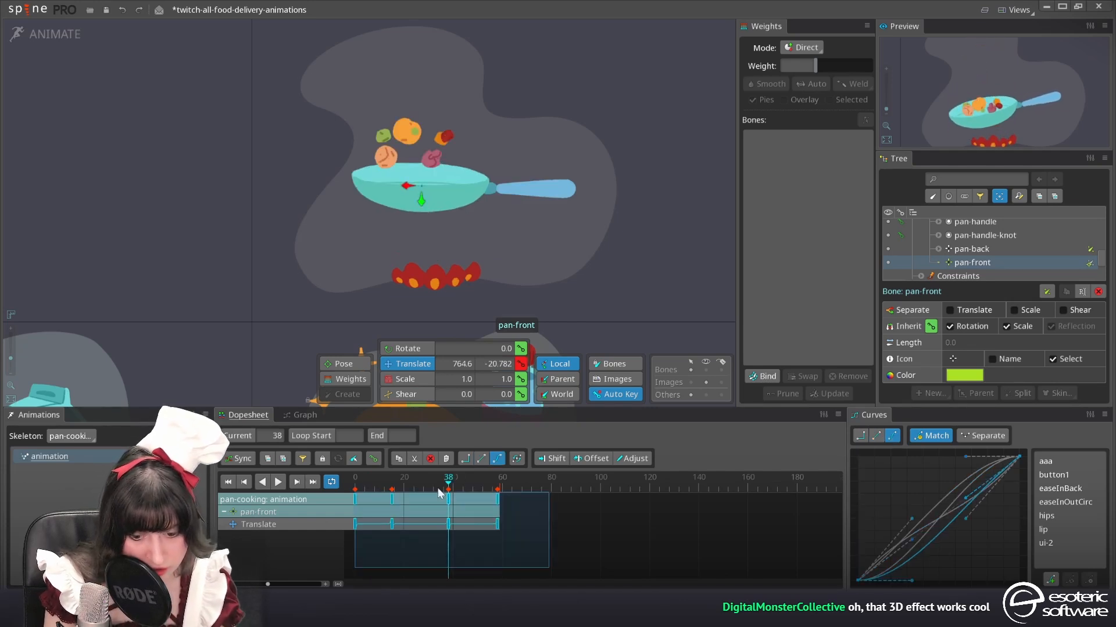
# Move pan-front's frame 38 translate key to frame 43, play the animation to check it, and save the project
pyautogui.click(278, 482)
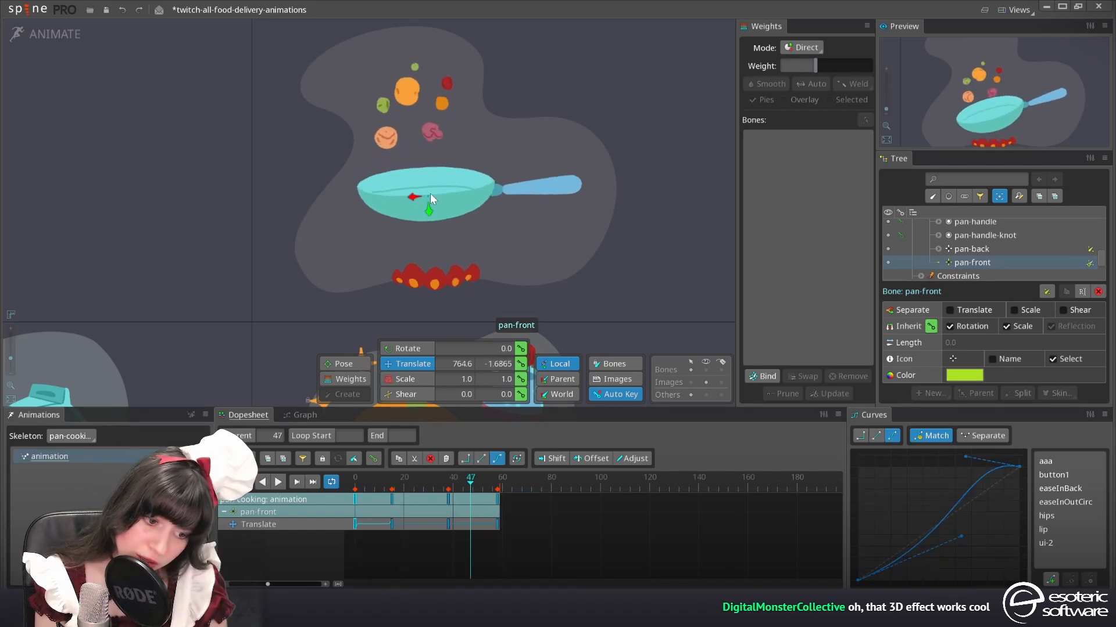
pyautogui.moveTo(450, 500); pyautogui.dragTo(463, 504)
pyautogui.click(404, 487)
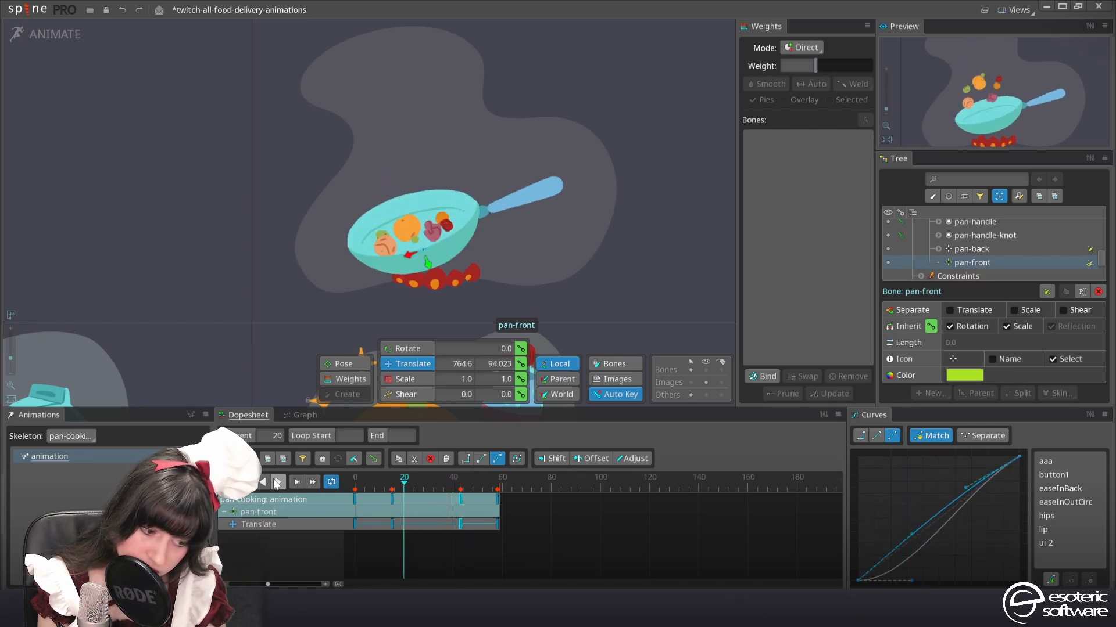
pyautogui.click(277, 482)
pyautogui.hotkey('ctrl', 's')
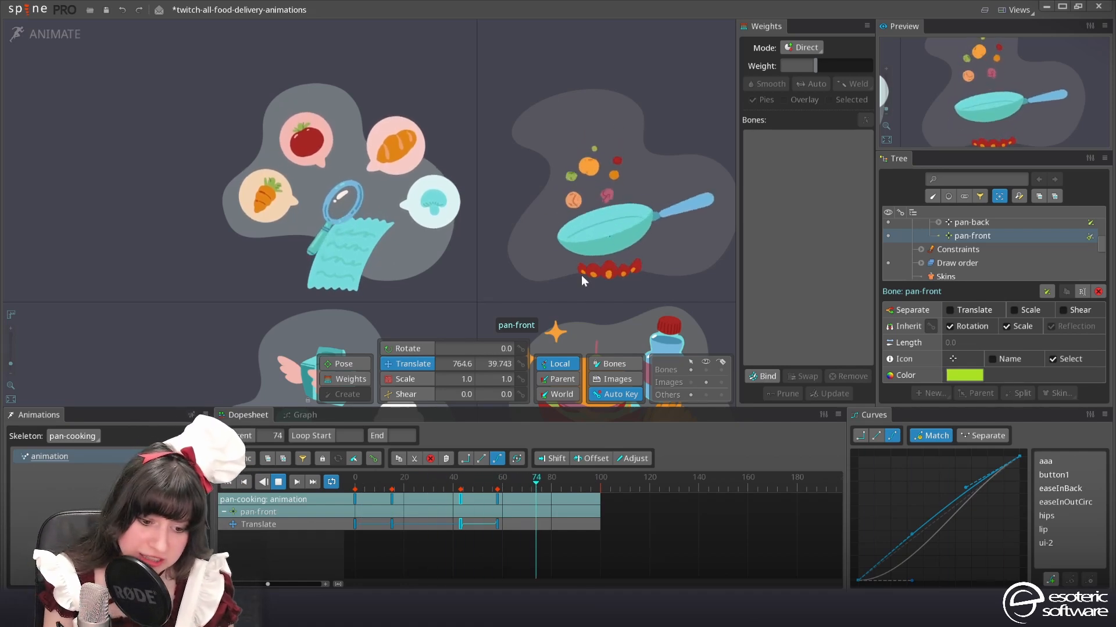
pyautogui.moveTo(581, 274); pyautogui.dragTo(591, 135)
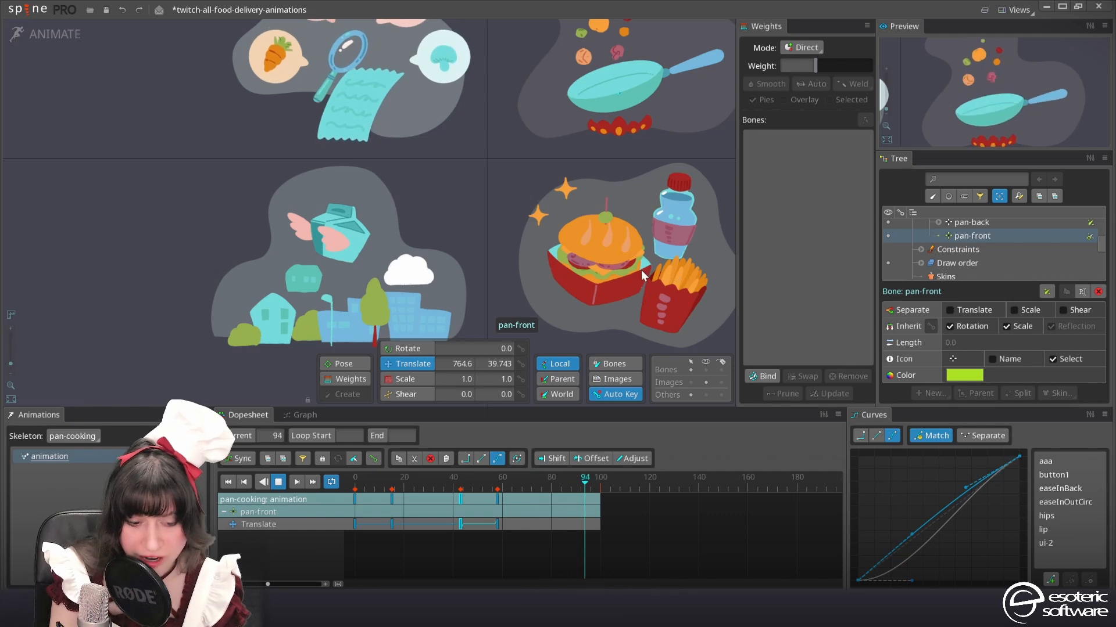
pyautogui.scroll(-1, 640, 270)
pyautogui.moveTo(707, 256); pyautogui.dragTo(689, 291)
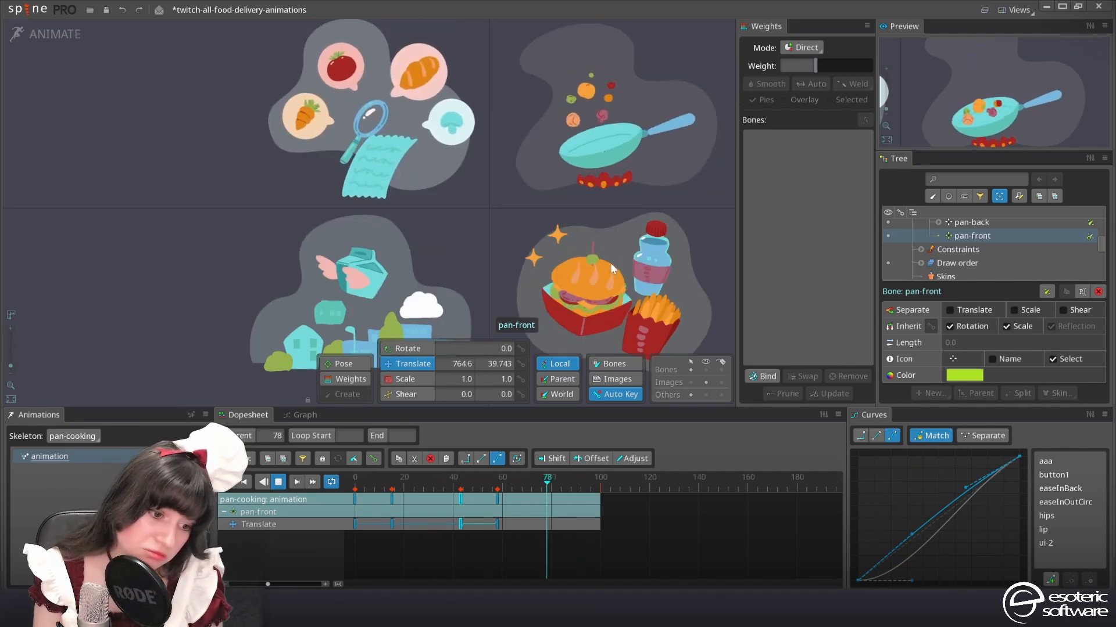